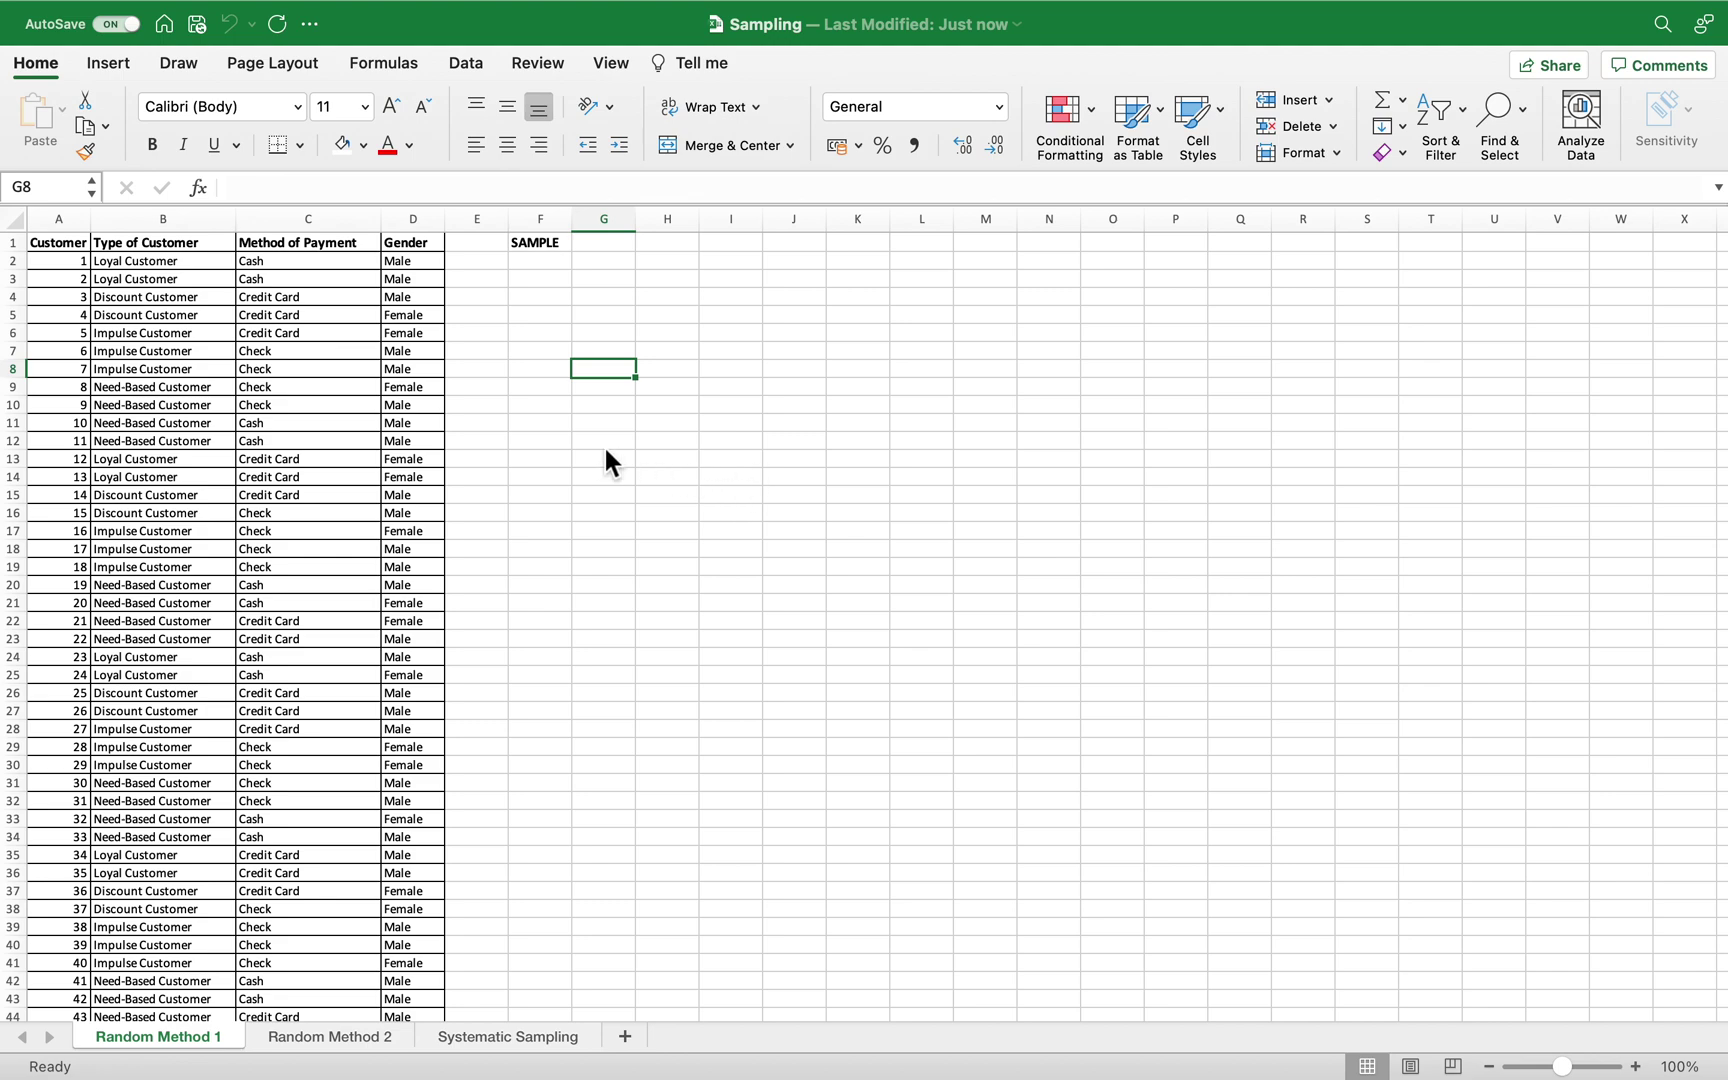
# On the Random Method 1 sheet, open the Sampling tool from the Data Analysis tools
pyautogui.click(538, 316)
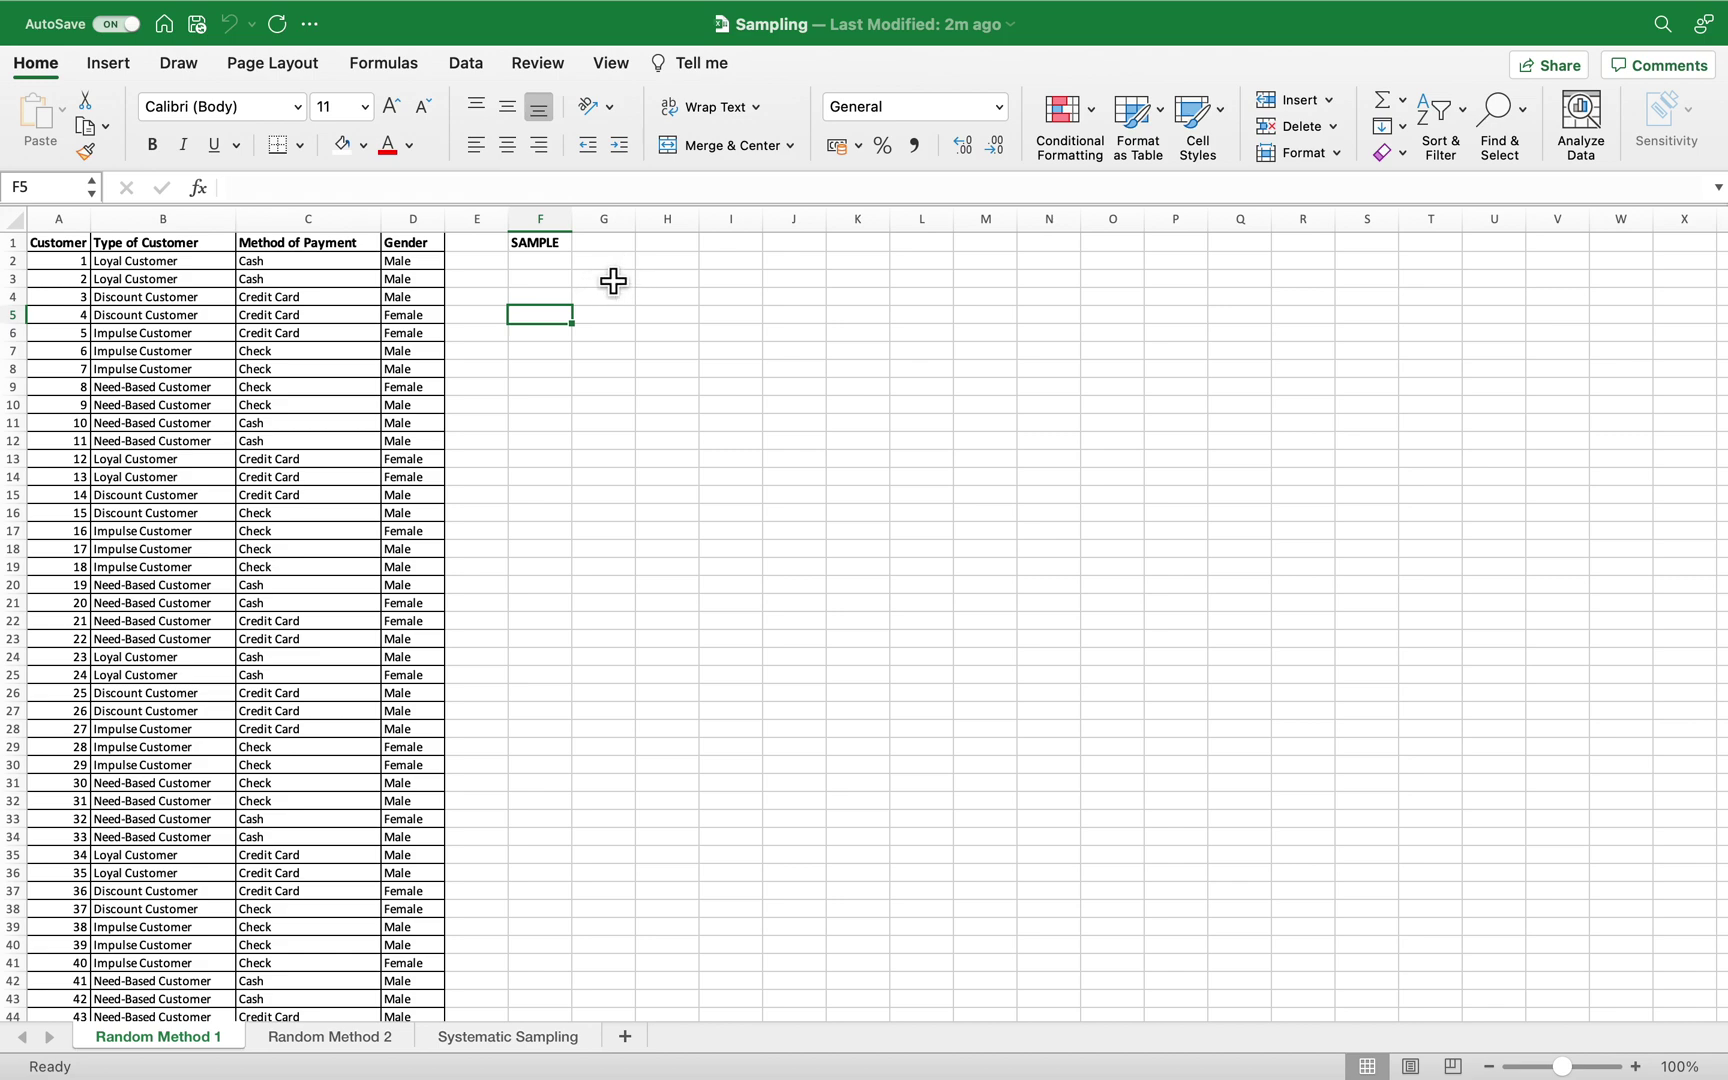
pyautogui.click(555, 262)
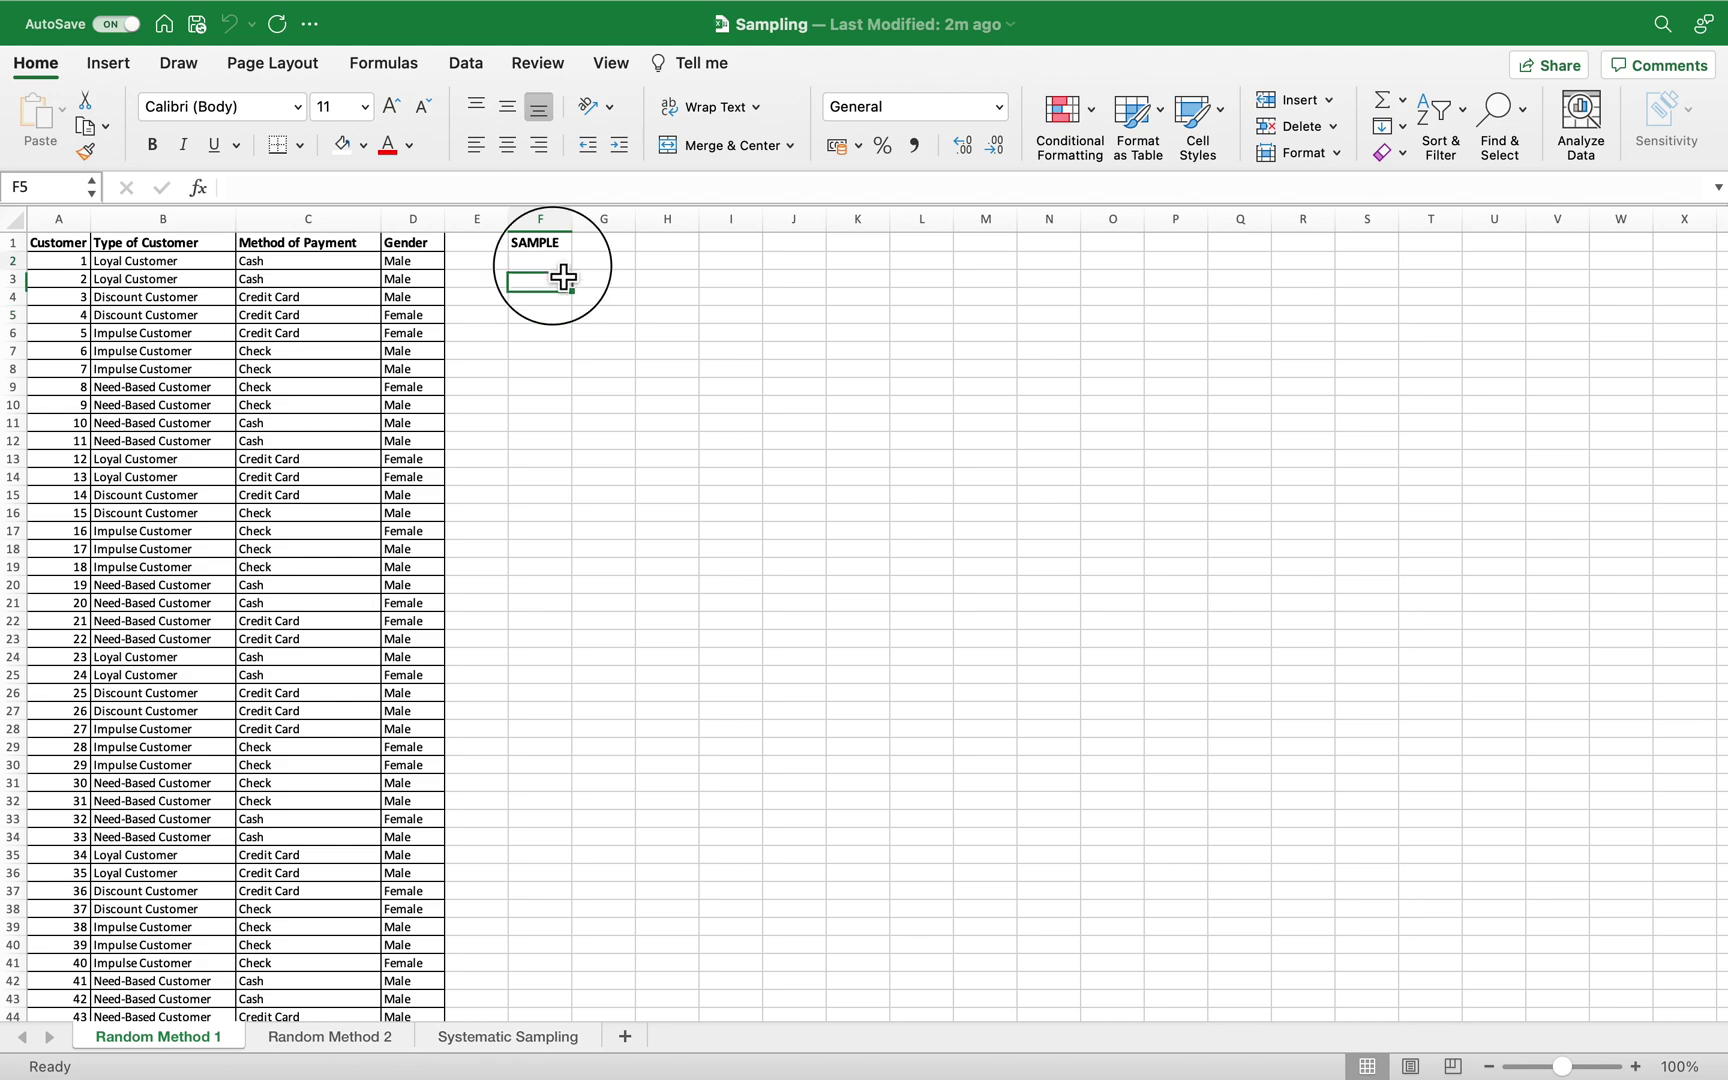
pyautogui.click(478, 68)
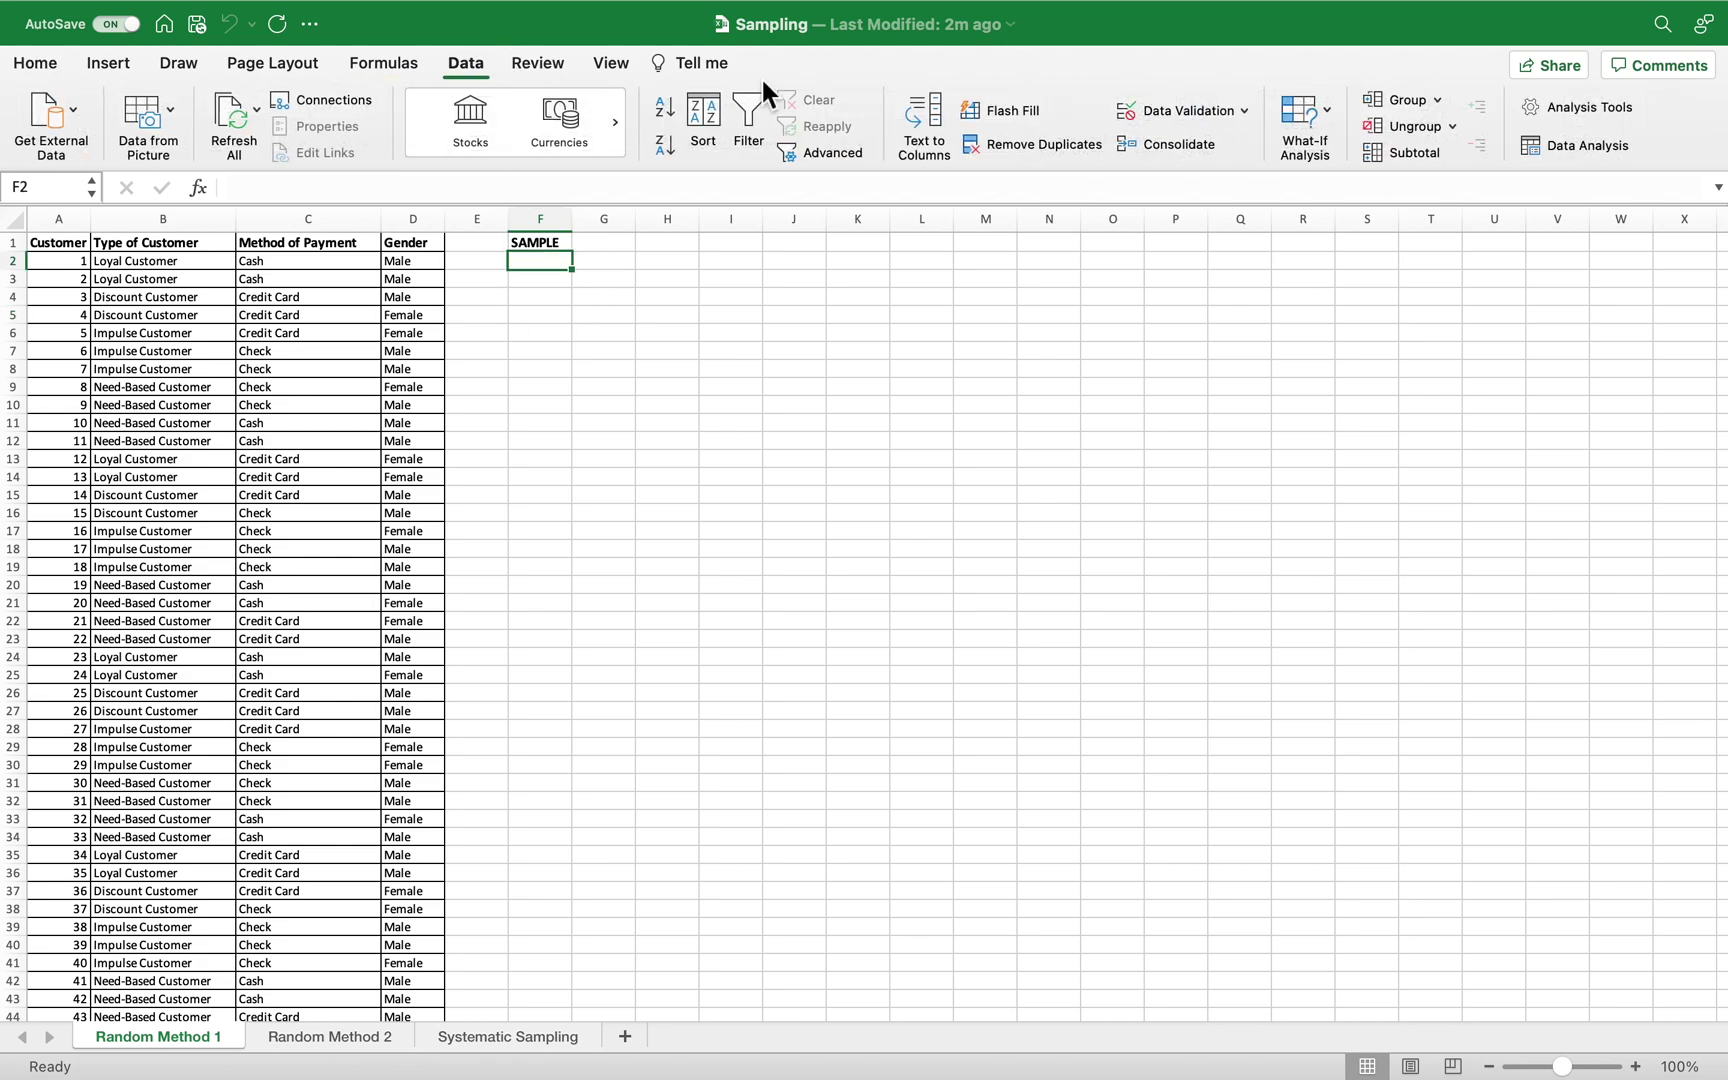
pyautogui.click(1598, 153)
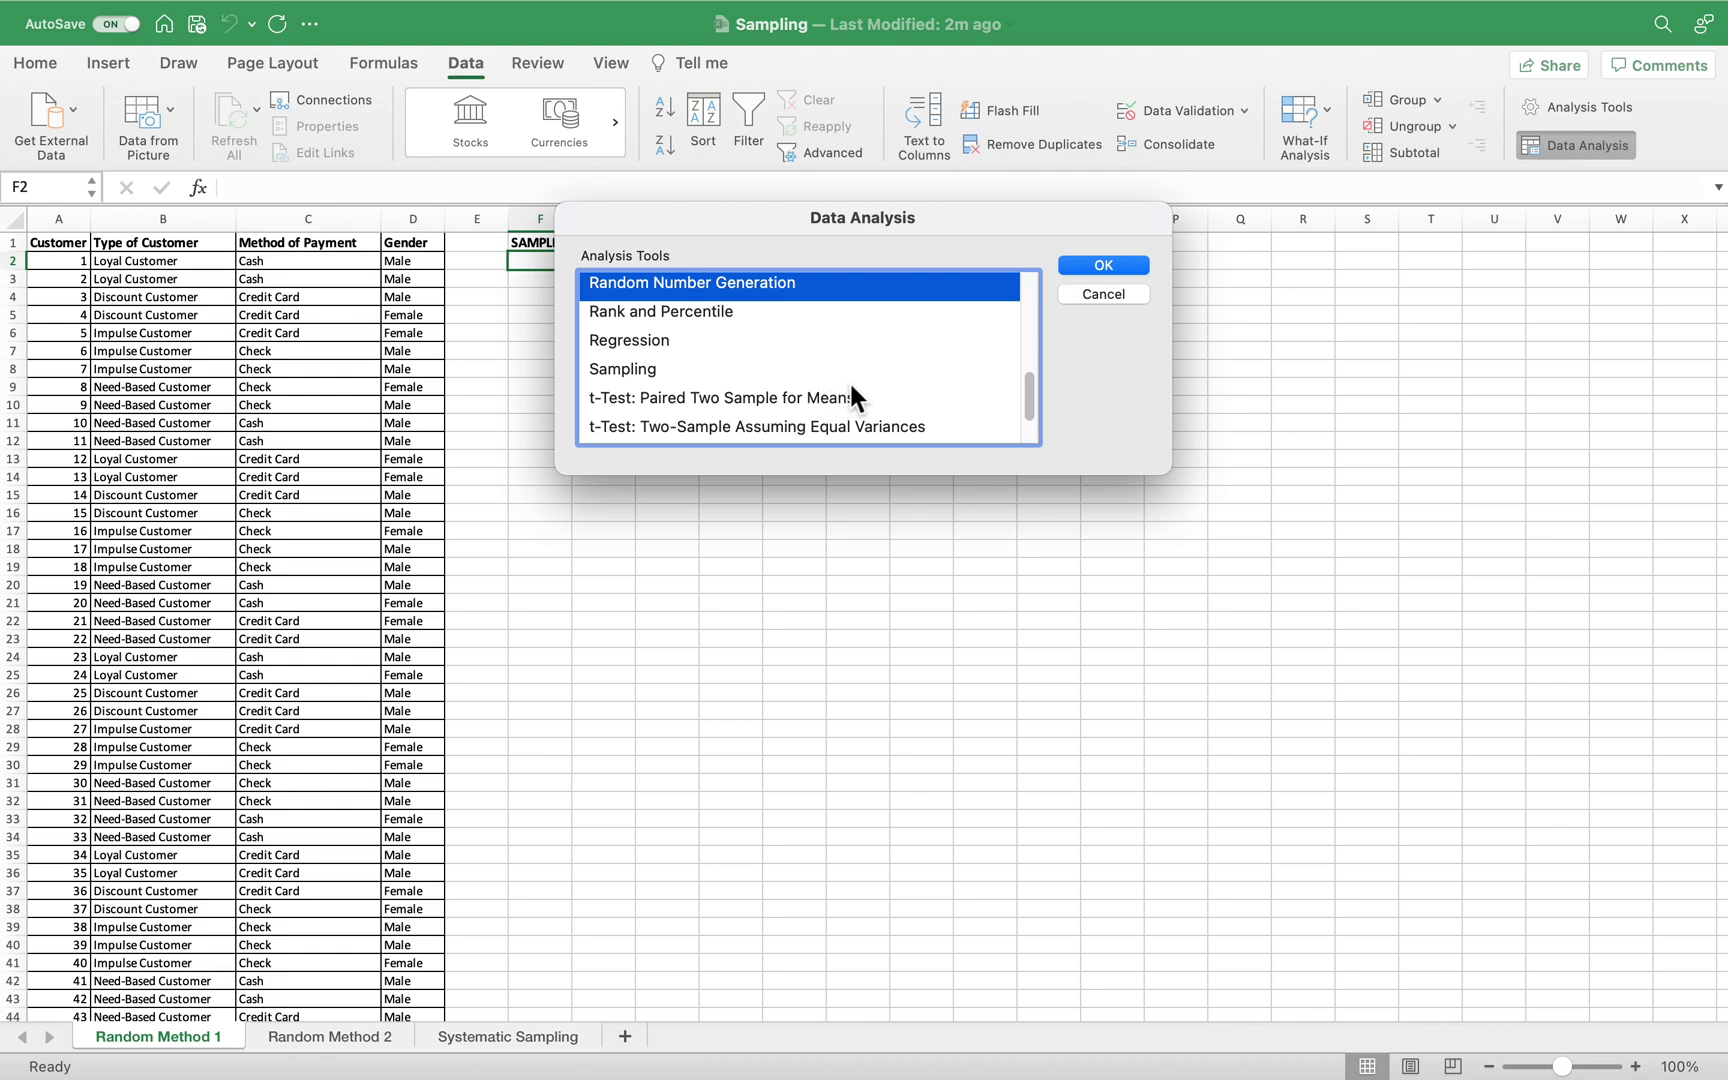
pyautogui.scroll(2, 848, 377)
pyautogui.scroll(-4, 836, 396)
pyautogui.scroll(7, 833, 390)
pyautogui.scroll(6, 798, 360)
pyautogui.scroll(-13, 796, 353)
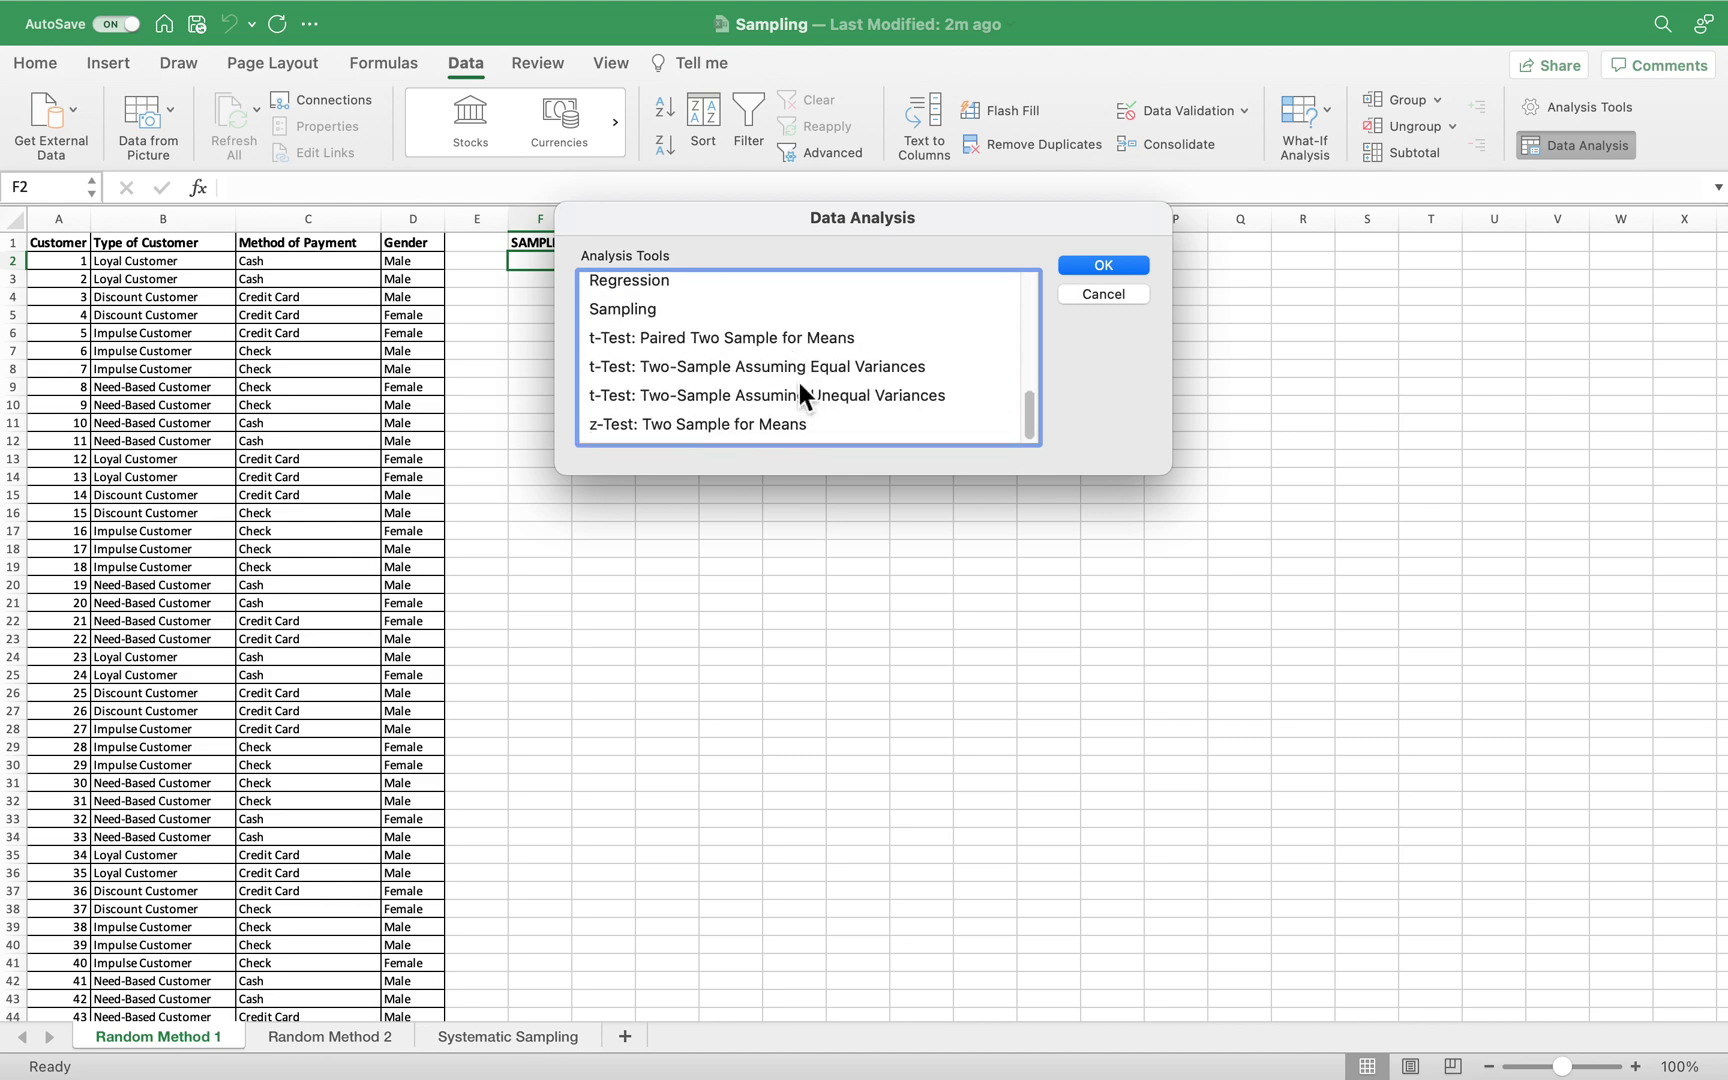
pyautogui.click(678, 318)
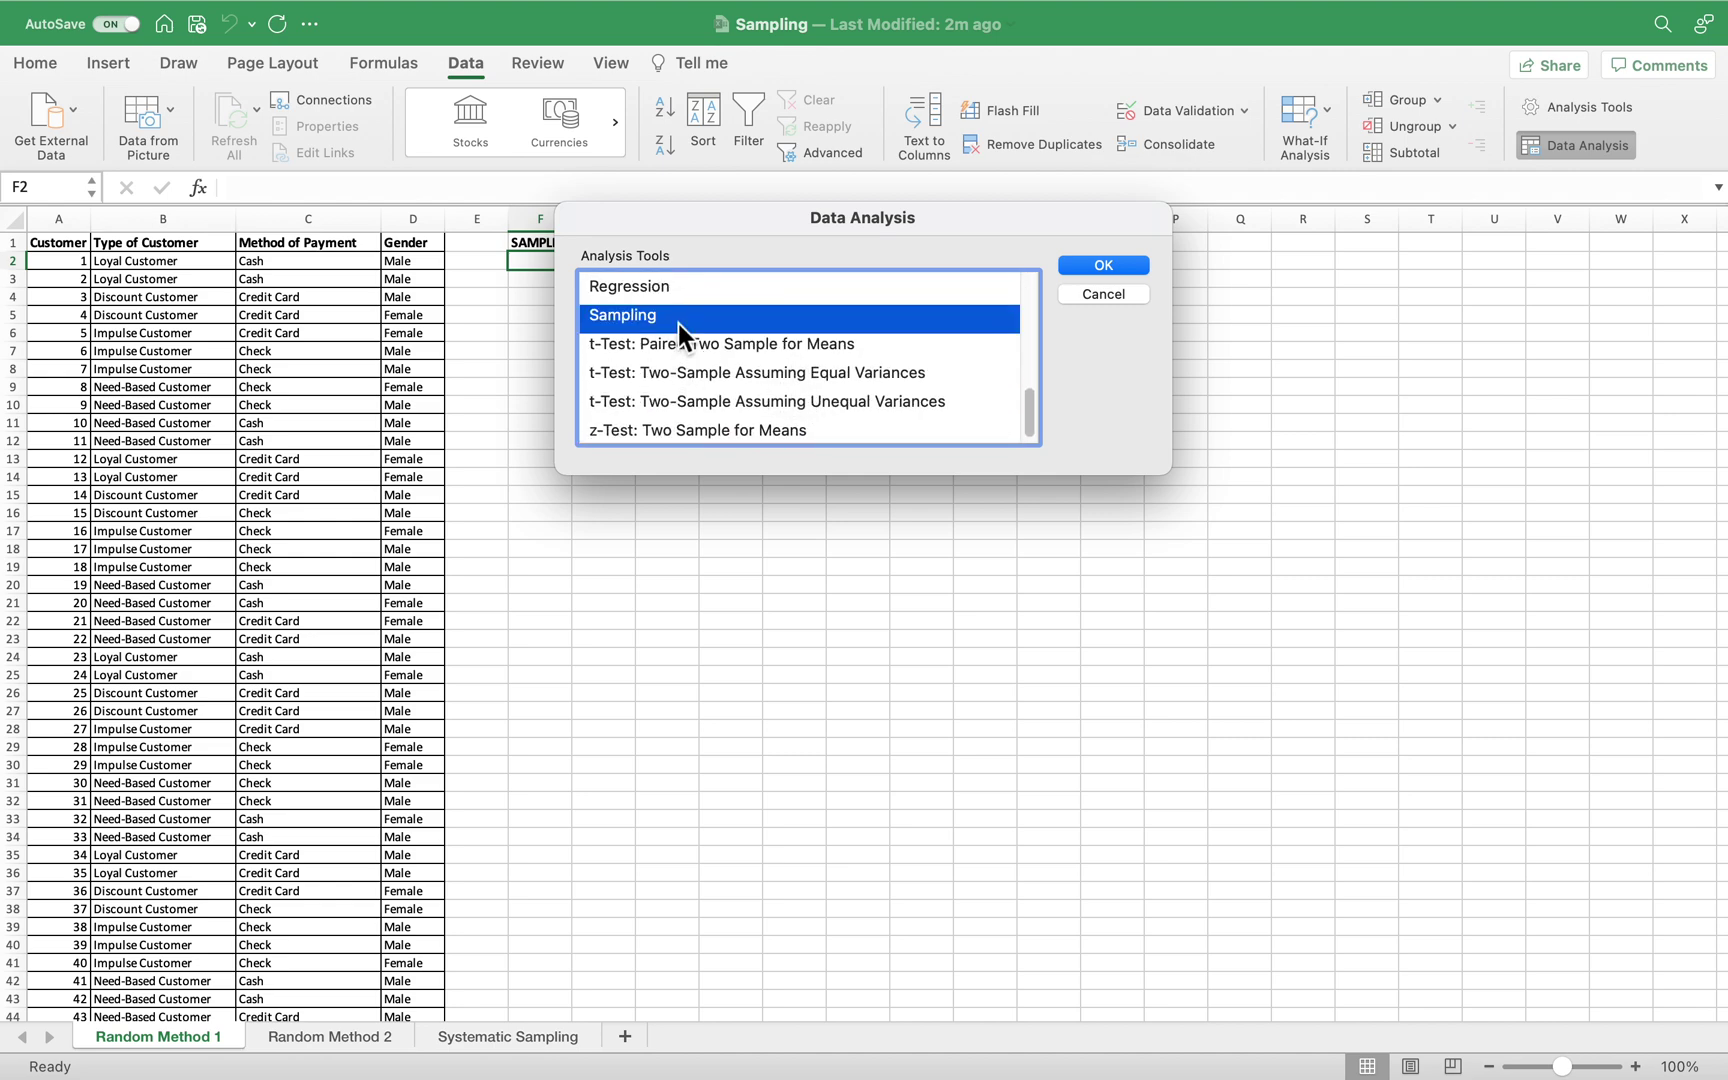
pyautogui.click(1083, 261)
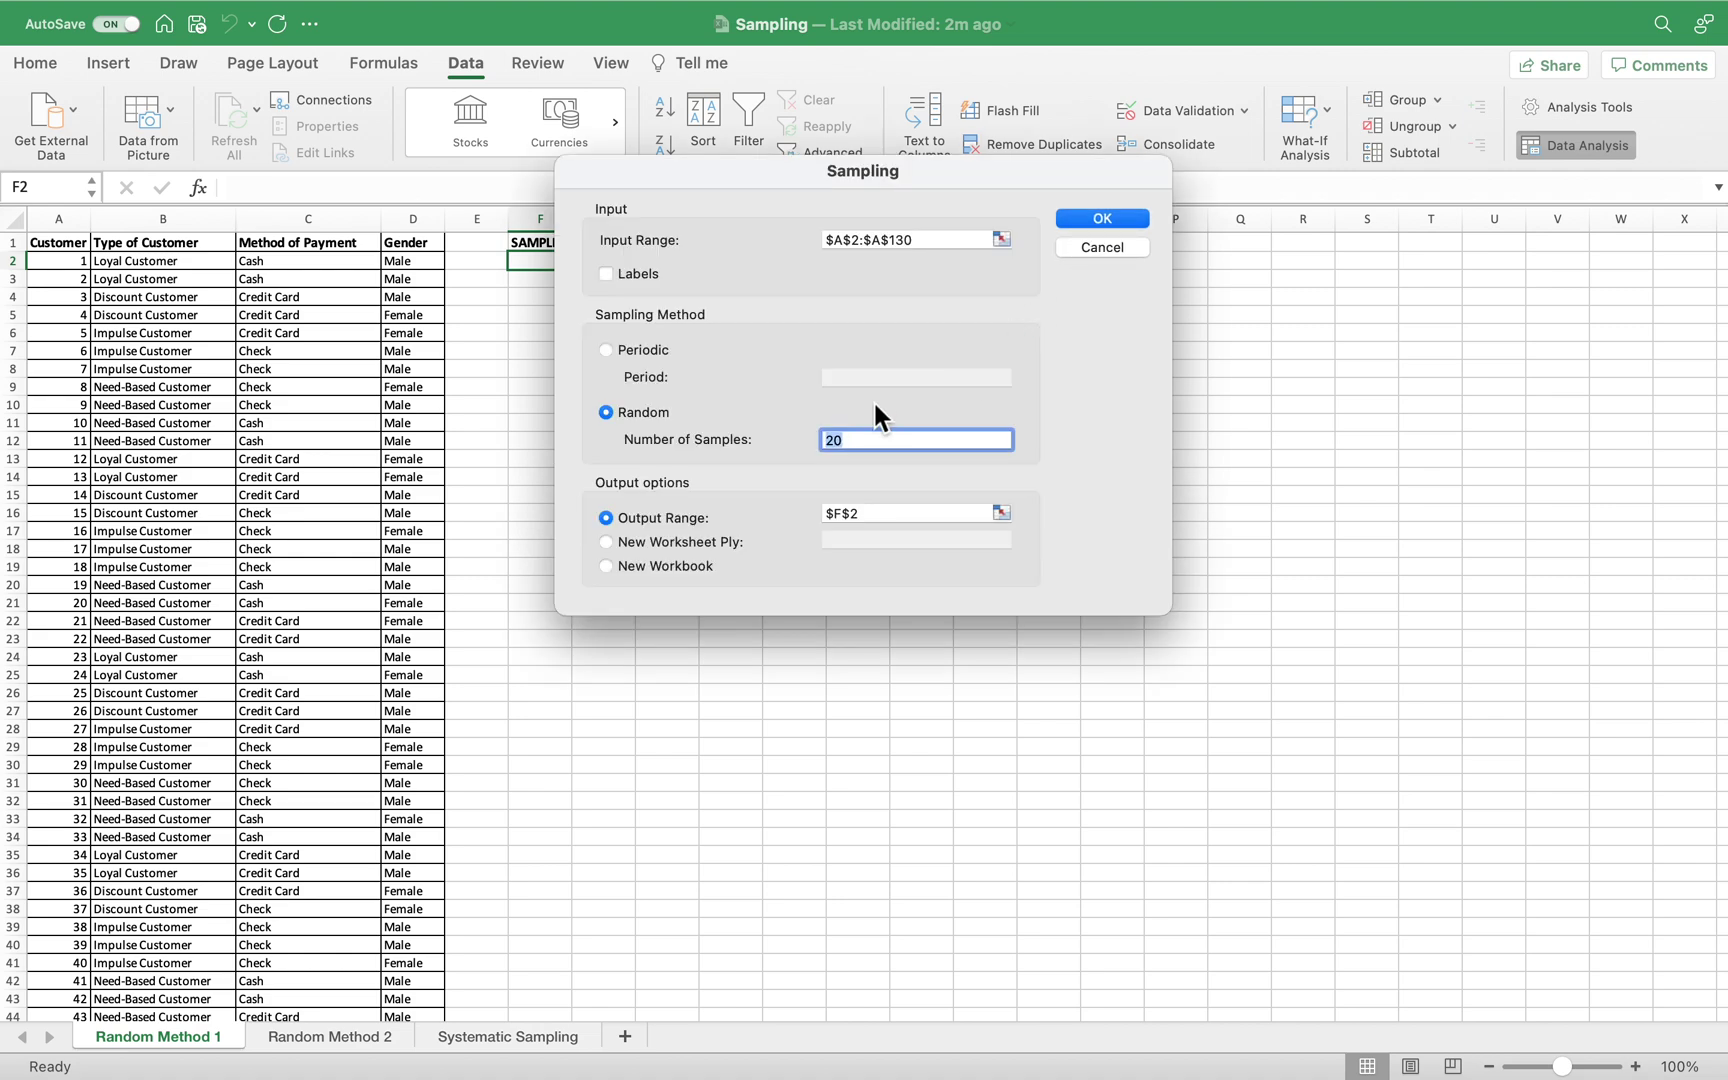
# Draw a random sample of 20 from input range $A$2:$A$130, output it starting at $F$2, and select the sampled cells
pyautogui.click(968, 250)
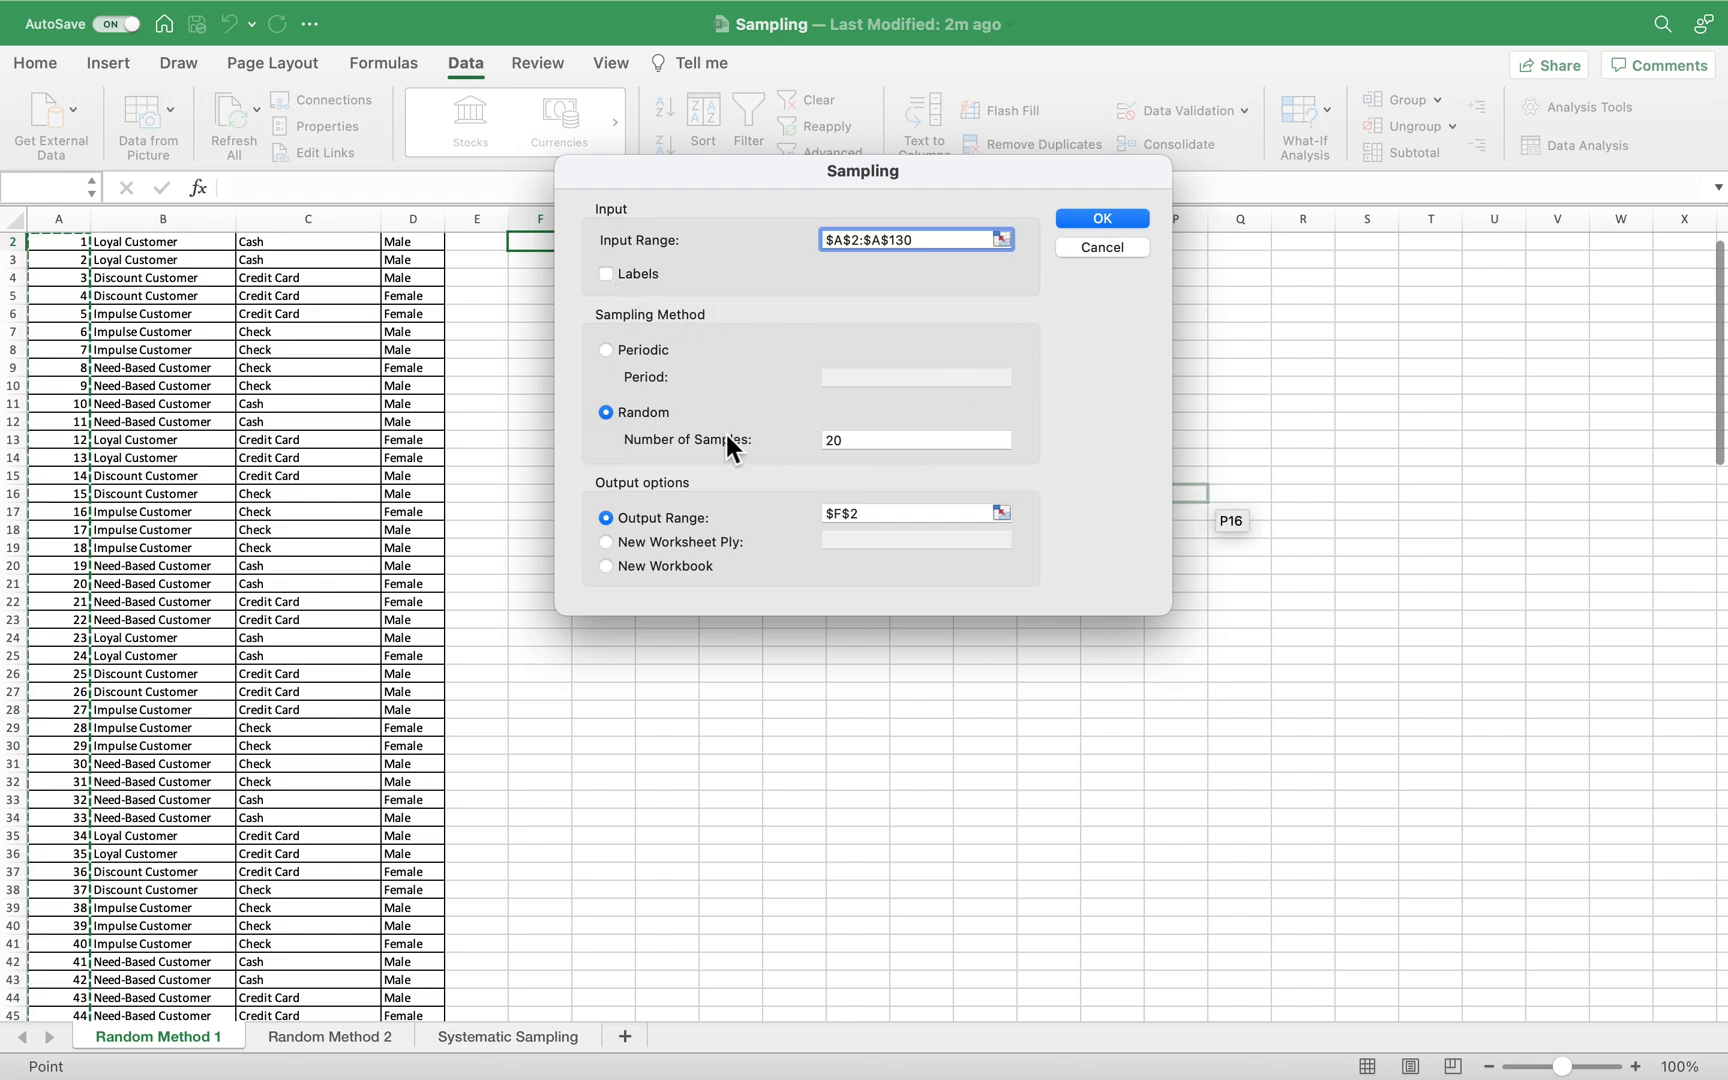
pyautogui.click(616, 413)
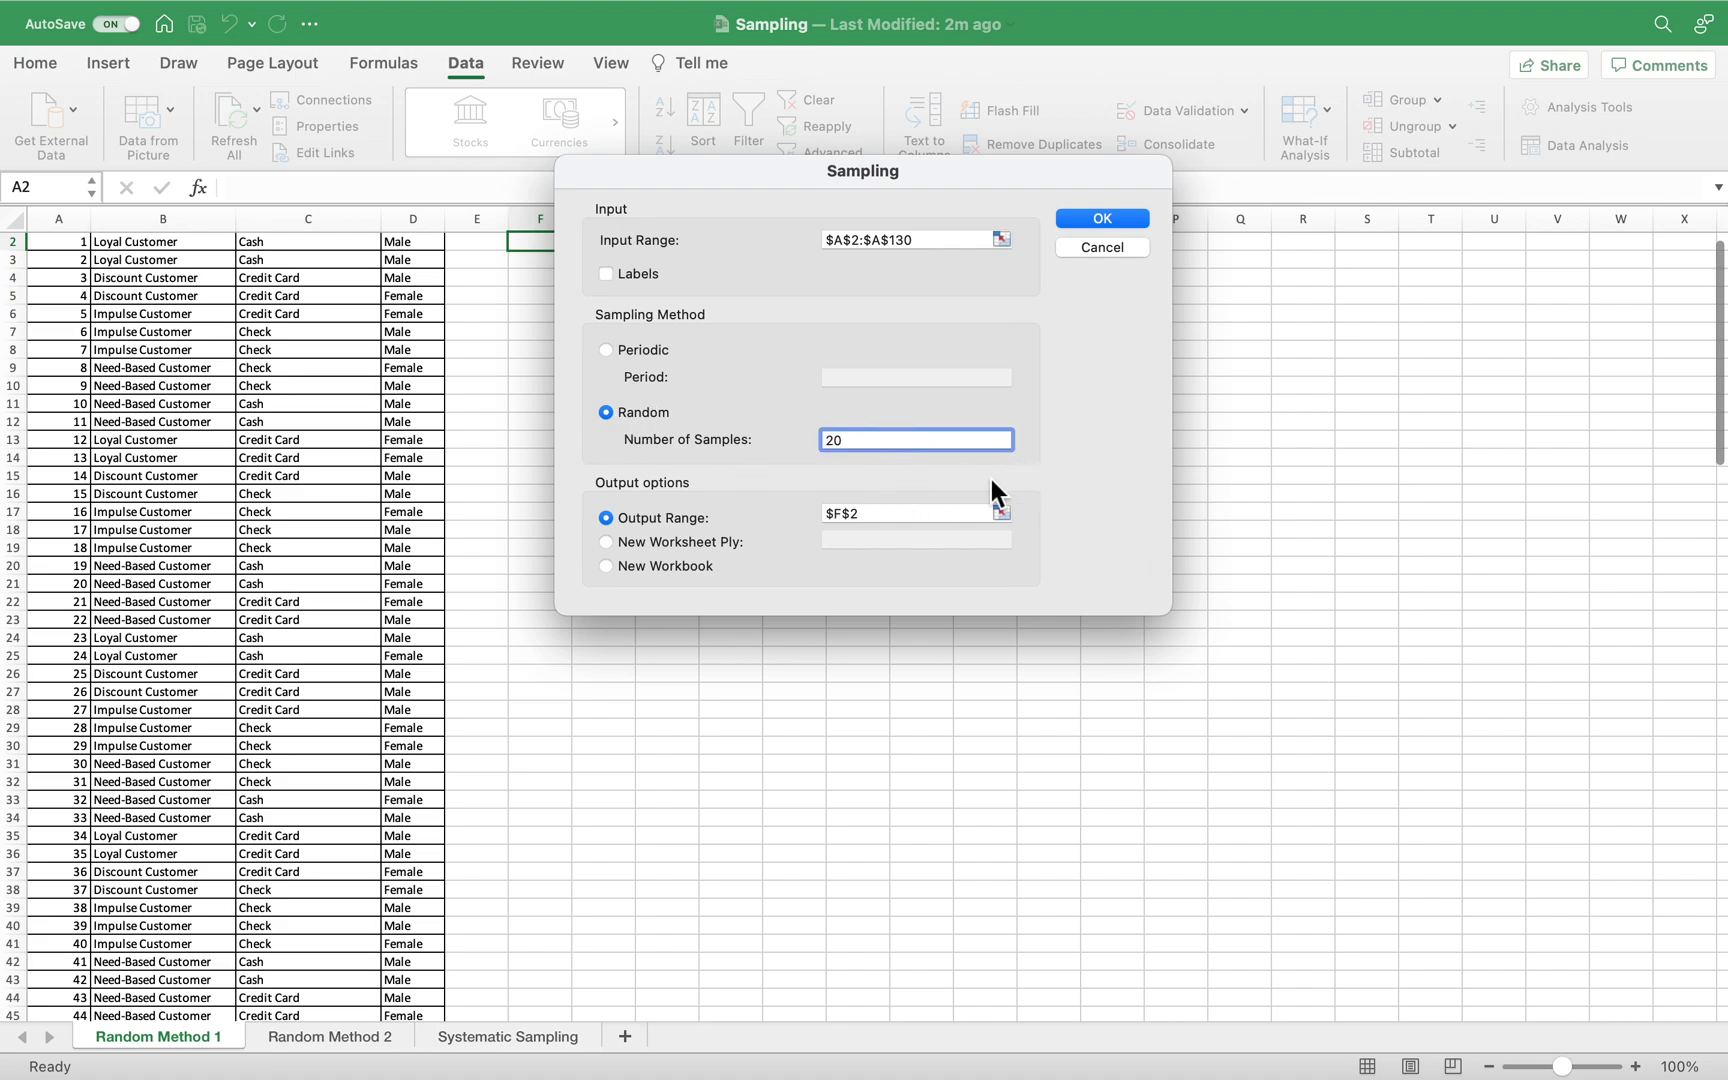
pyautogui.click(863, 515)
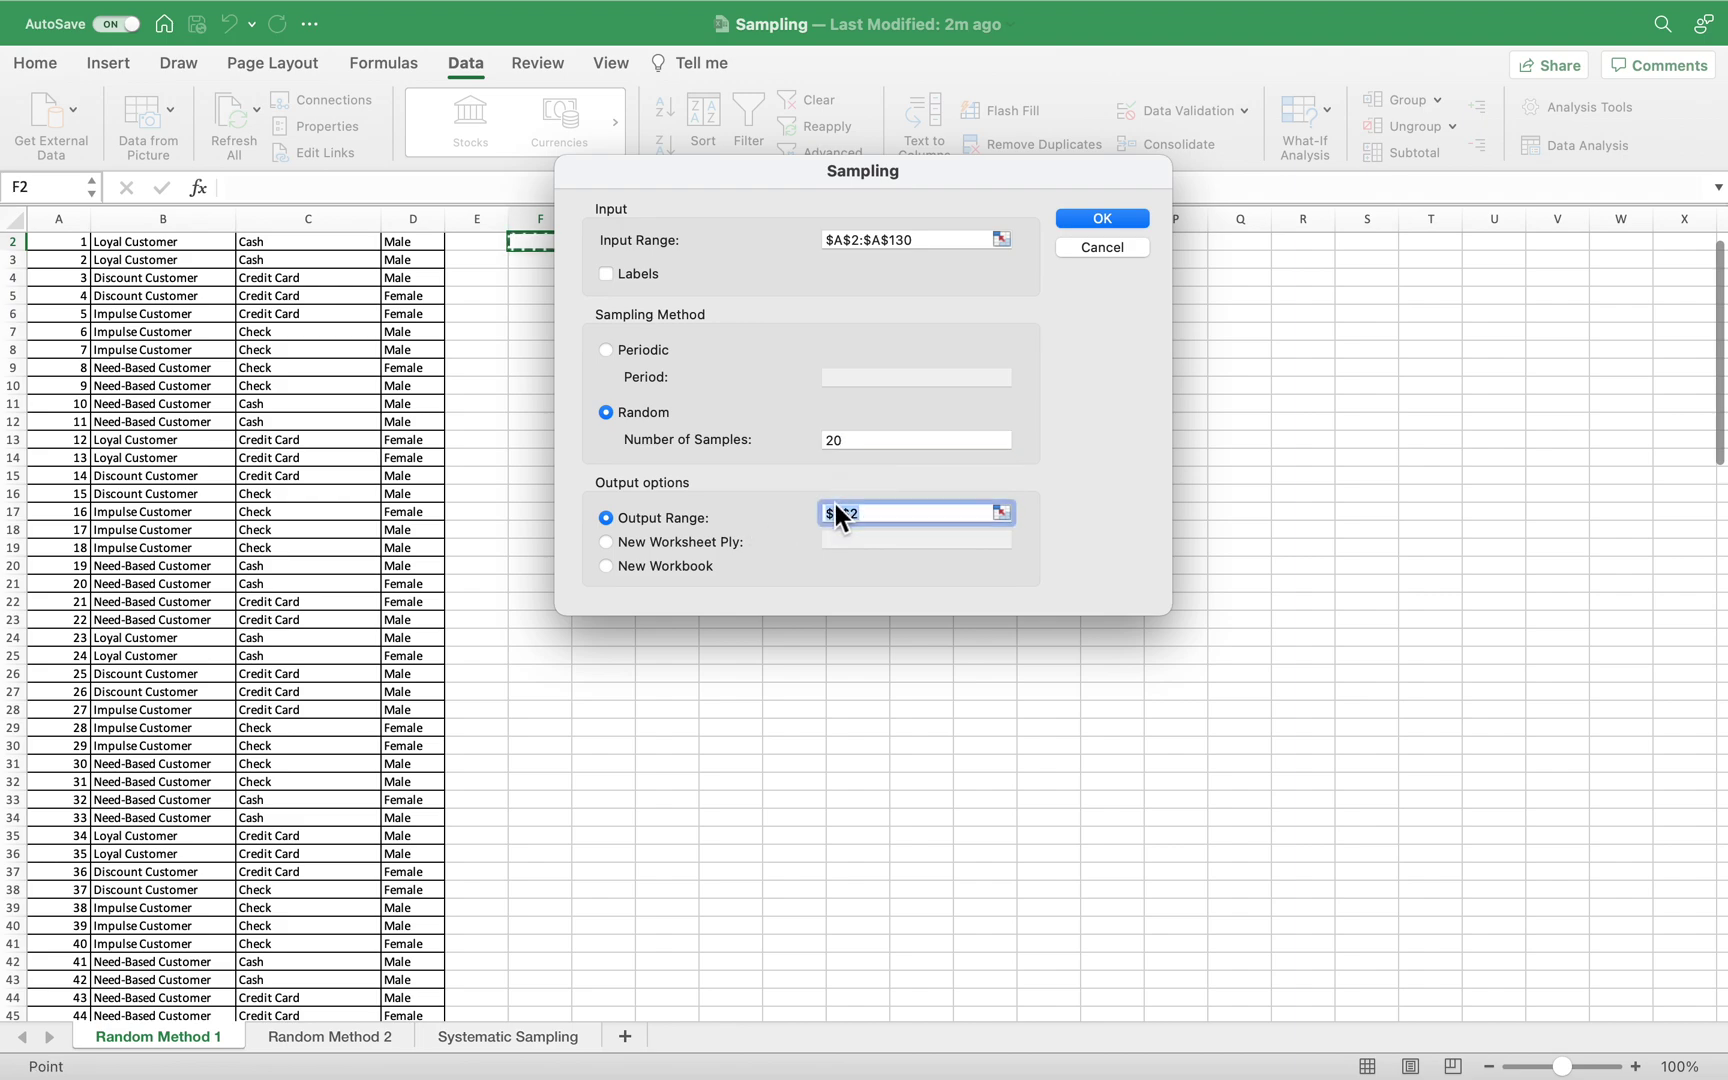
pyautogui.scroll(1, 483, 380)
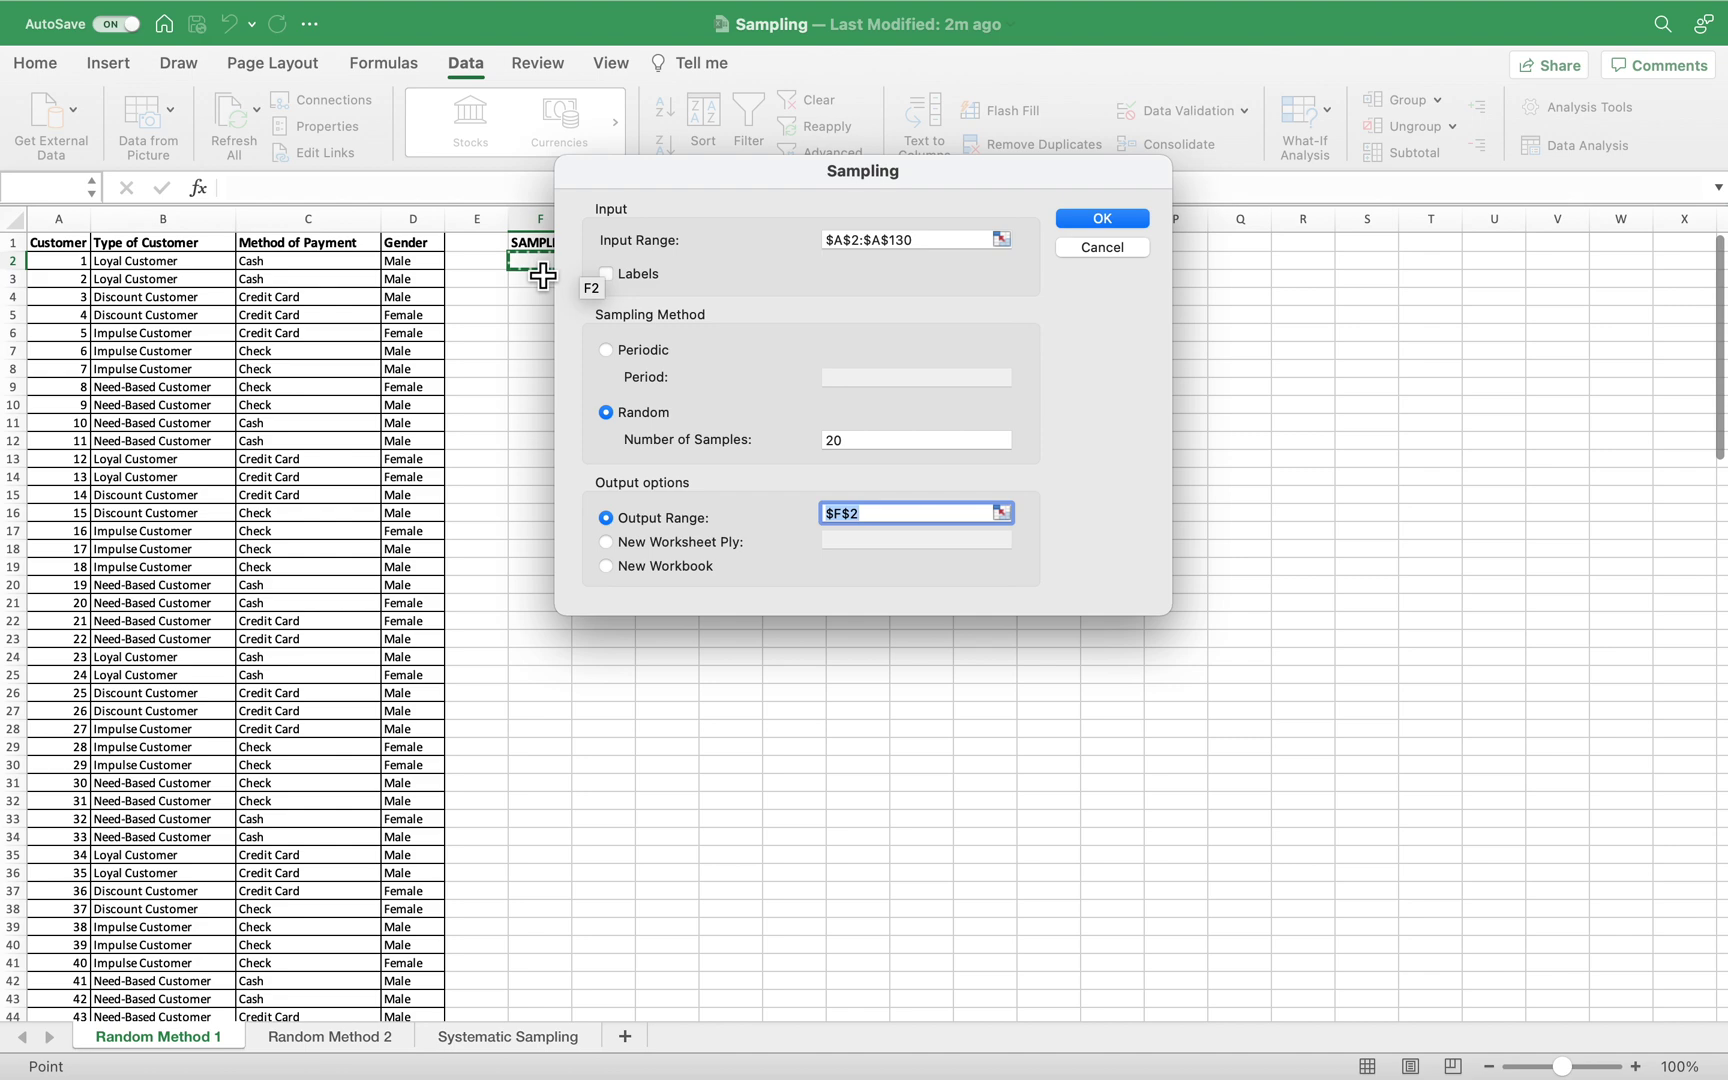
pyautogui.click(1091, 219)
pyautogui.moveTo(862, 495); pyautogui.dragTo(828, 505)
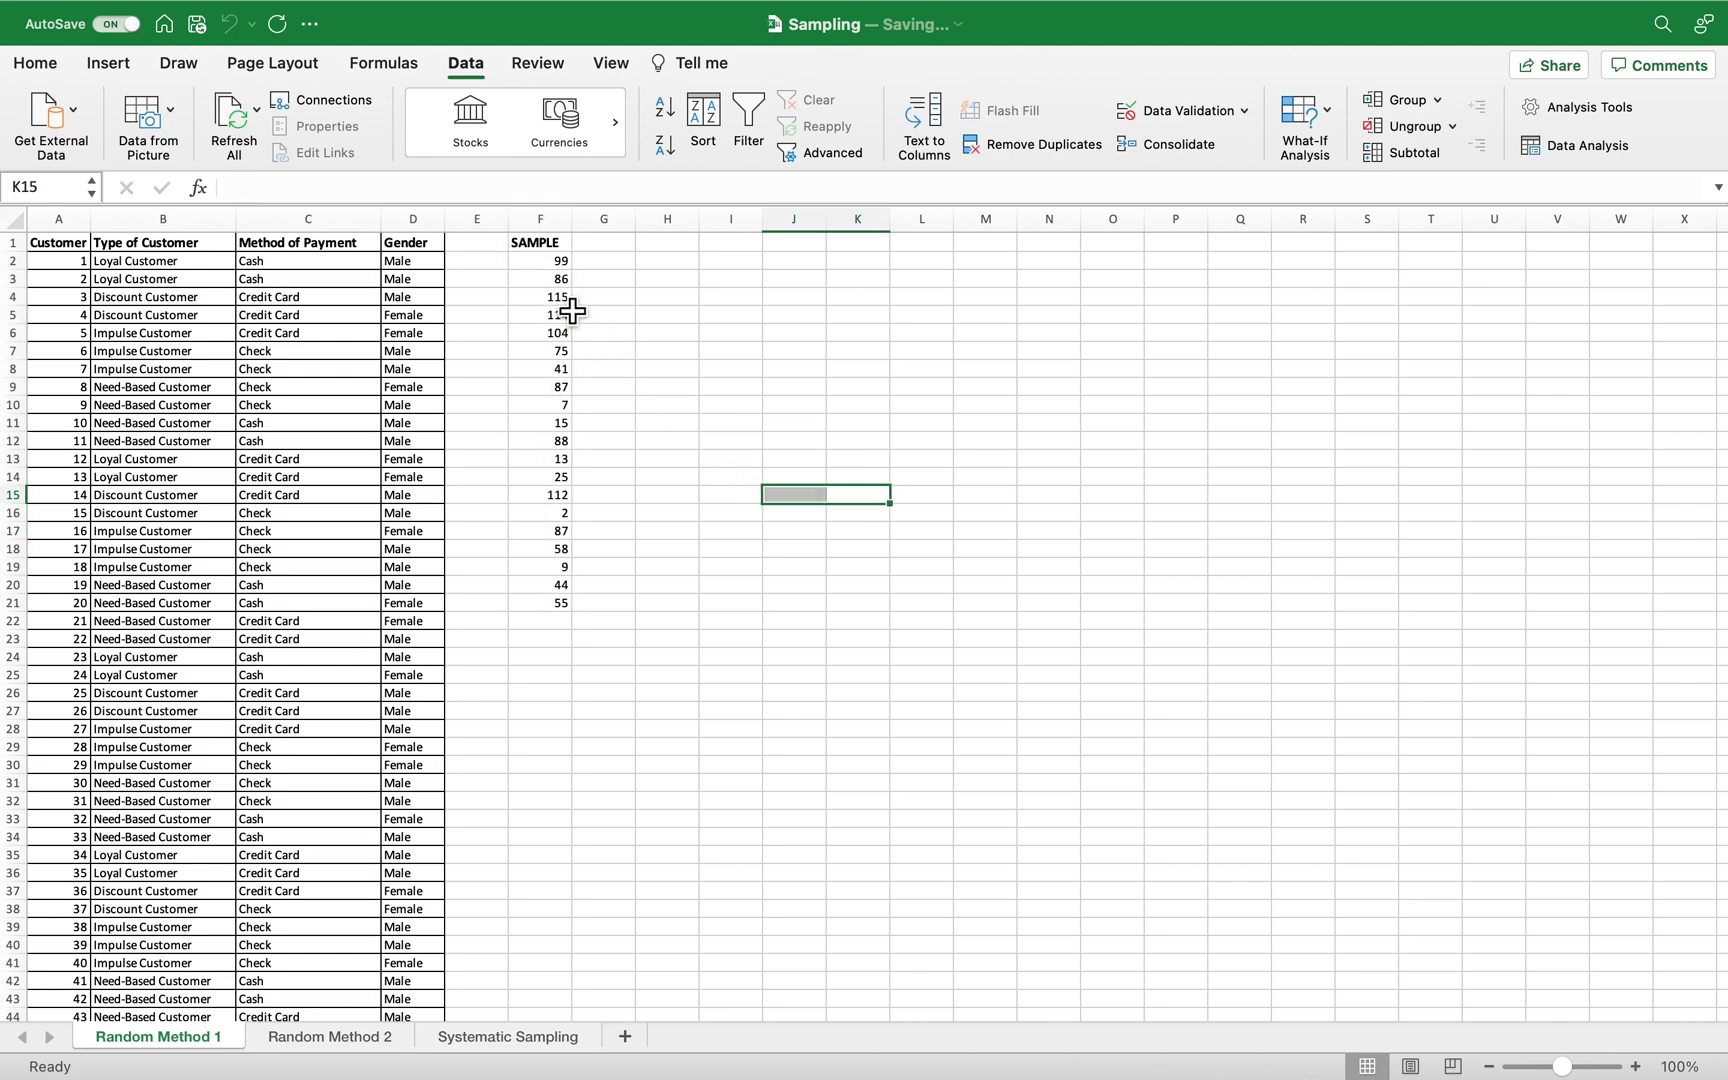
pyautogui.moveTo(560, 262); pyautogui.dragTo(540, 621)
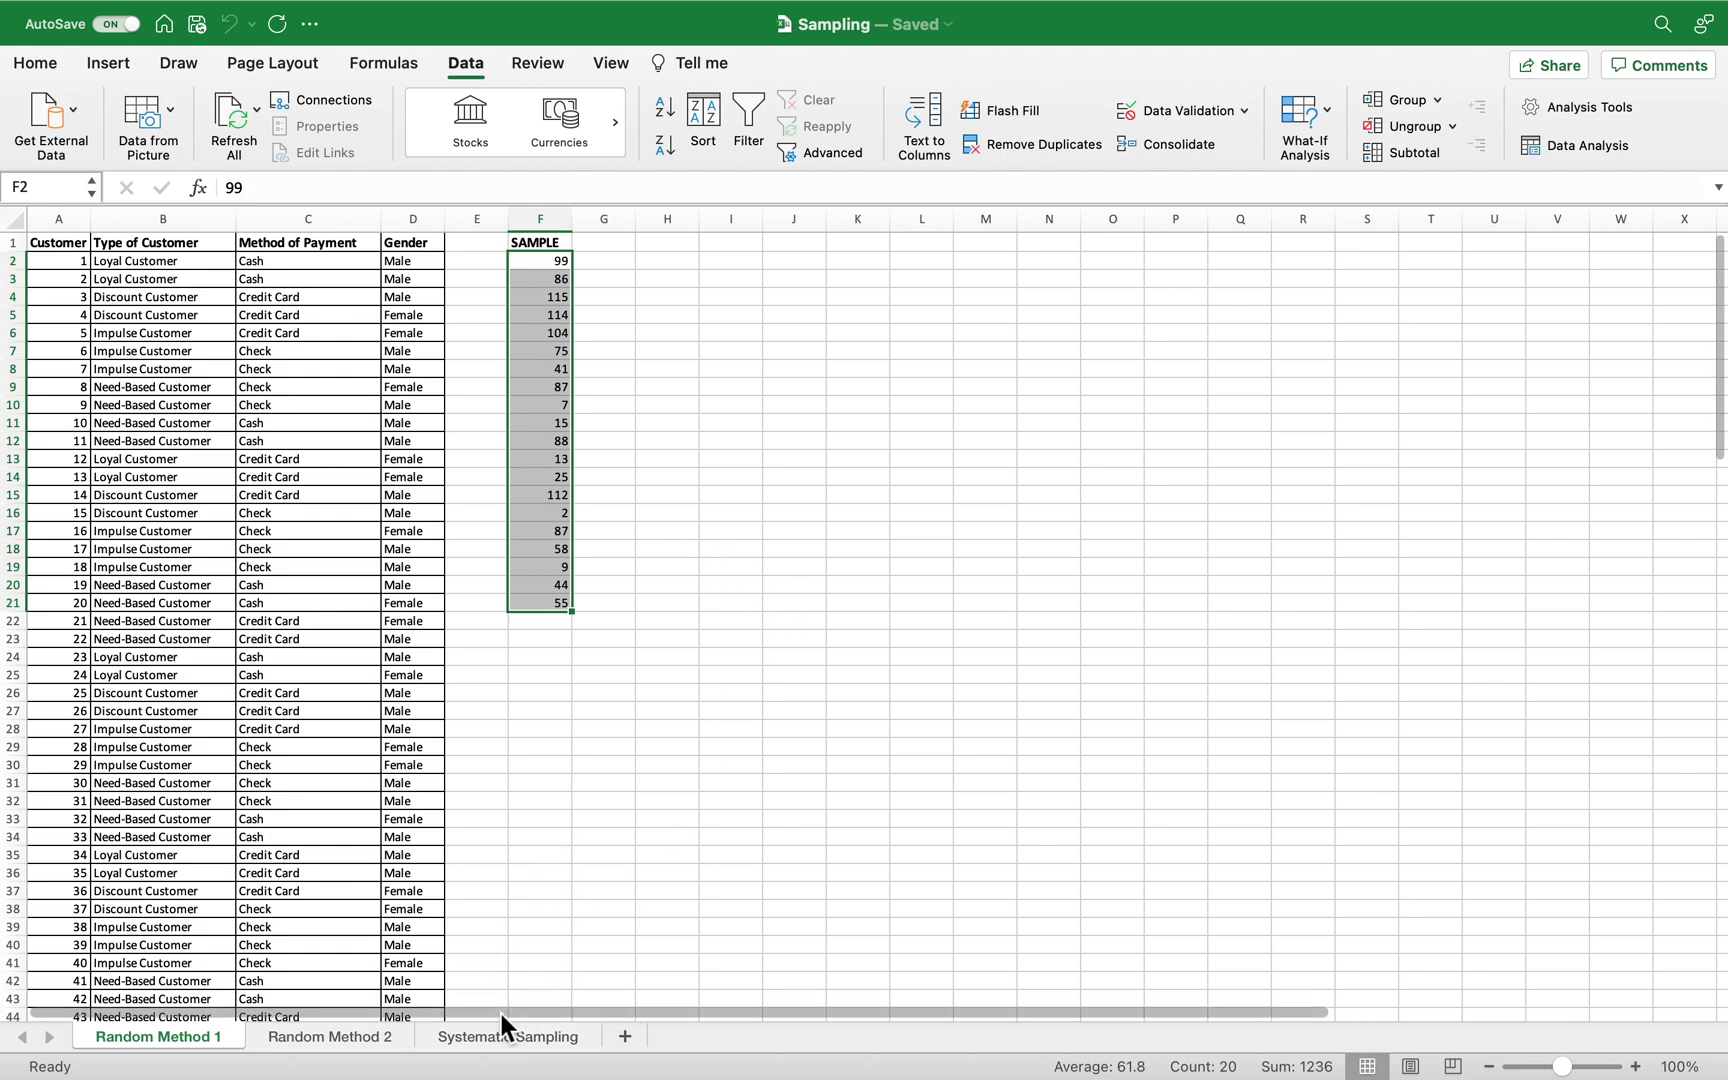
# On the Random Method 2 sheet, enter the formula =RAND() in cell A2 beside the first customer
pyautogui.click(371, 1034)
pyautogui.click(360, 423)
pyautogui.click(82, 238)
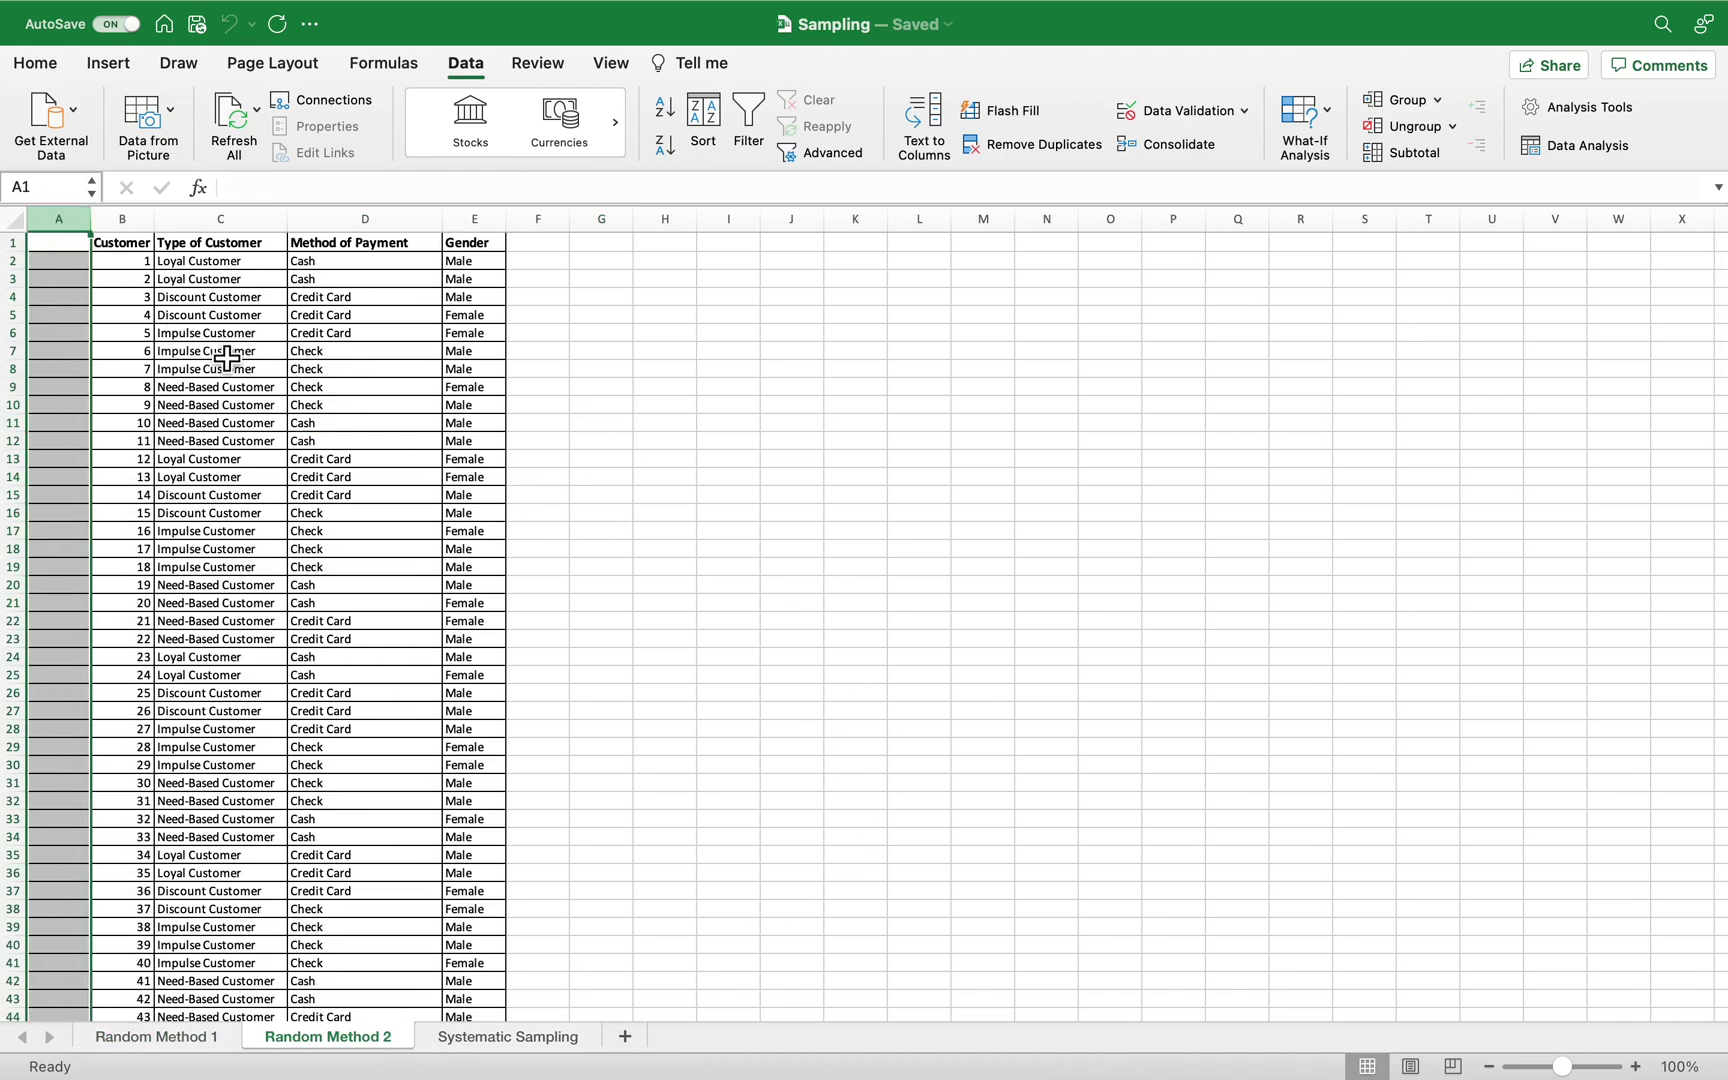
pyautogui.click(345, 441)
pyautogui.click(73, 278)
pyautogui.click(74, 268)
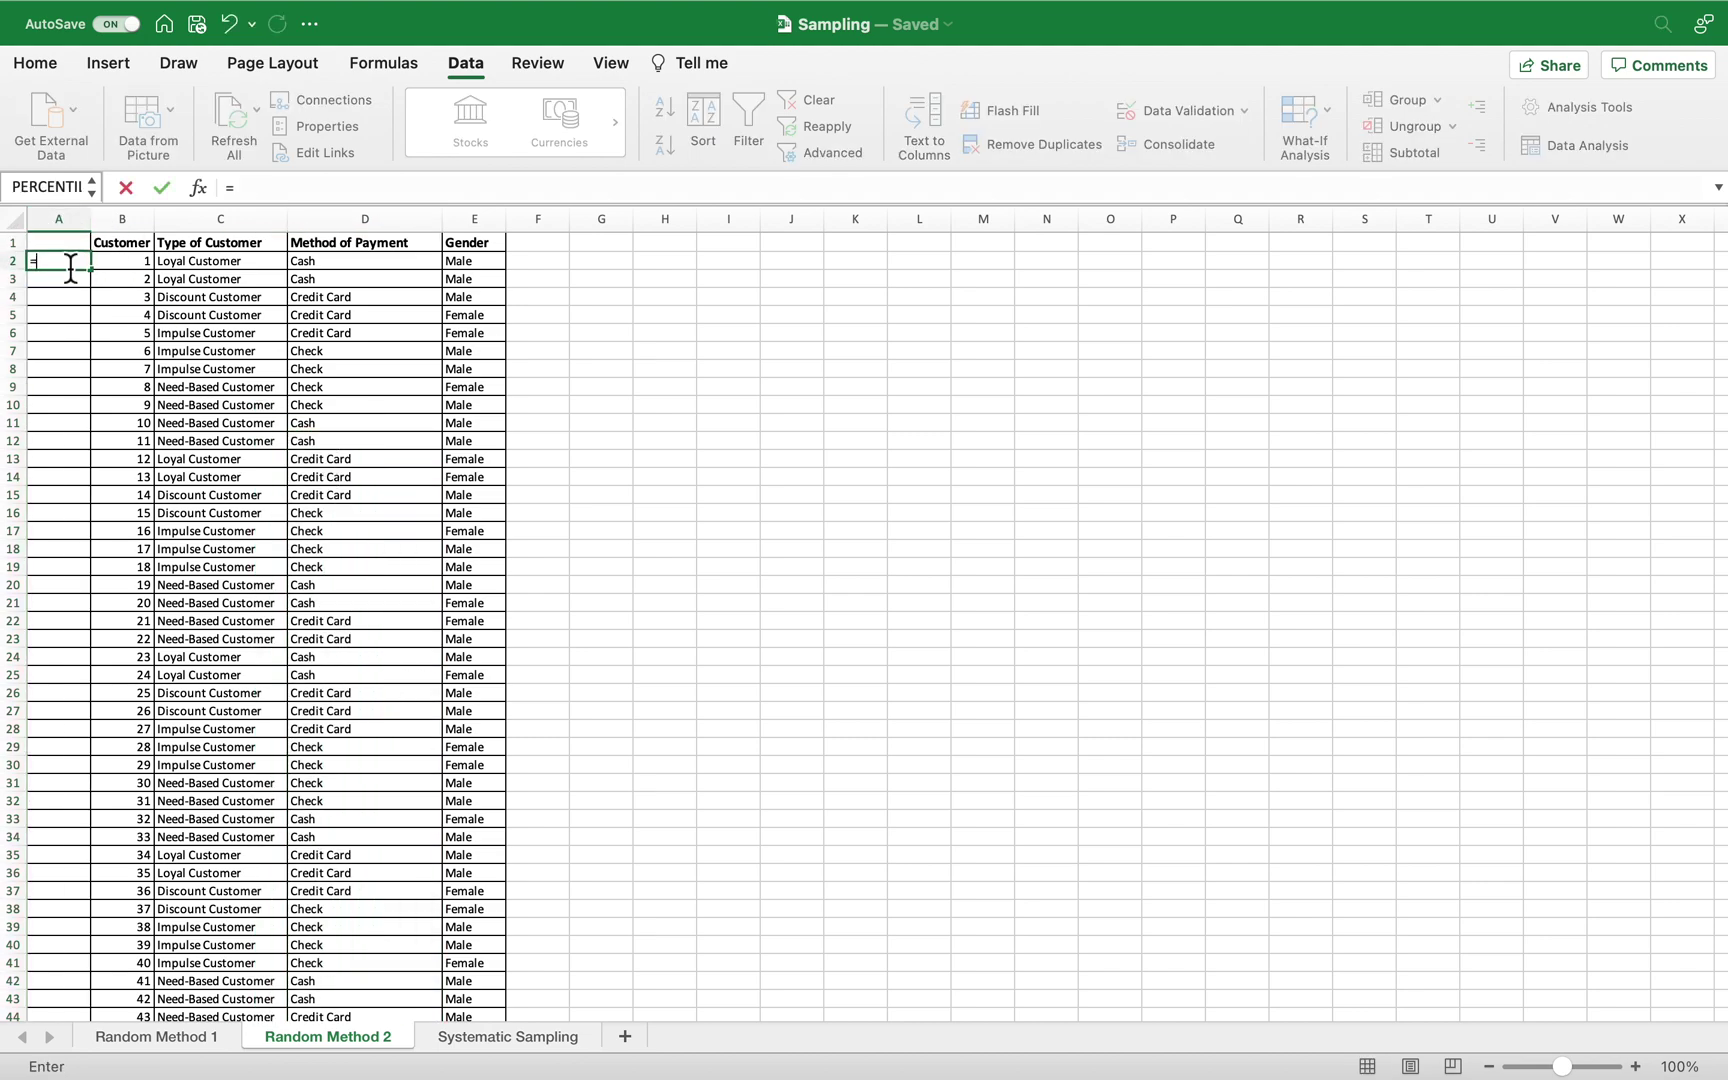
pyautogui.write('ra')
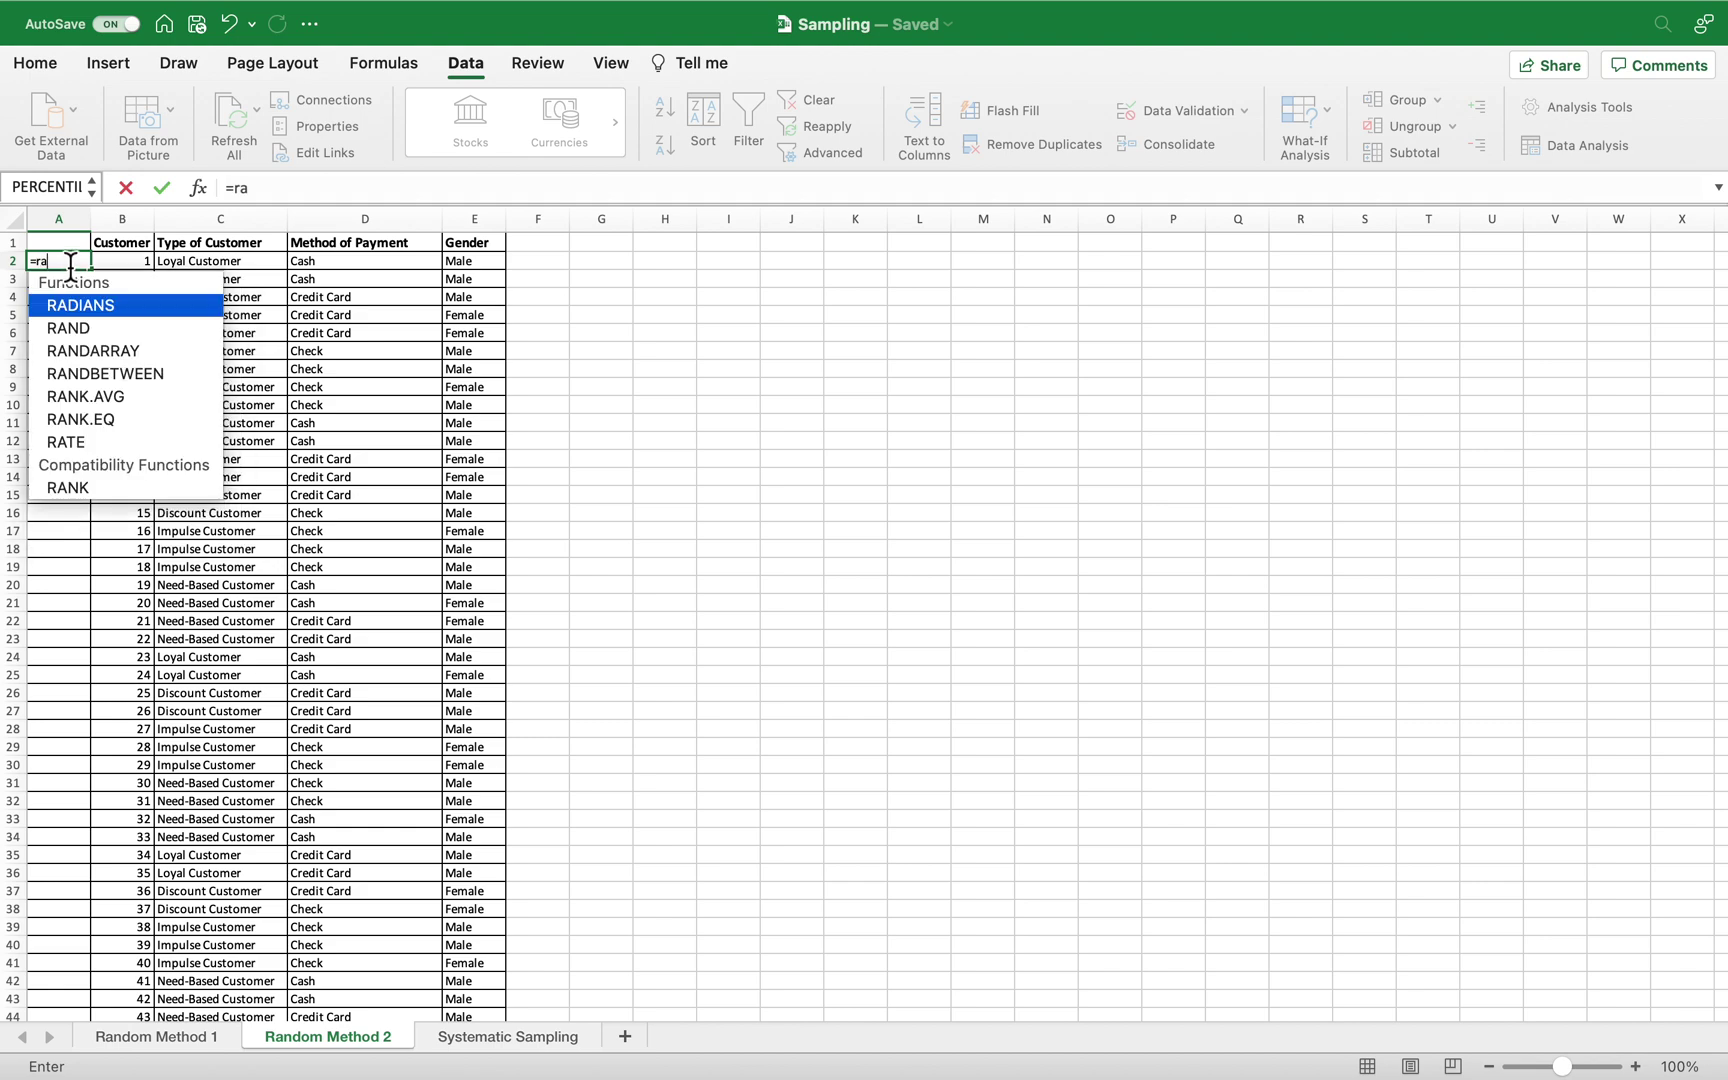
pyautogui.doubleClick(70, 321)
pyautogui.click(62, 262)
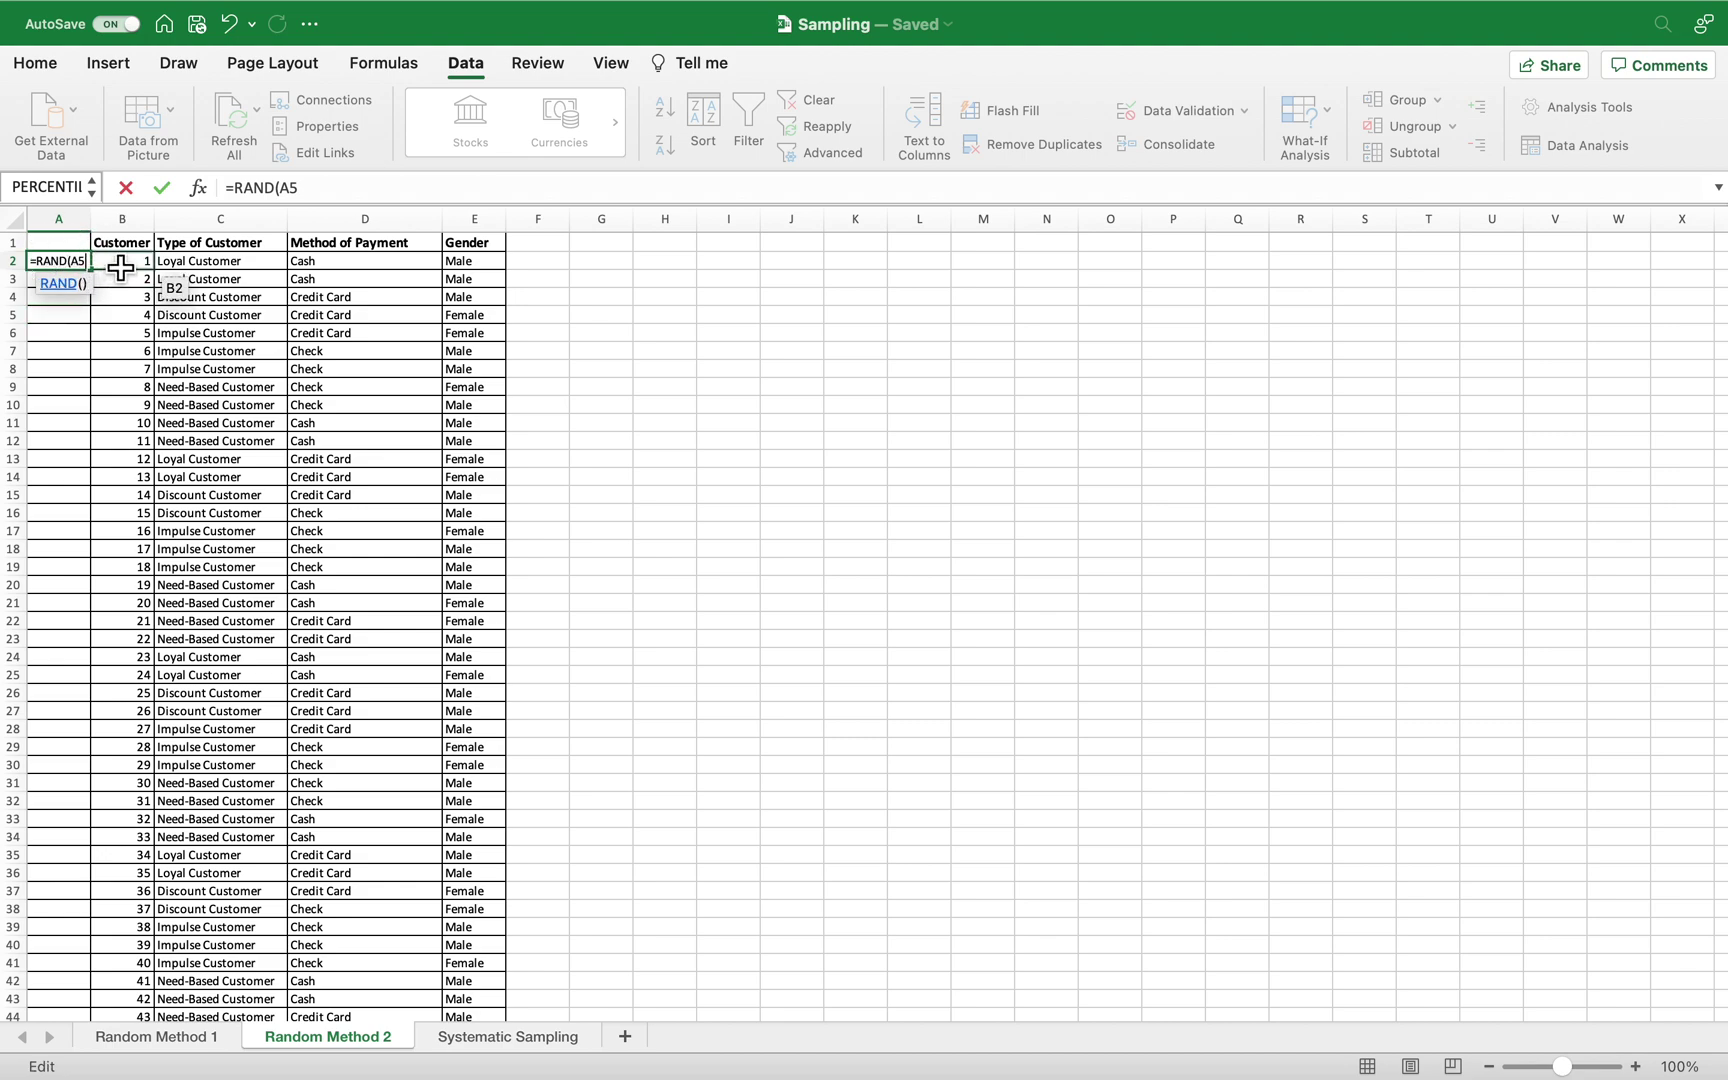
pyautogui.press('BackSpace')
pyautogui.press('BackSpace')
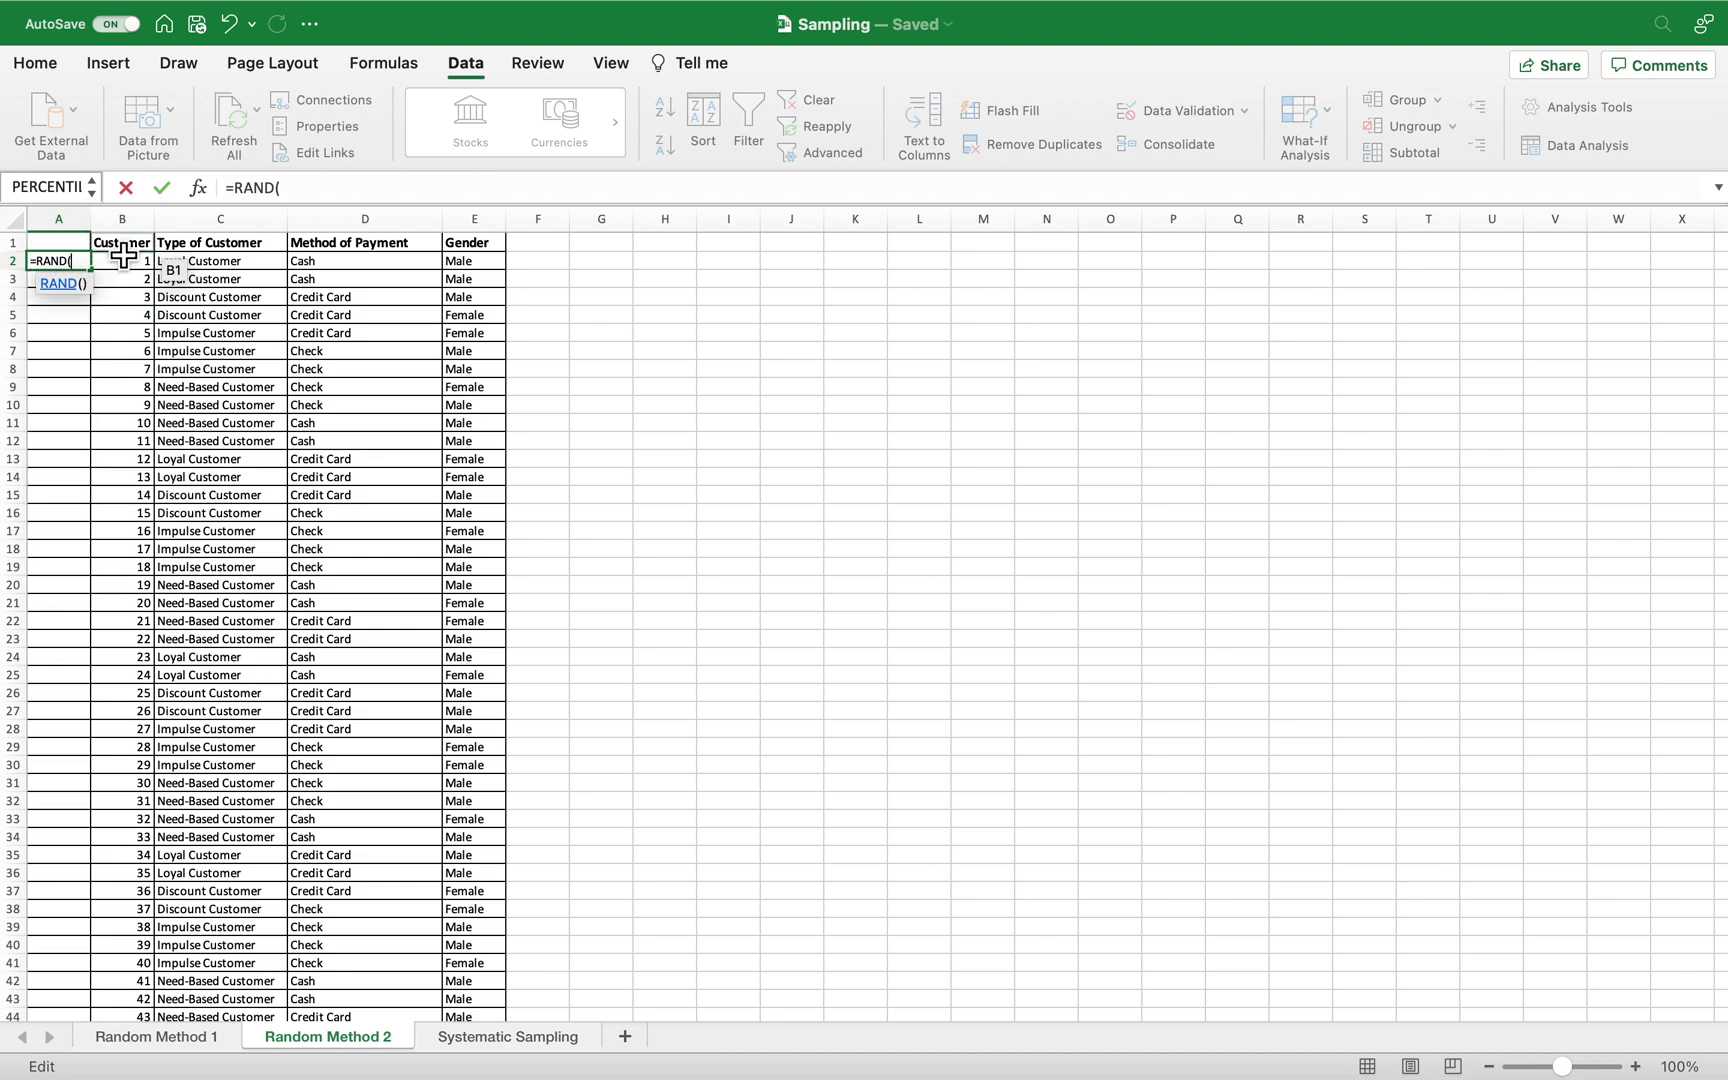
pyautogui.write(')')
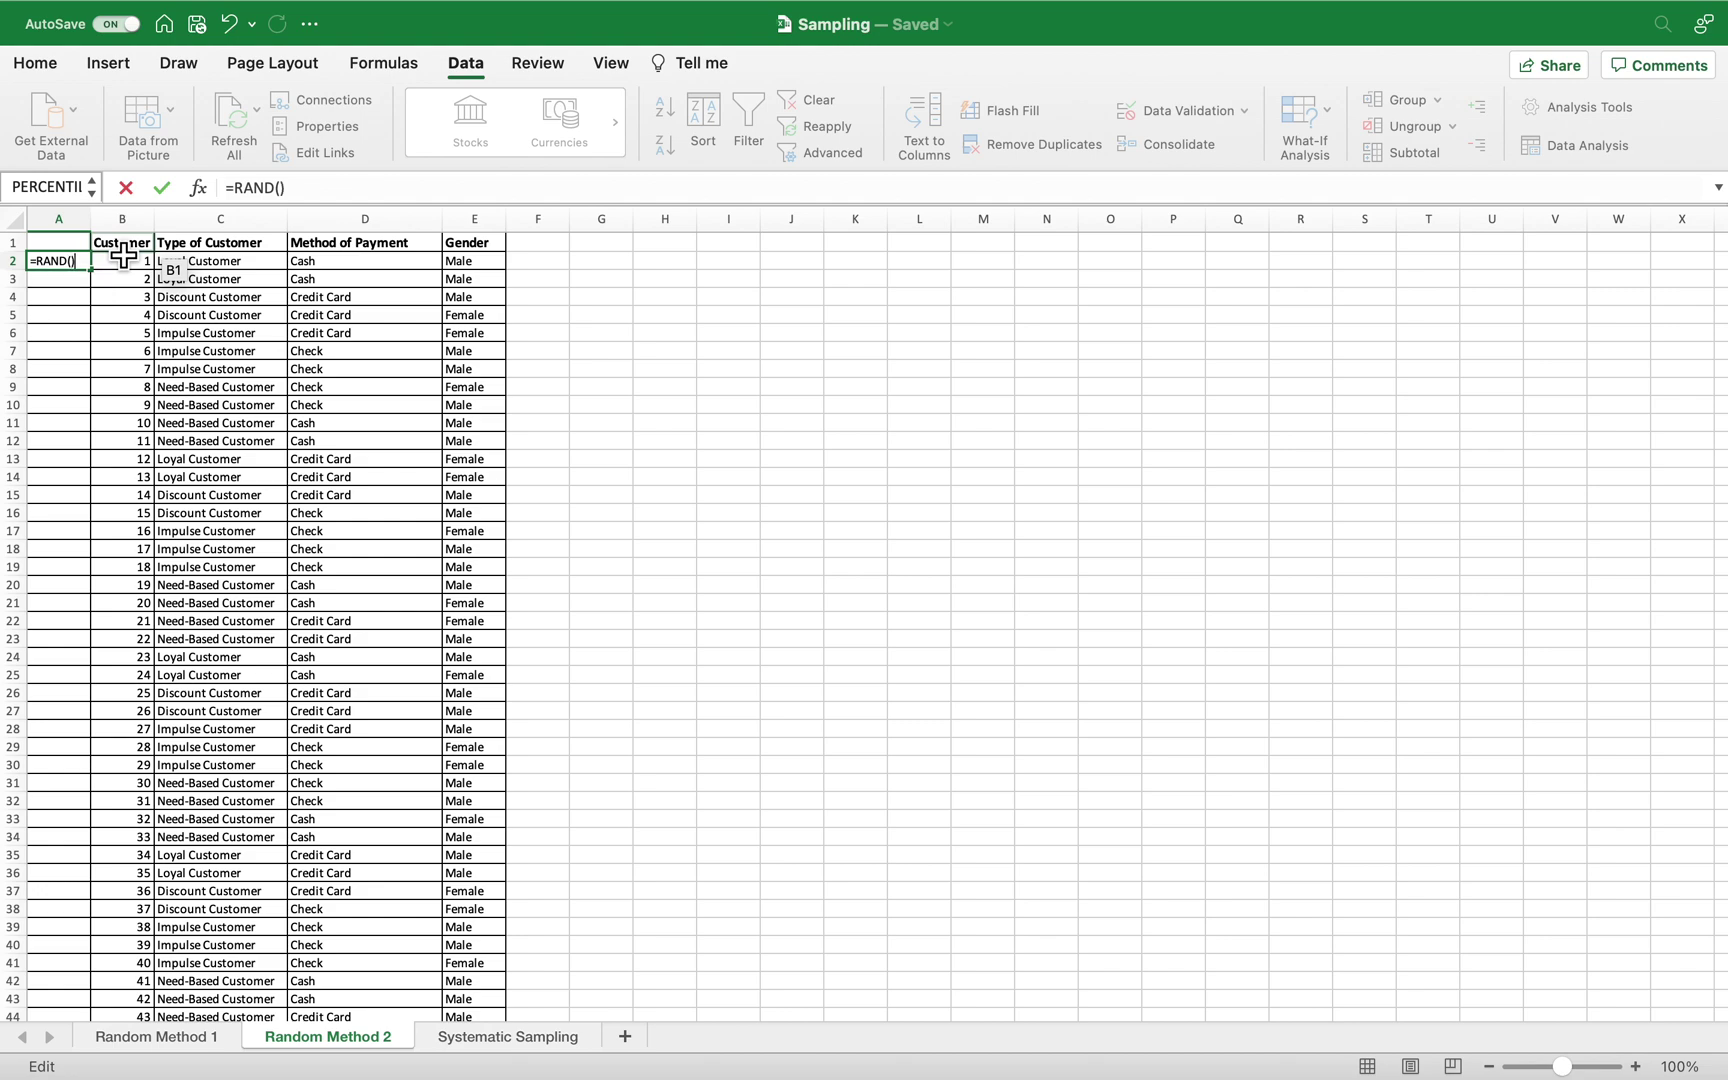
pyautogui.press('Return')
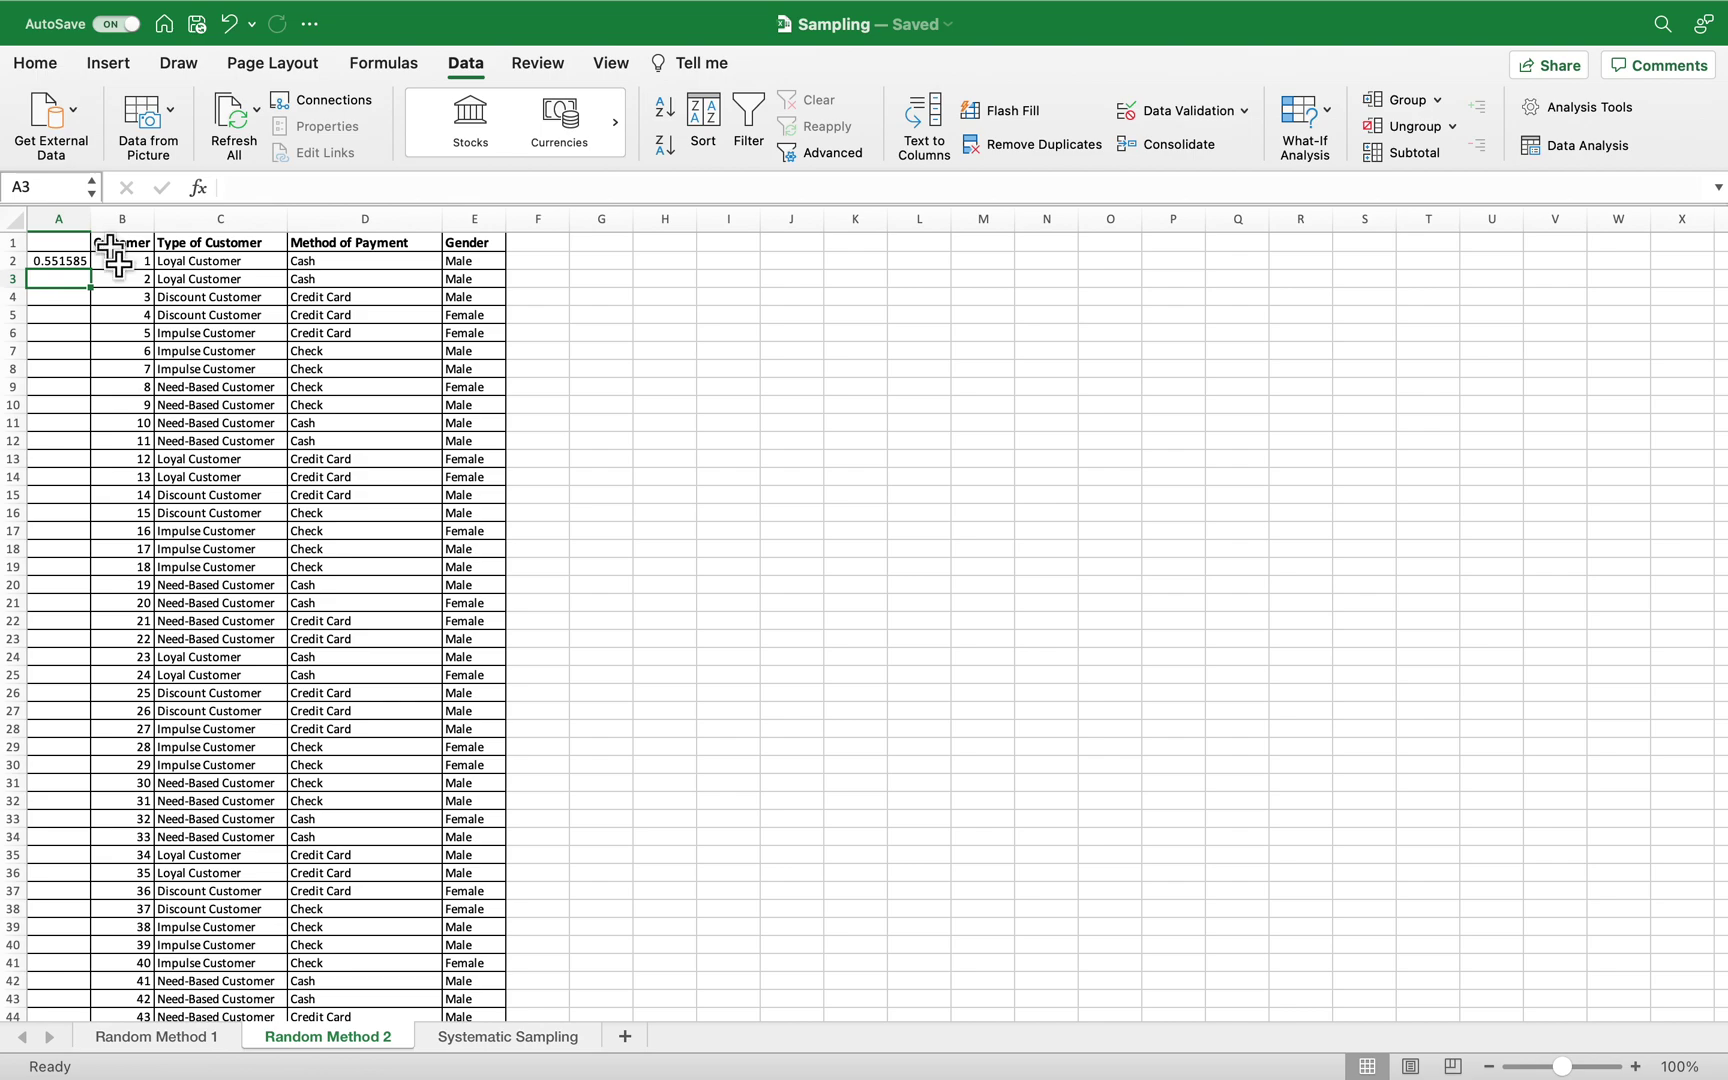
# Fill the RAND formula from A2 down to A130 so every customer row has a random number
pyautogui.click(78, 262)
pyautogui.moveTo(90, 270); pyautogui.dragTo(62, 985)
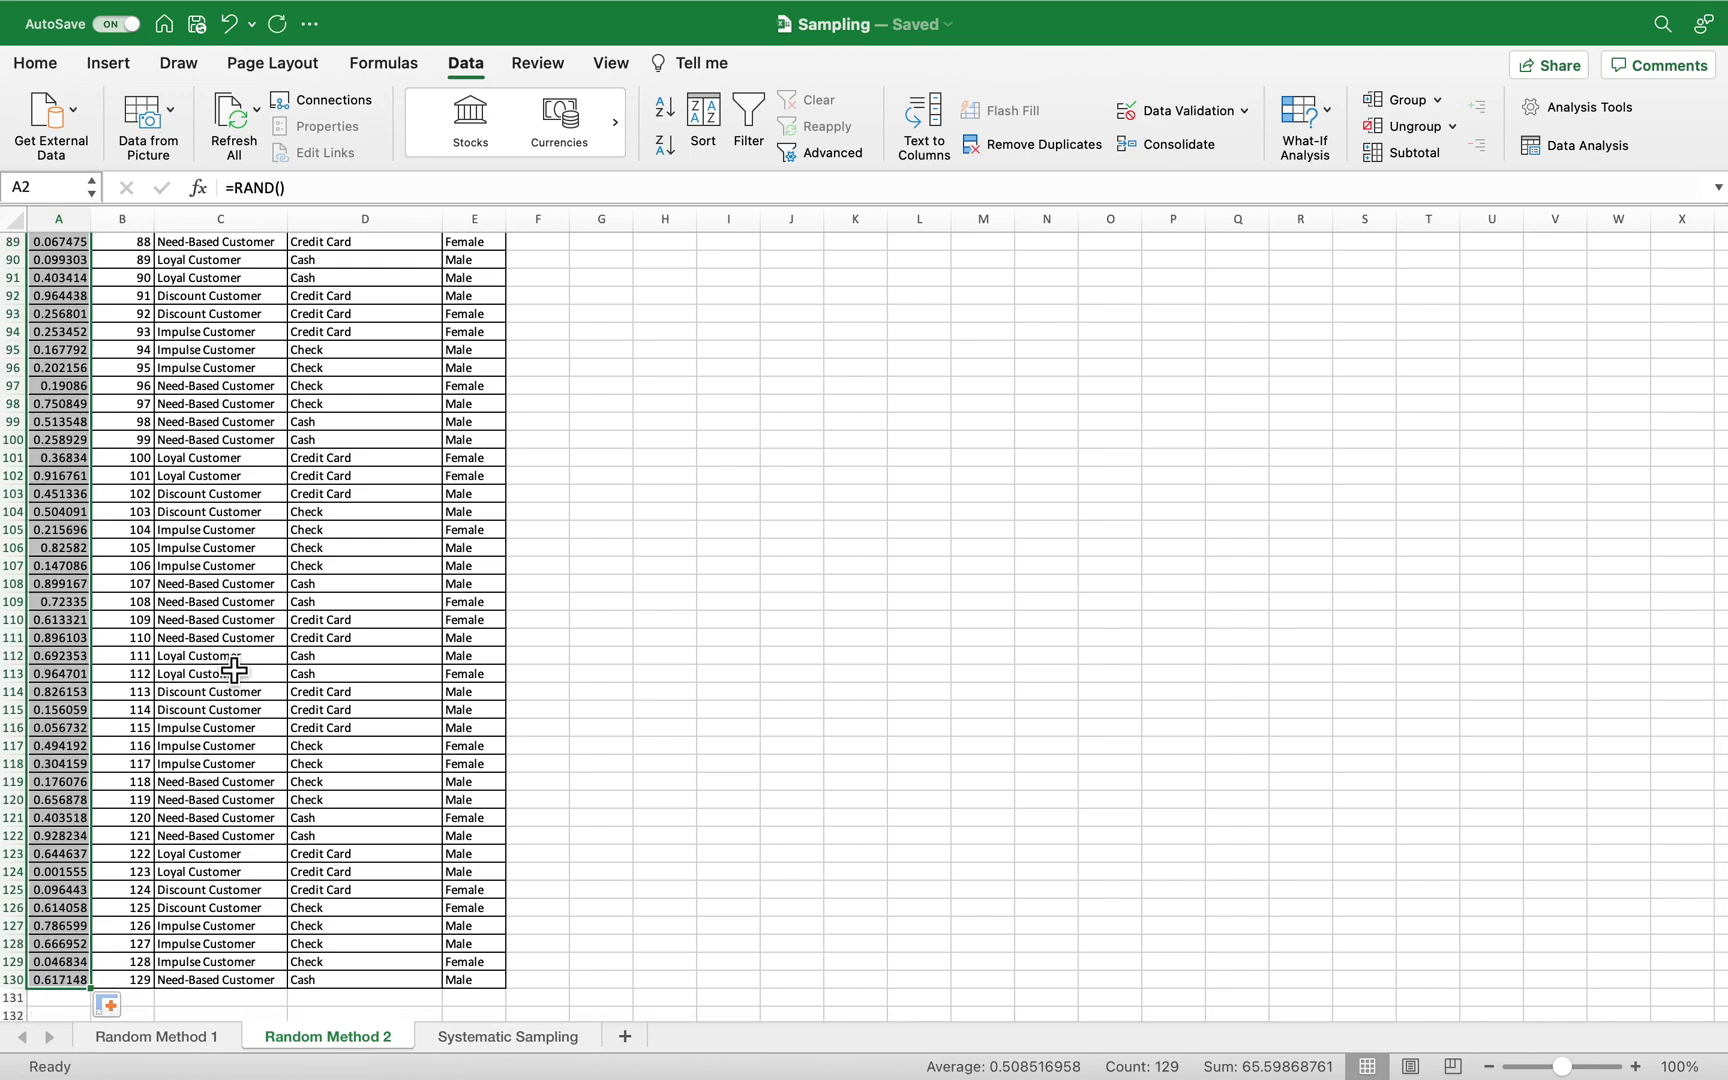
pyautogui.scroll(1, 232, 665)
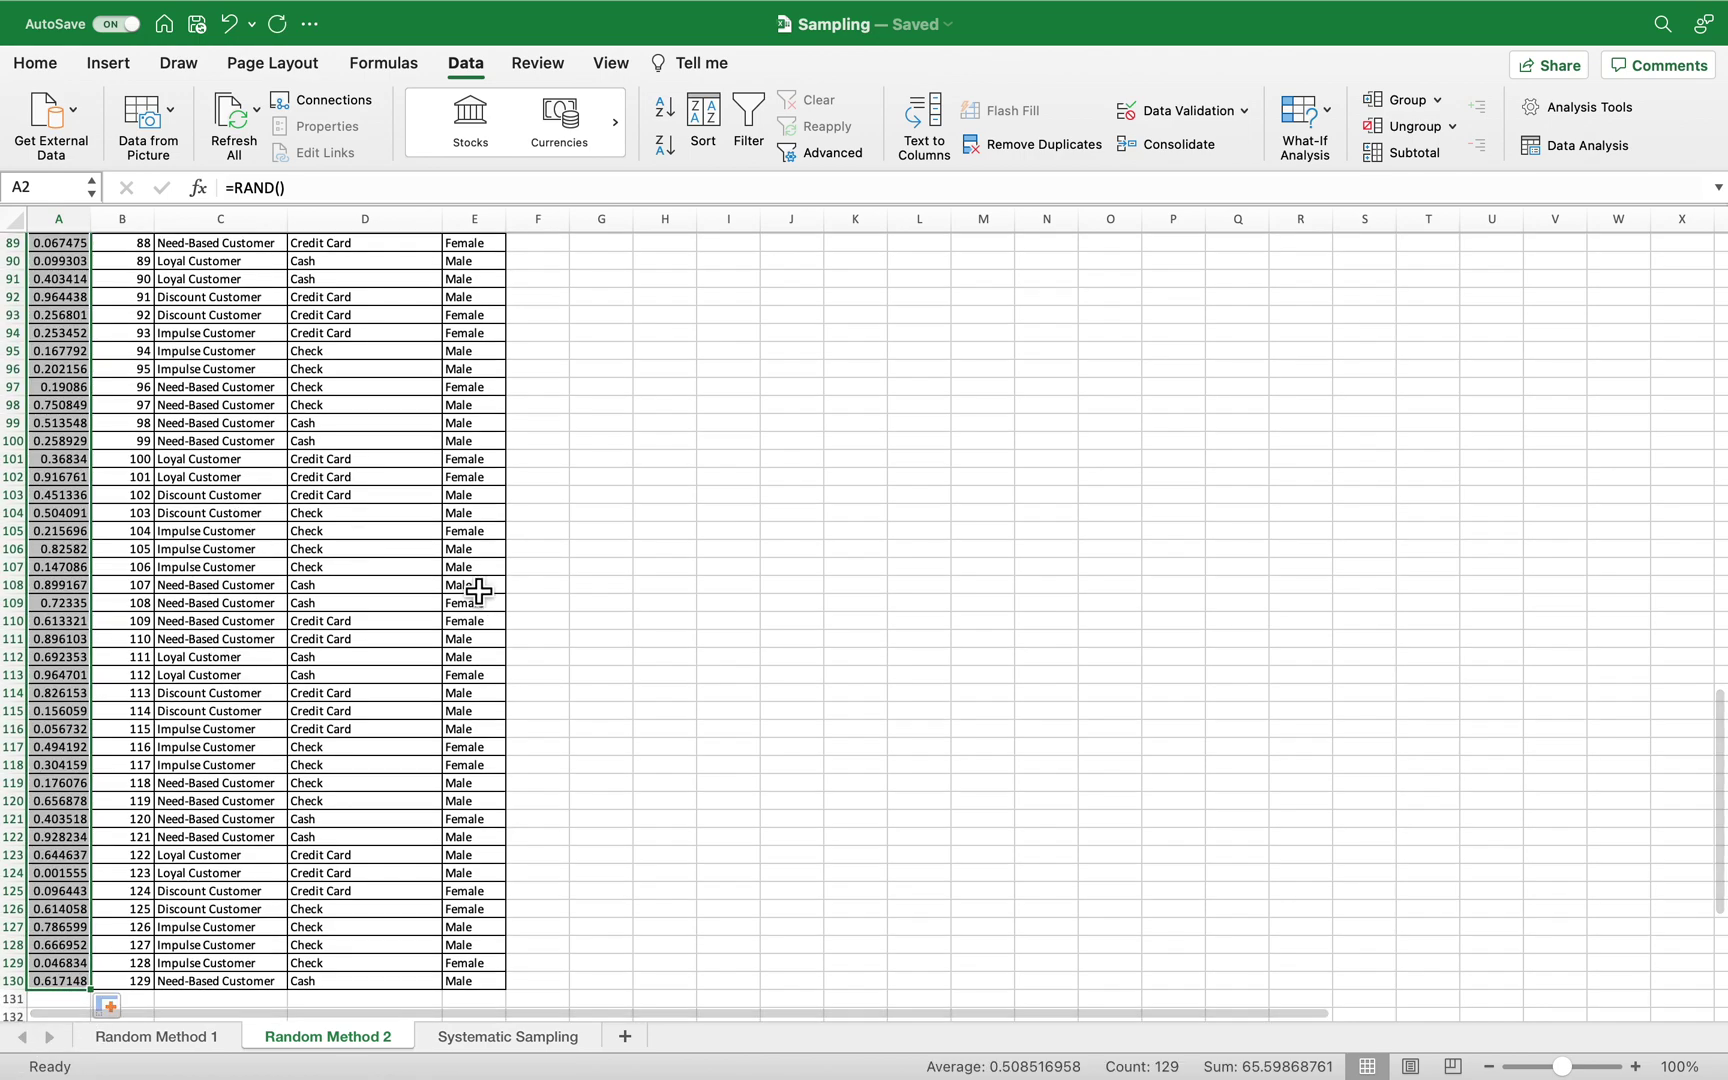
pyautogui.click(705, 588)
pyautogui.scroll(5, 114, 405)
pyautogui.scroll(15, 114, 405)
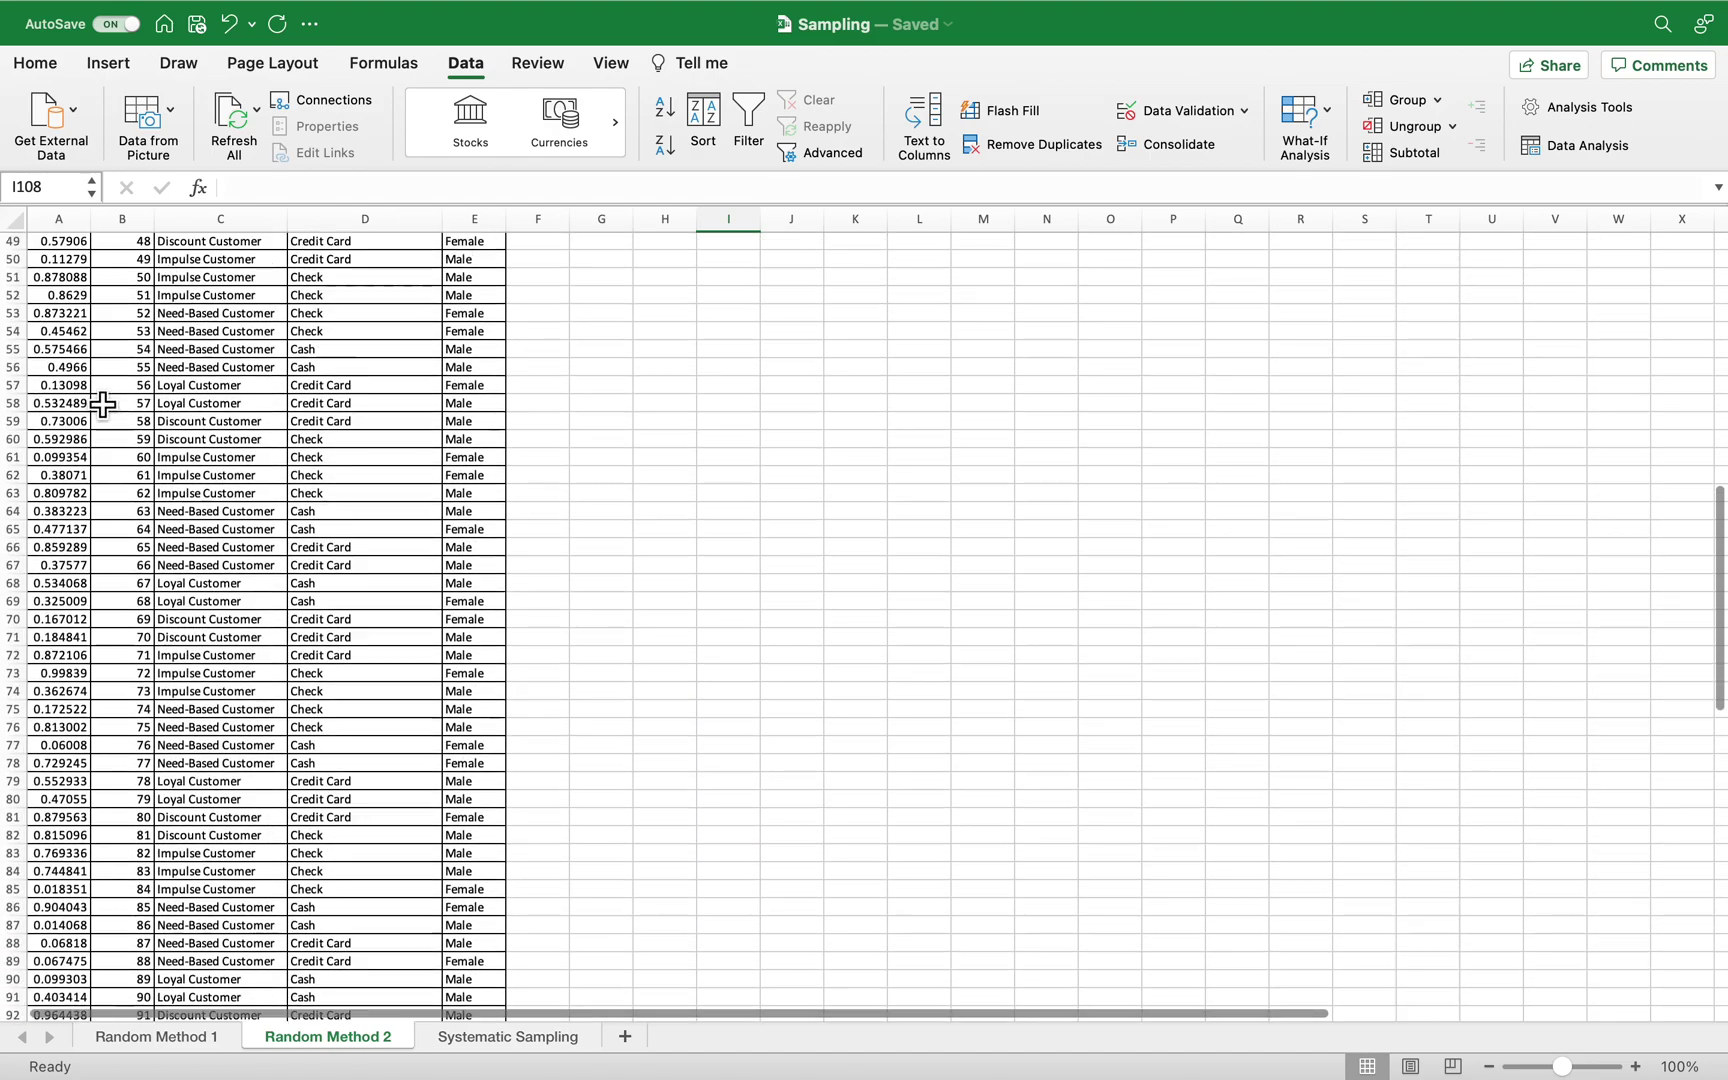
# Copy the random numbers in A2:A130 and paste them back over themselves as values only
pyautogui.moveTo(60, 264); pyautogui.dragTo(72, 975)
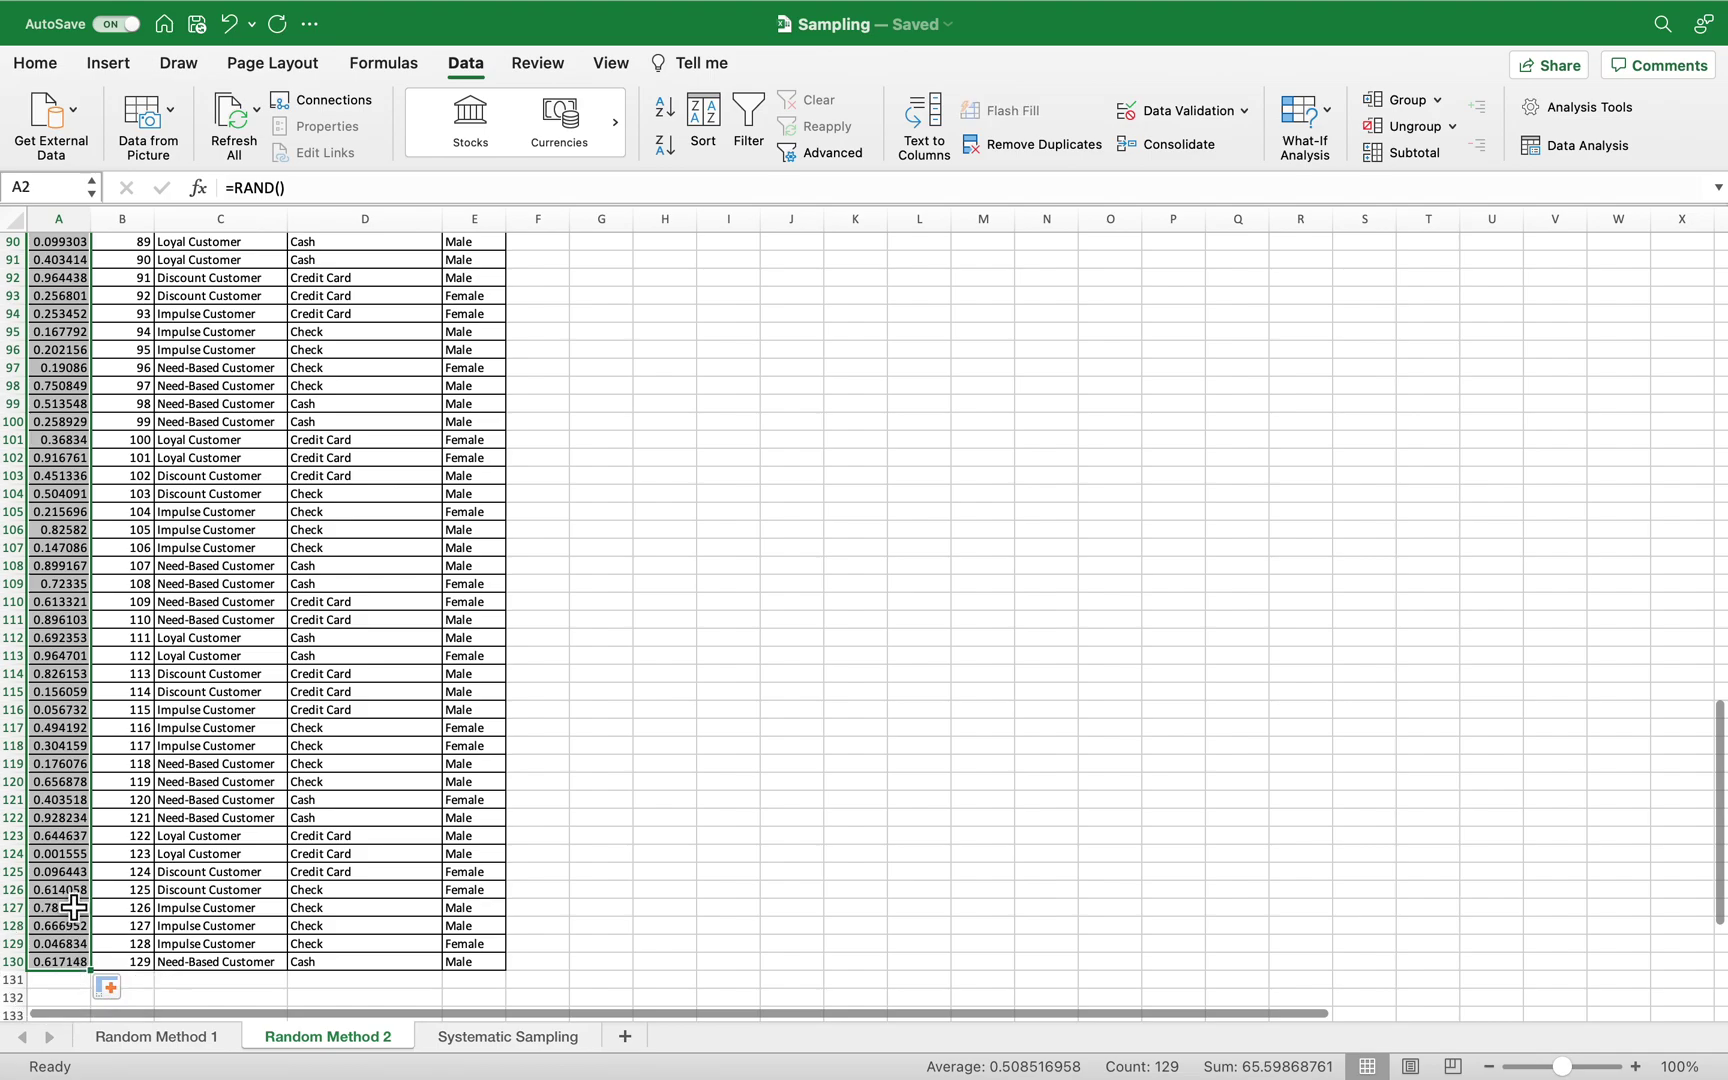
pyautogui.rightClick(57, 852)
pyautogui.click(127, 434)
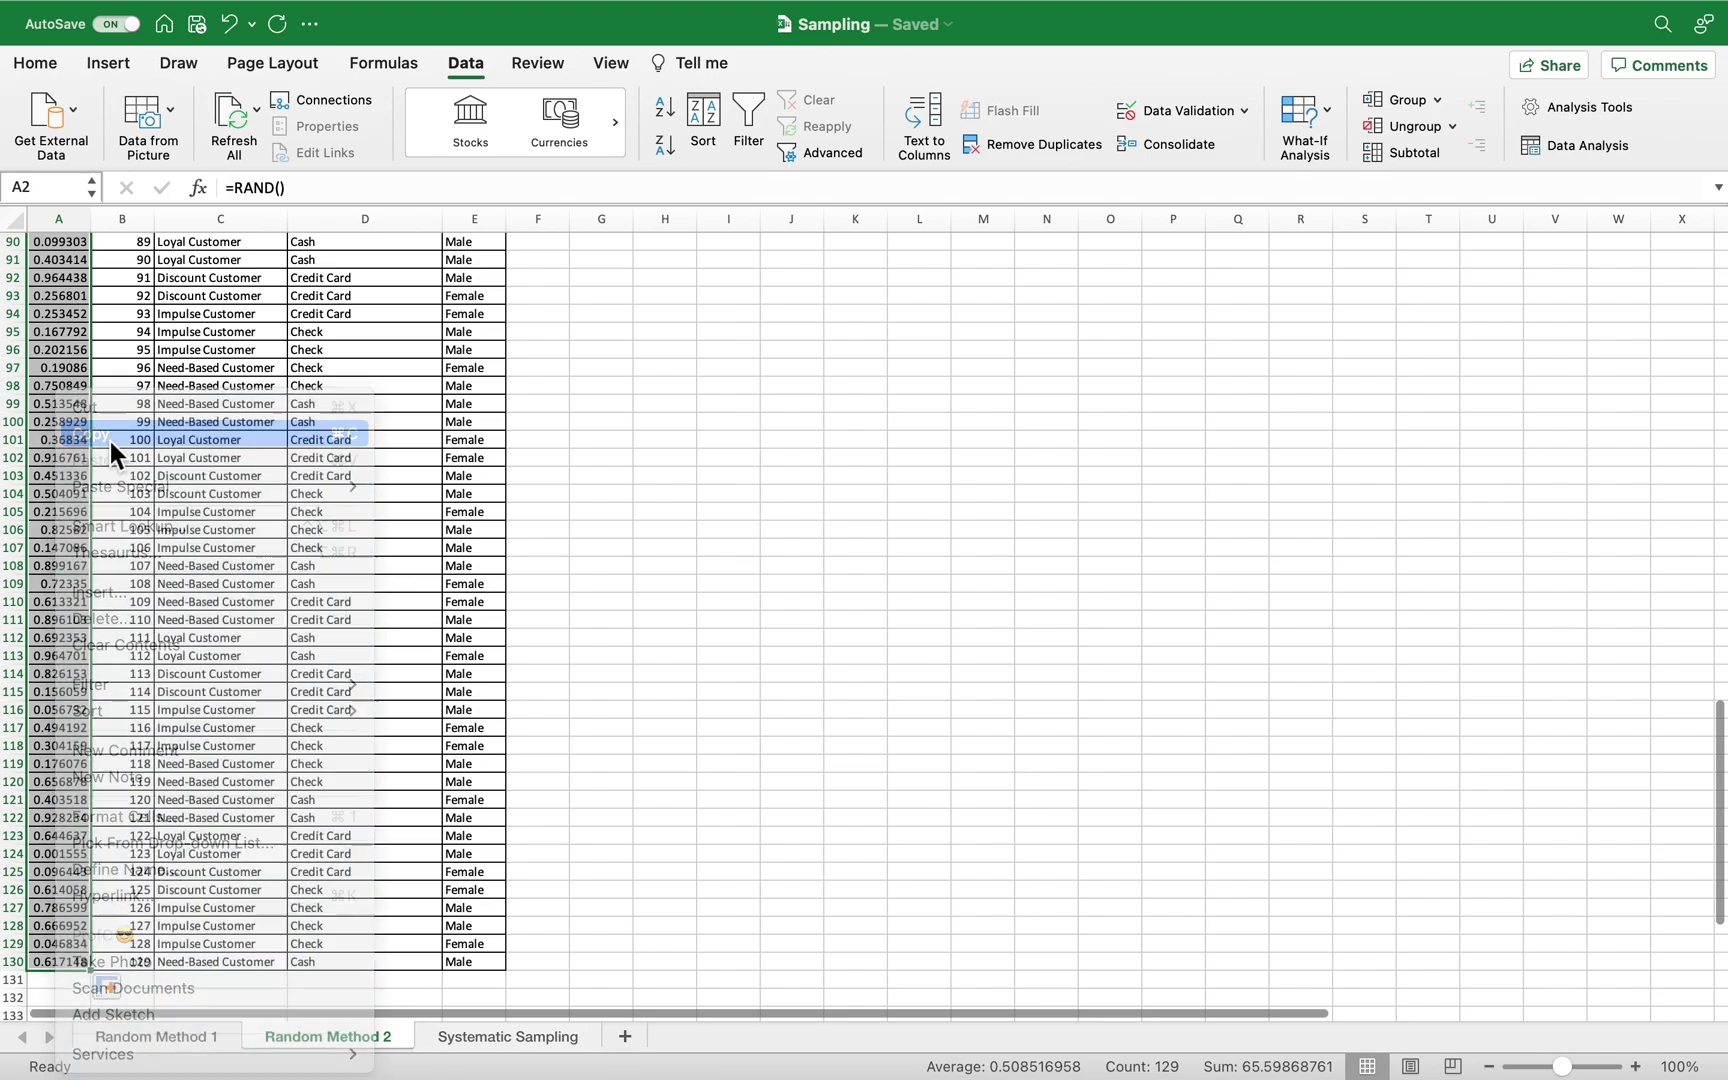
pyautogui.scroll(15, 109, 441)
pyautogui.rightClick(61, 262)
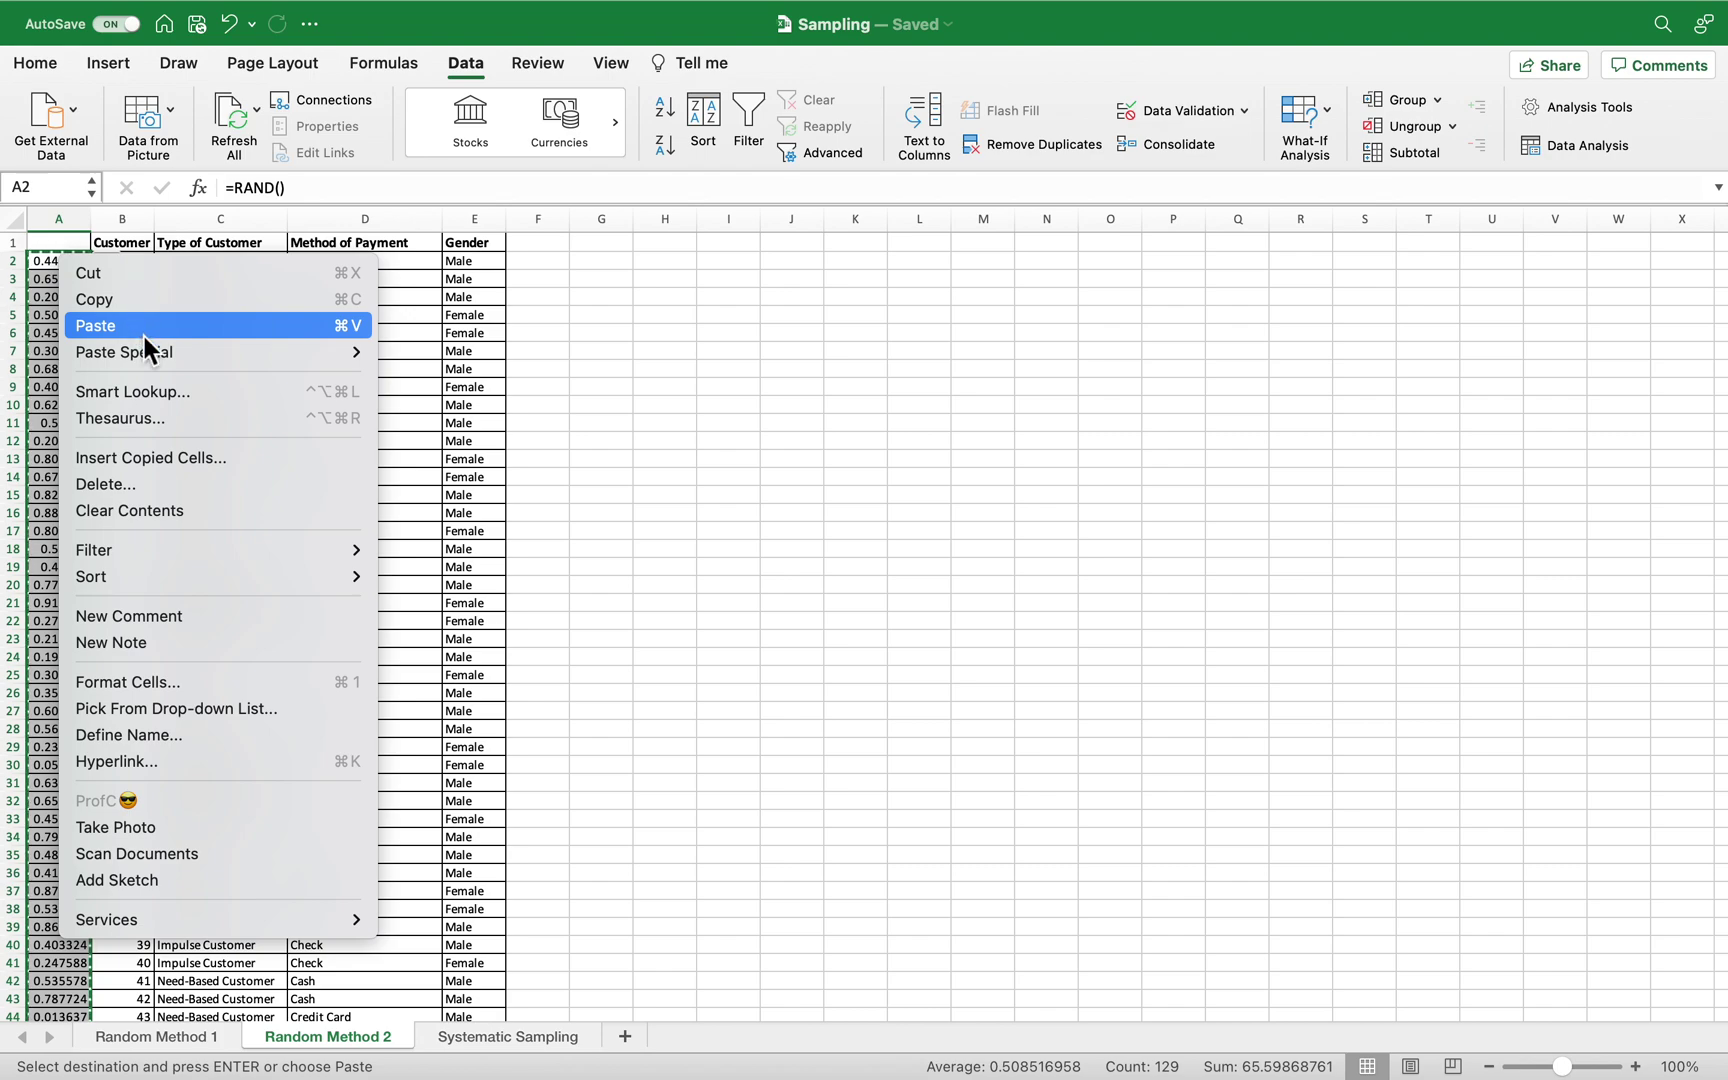
pyautogui.moveTo(146, 356)
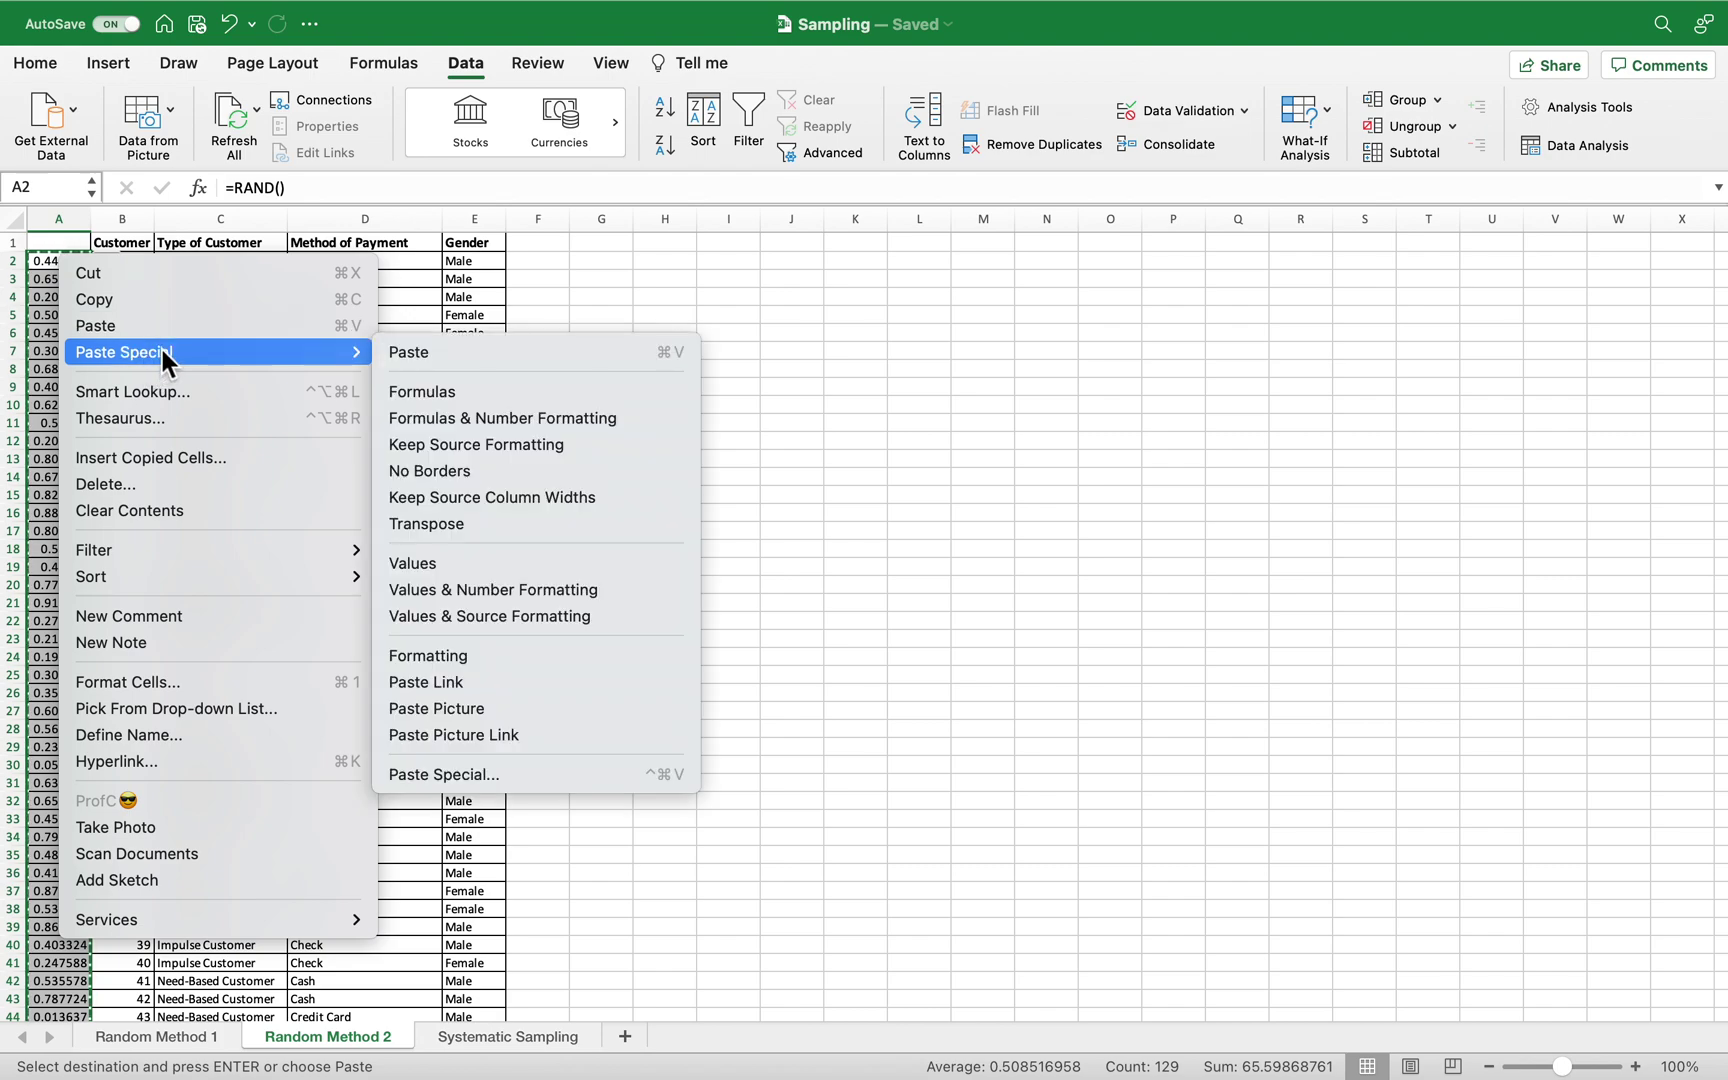
pyautogui.click(427, 570)
pyautogui.click(585, 408)
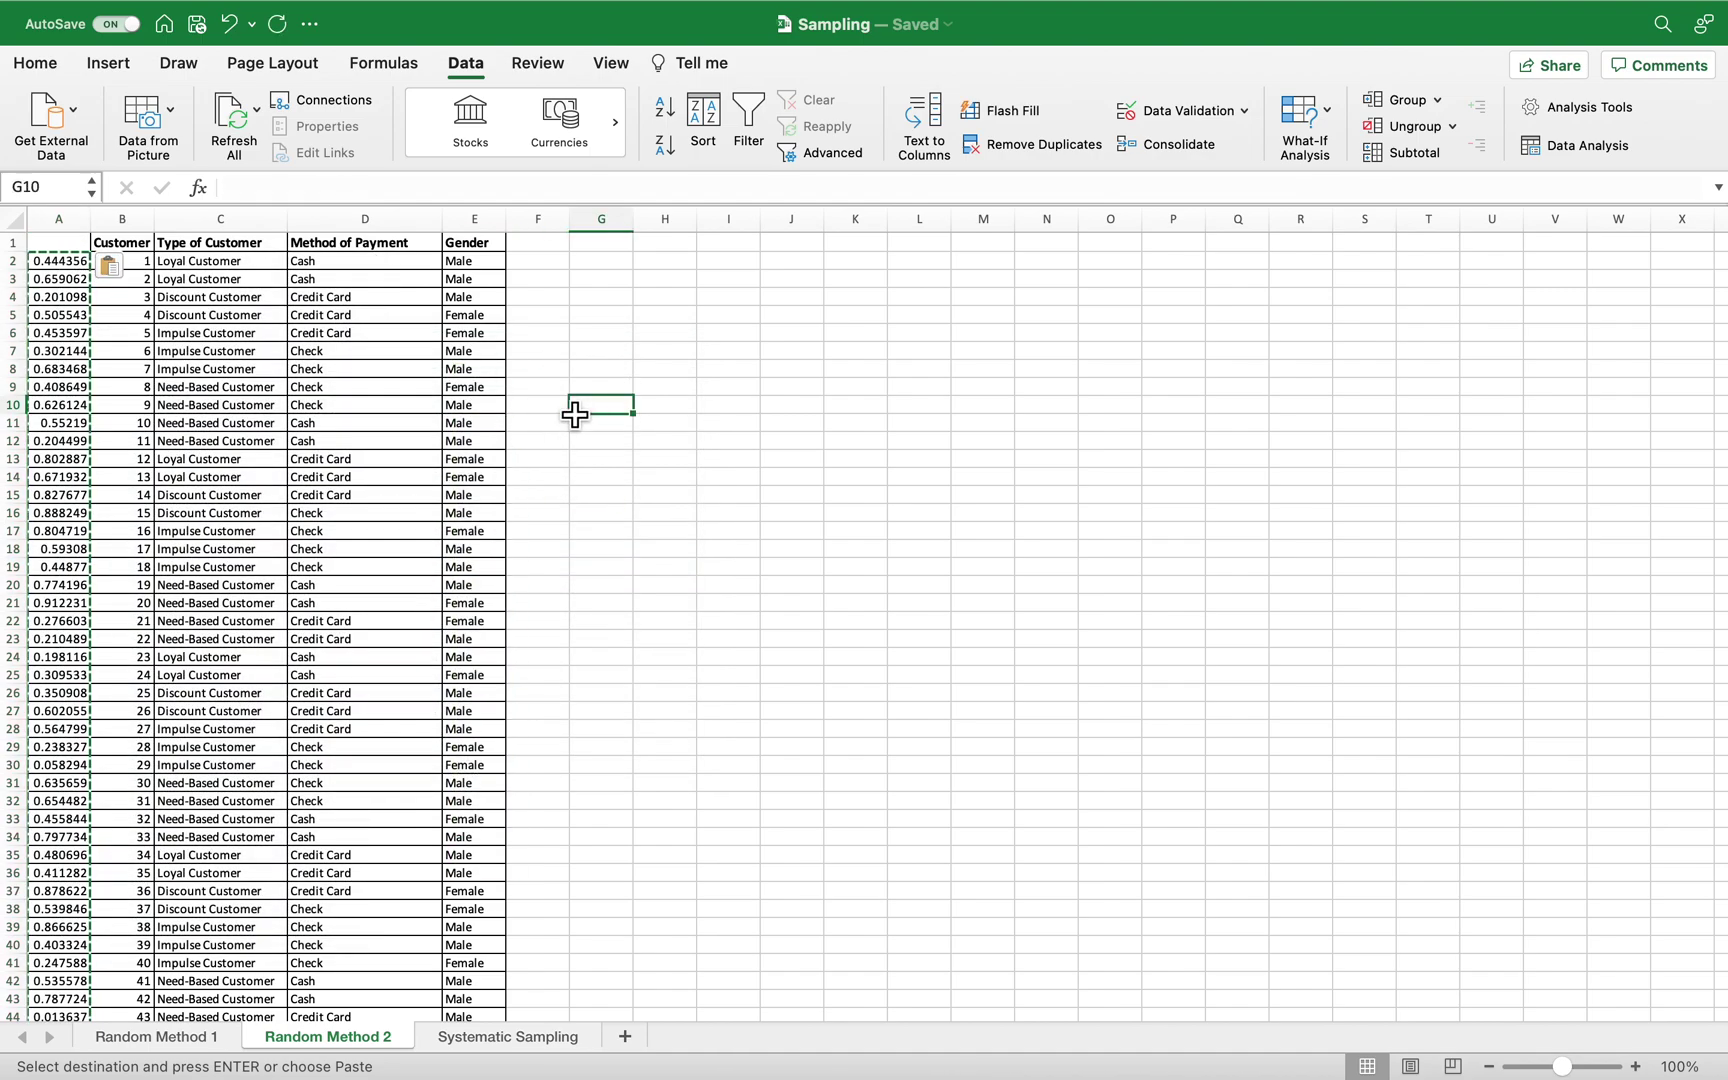
# Sort the customer table A1:E130, treating row 1 as headers, by Column A values from smallest to largest
pyautogui.click(168, 352)
pyautogui.moveTo(80, 265); pyautogui.dragTo(480, 982)
pyautogui.moveTo(514, 51)
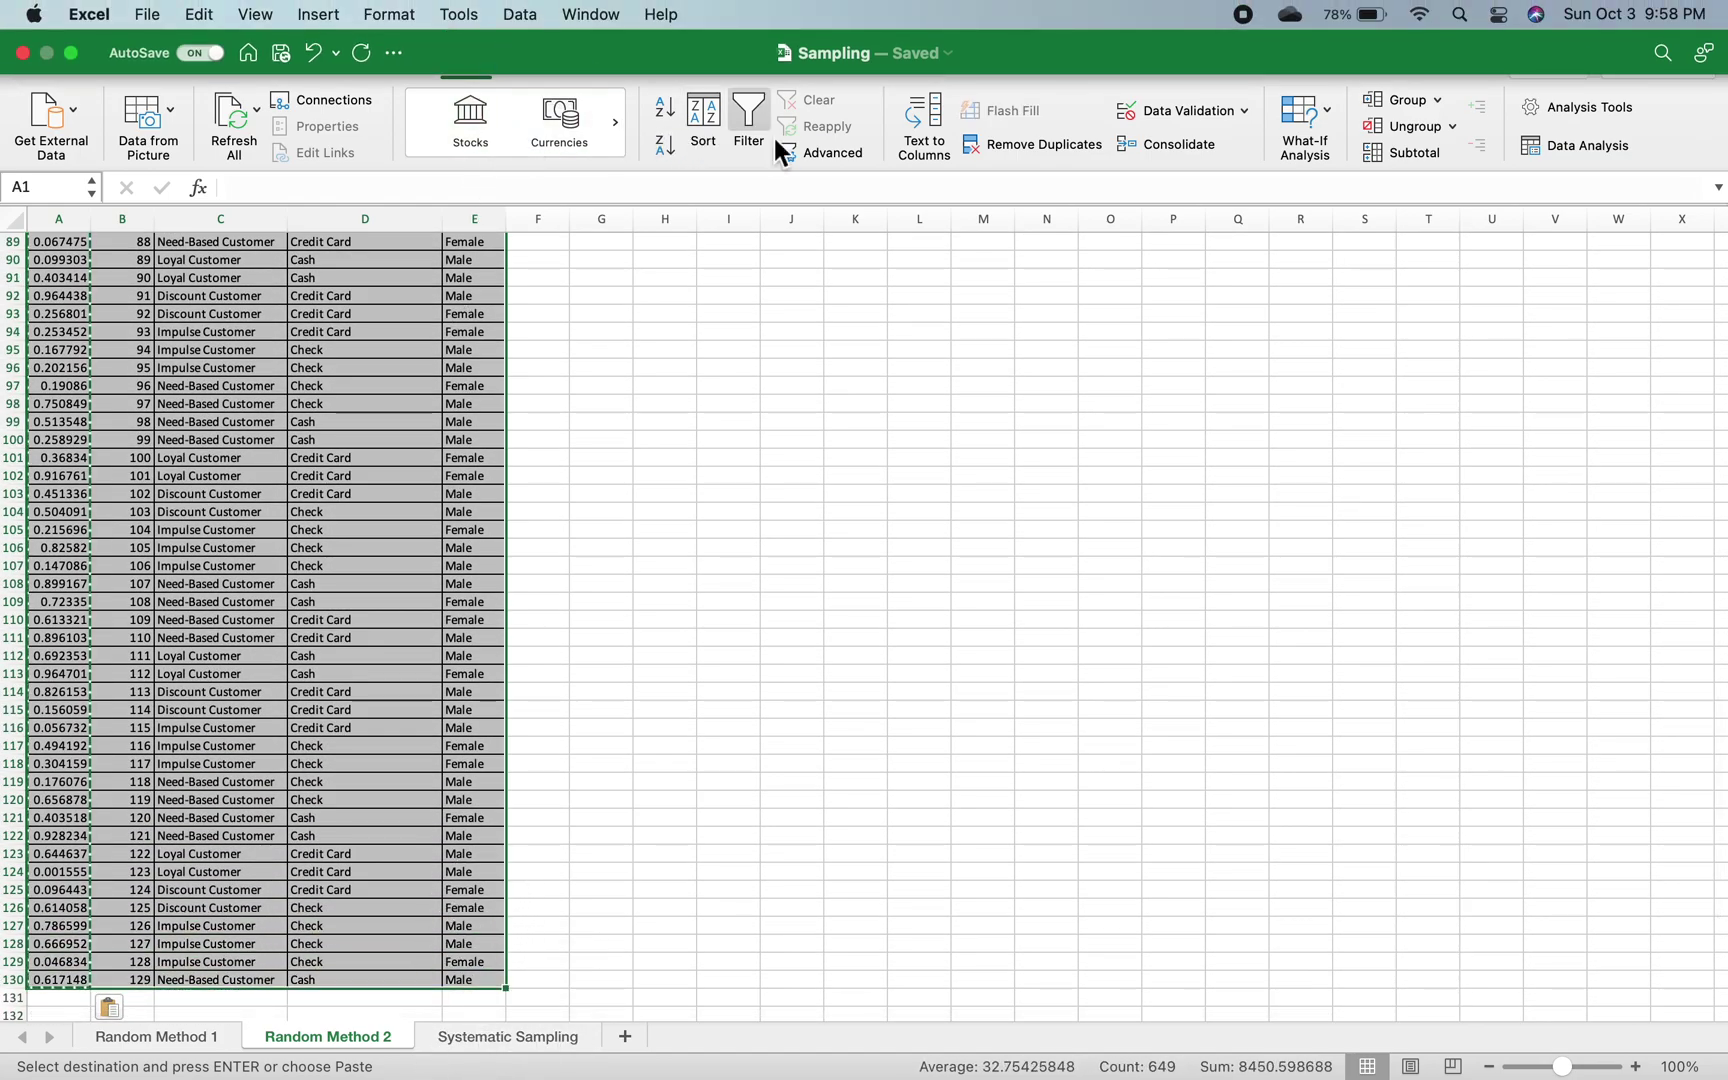
pyautogui.click(721, 140)
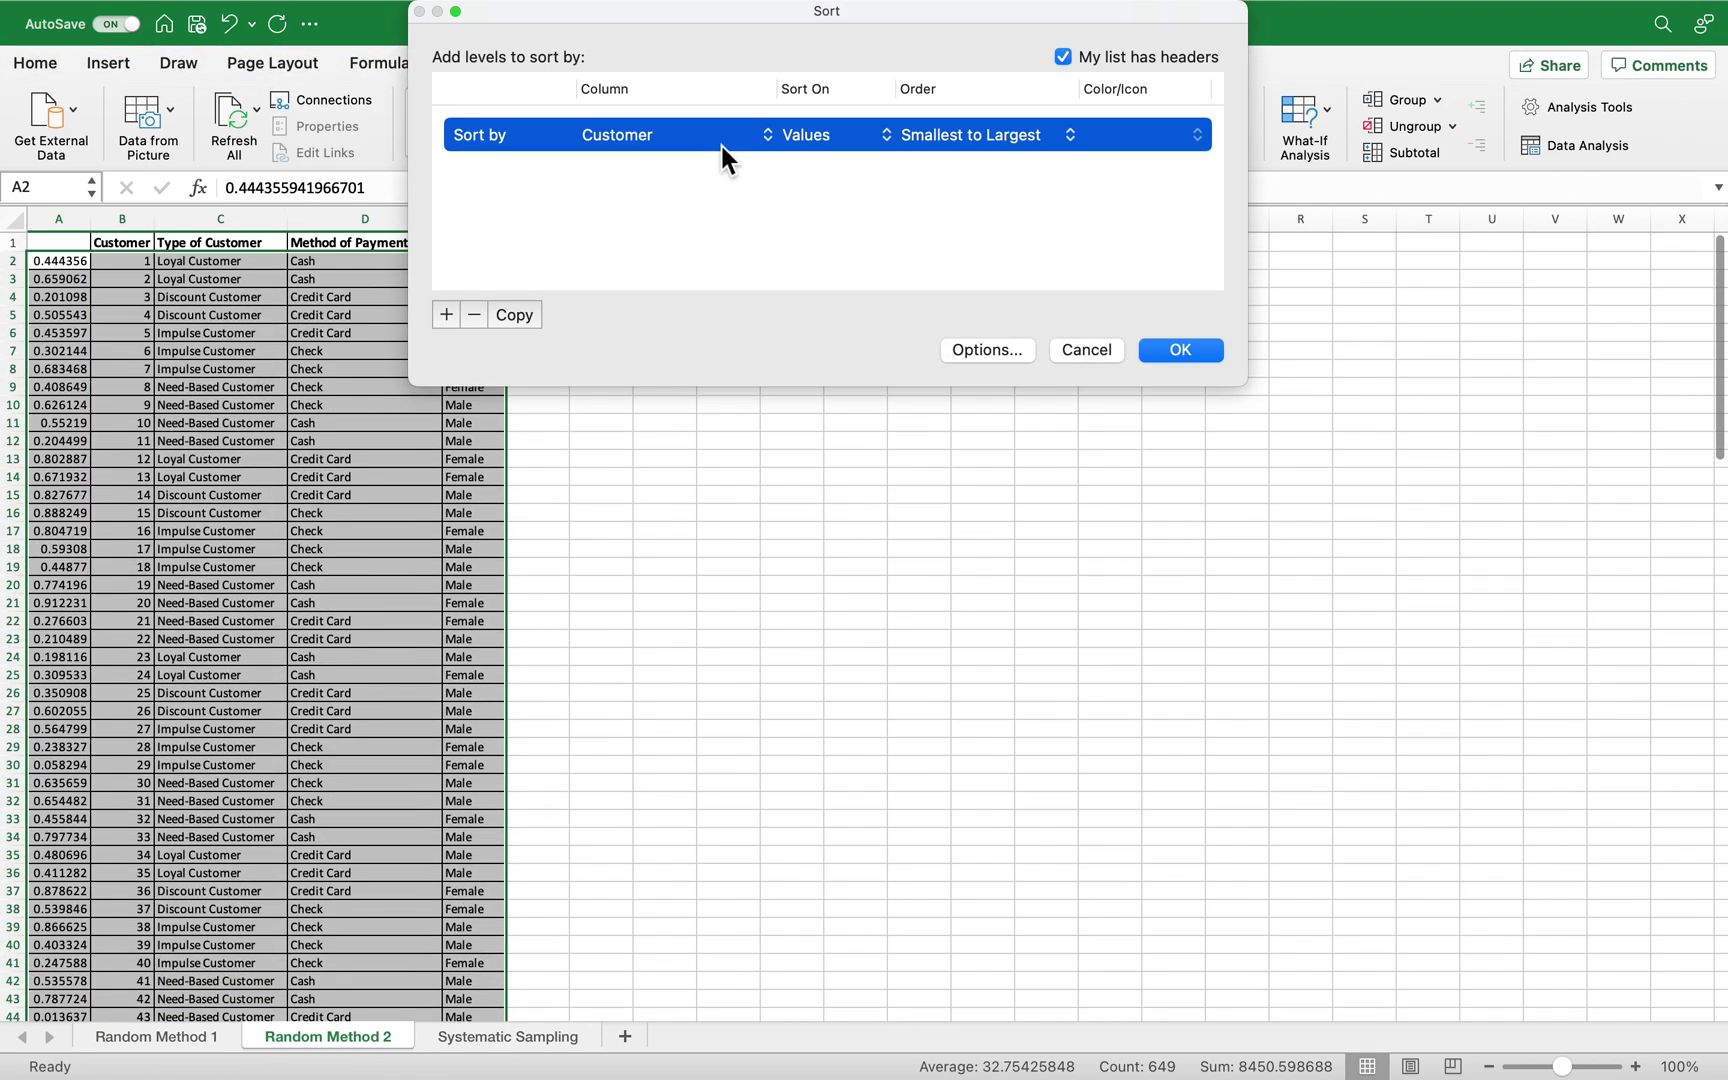
pyautogui.click(648, 142)
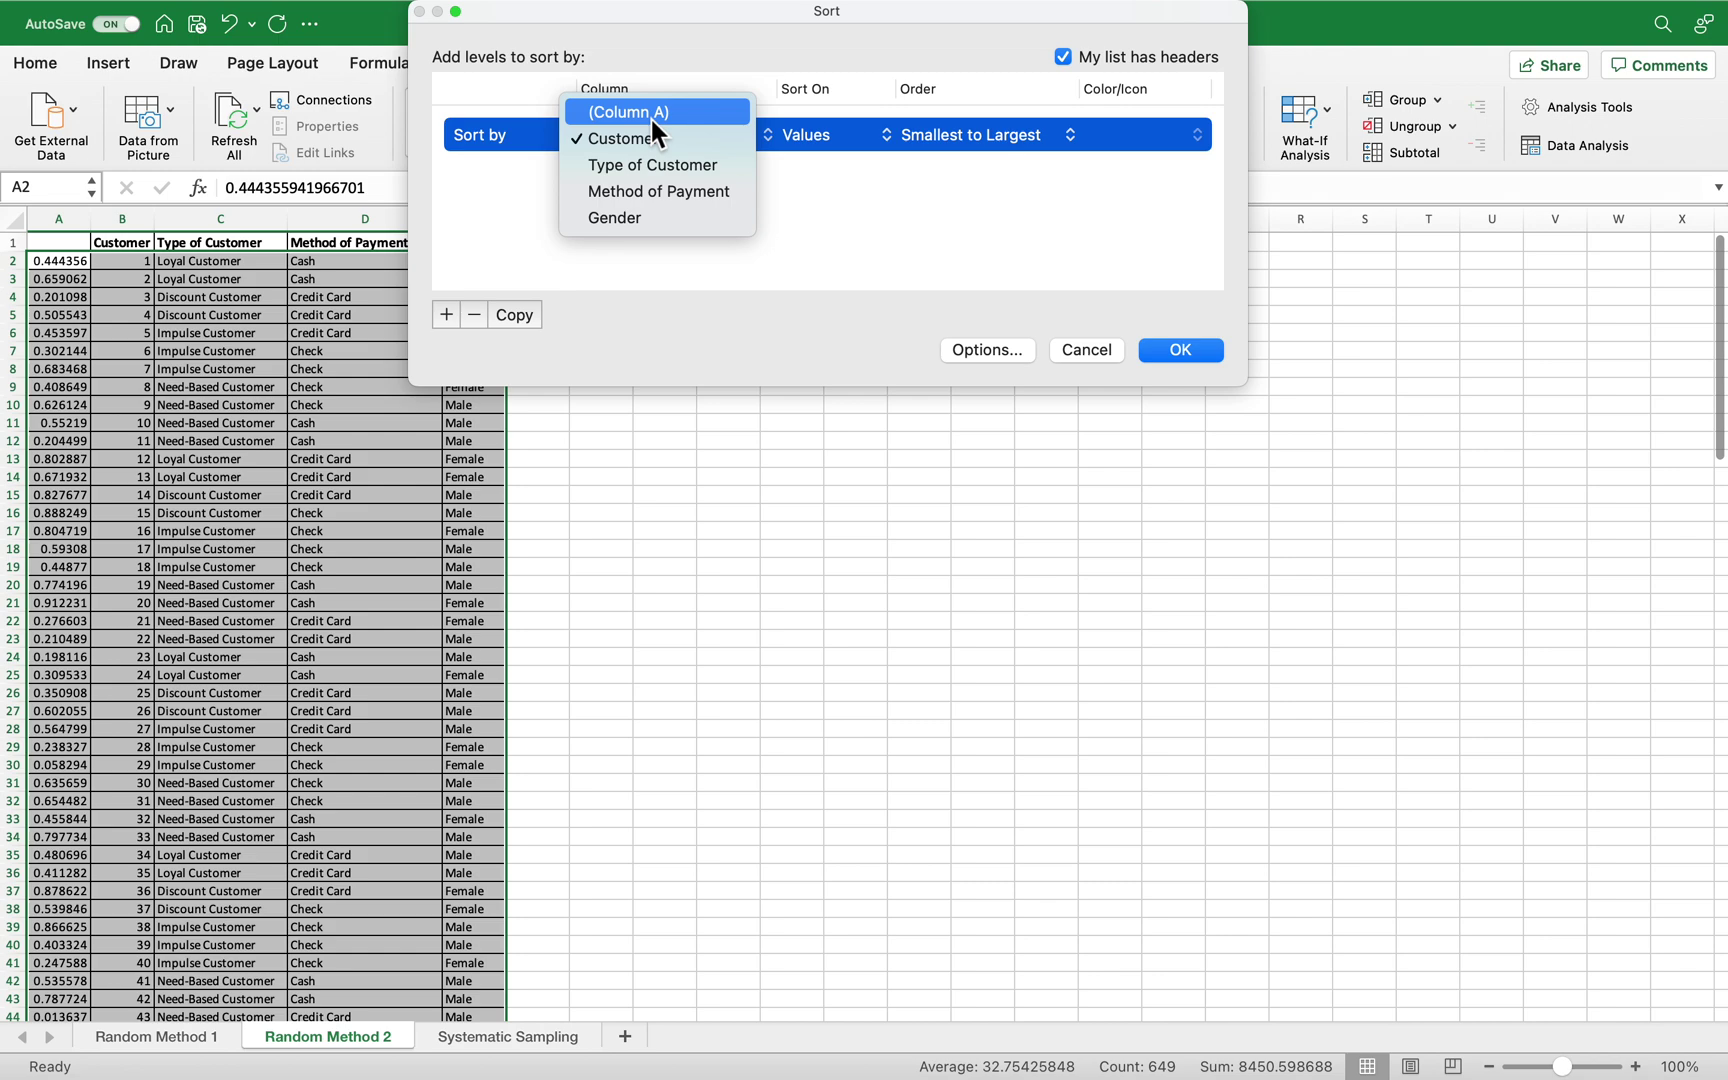
pyautogui.click(655, 113)
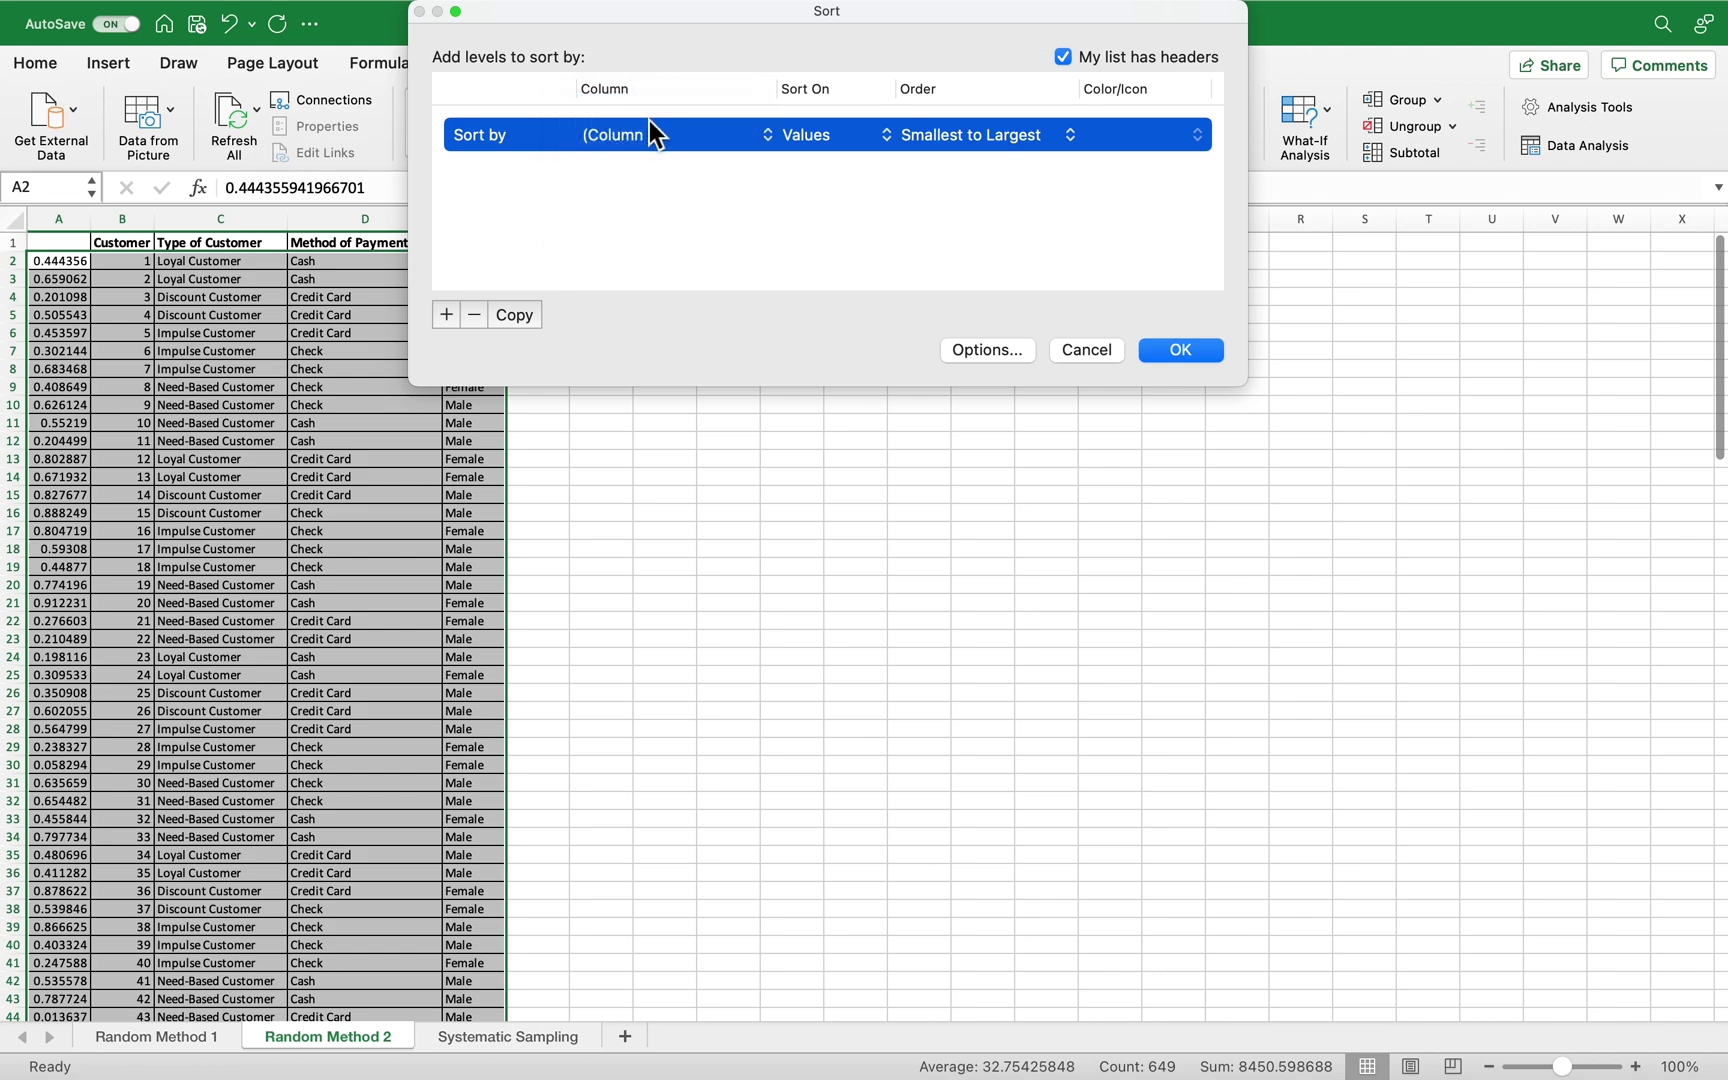
pyautogui.click(1179, 350)
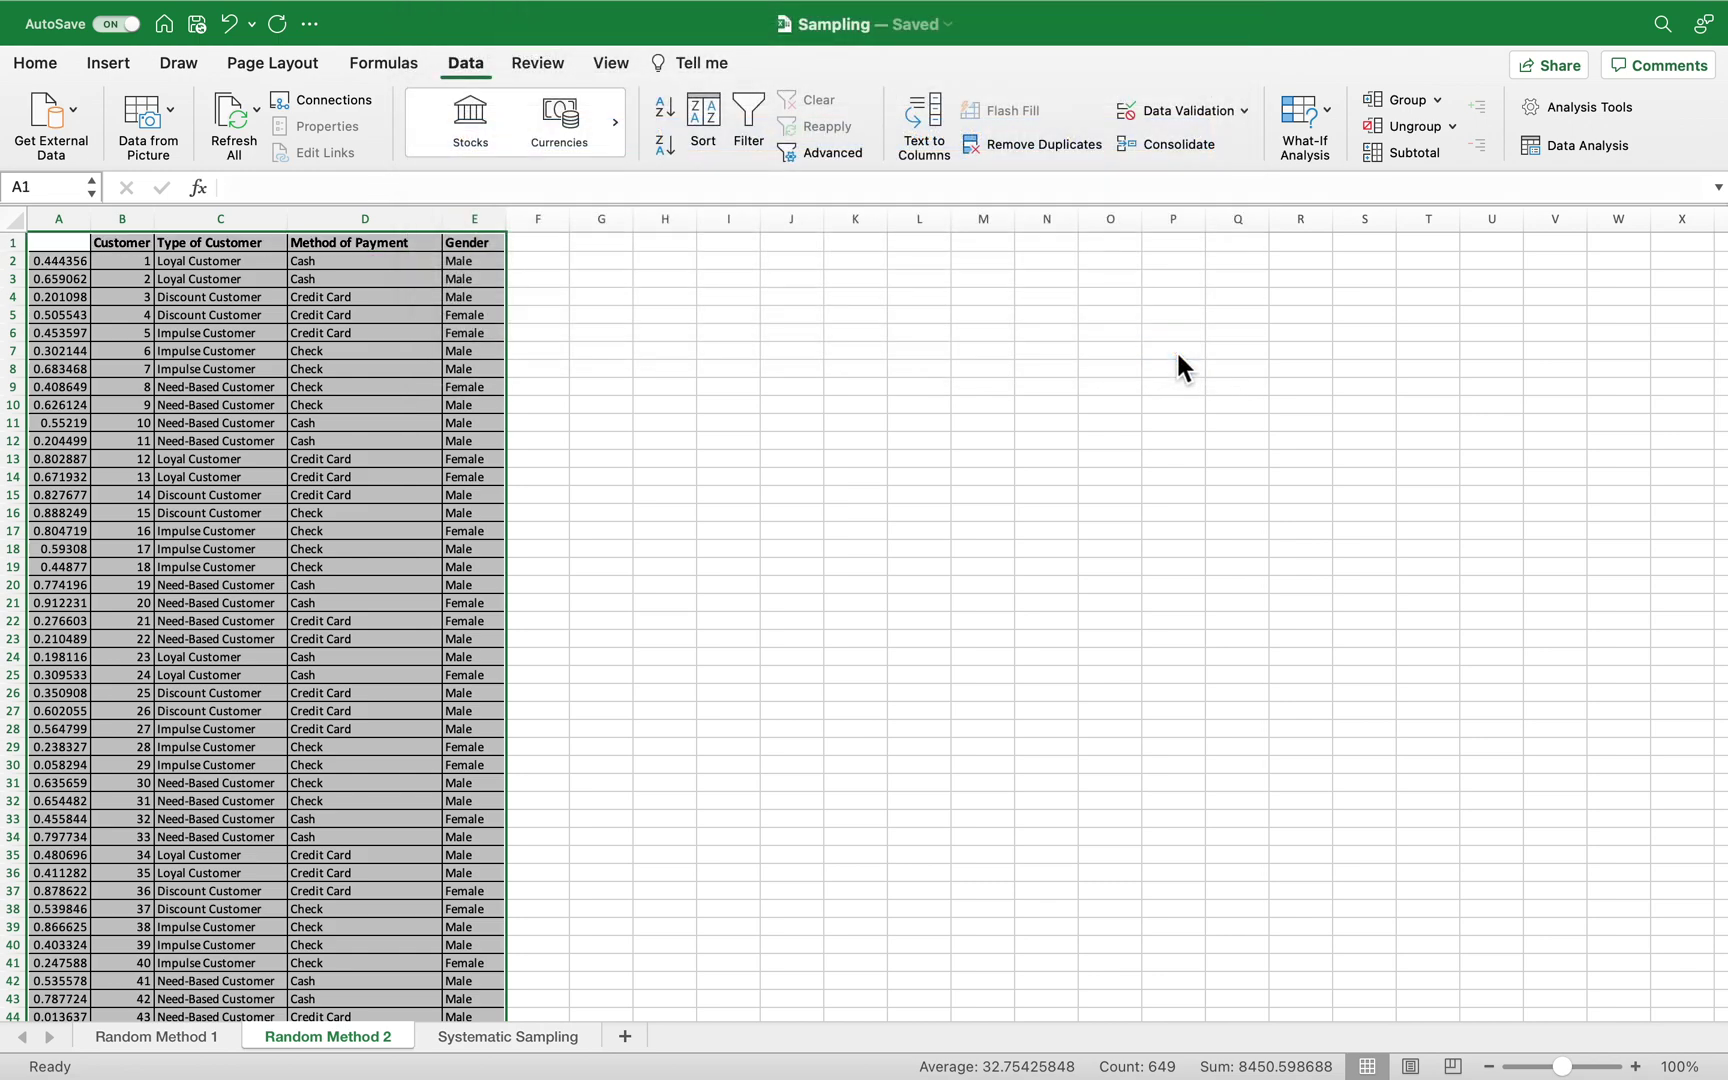
pyautogui.click(703, 115)
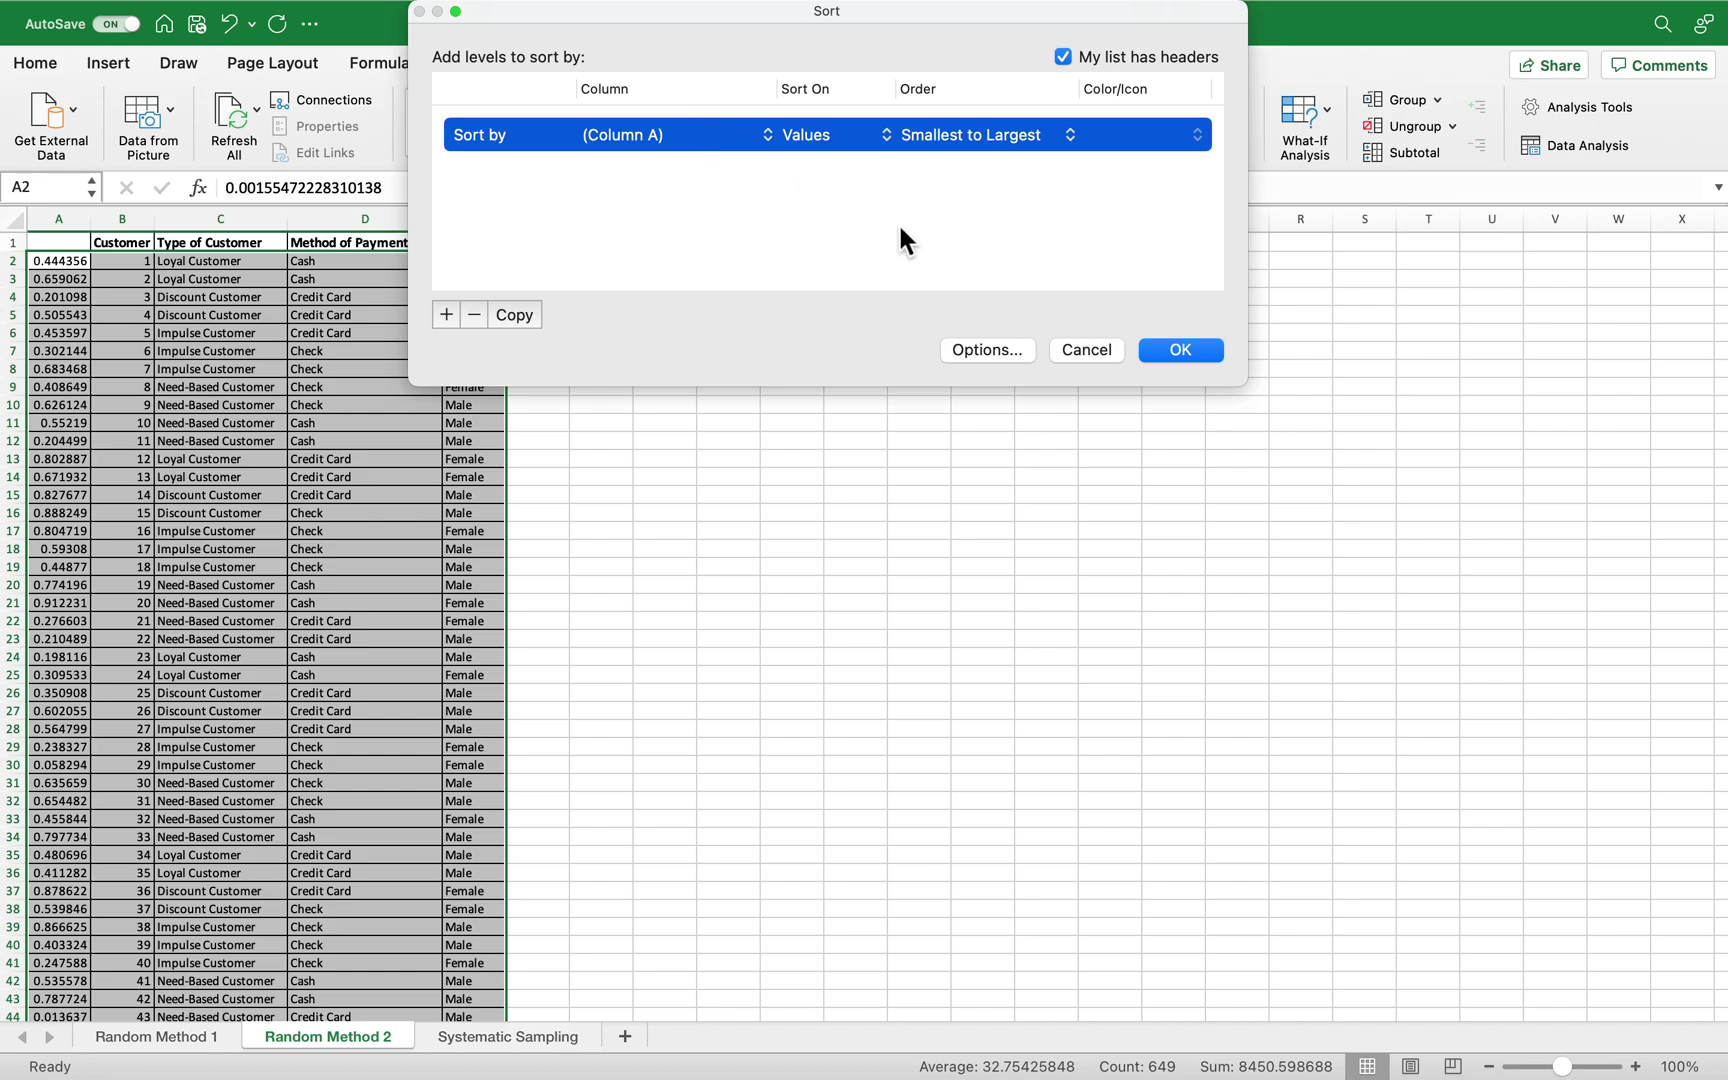
pyautogui.click(1180, 351)
pyautogui.click(796, 390)
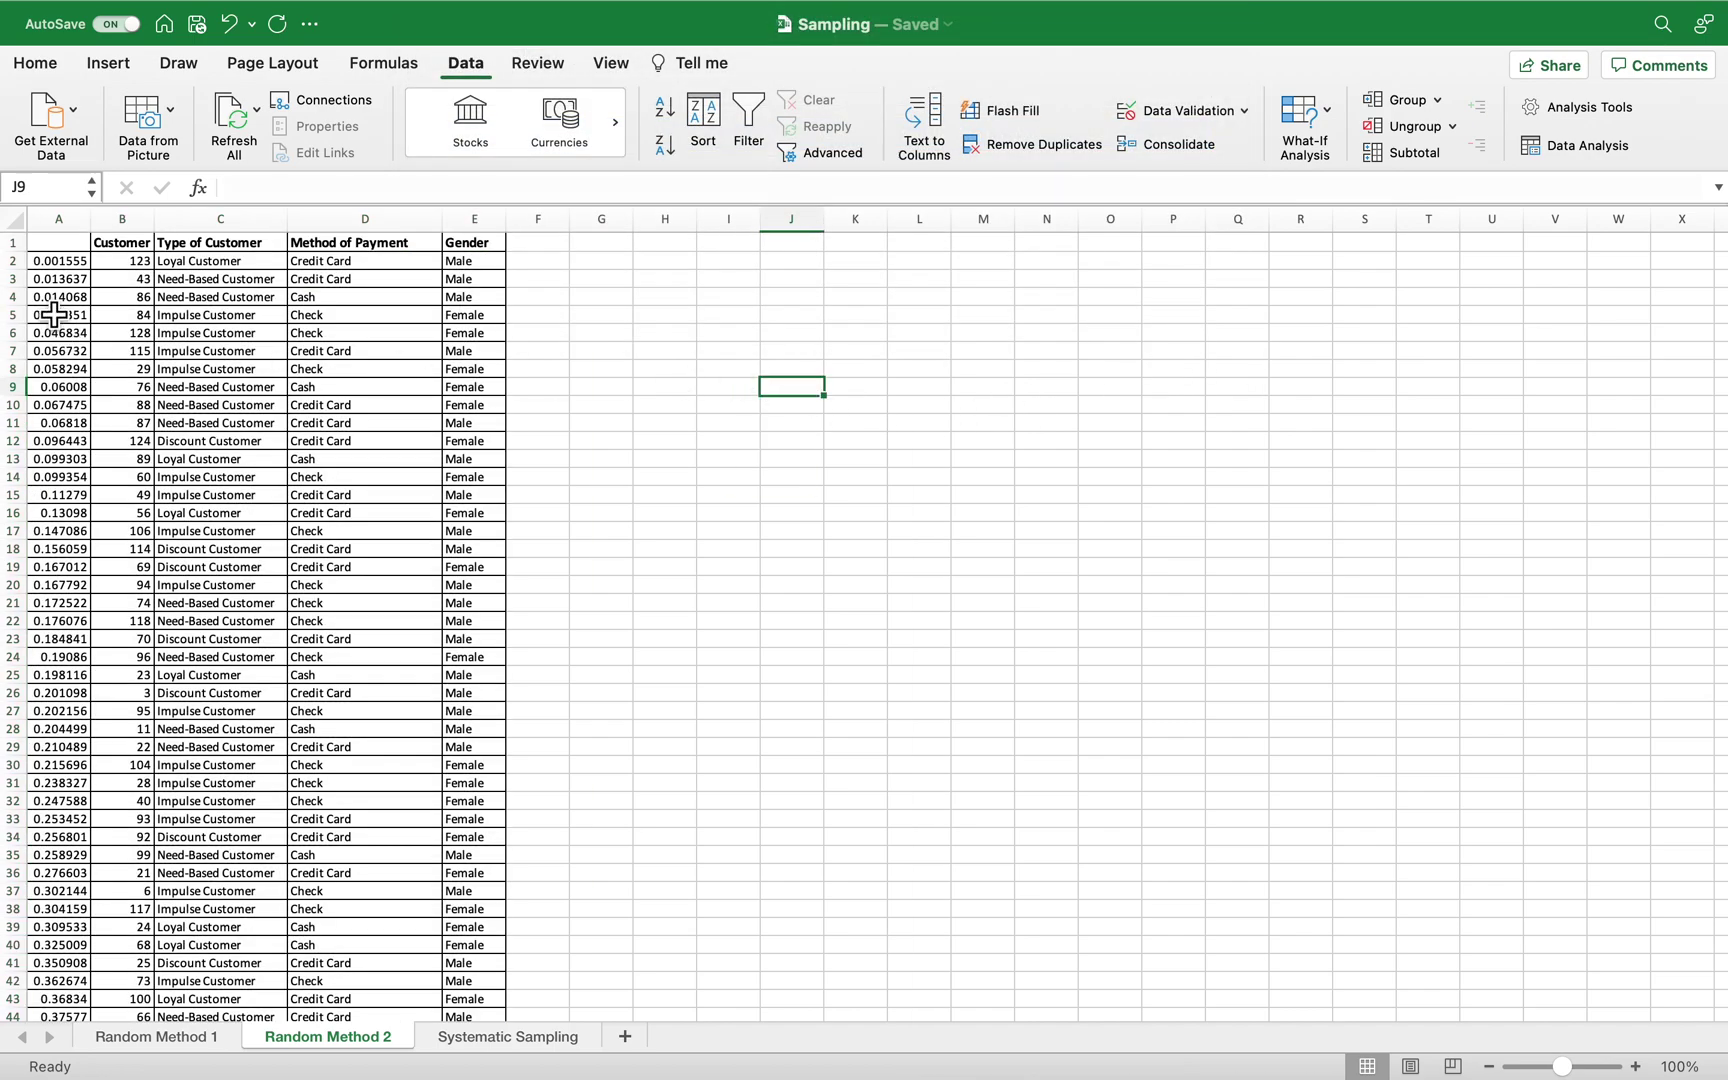
# Highlight the first 20 sorted customer rows, A2:E21, with a light yellow fill as the random sample
pyautogui.click(56, 279)
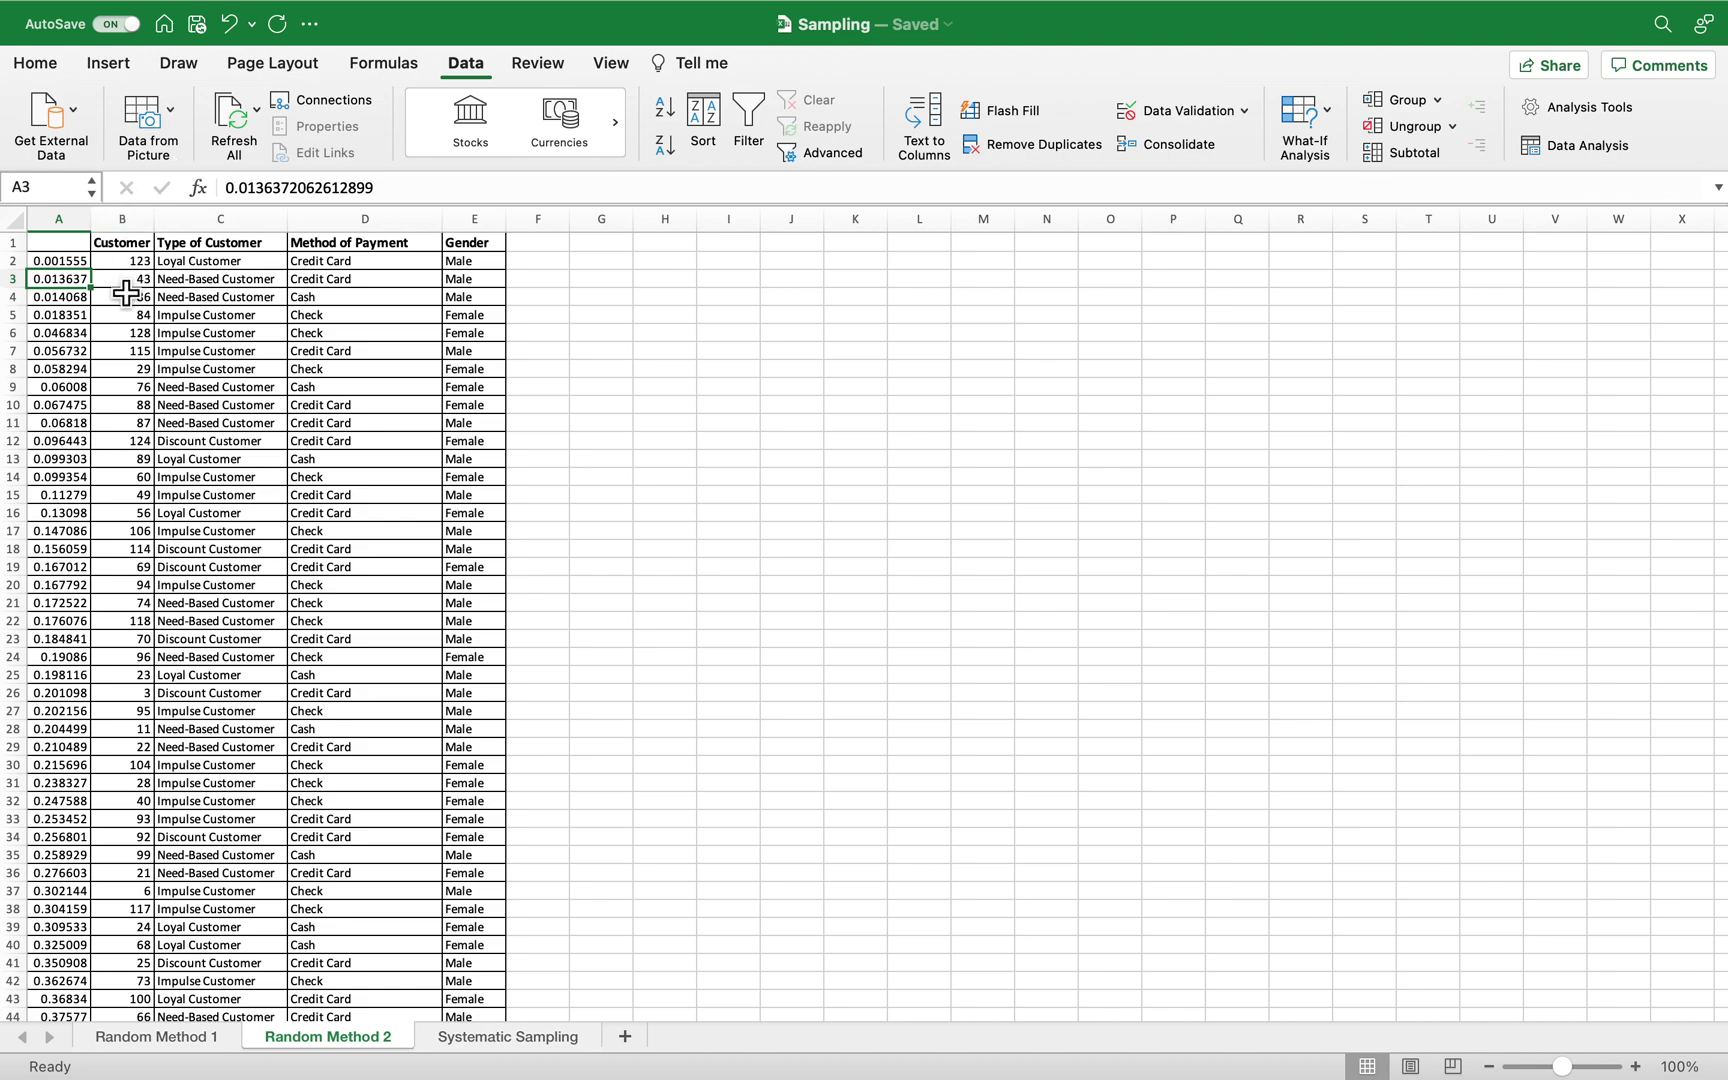
pyautogui.click(122, 284)
pyautogui.moveTo(62, 262); pyautogui.dragTo(466, 609)
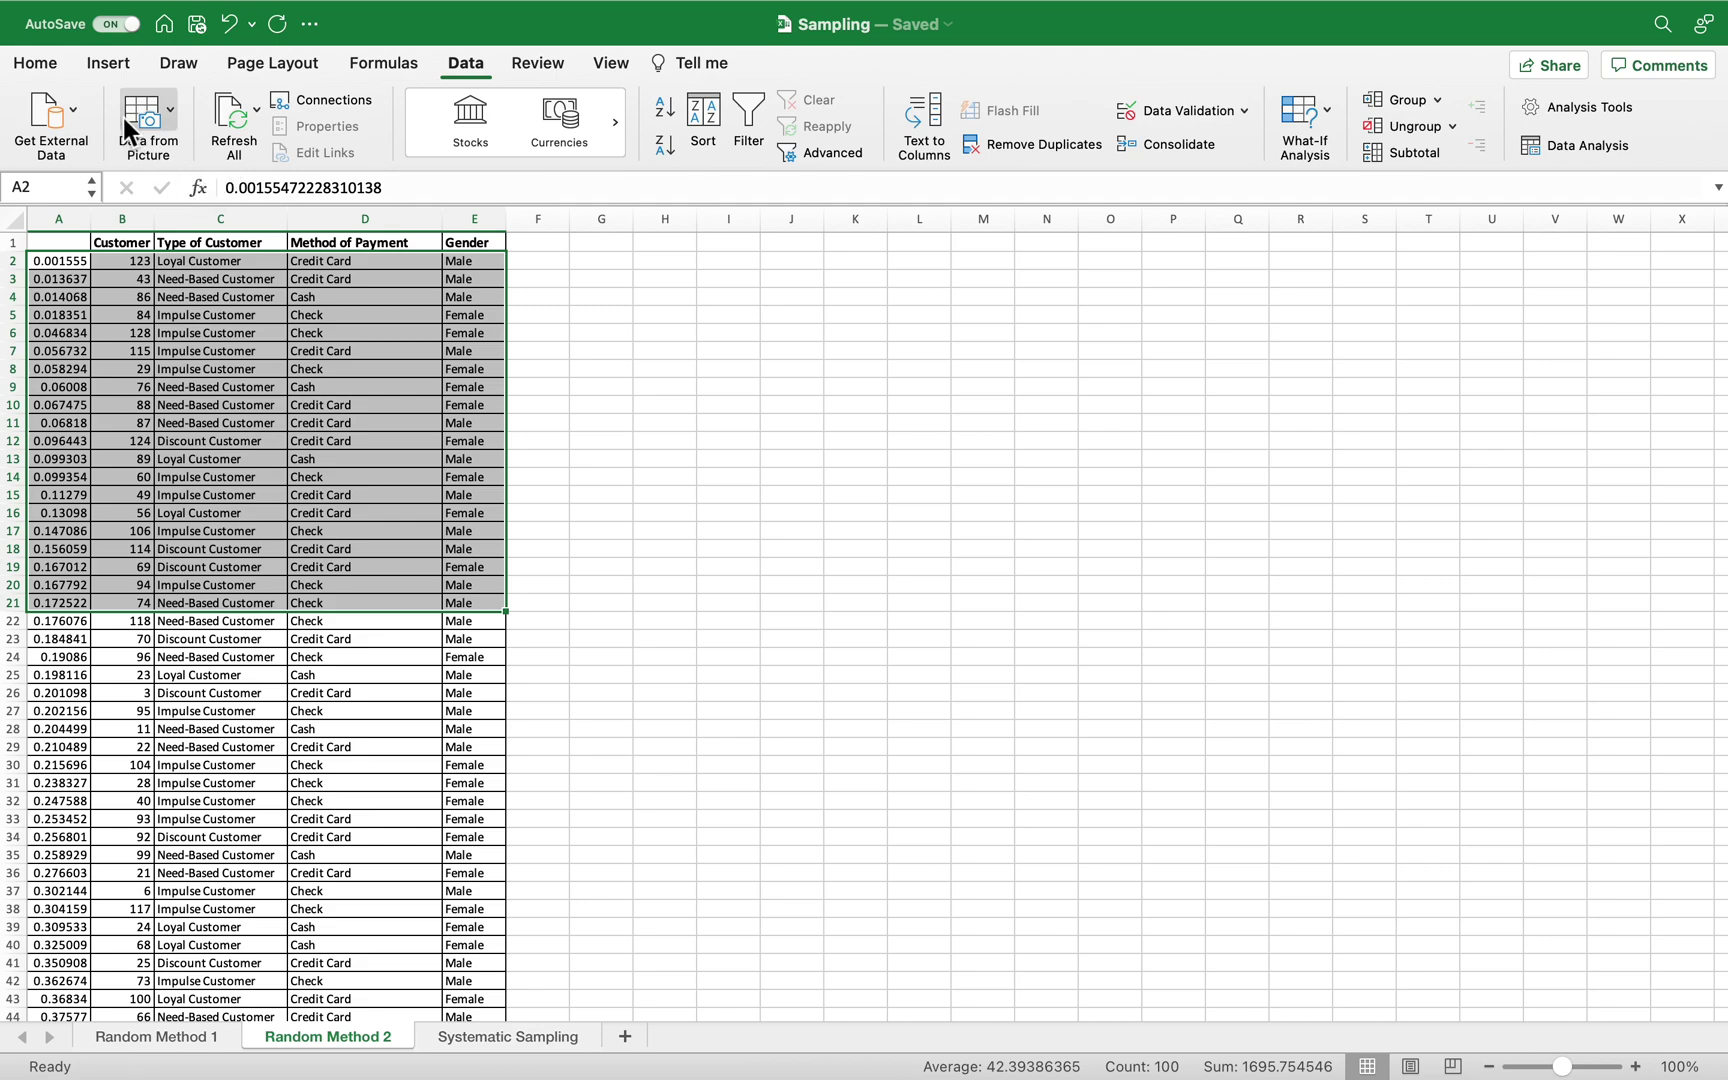
pyautogui.click(34, 62)
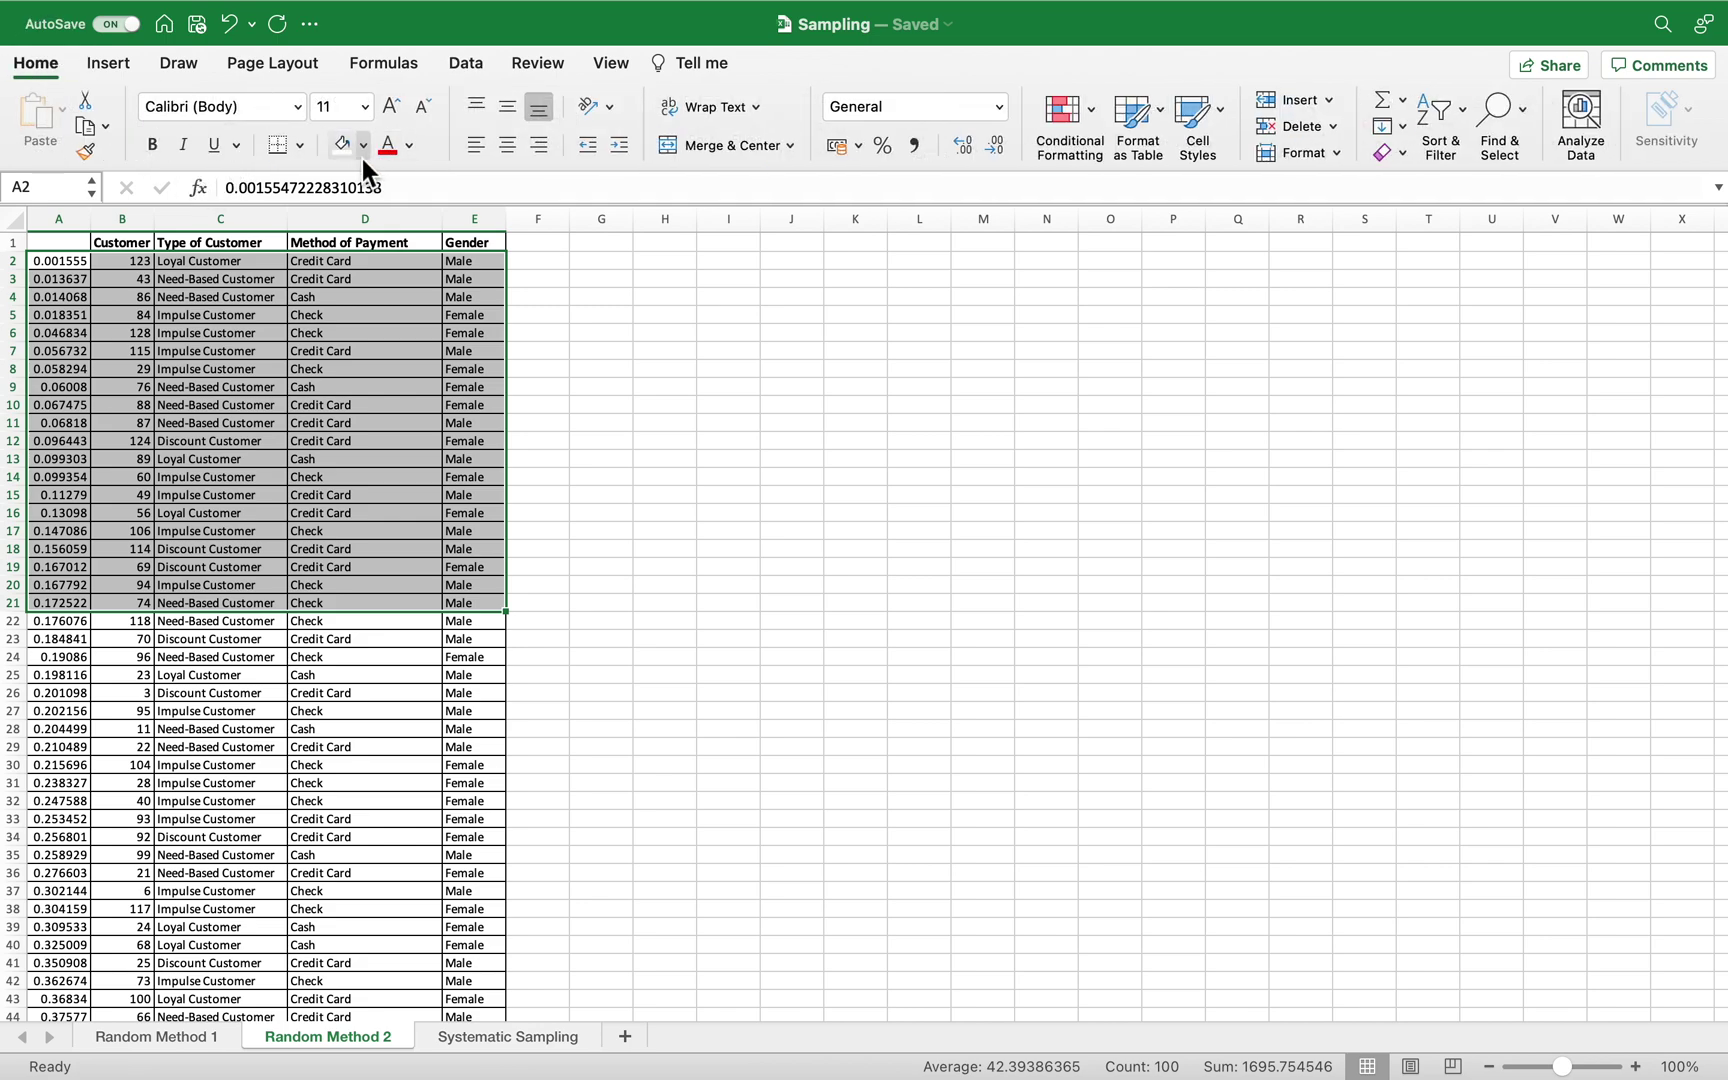
pyautogui.click(363, 146)
pyautogui.click(507, 280)
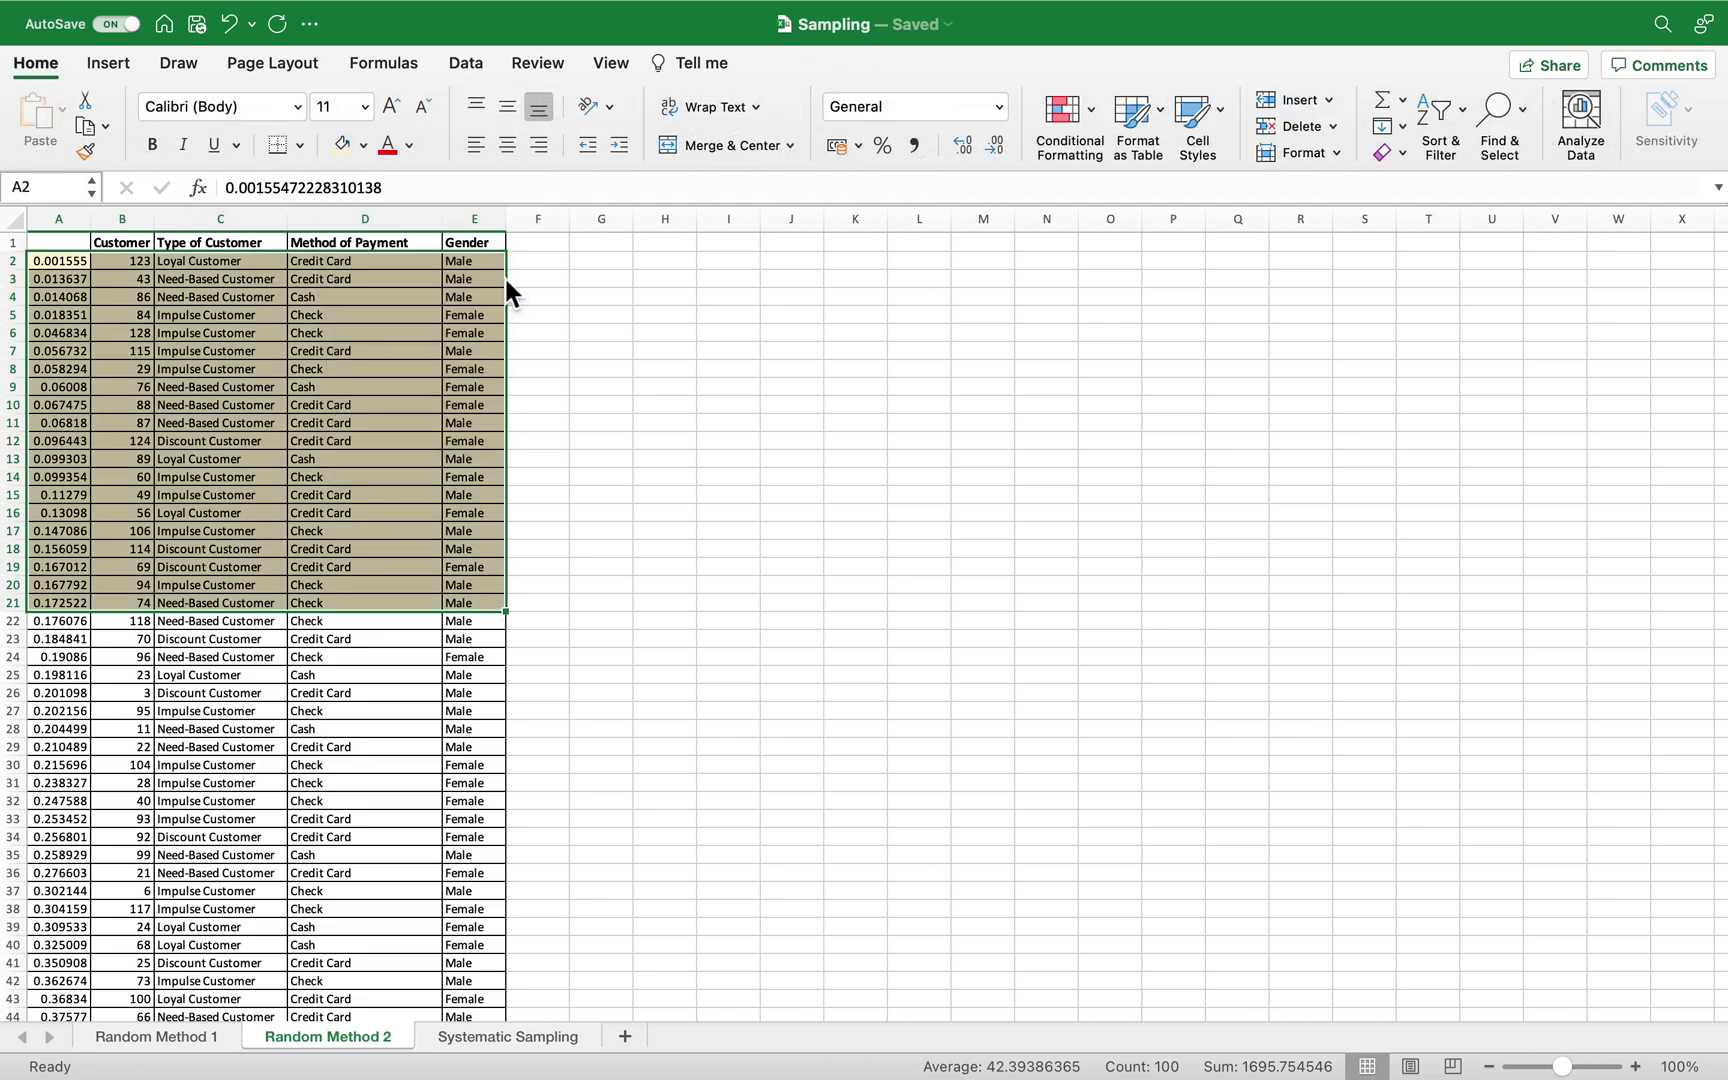
pyautogui.click(737, 383)
# On the Systematic Sampling sheet, enter the population size N as 129 in K2 and the sample size n as 20 in K3
pyautogui.click(320, 316)
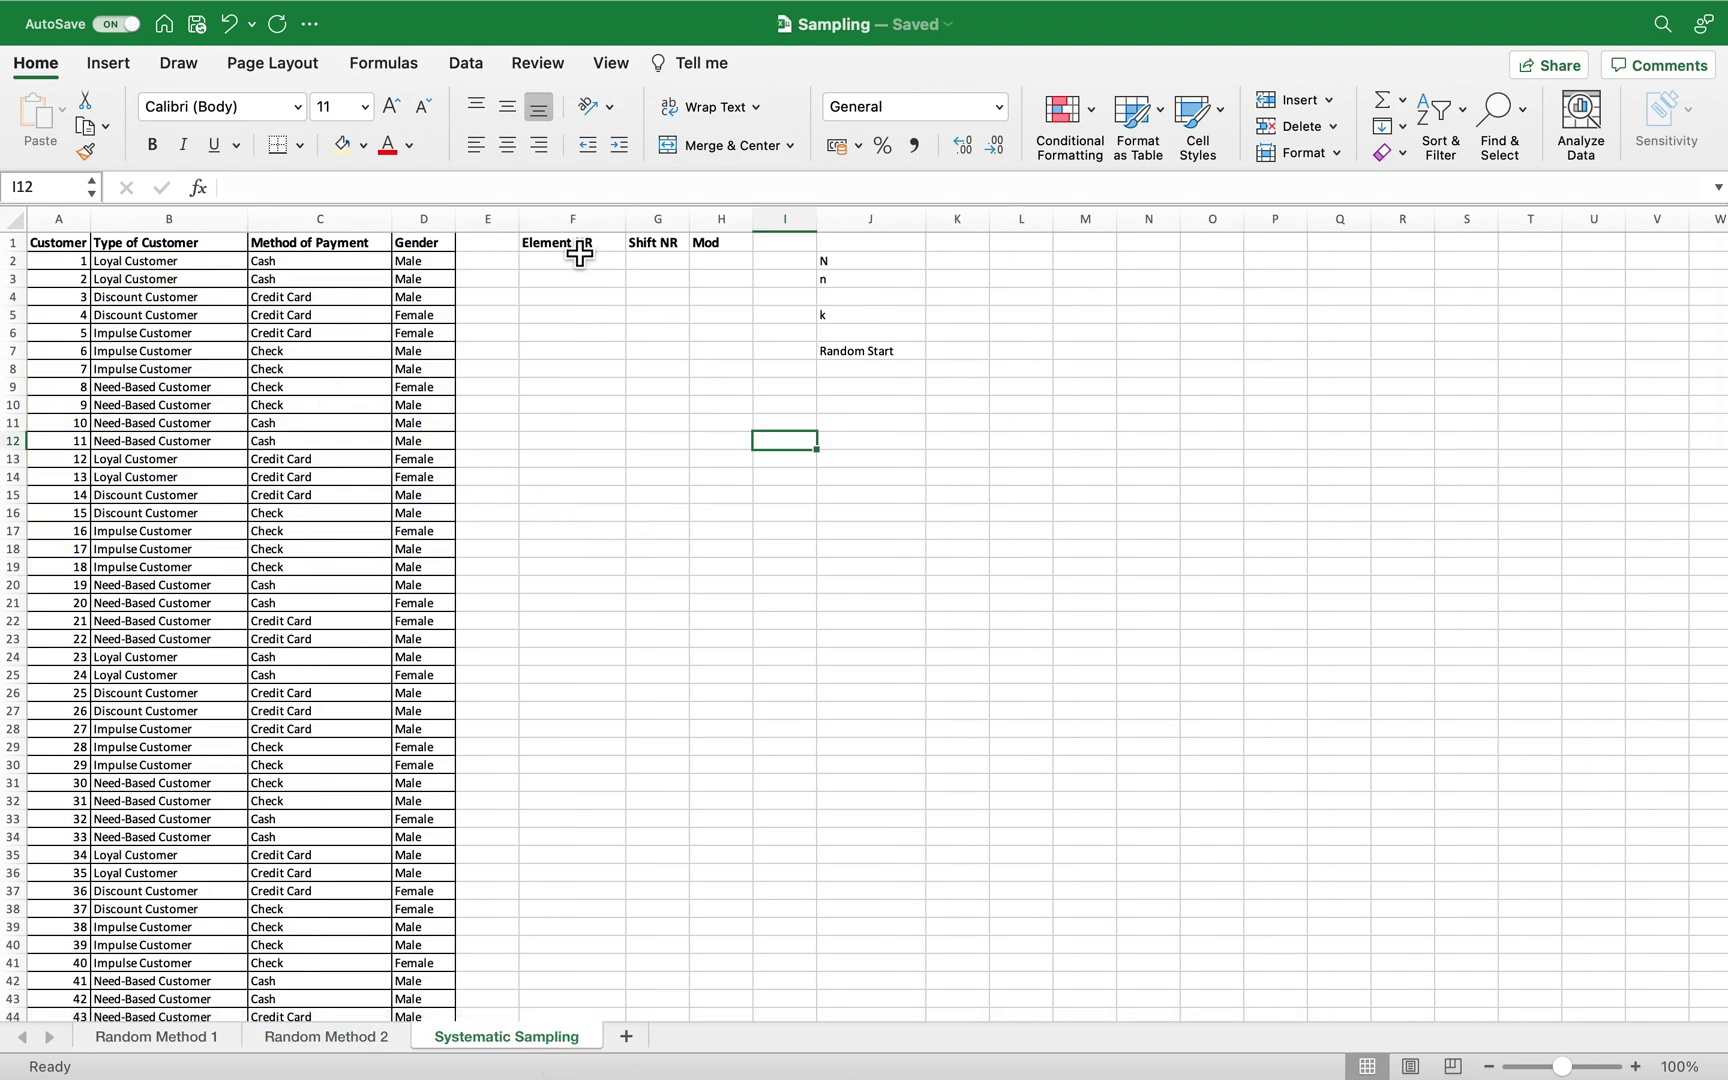
pyautogui.click(953, 281)
pyautogui.click(955, 262)
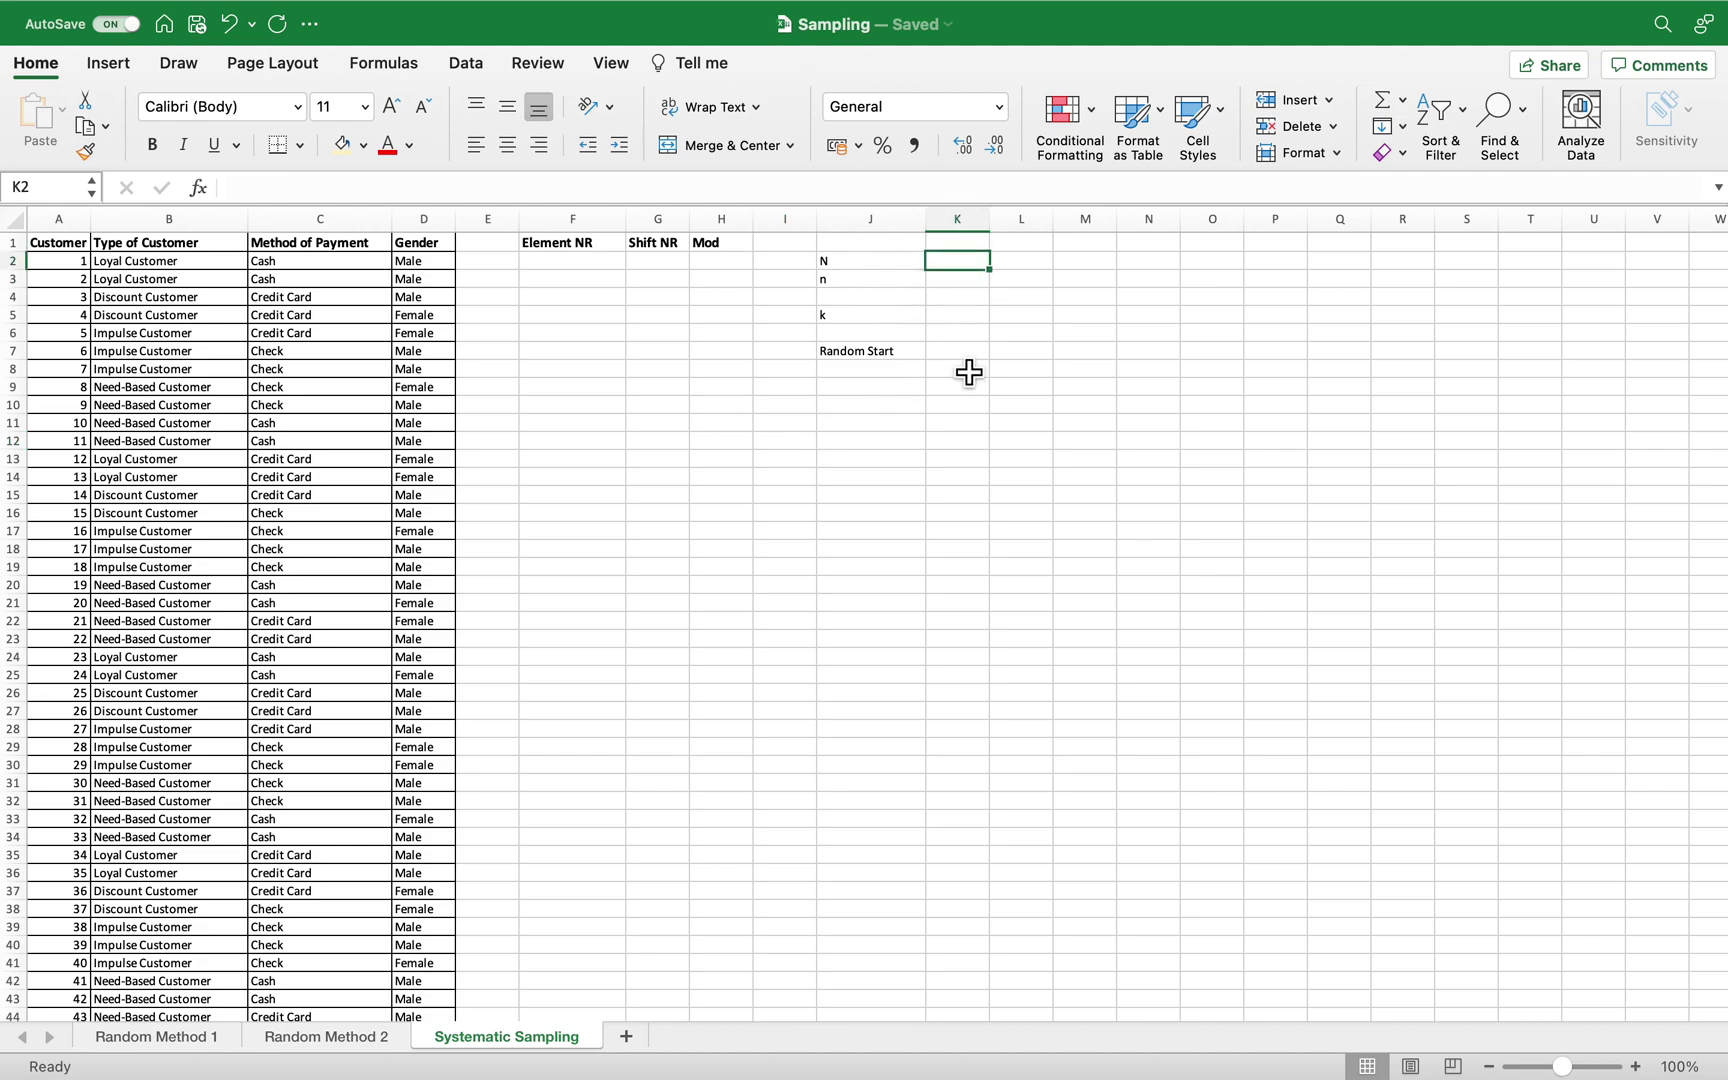
pyautogui.click(941, 285)
pyautogui.click(992, 371)
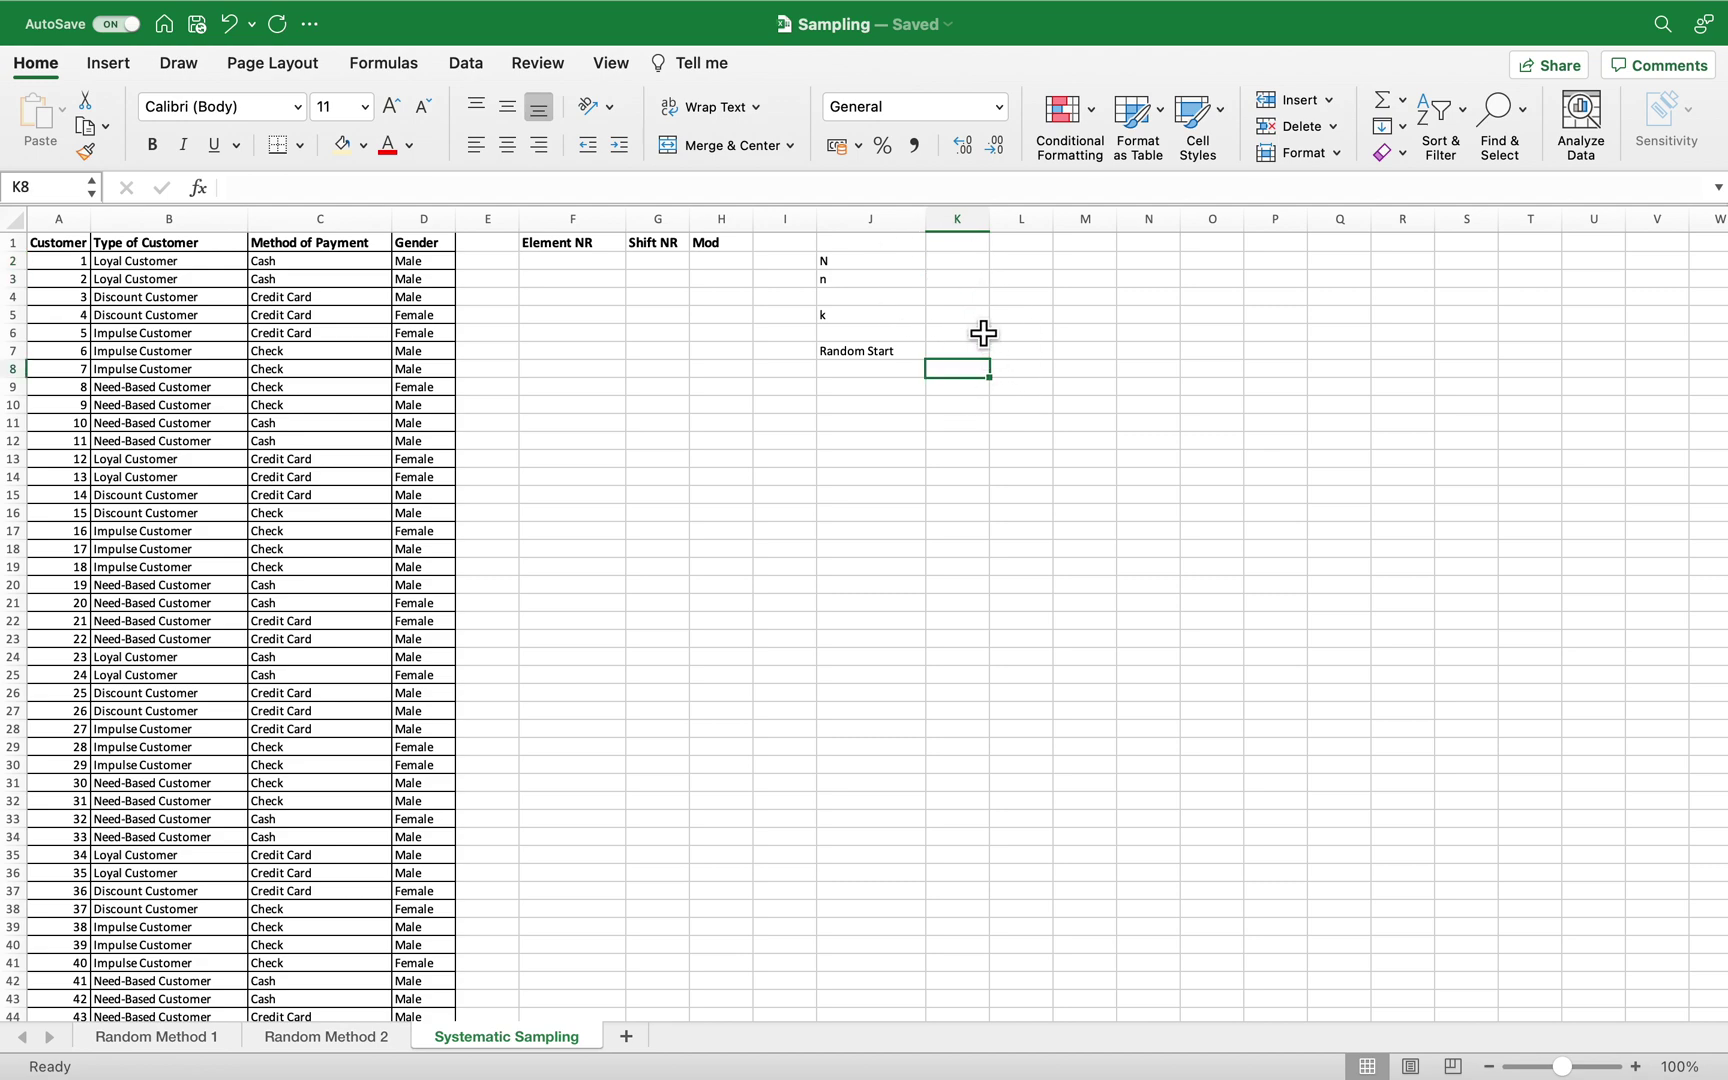
pyautogui.click(955, 261)
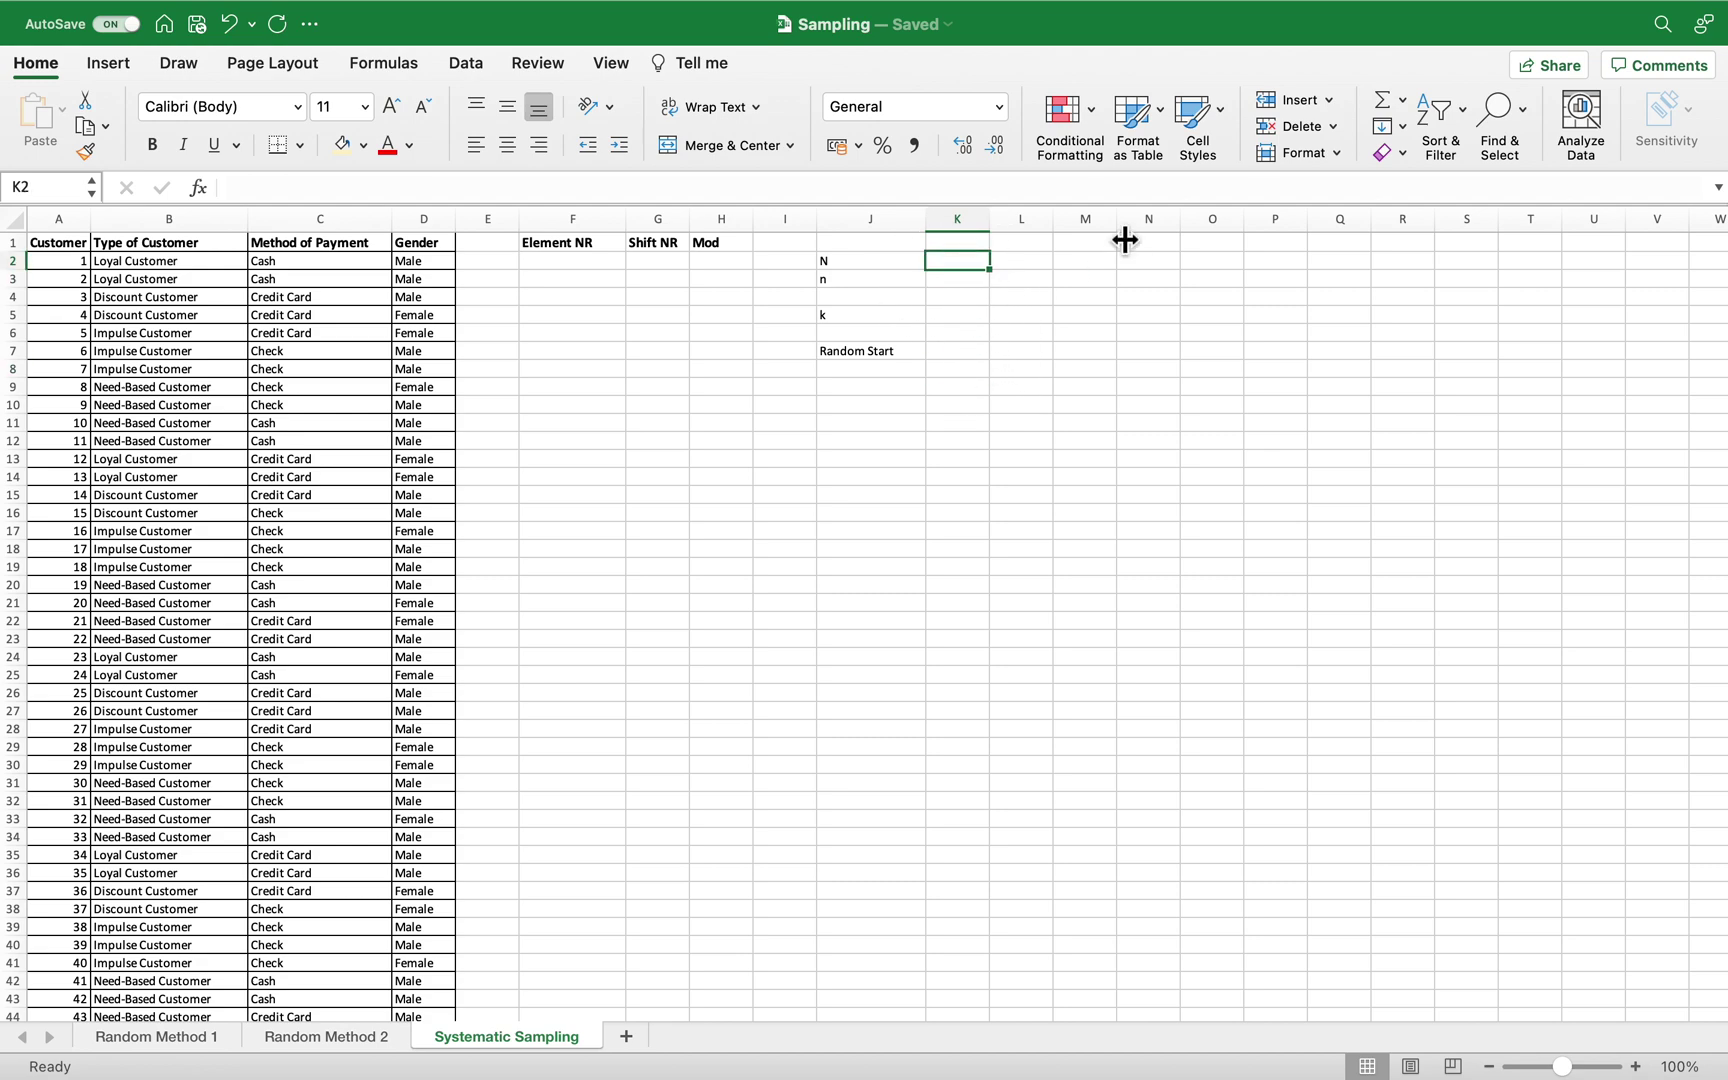
pyautogui.write('129')
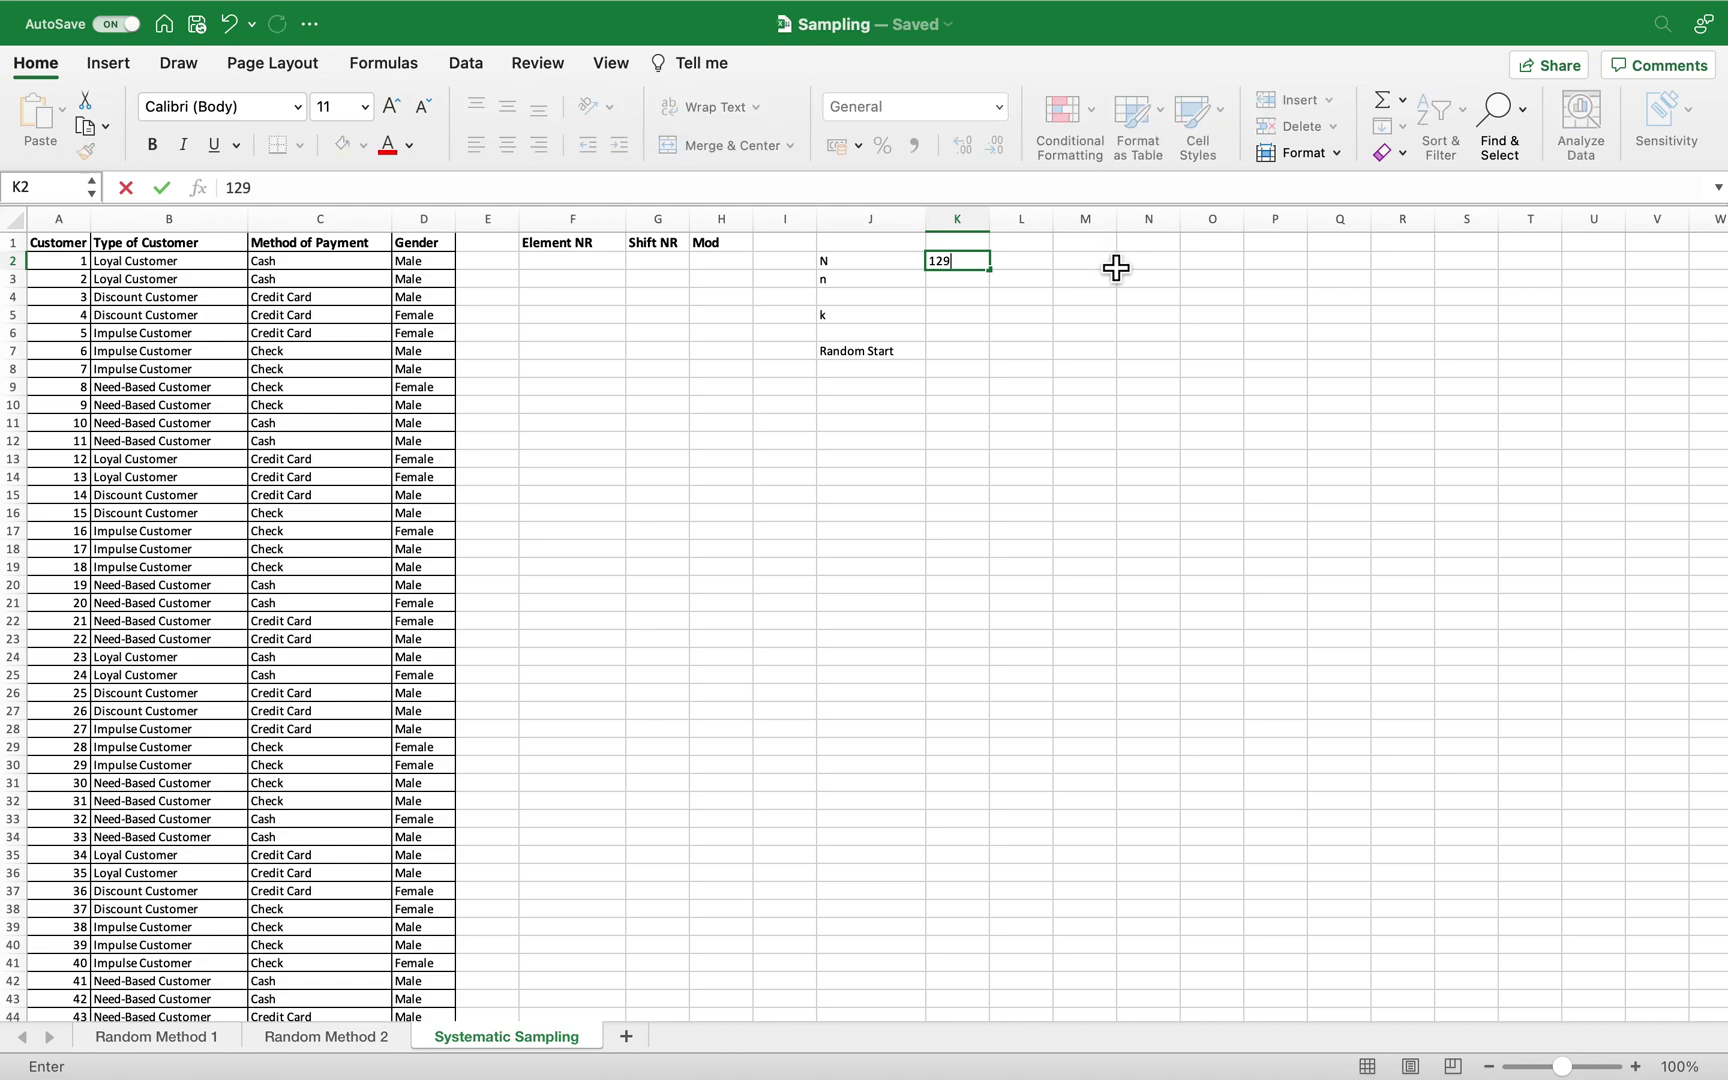
pyautogui.click(1020, 351)
pyautogui.click(962, 283)
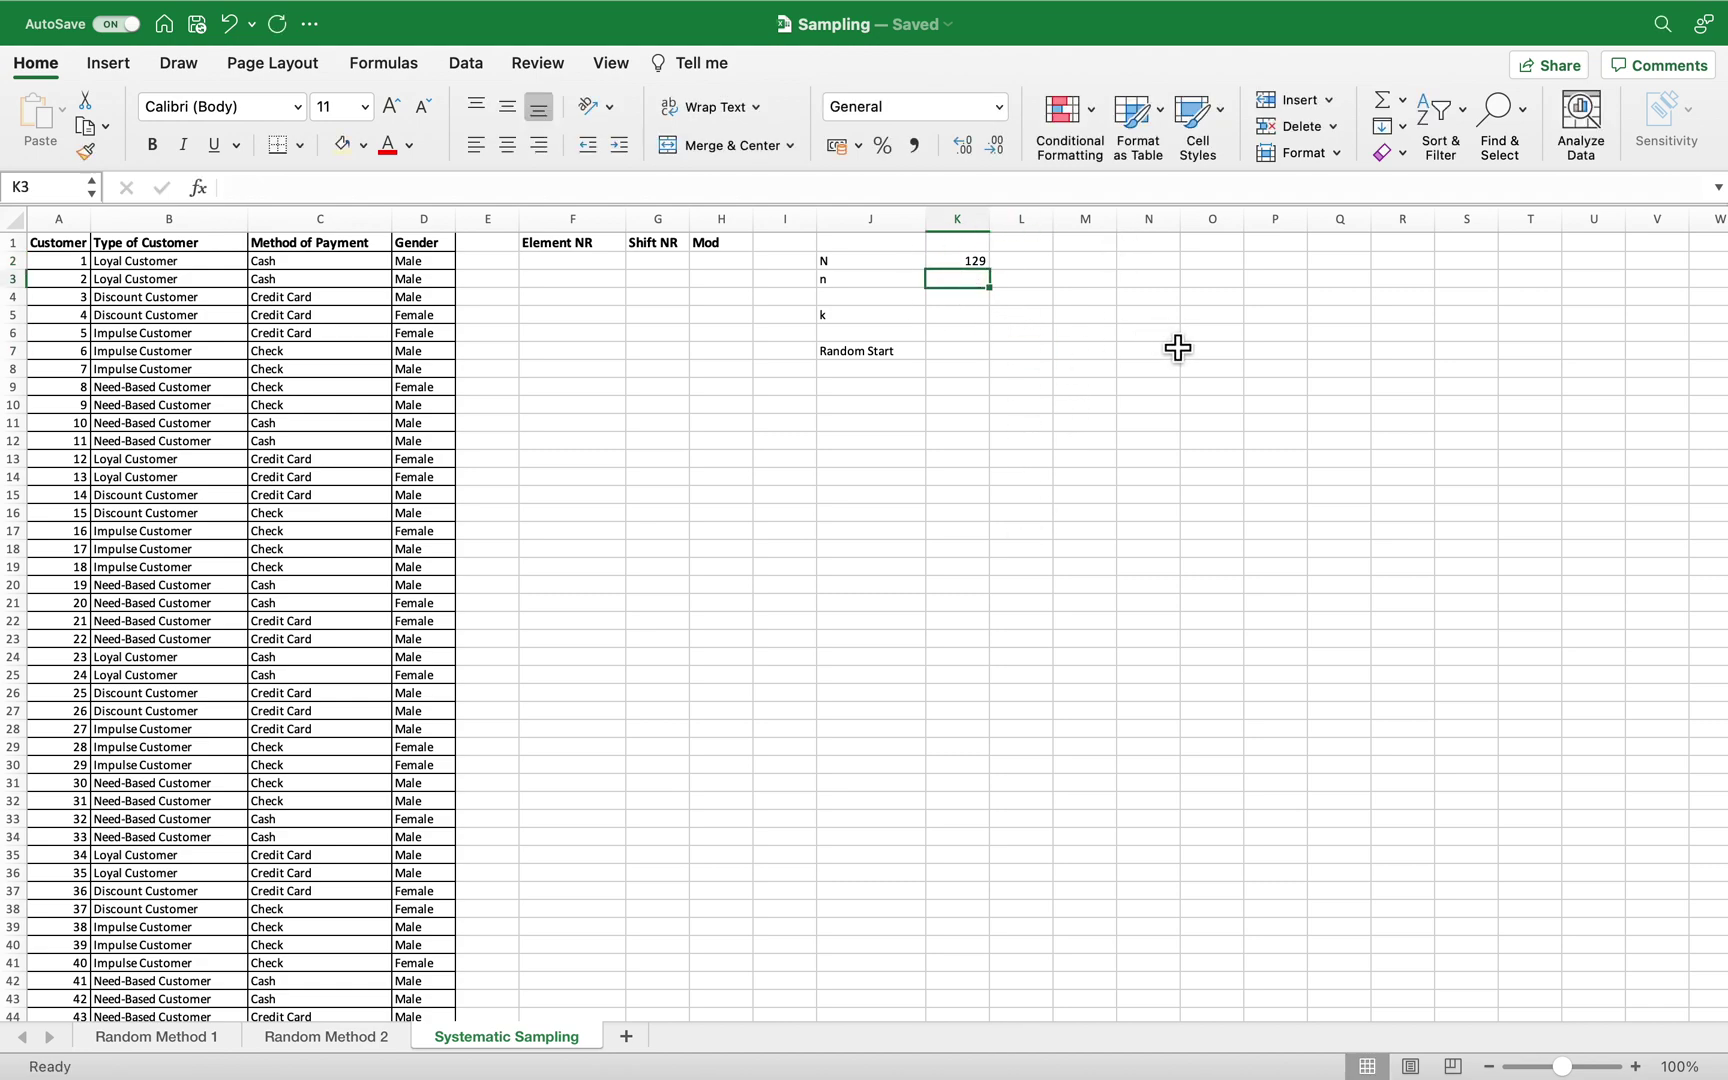
pyautogui.write('20')
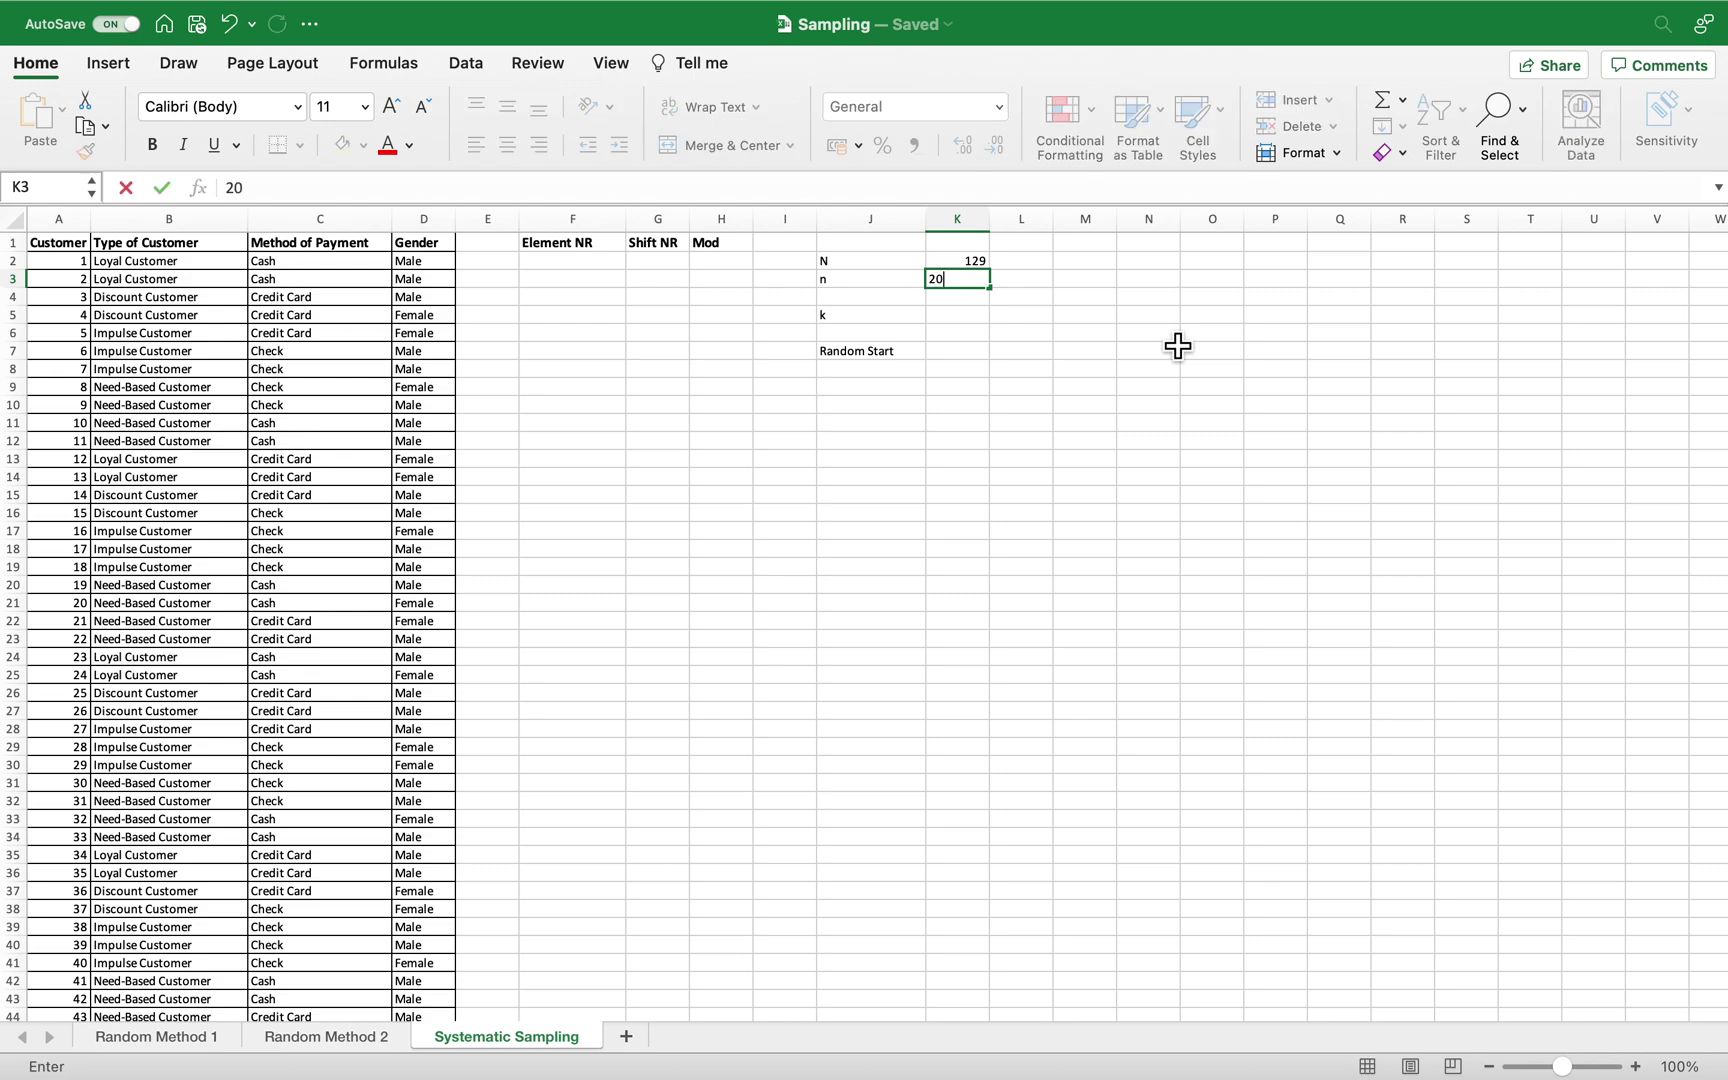
pyautogui.click(1083, 390)
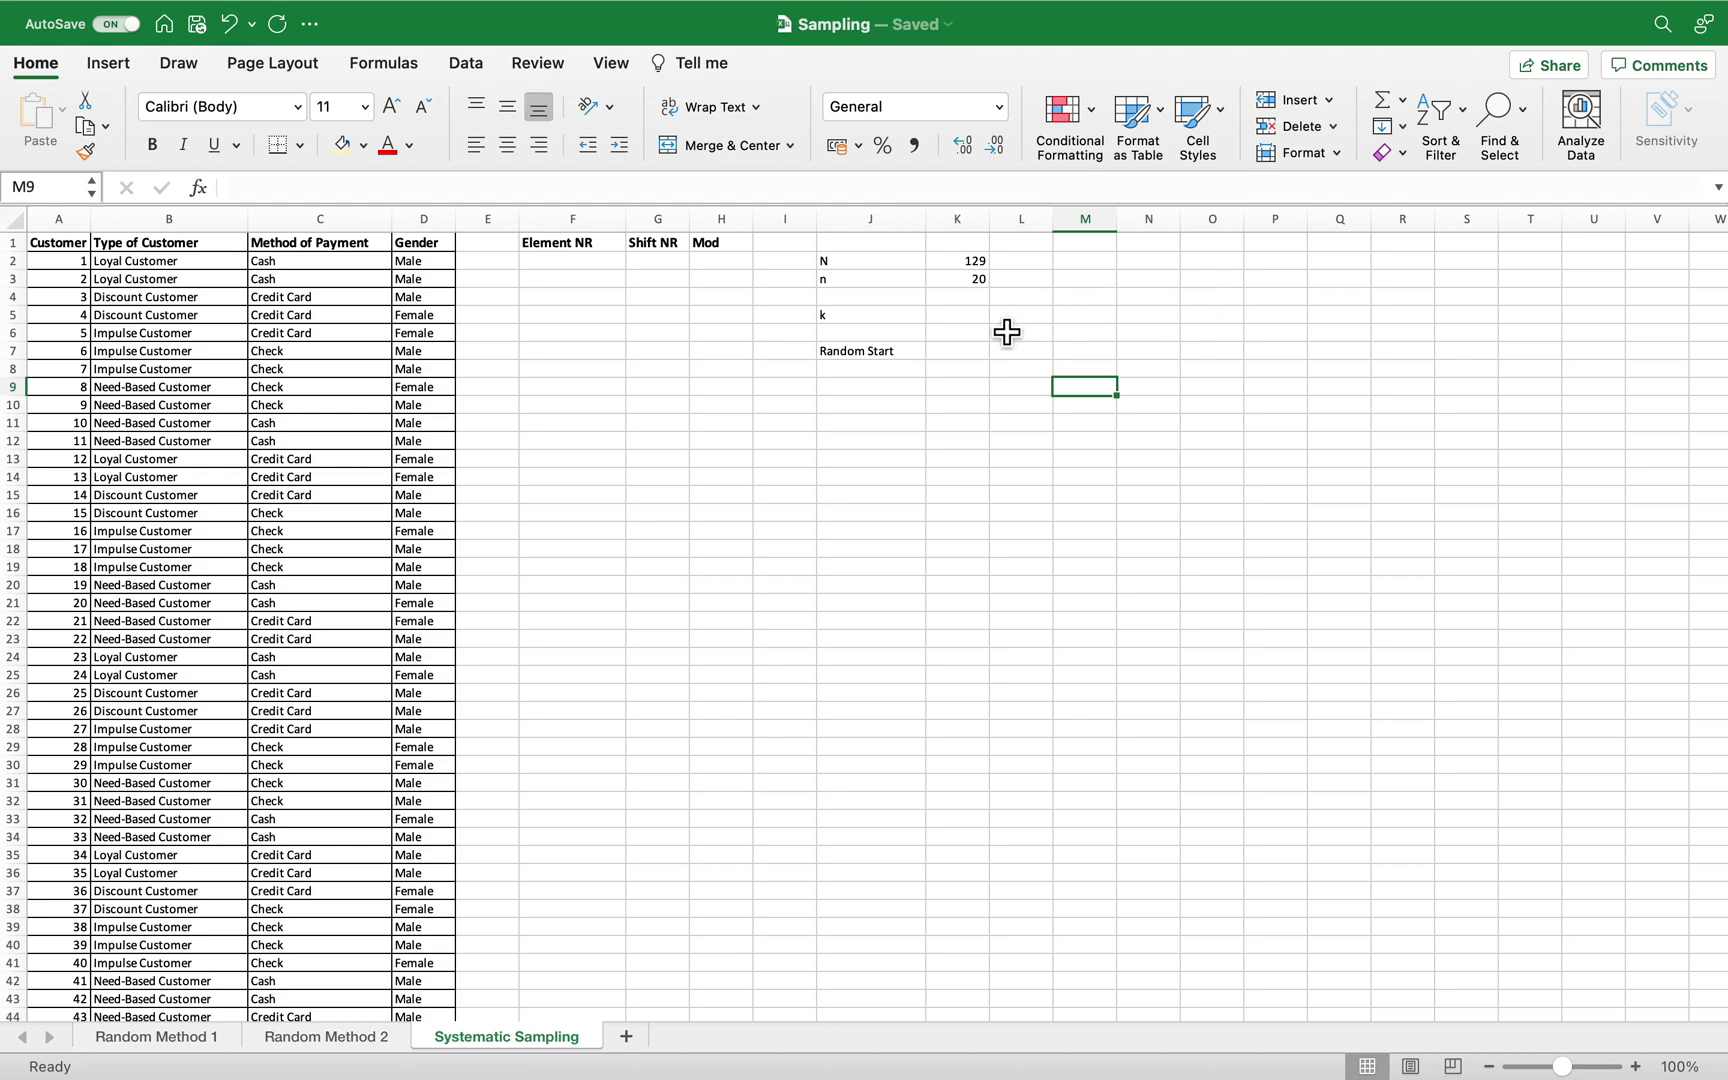
# Enter the formula =K2/K3 in cell K4 to divide the population size by the sample size
pyautogui.click(979, 310)
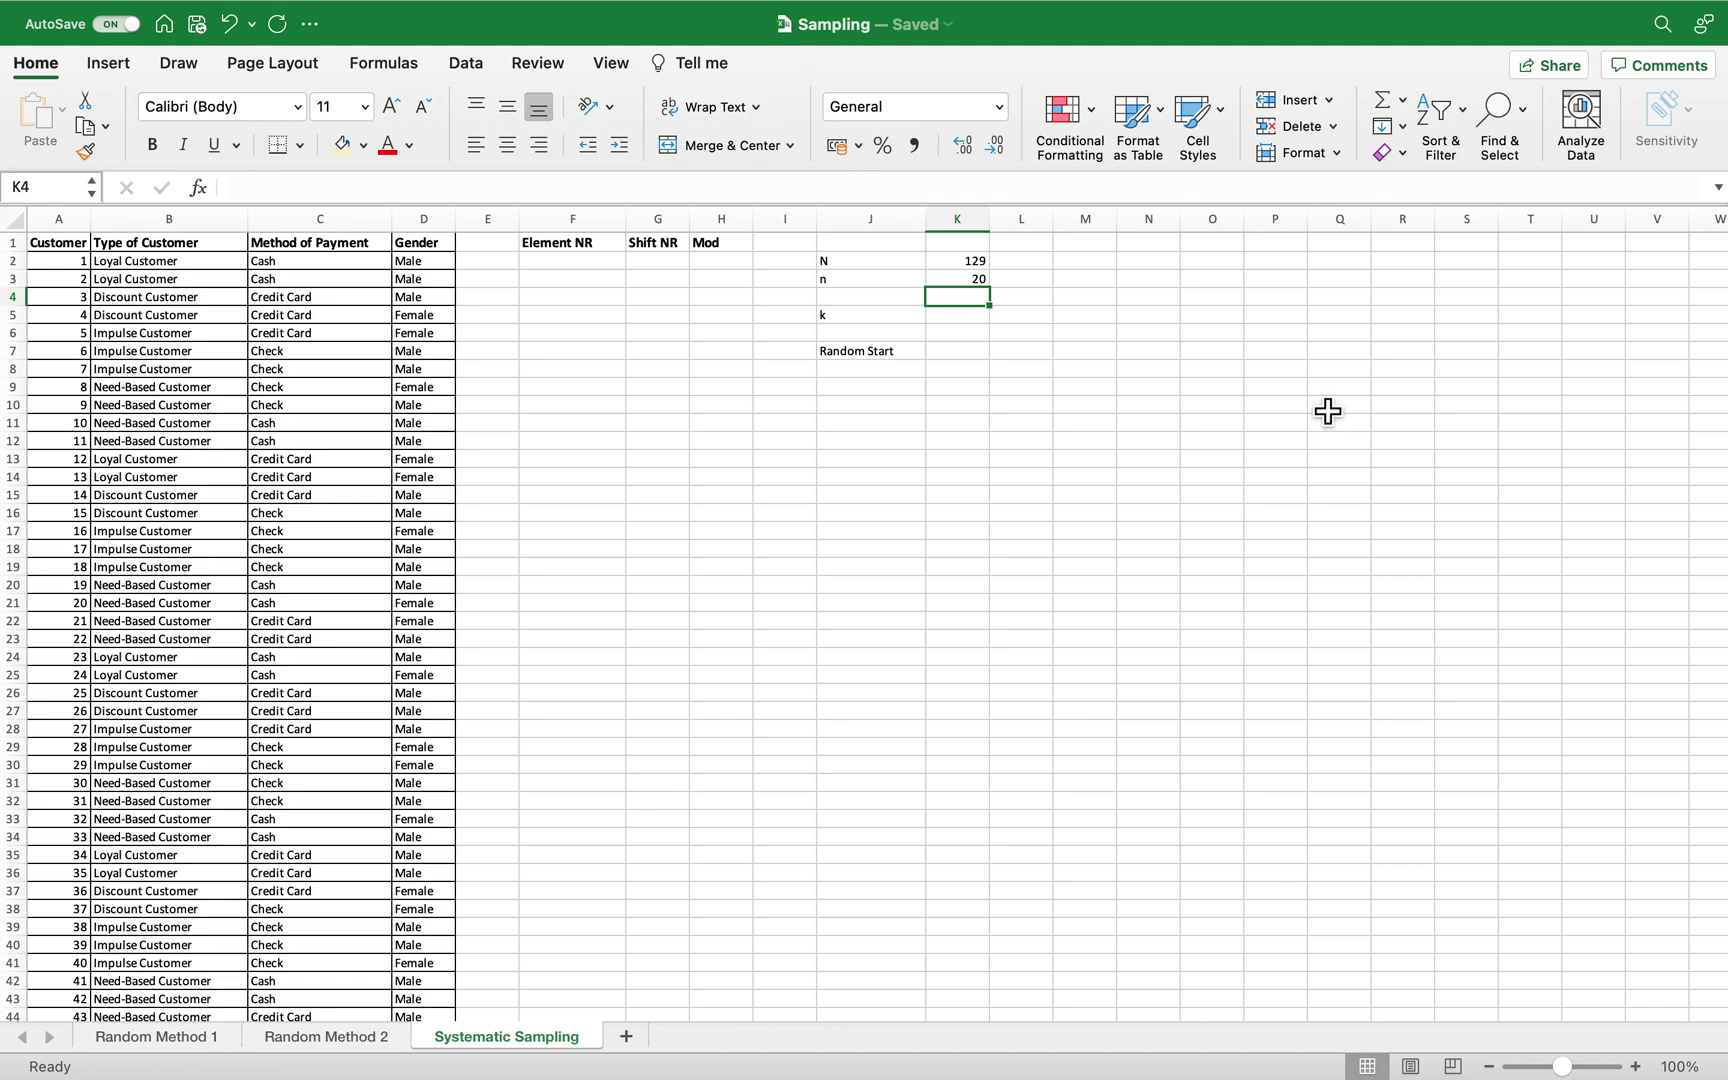
pyautogui.write('=')
pyautogui.click(975, 262)
pyautogui.write('/')
pyautogui.press('Up')
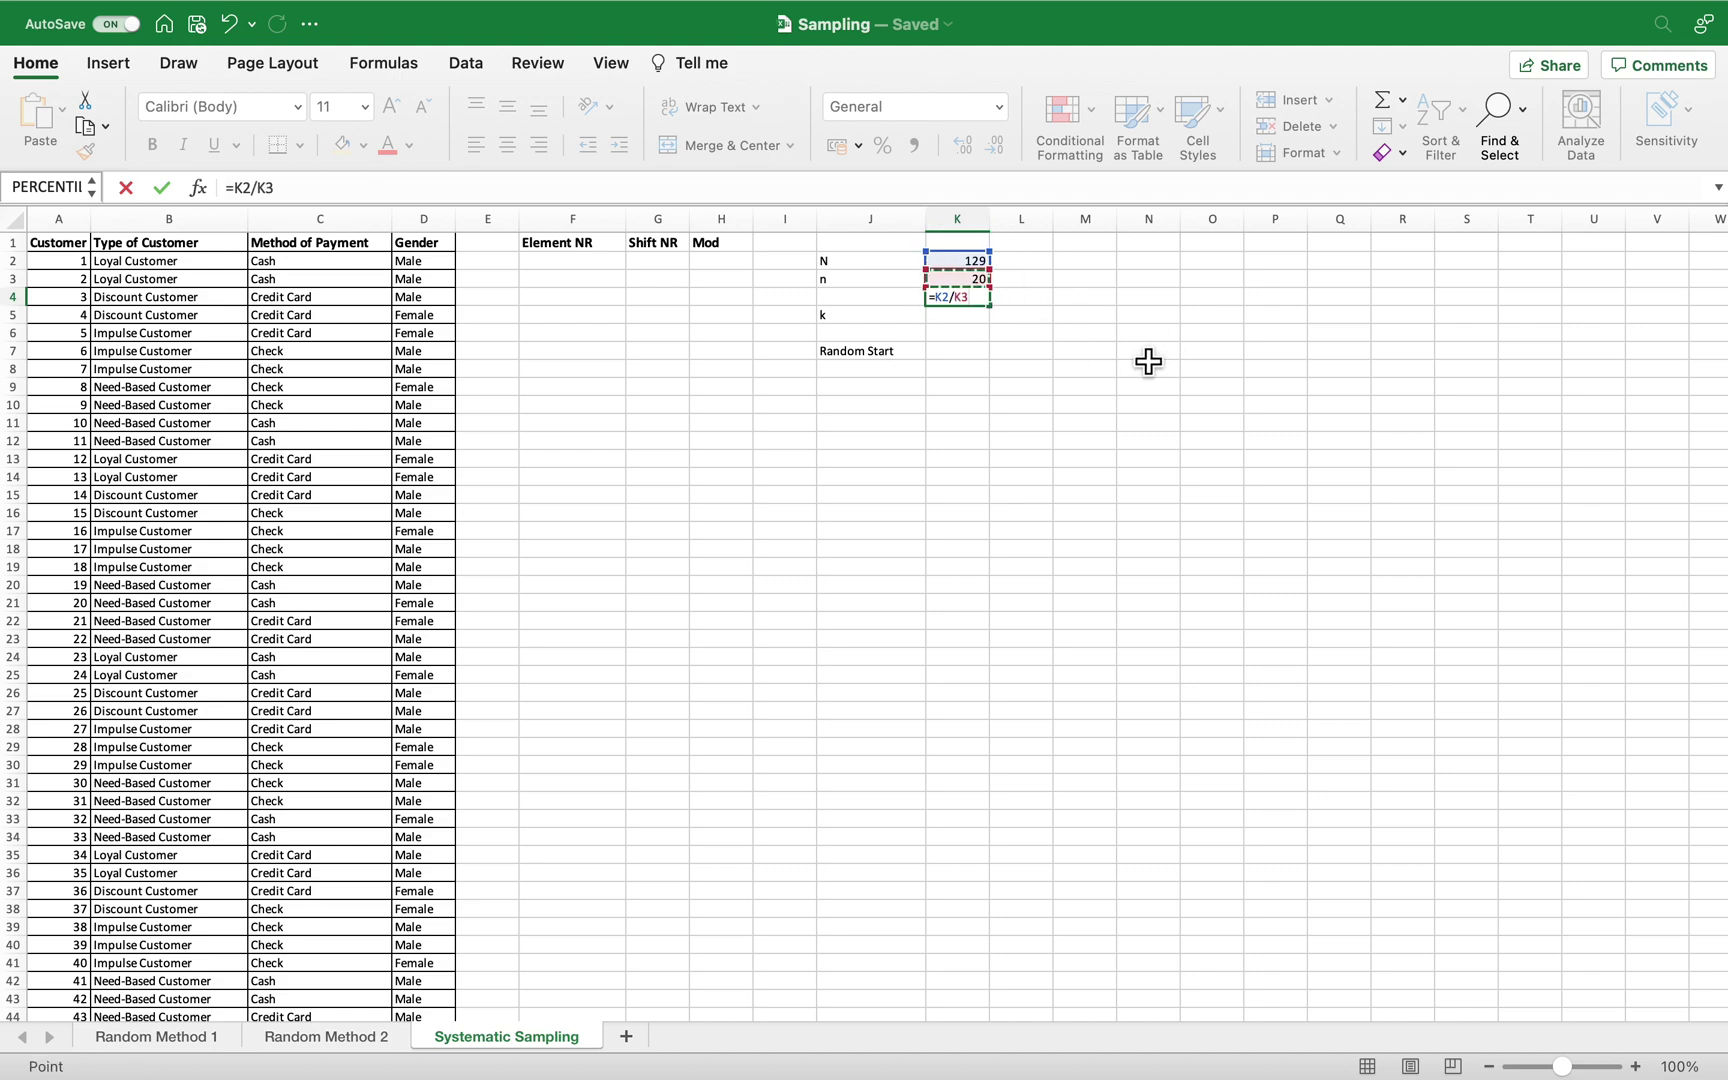
pyautogui.press('Return')
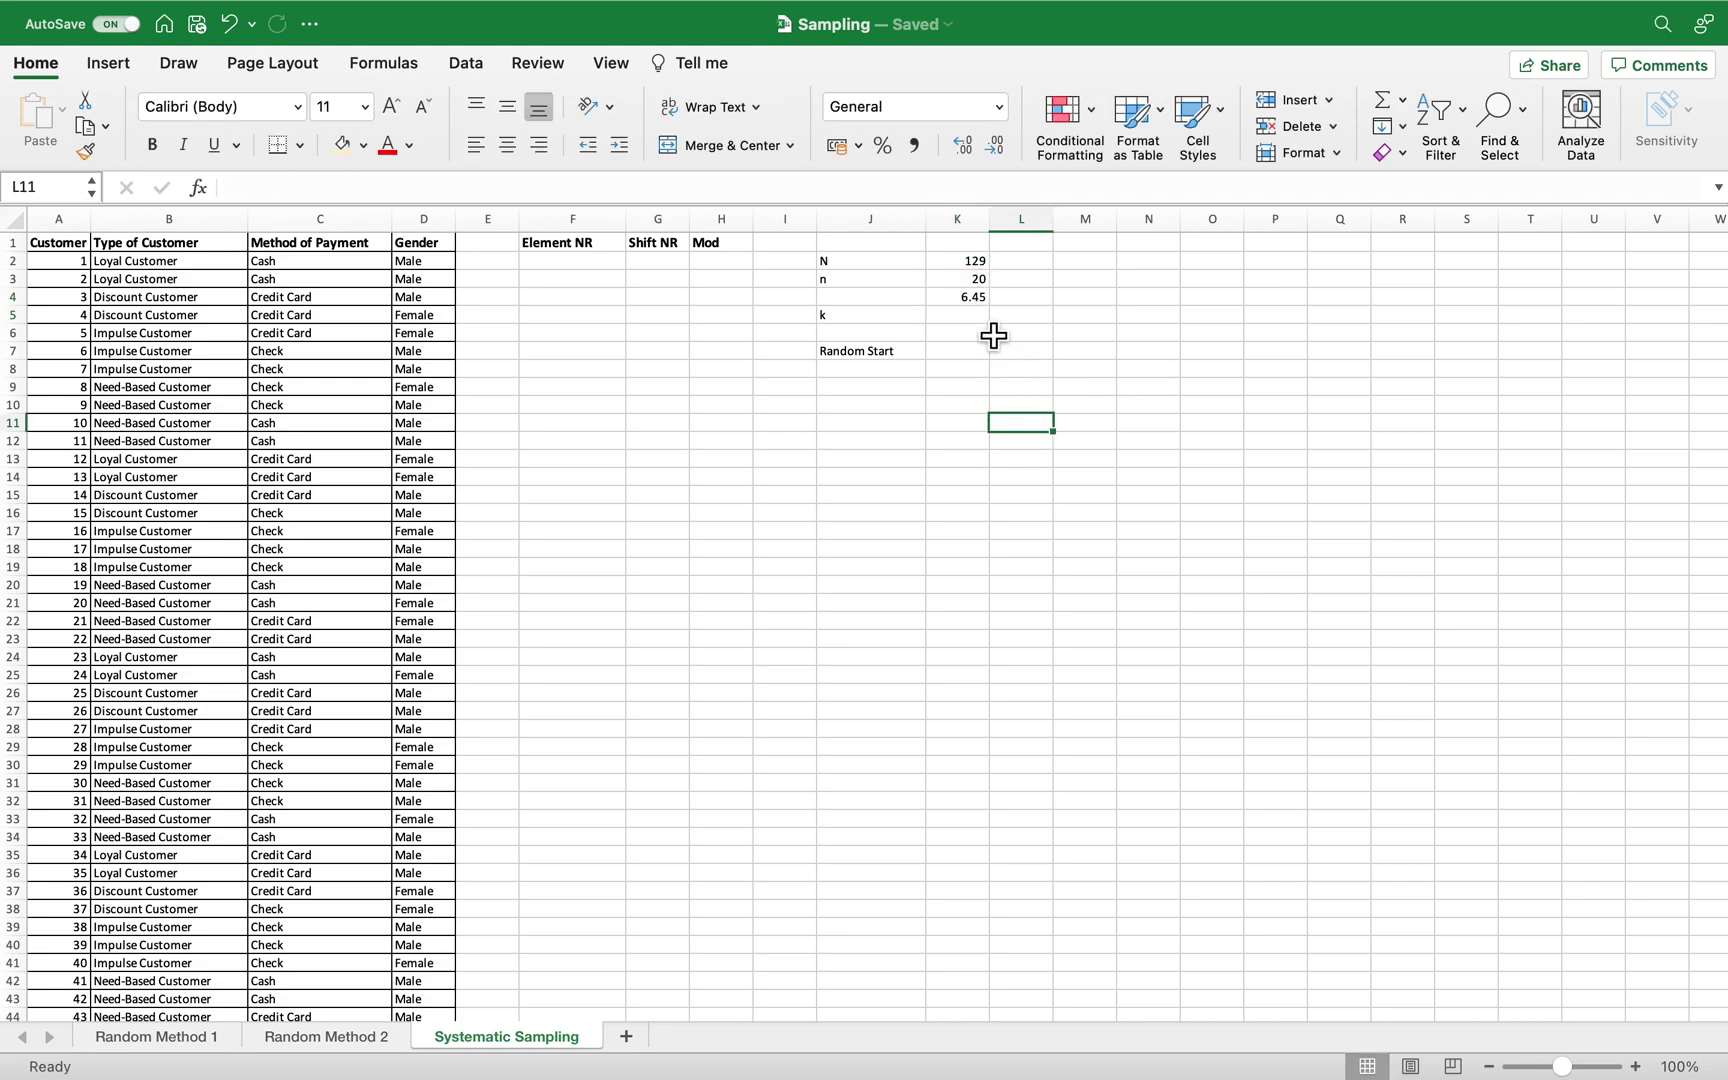
# Calculate the sampling interval k in cell K5 with the formula =ROUND(K4,0)
pyautogui.click(988, 304)
pyautogui.press('Return')
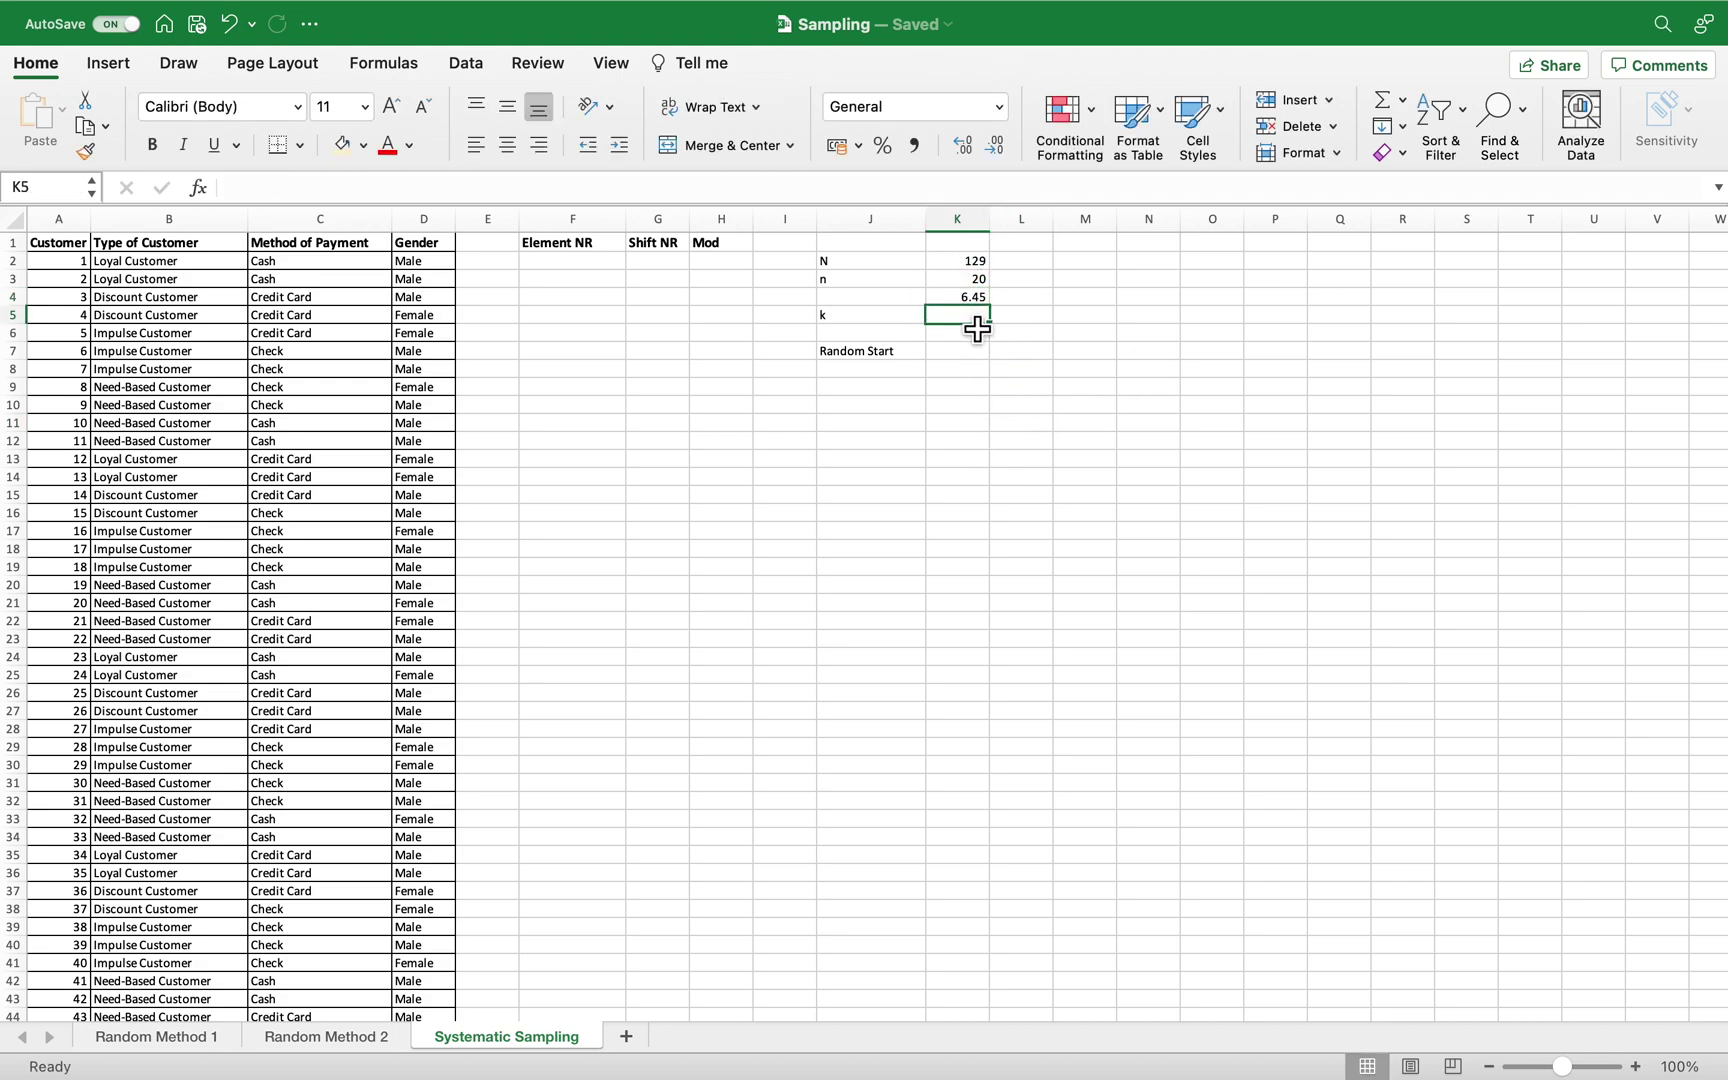
pyautogui.write('=')
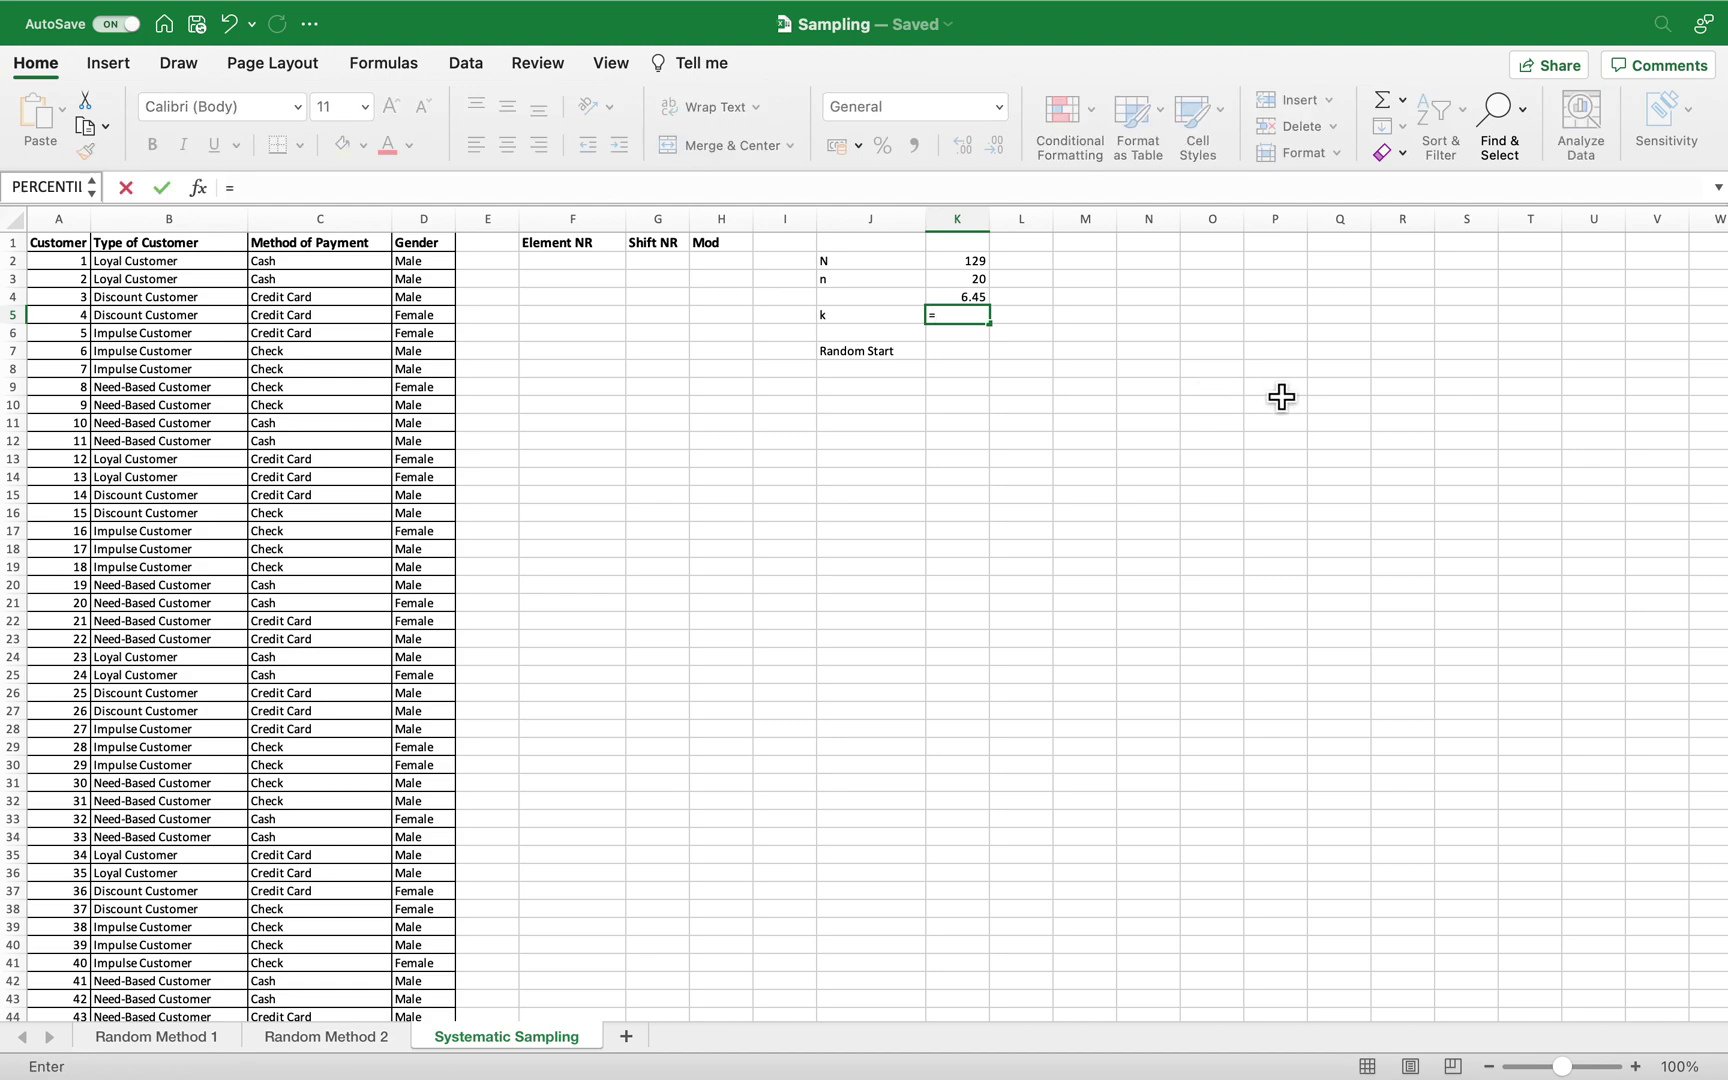
pyautogui.write('roun')
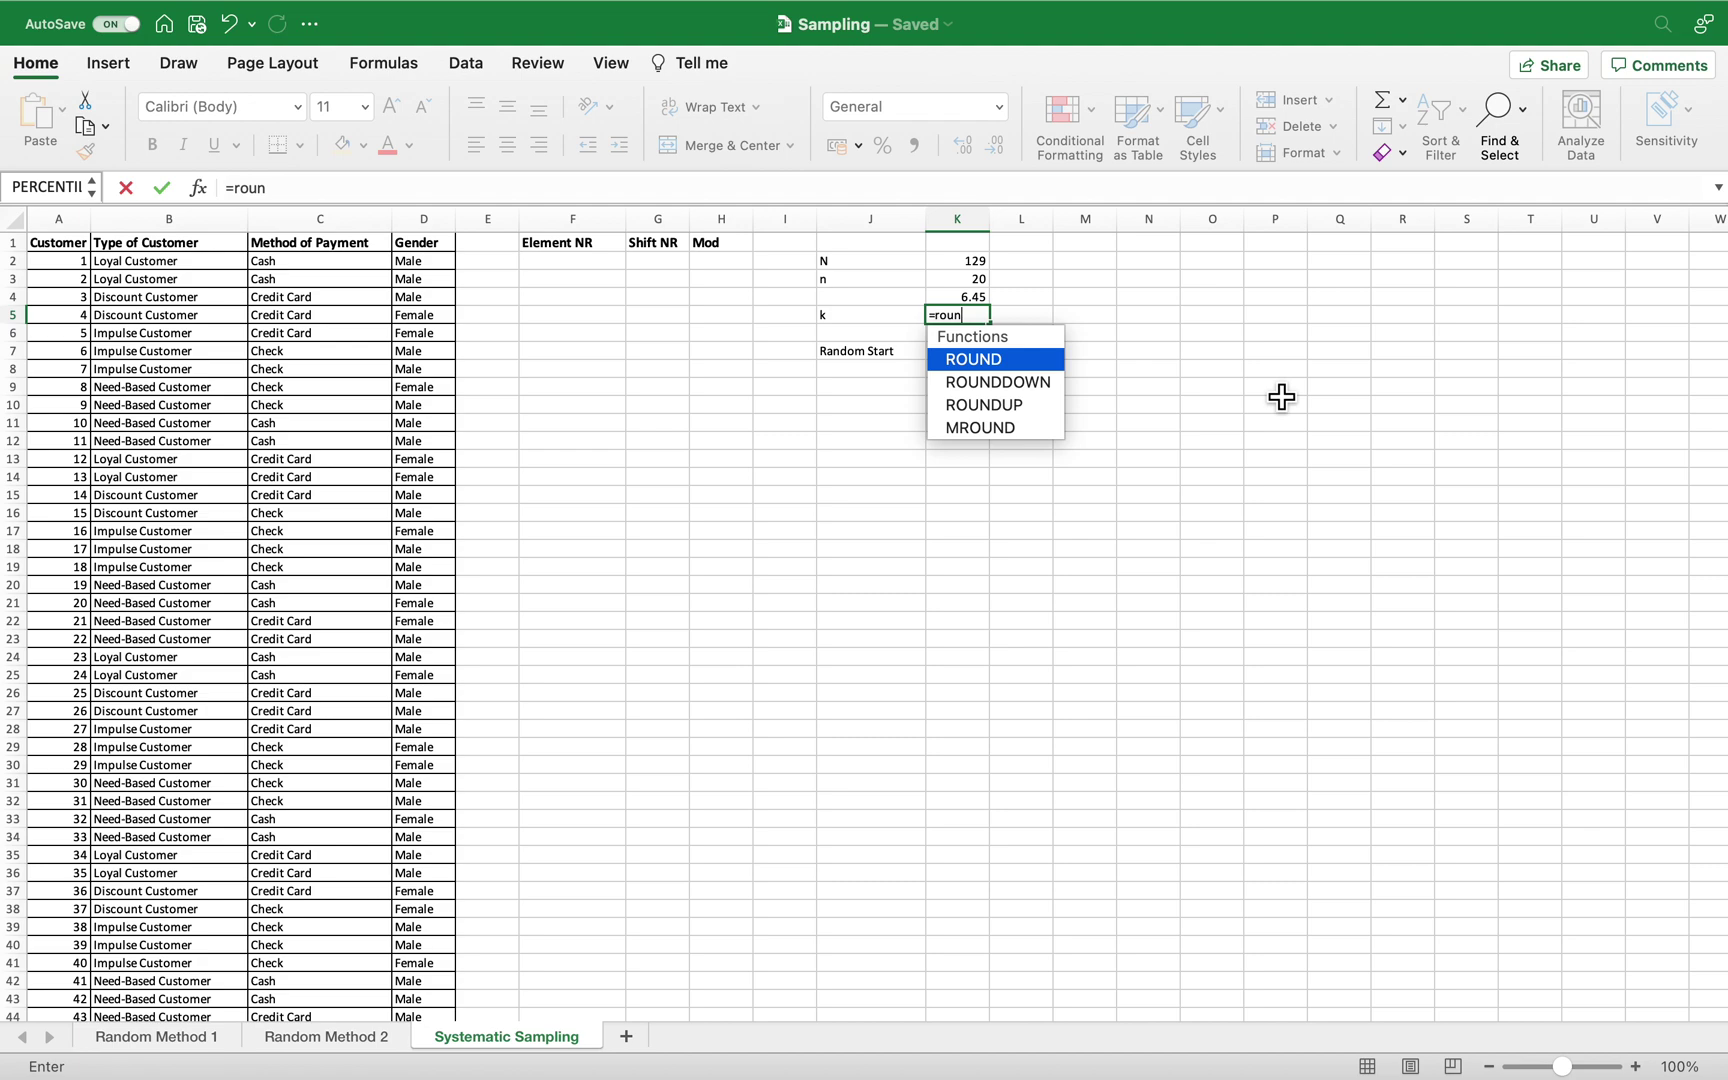
pyautogui.doubleClick(980, 361)
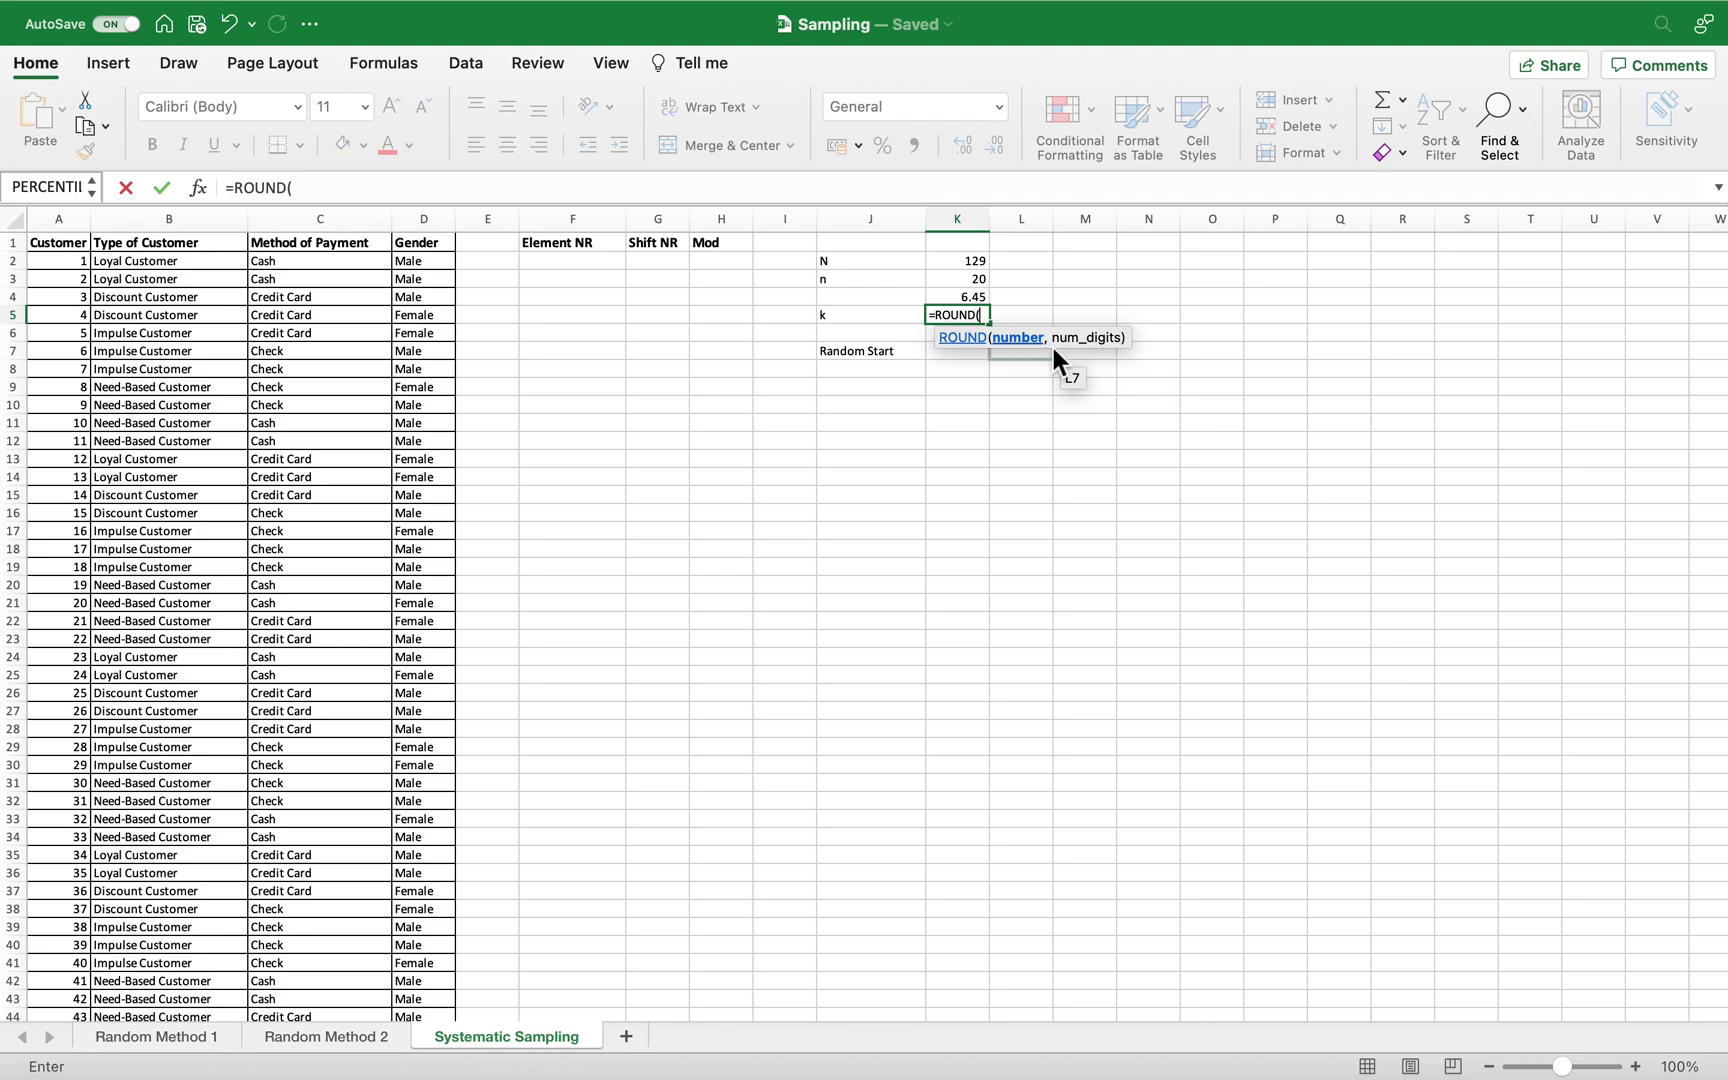
pyautogui.click(982, 304)
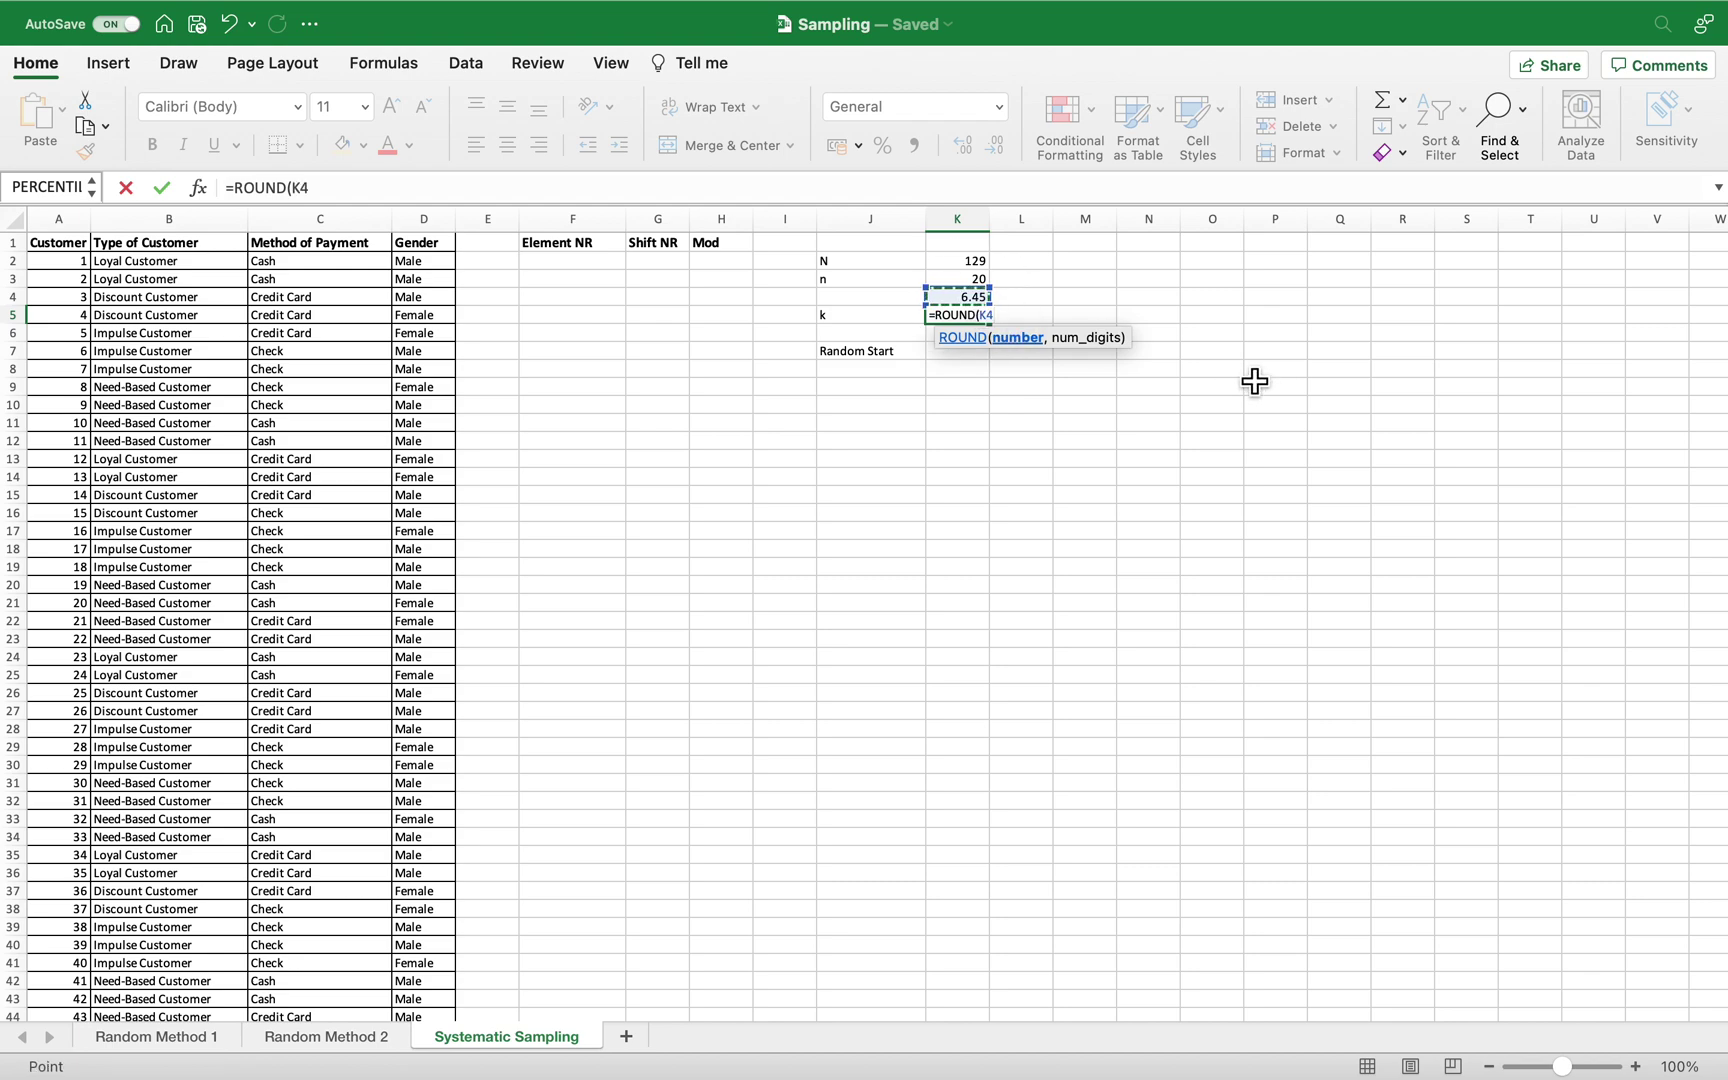
pyautogui.write(',')
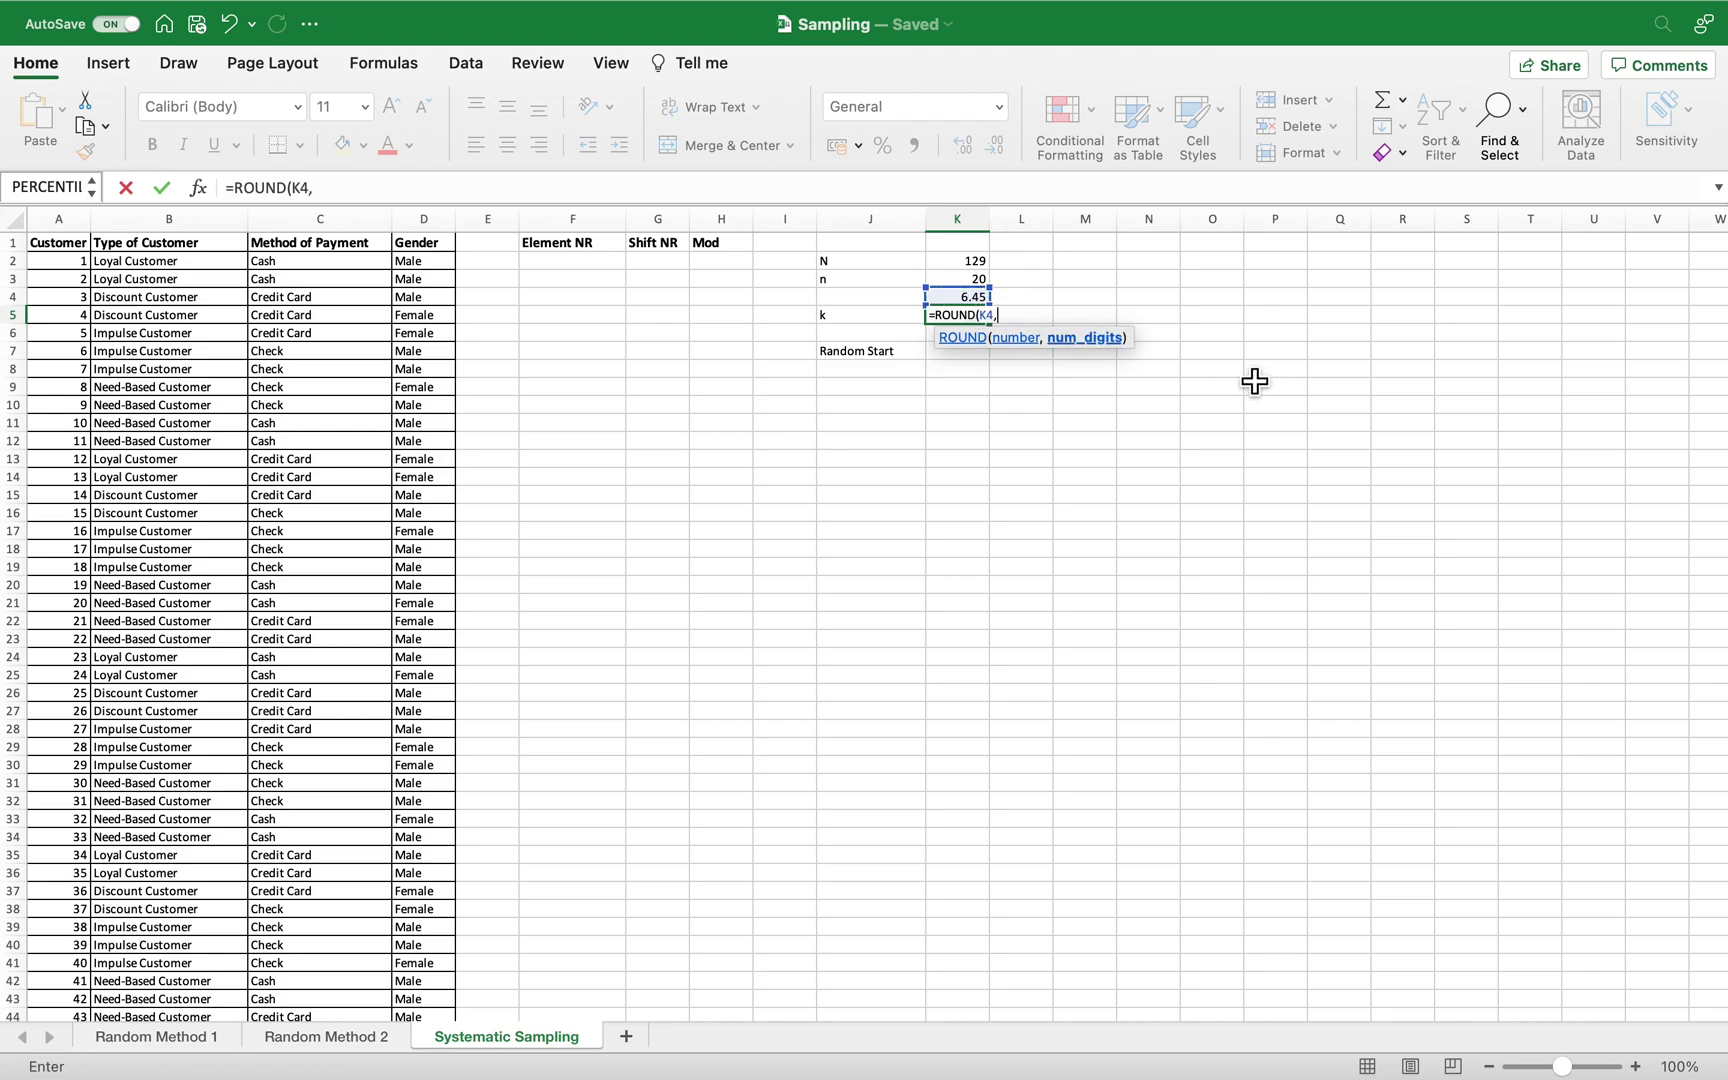
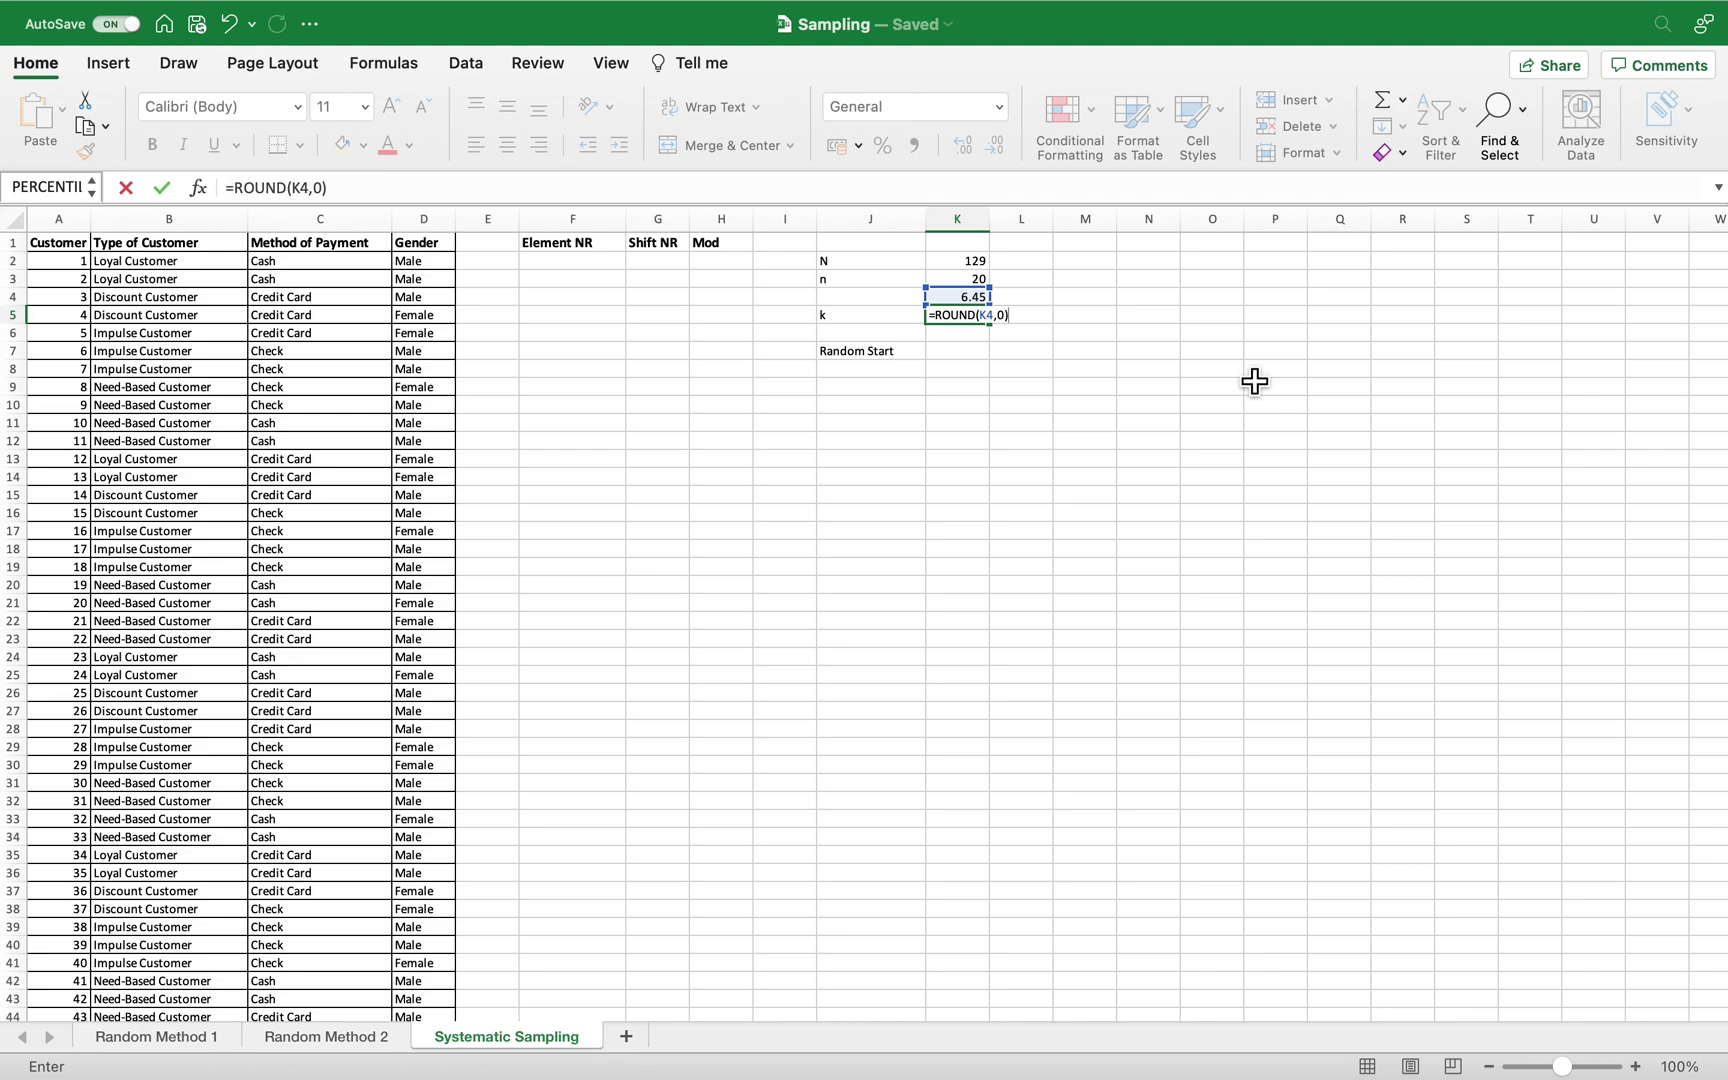
pyautogui.press('Return')
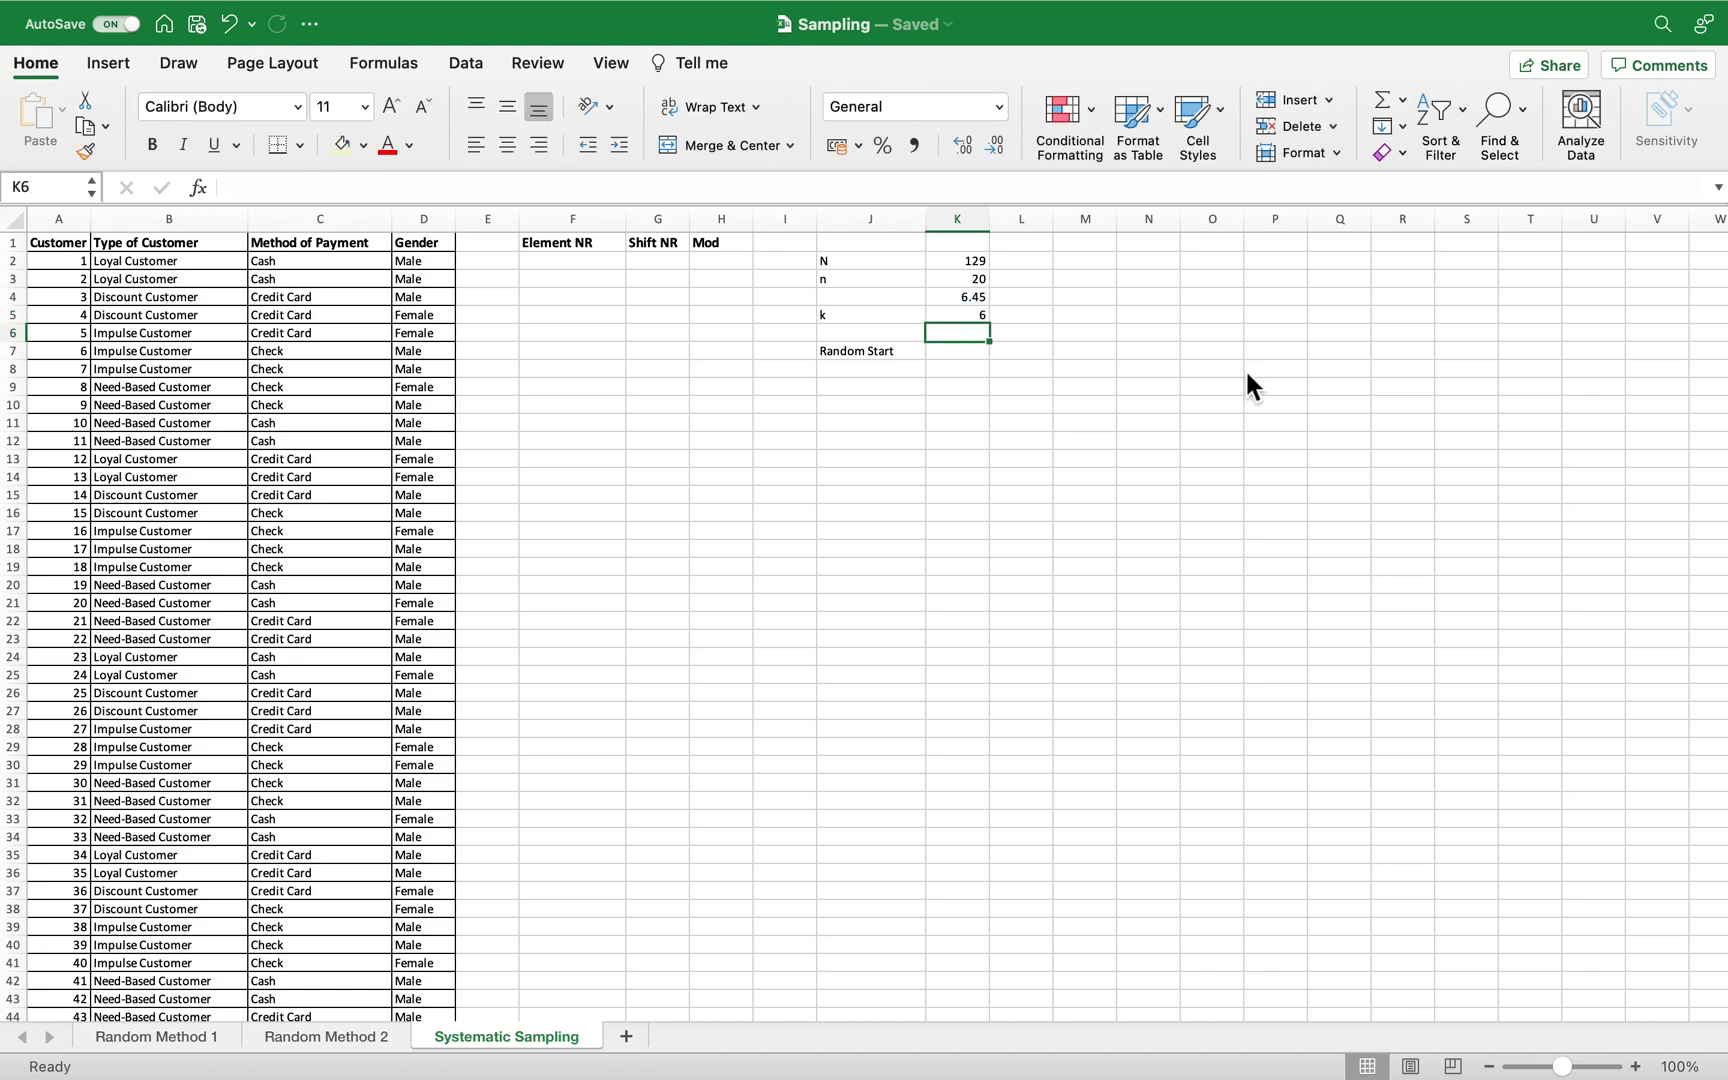
# Open the Random Number Generation tool from the data analysis tools for choosing the random start
pyautogui.click(956, 322)
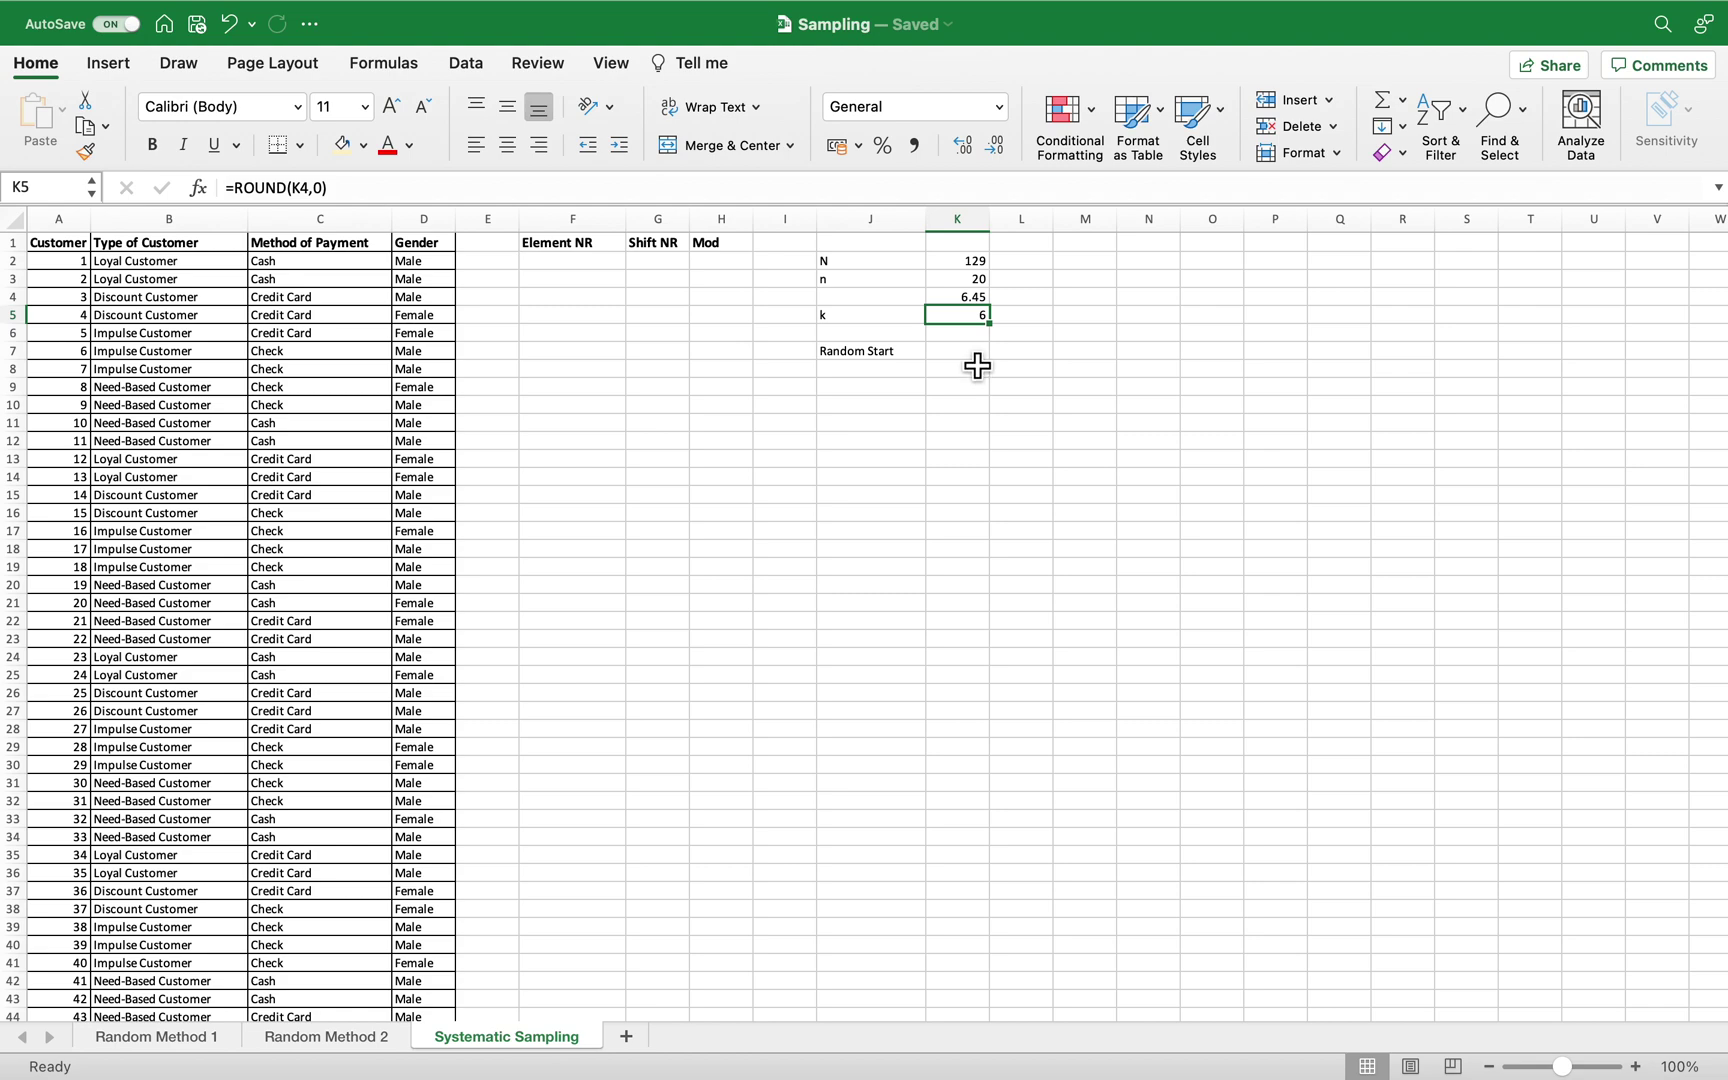
pyautogui.press('Down')
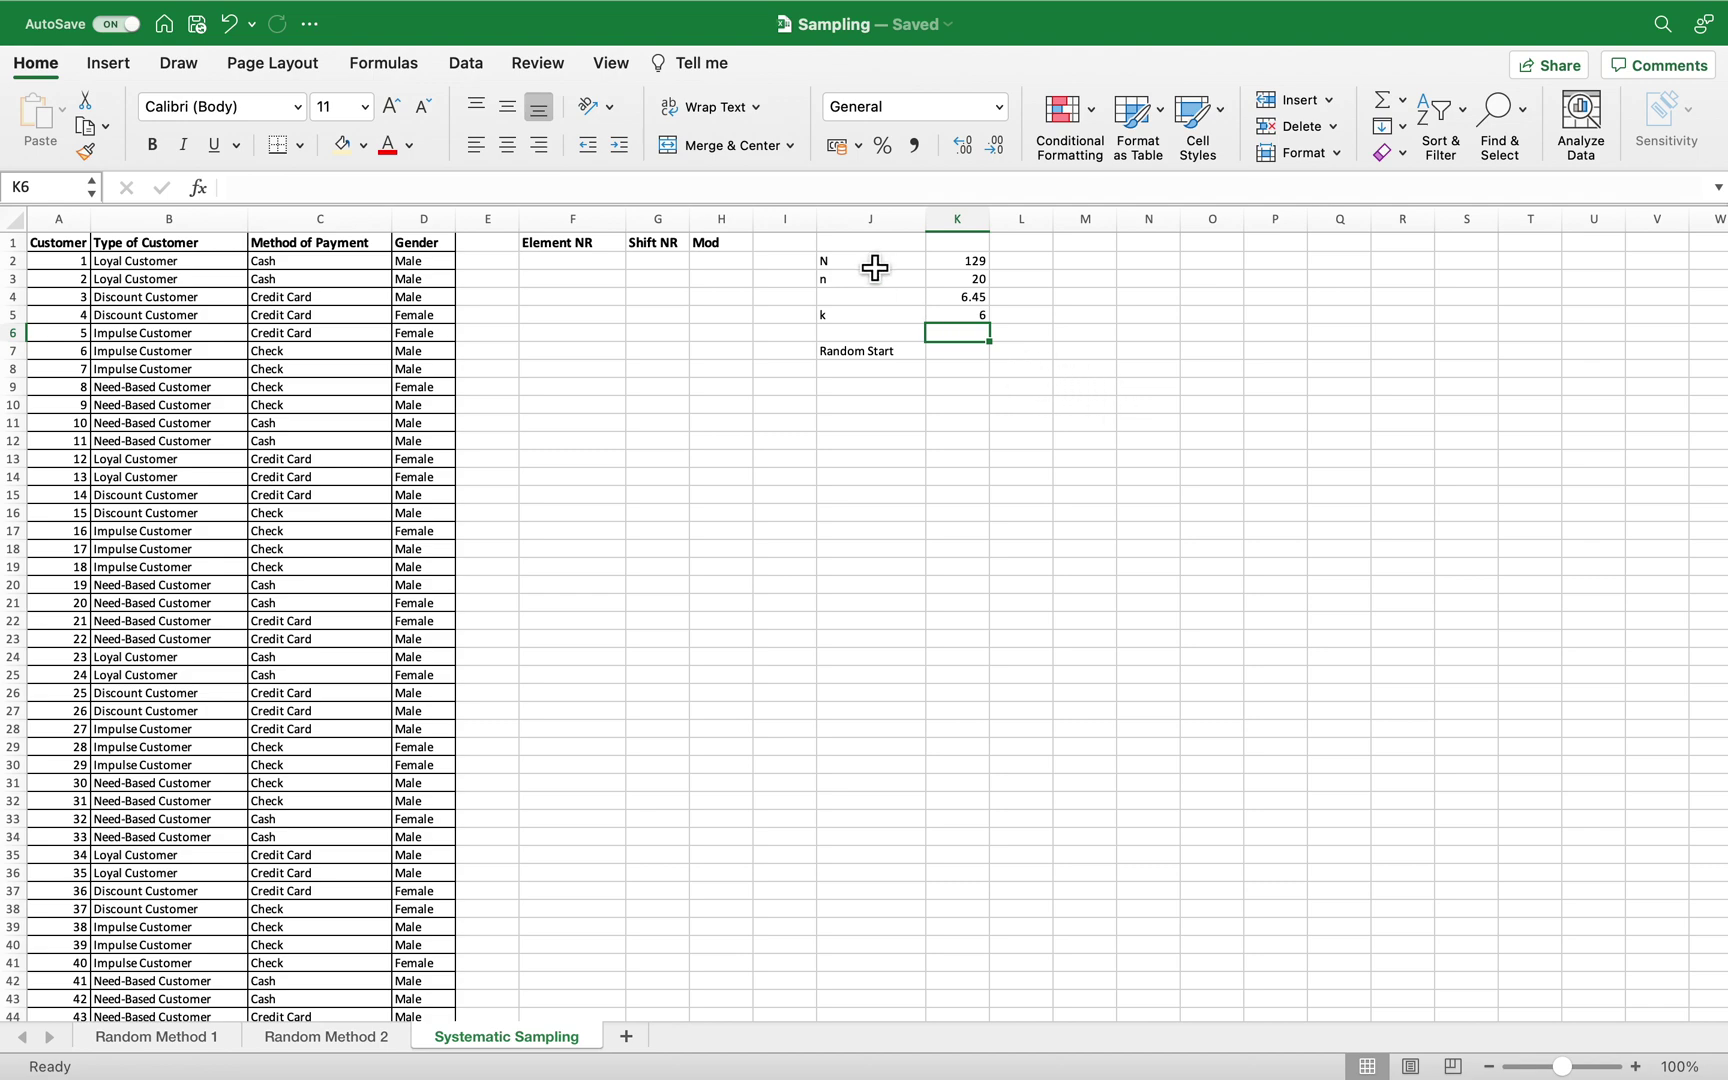
pyautogui.click(482, 60)
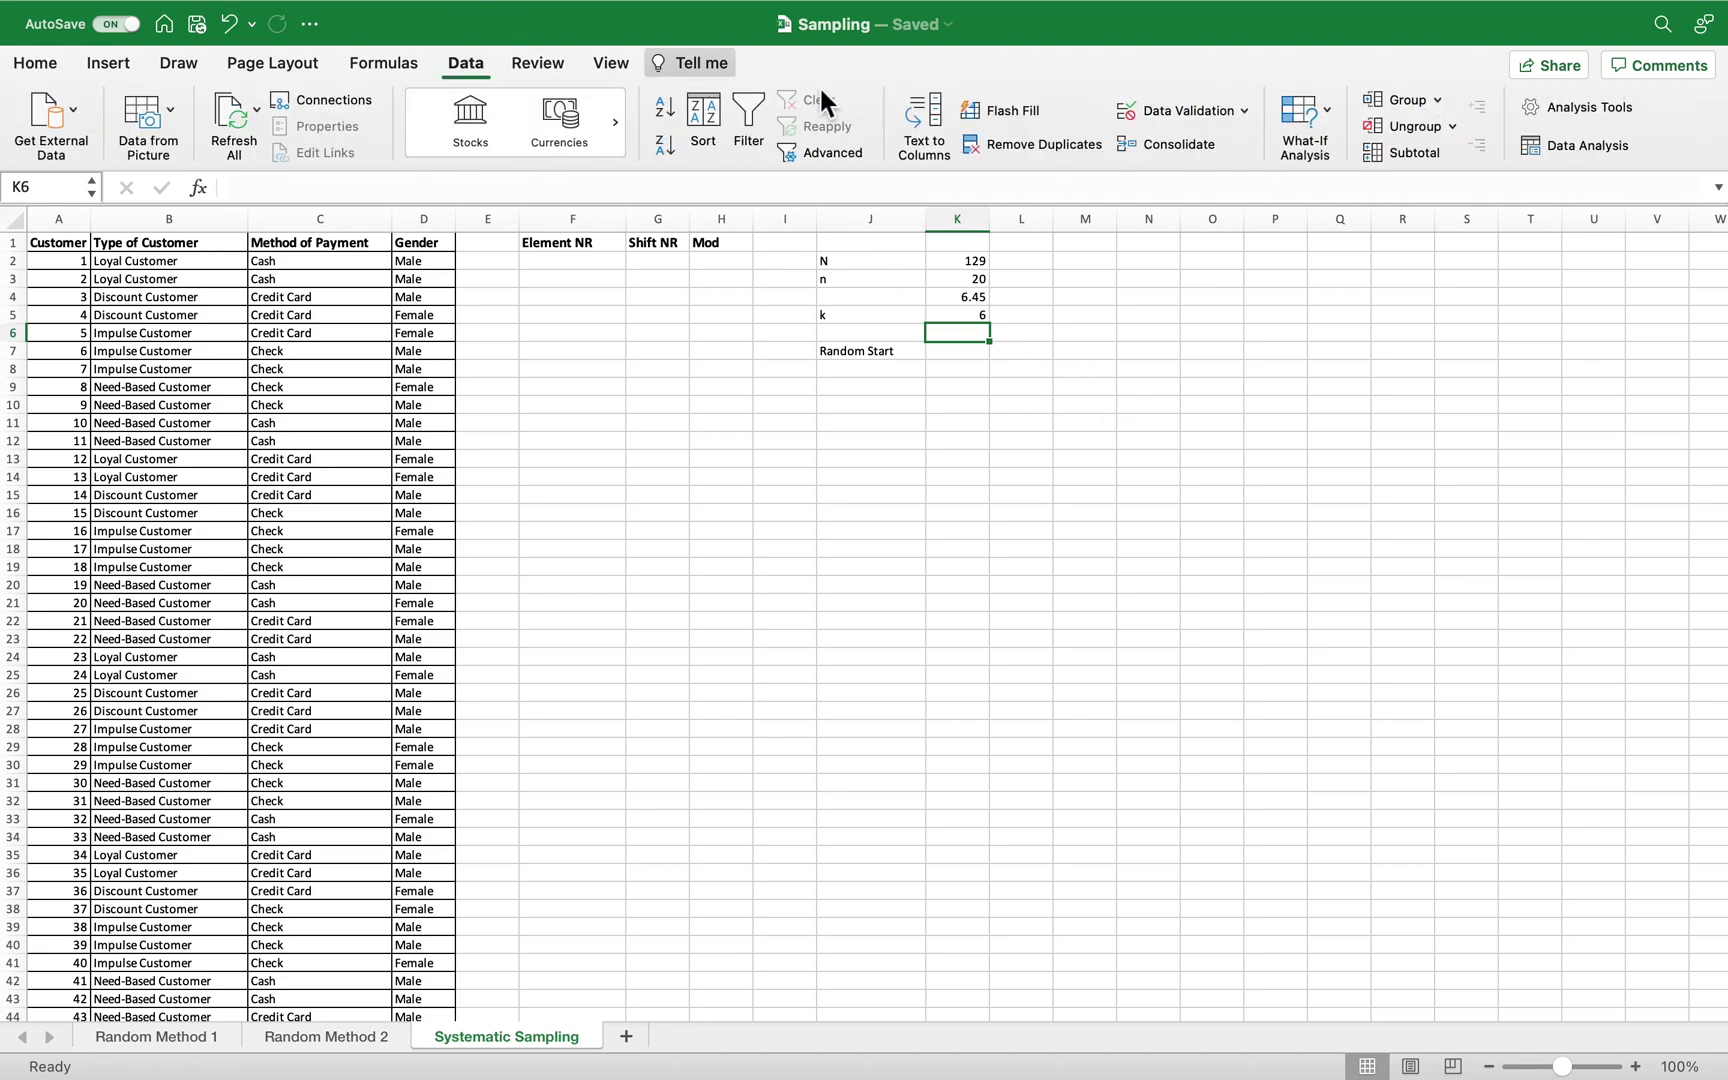
pyautogui.click(1543, 158)
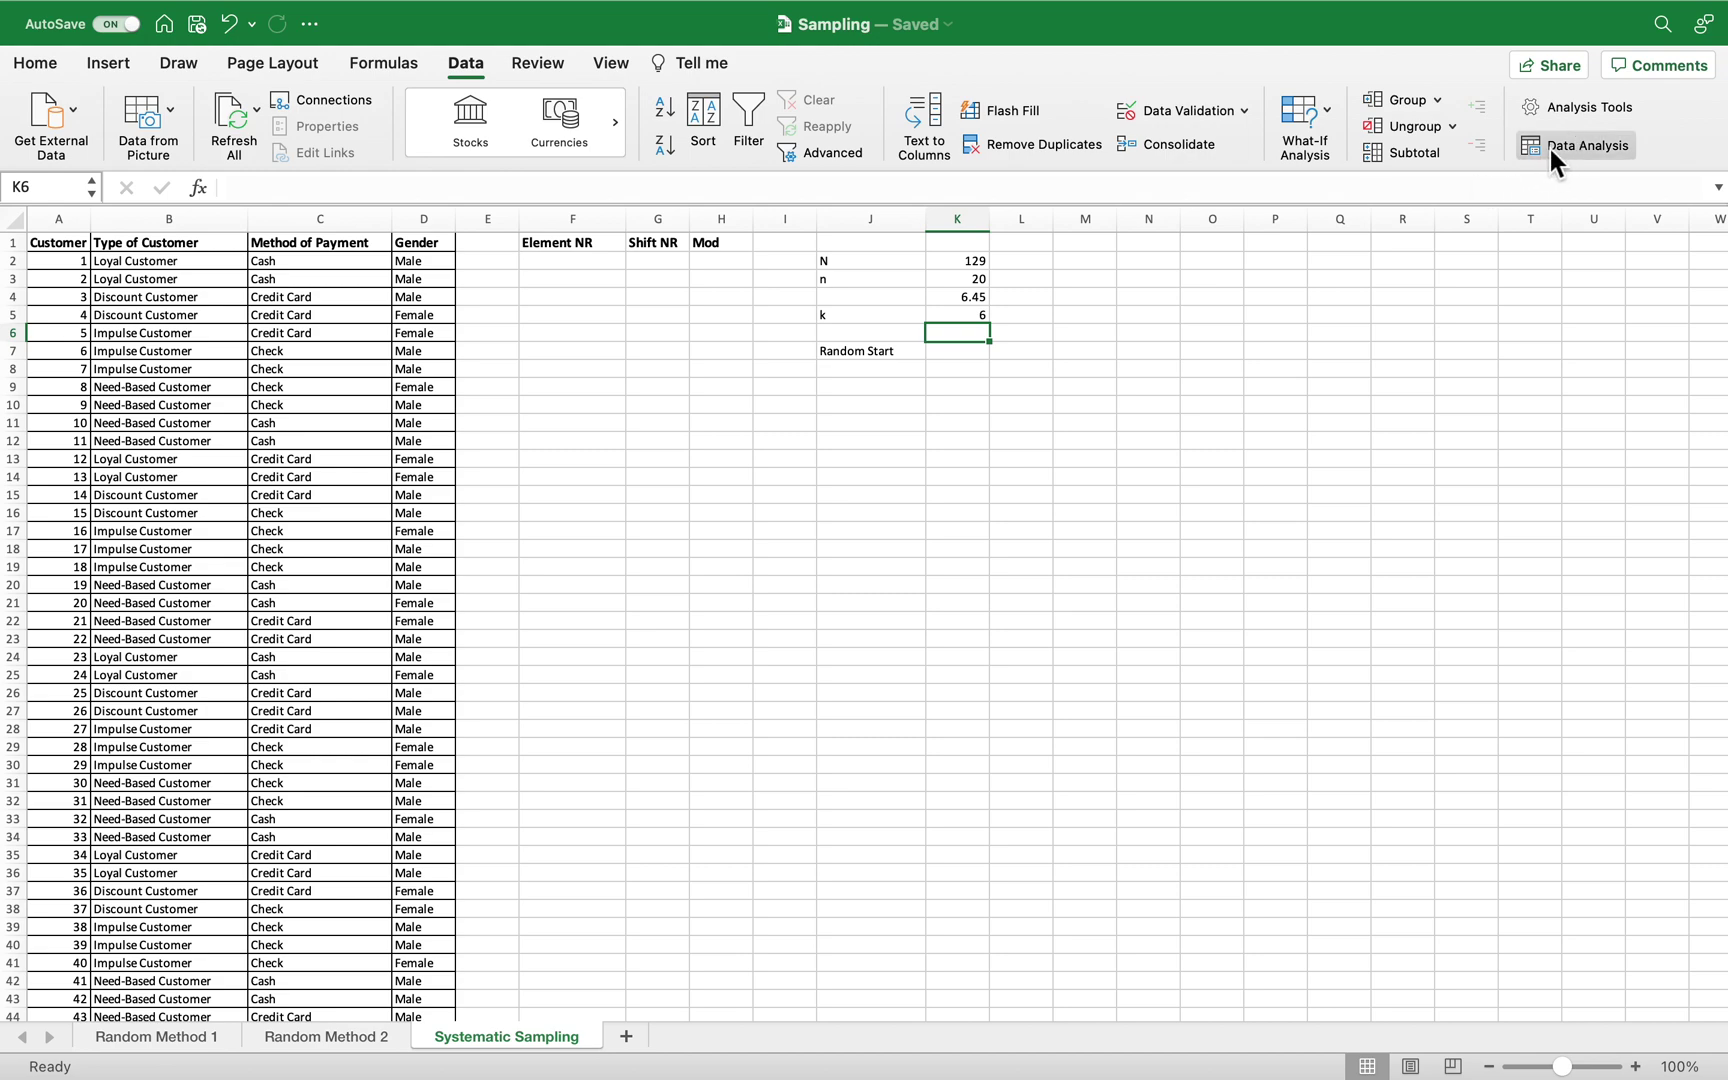
pyautogui.click(1578, 151)
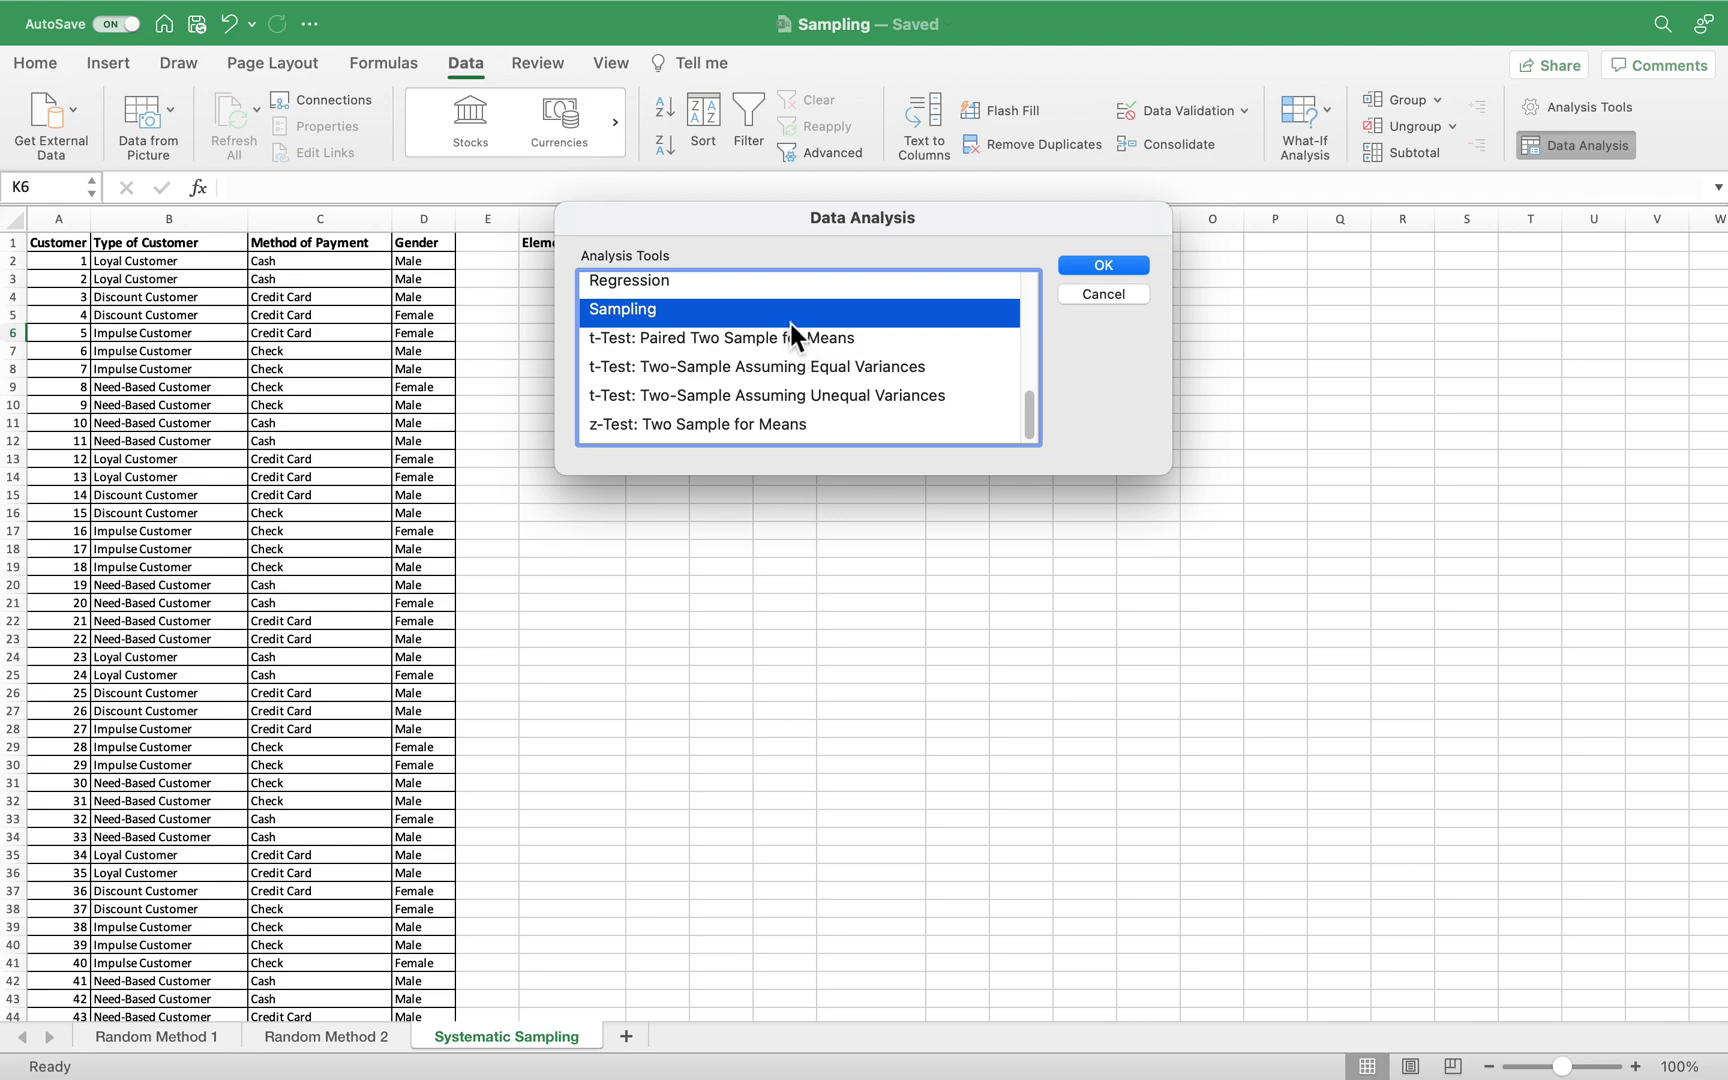
pyautogui.scroll(5, 752, 362)
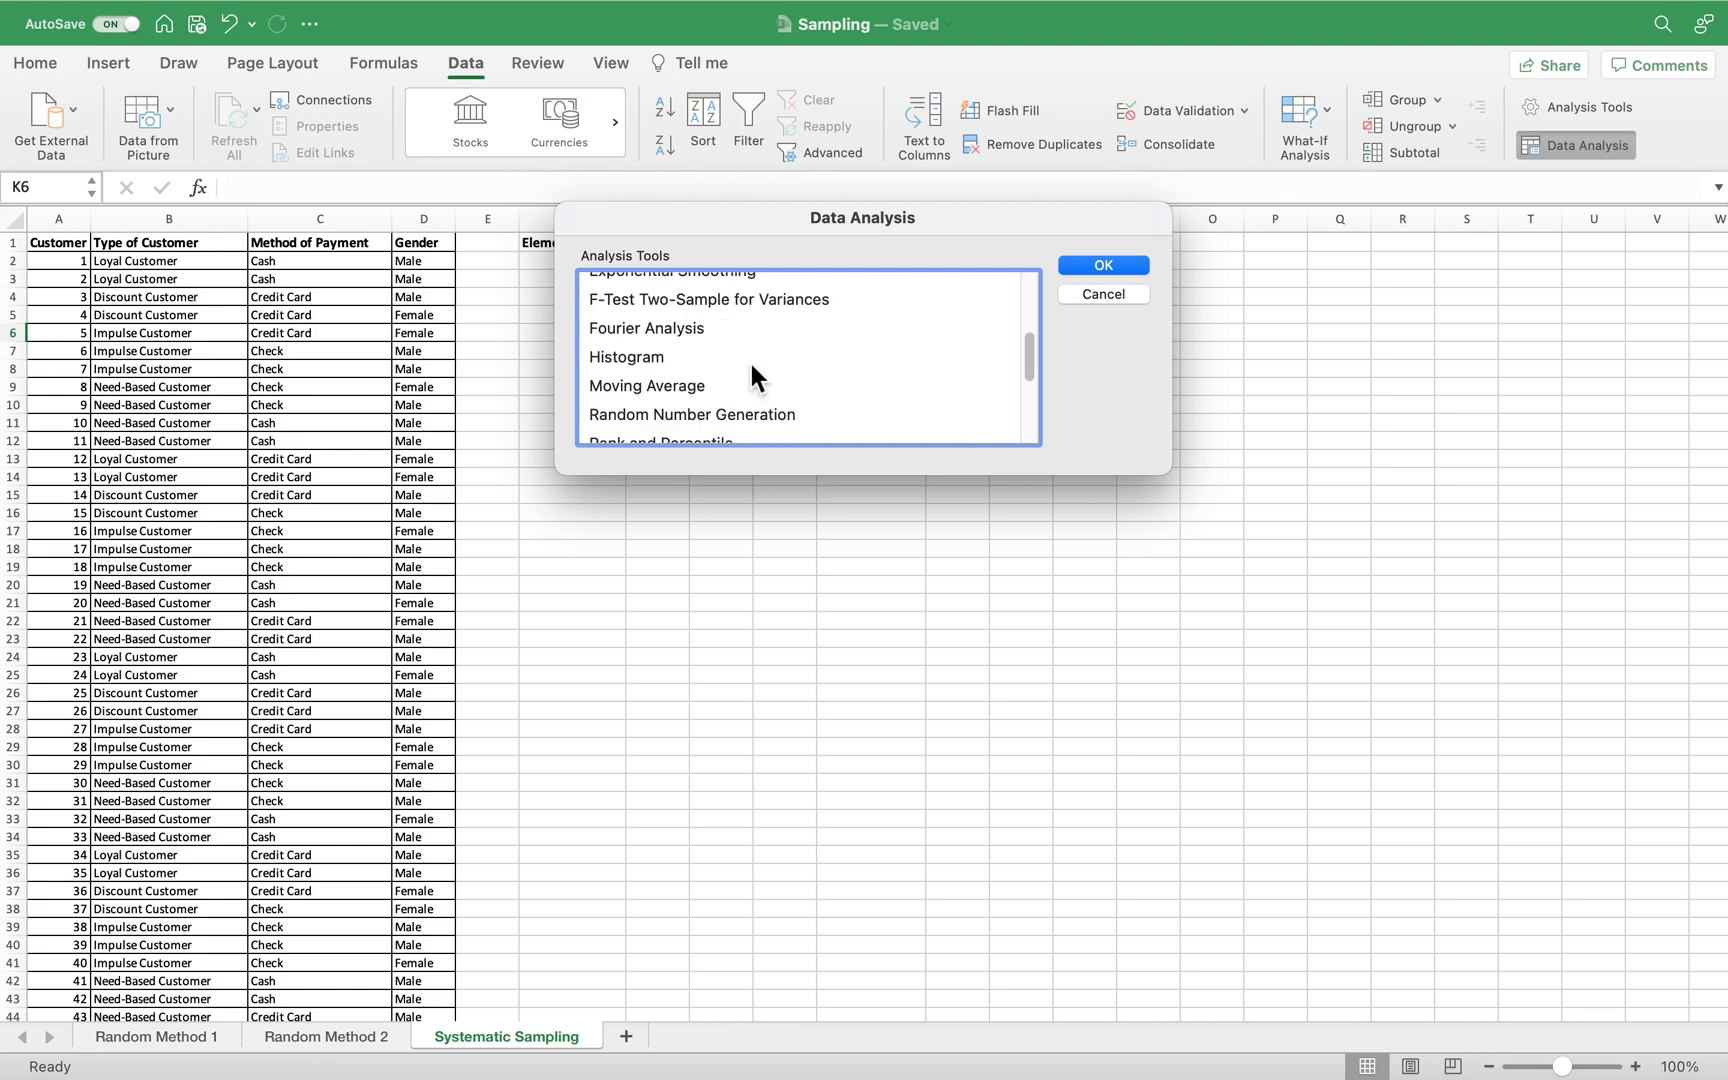
pyautogui.click(720, 412)
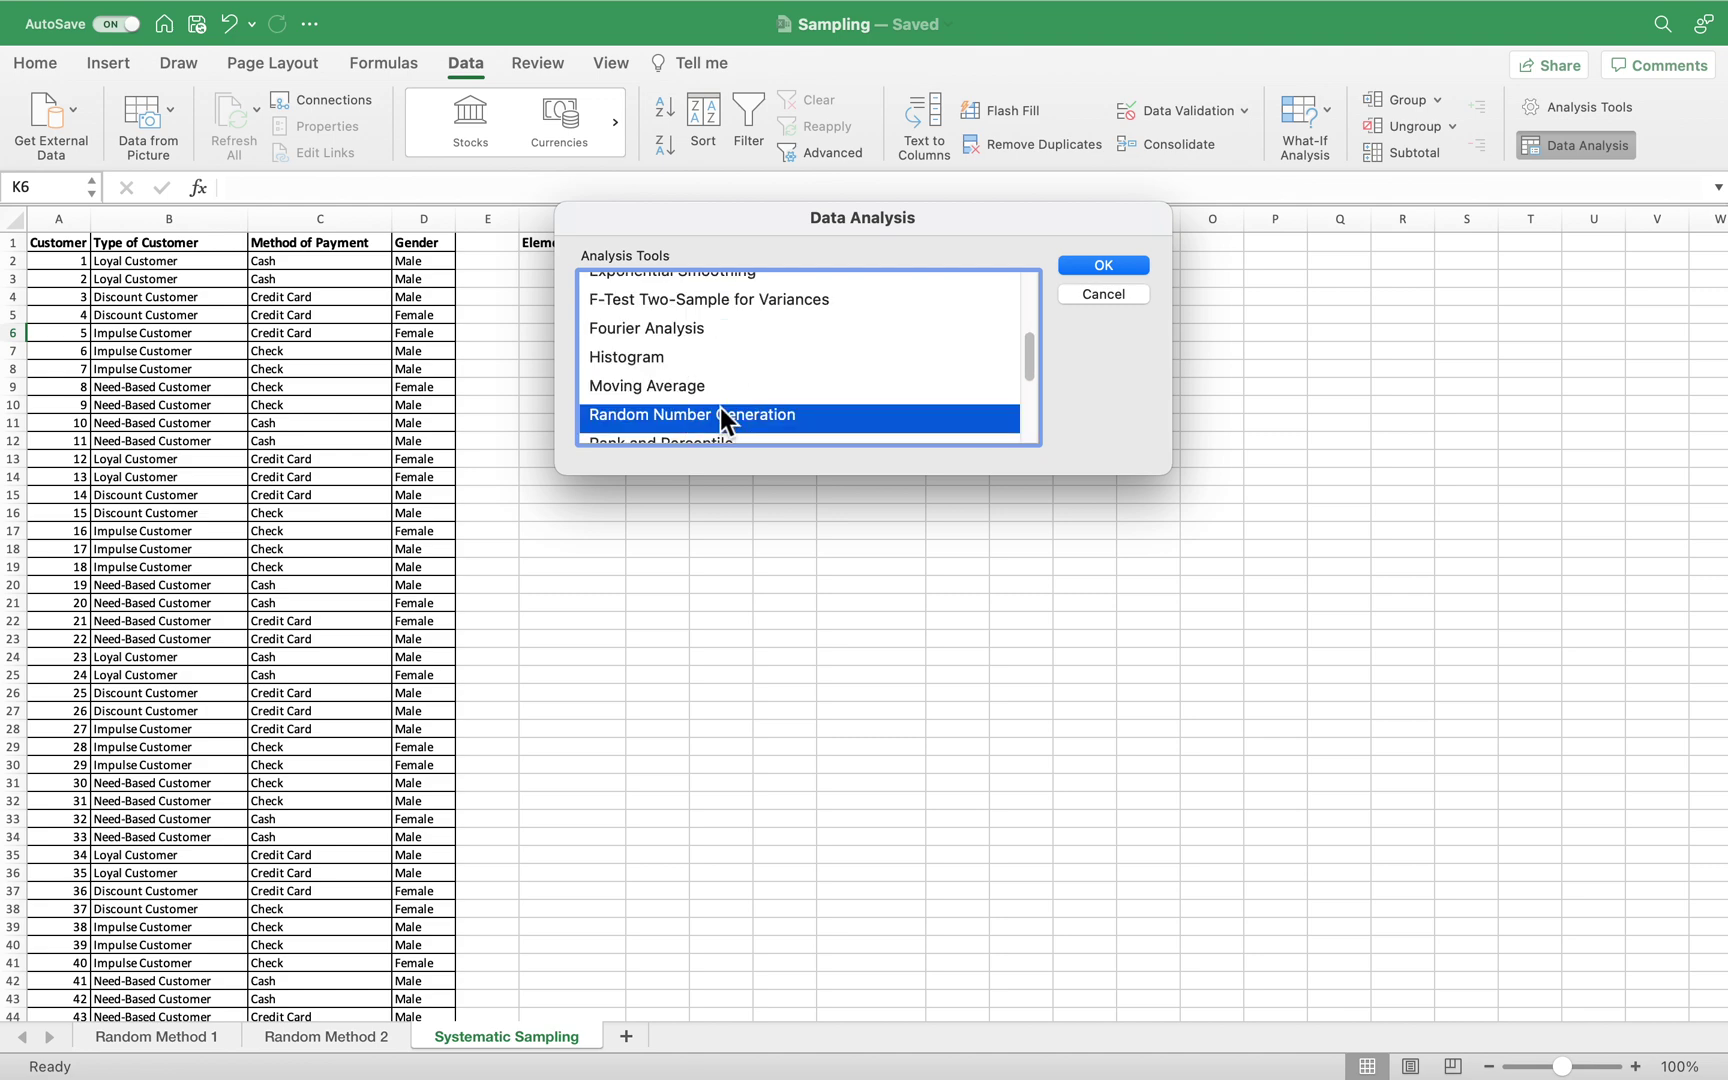
pyautogui.click(1125, 271)
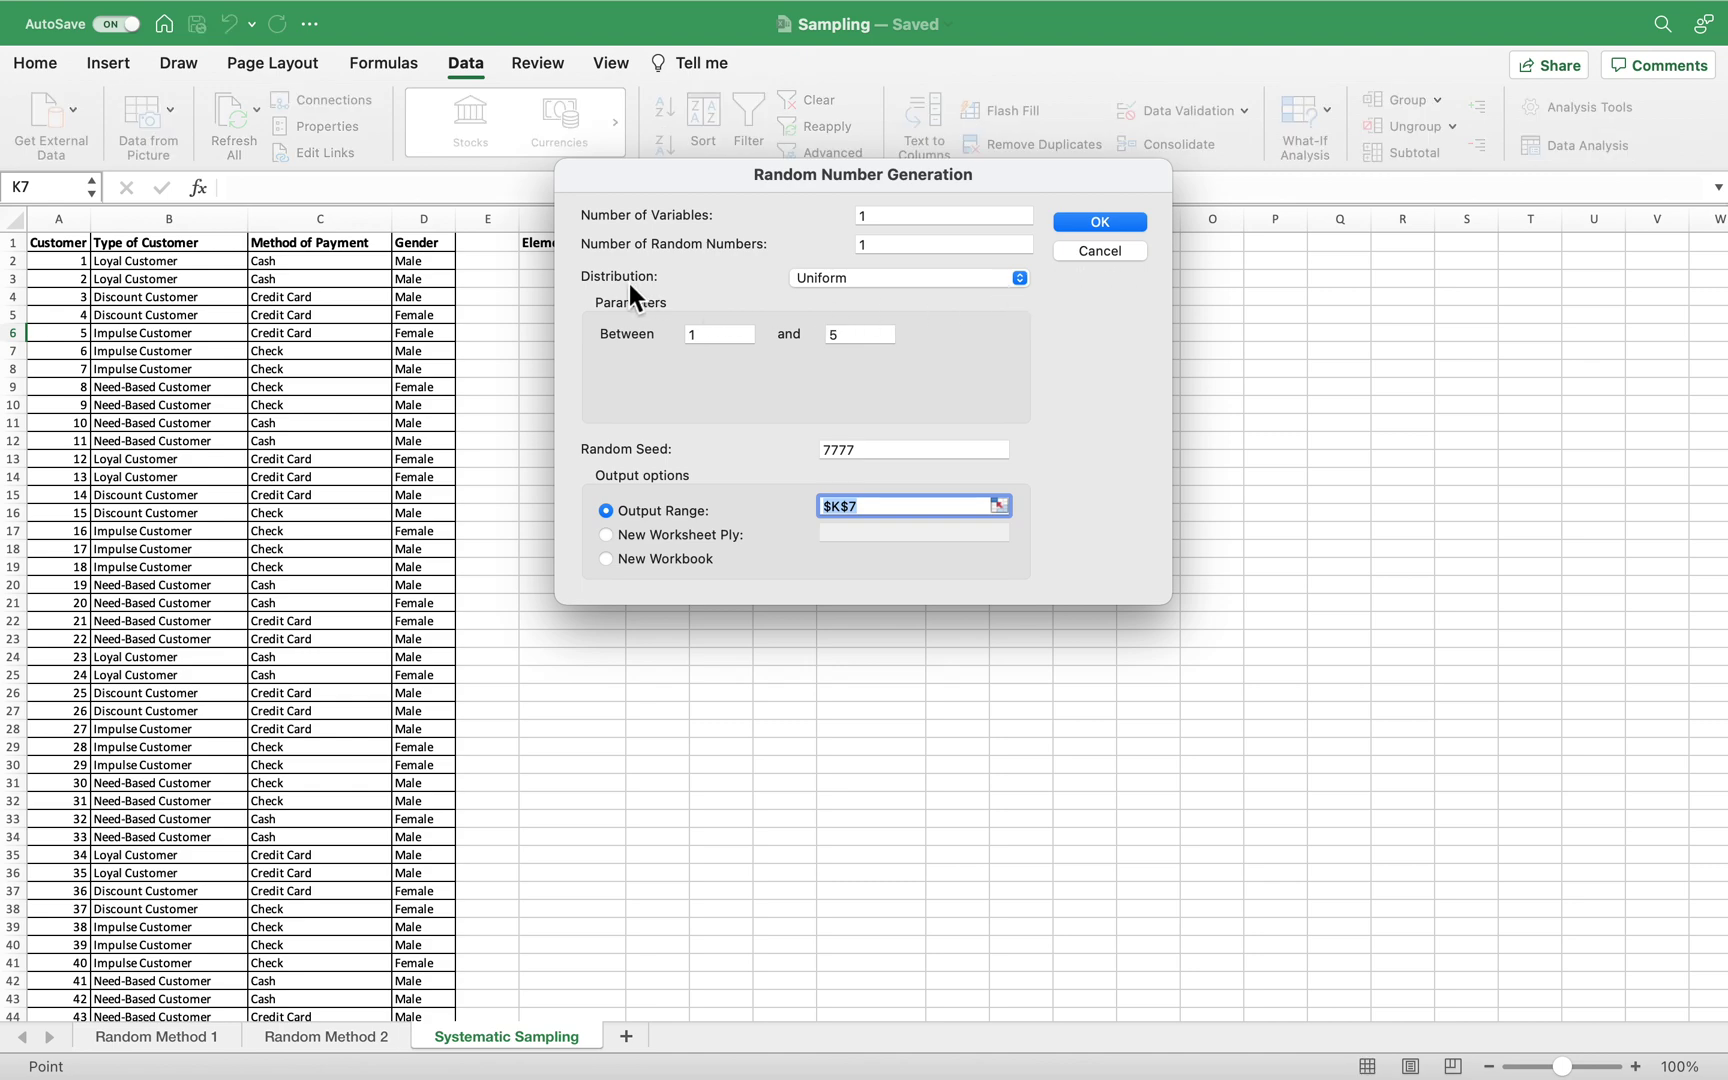
# Generate one random number from a uniform distribution between 1 and 6, with cell K7 as the output range
pyautogui.click(825, 279)
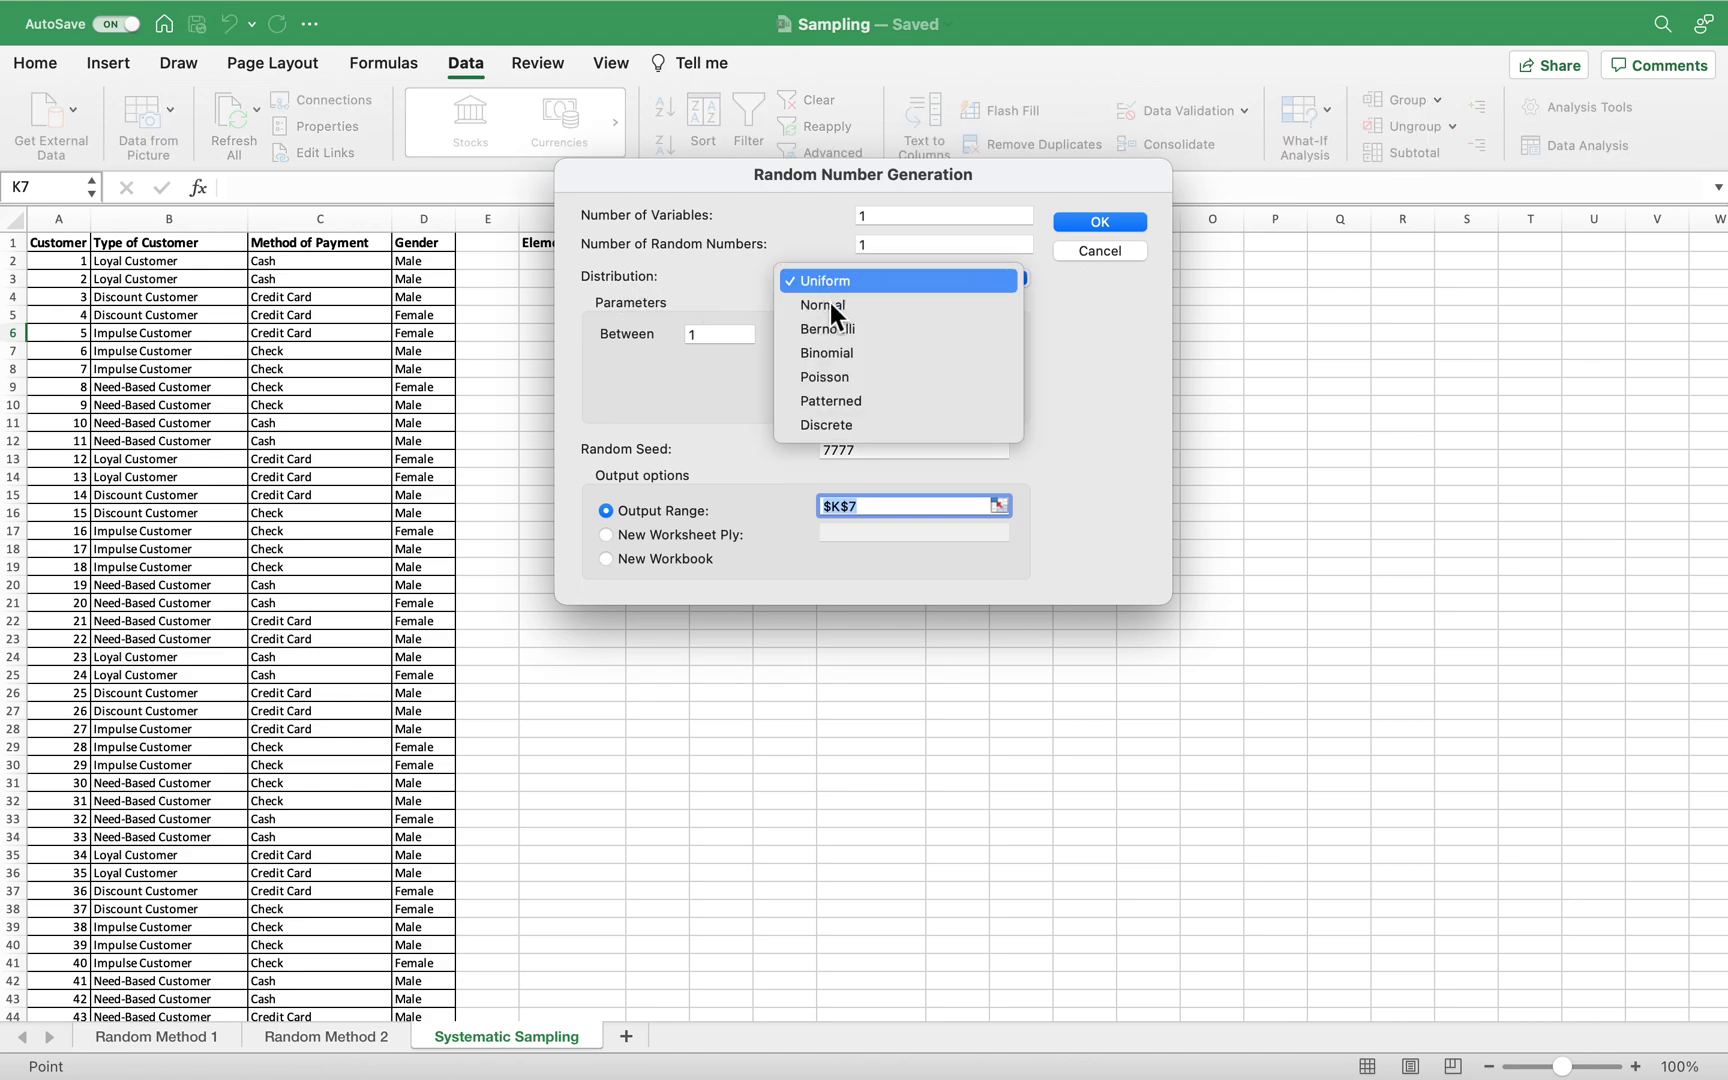
pyautogui.click(832, 279)
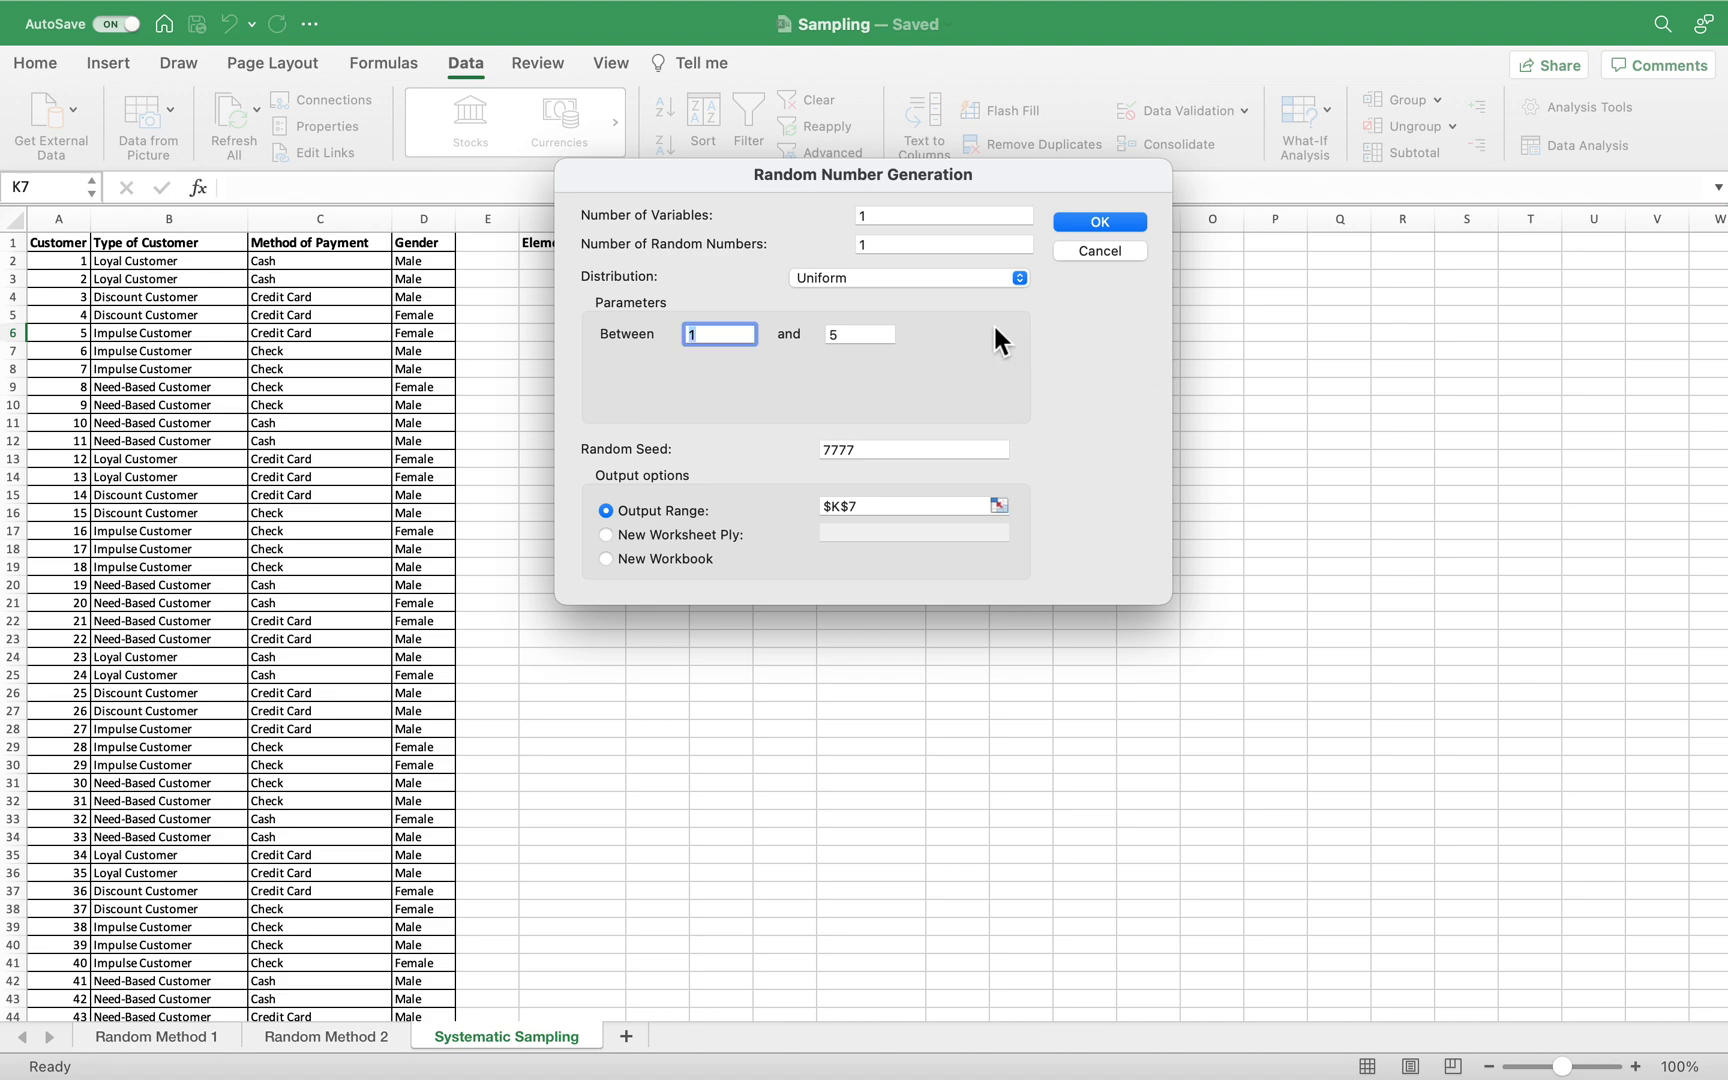
pyautogui.click(879, 218)
pyautogui.click(880, 244)
pyautogui.moveTo(985, 200); pyautogui.dragTo(600, 315)
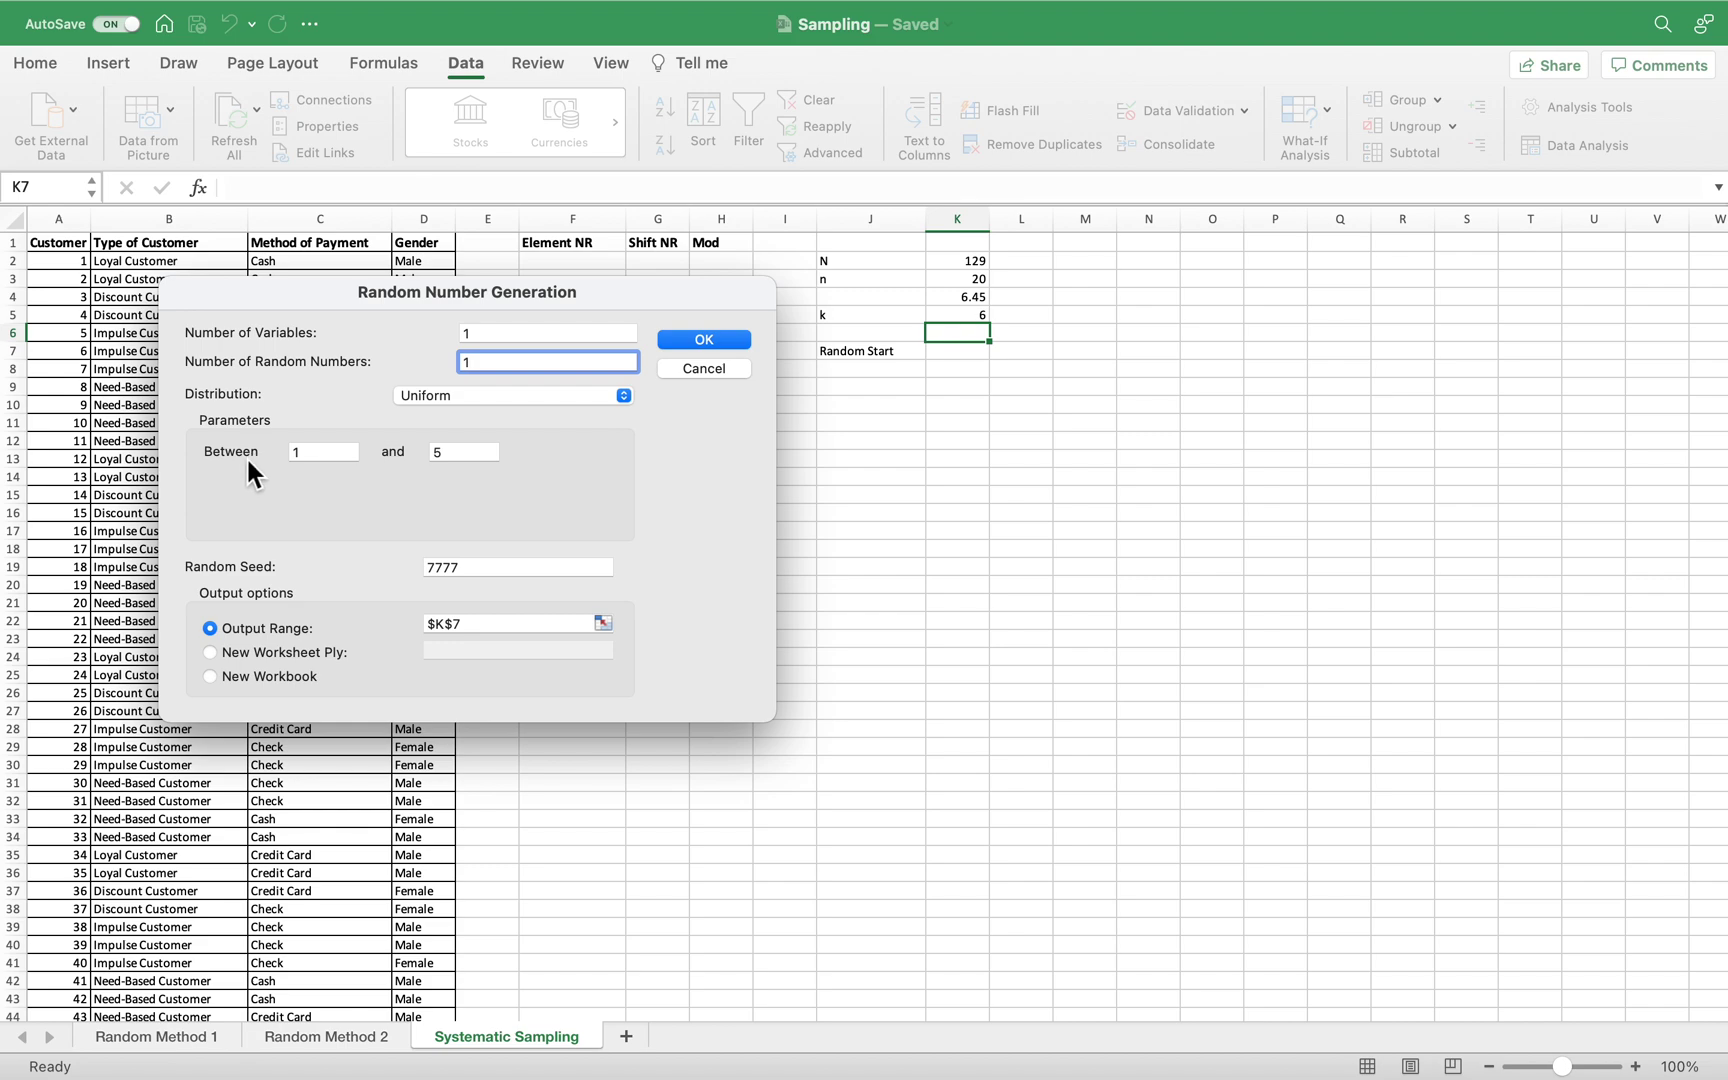
pyautogui.click(306, 455)
pyautogui.click(435, 450)
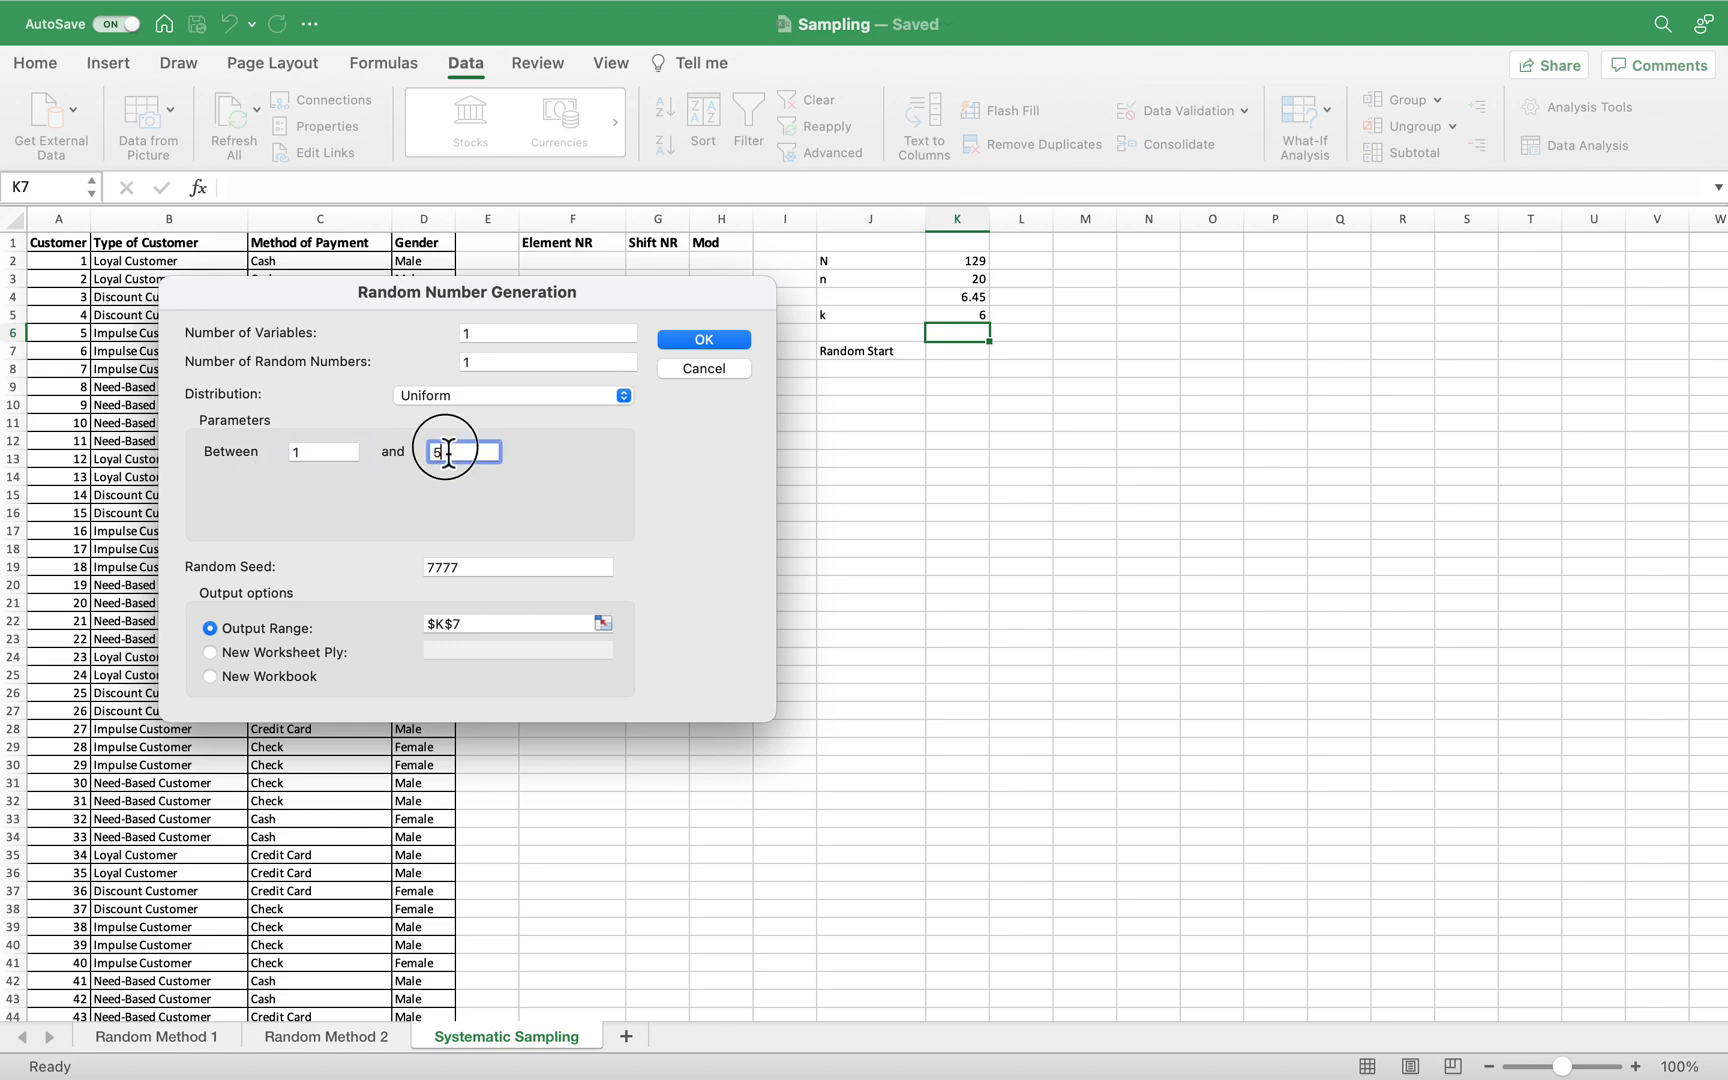
pyautogui.press('BackSpace')
pyautogui.write('6')
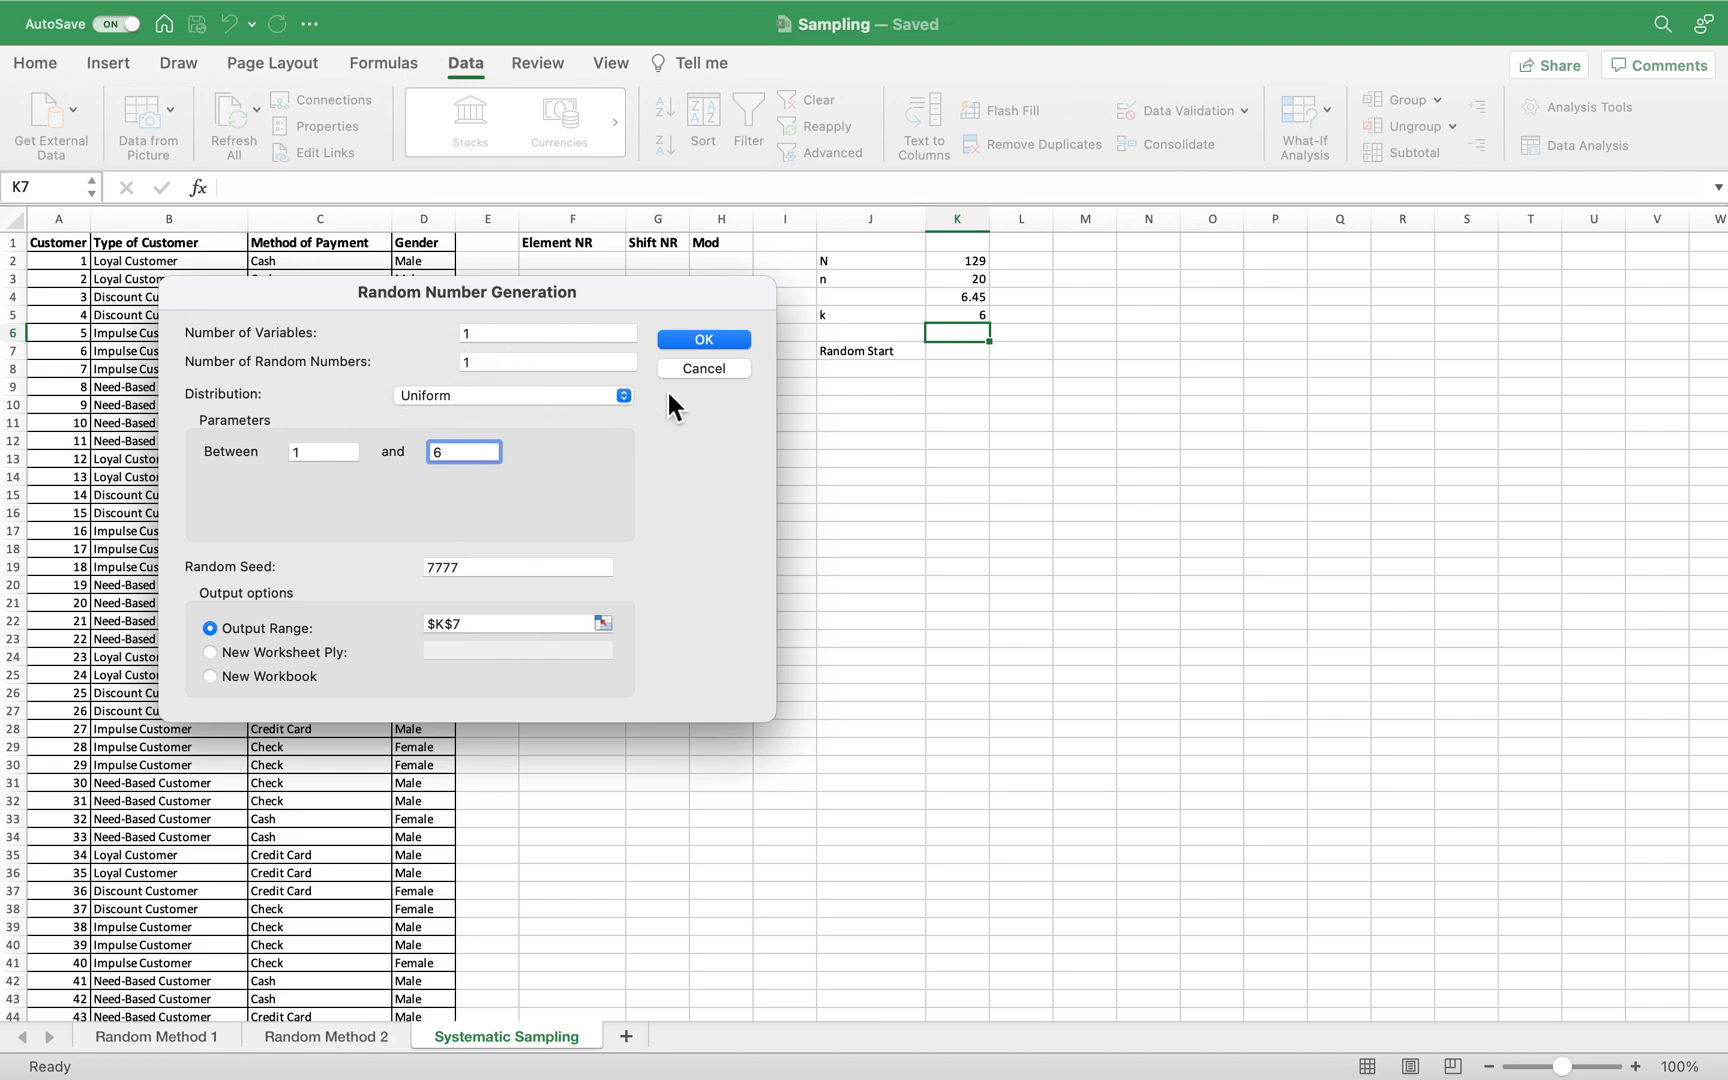
pyautogui.click(693, 343)
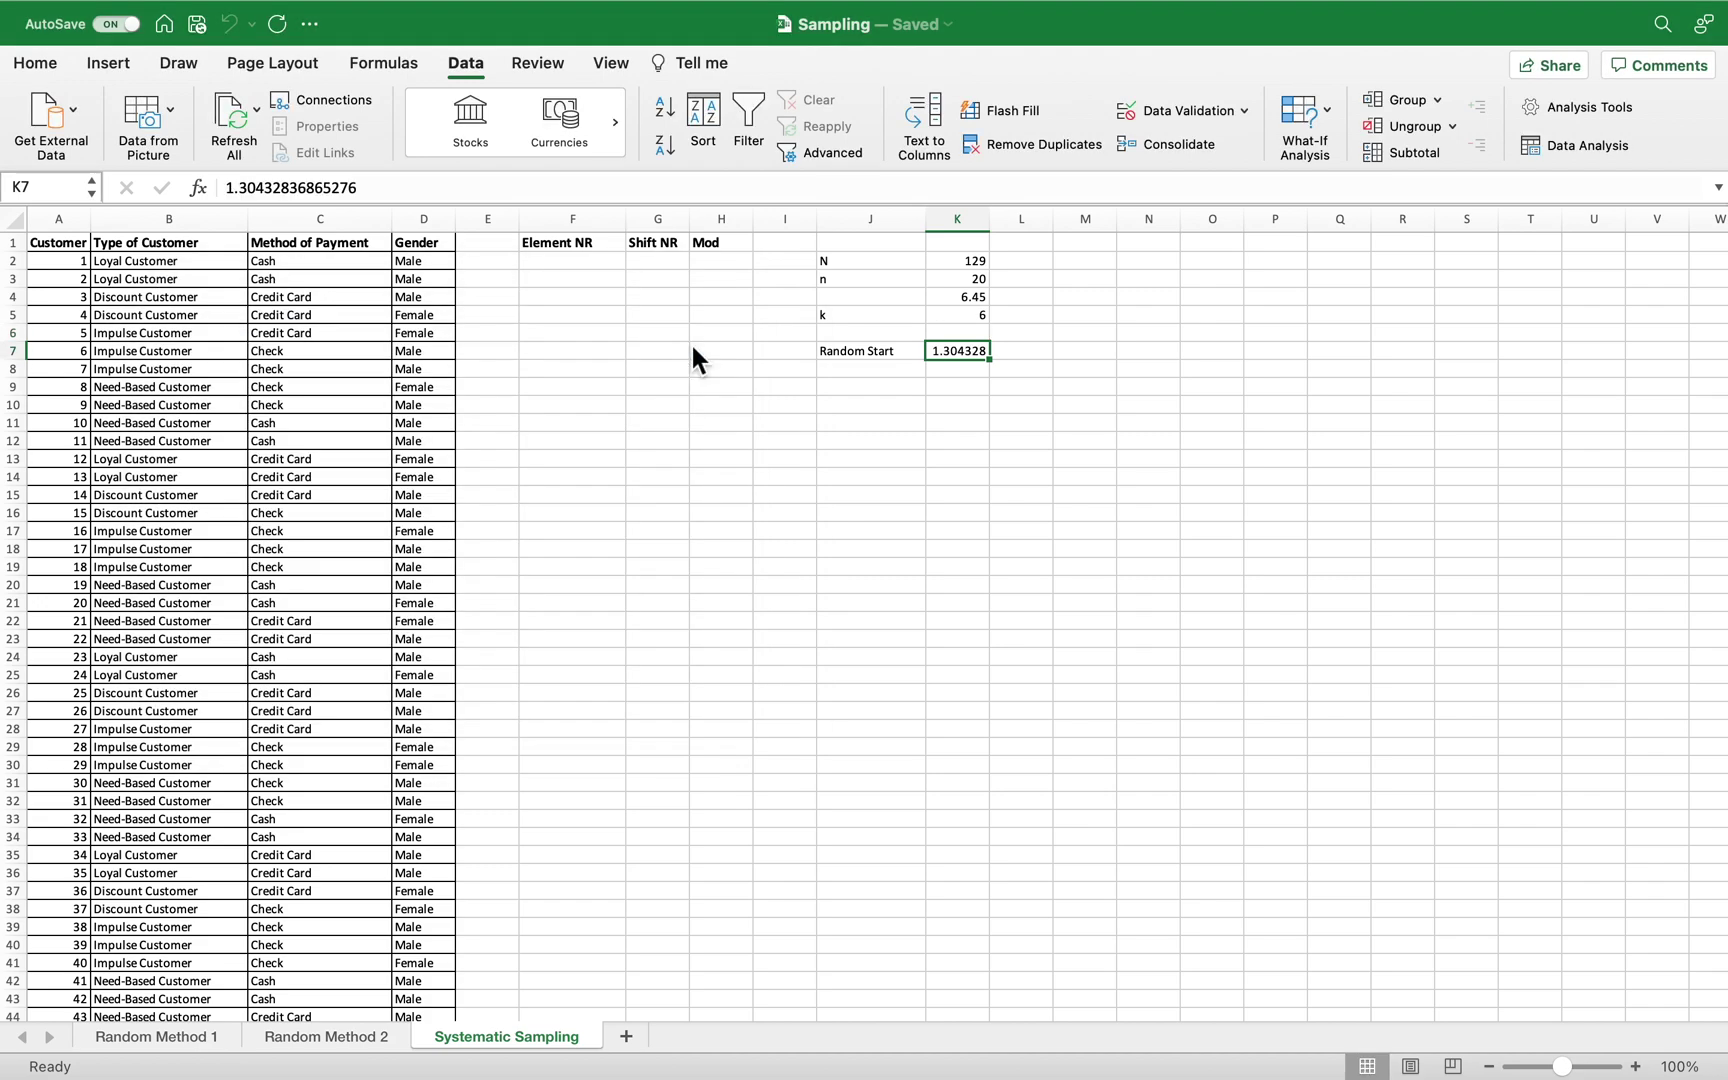
# Round the random start to a whole number in cell K8 with the formula =ROUND(K7,0)
pyautogui.click(980, 372)
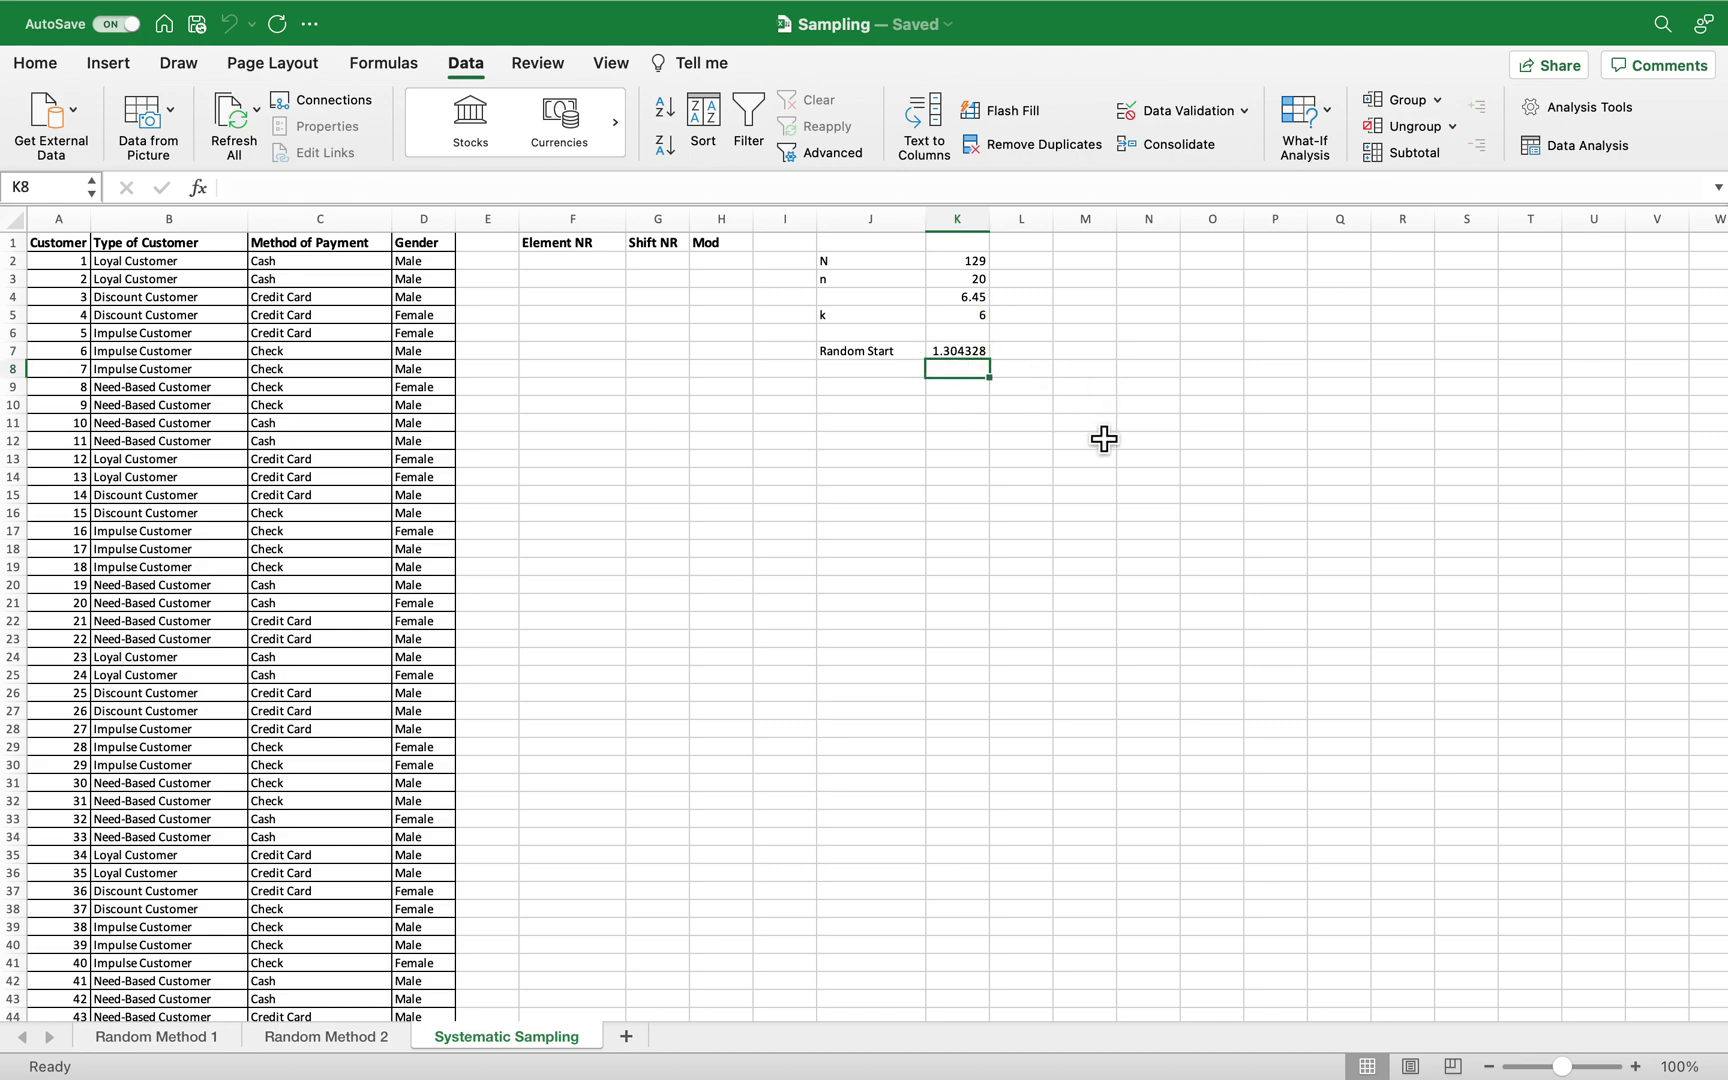
pyautogui.write('=ro')
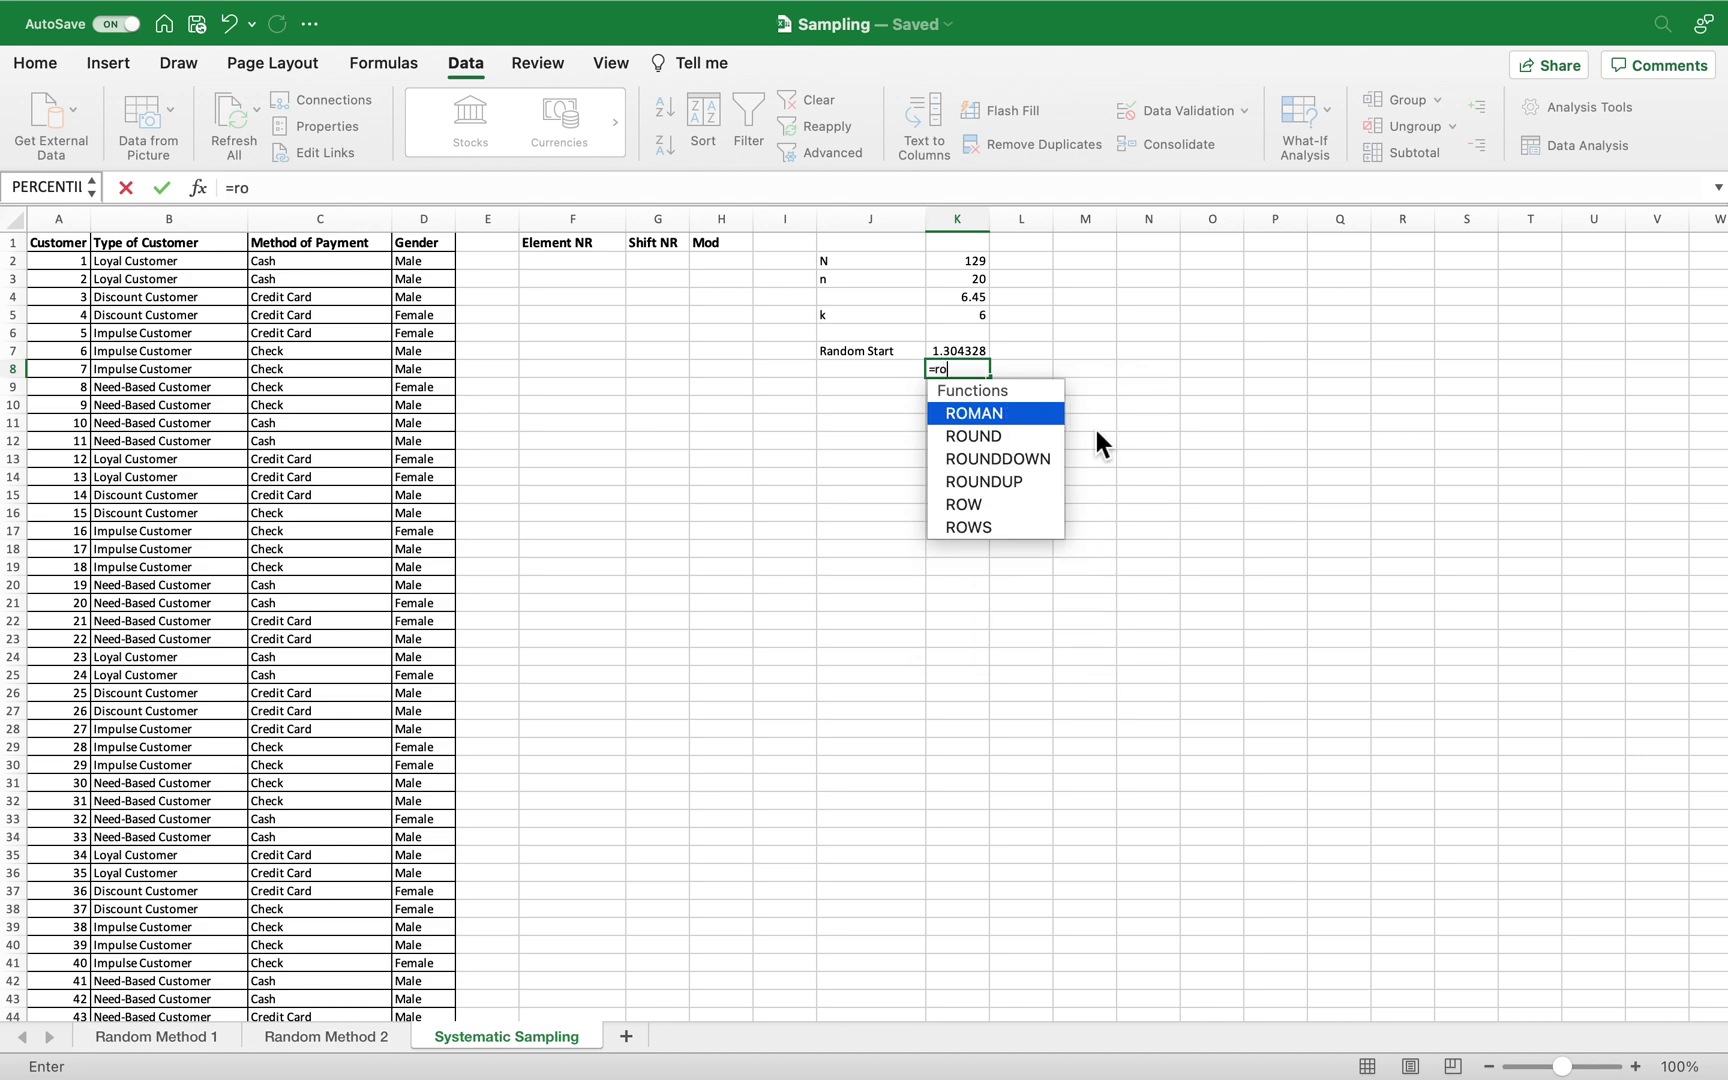
pyautogui.doubleClick(965, 435)
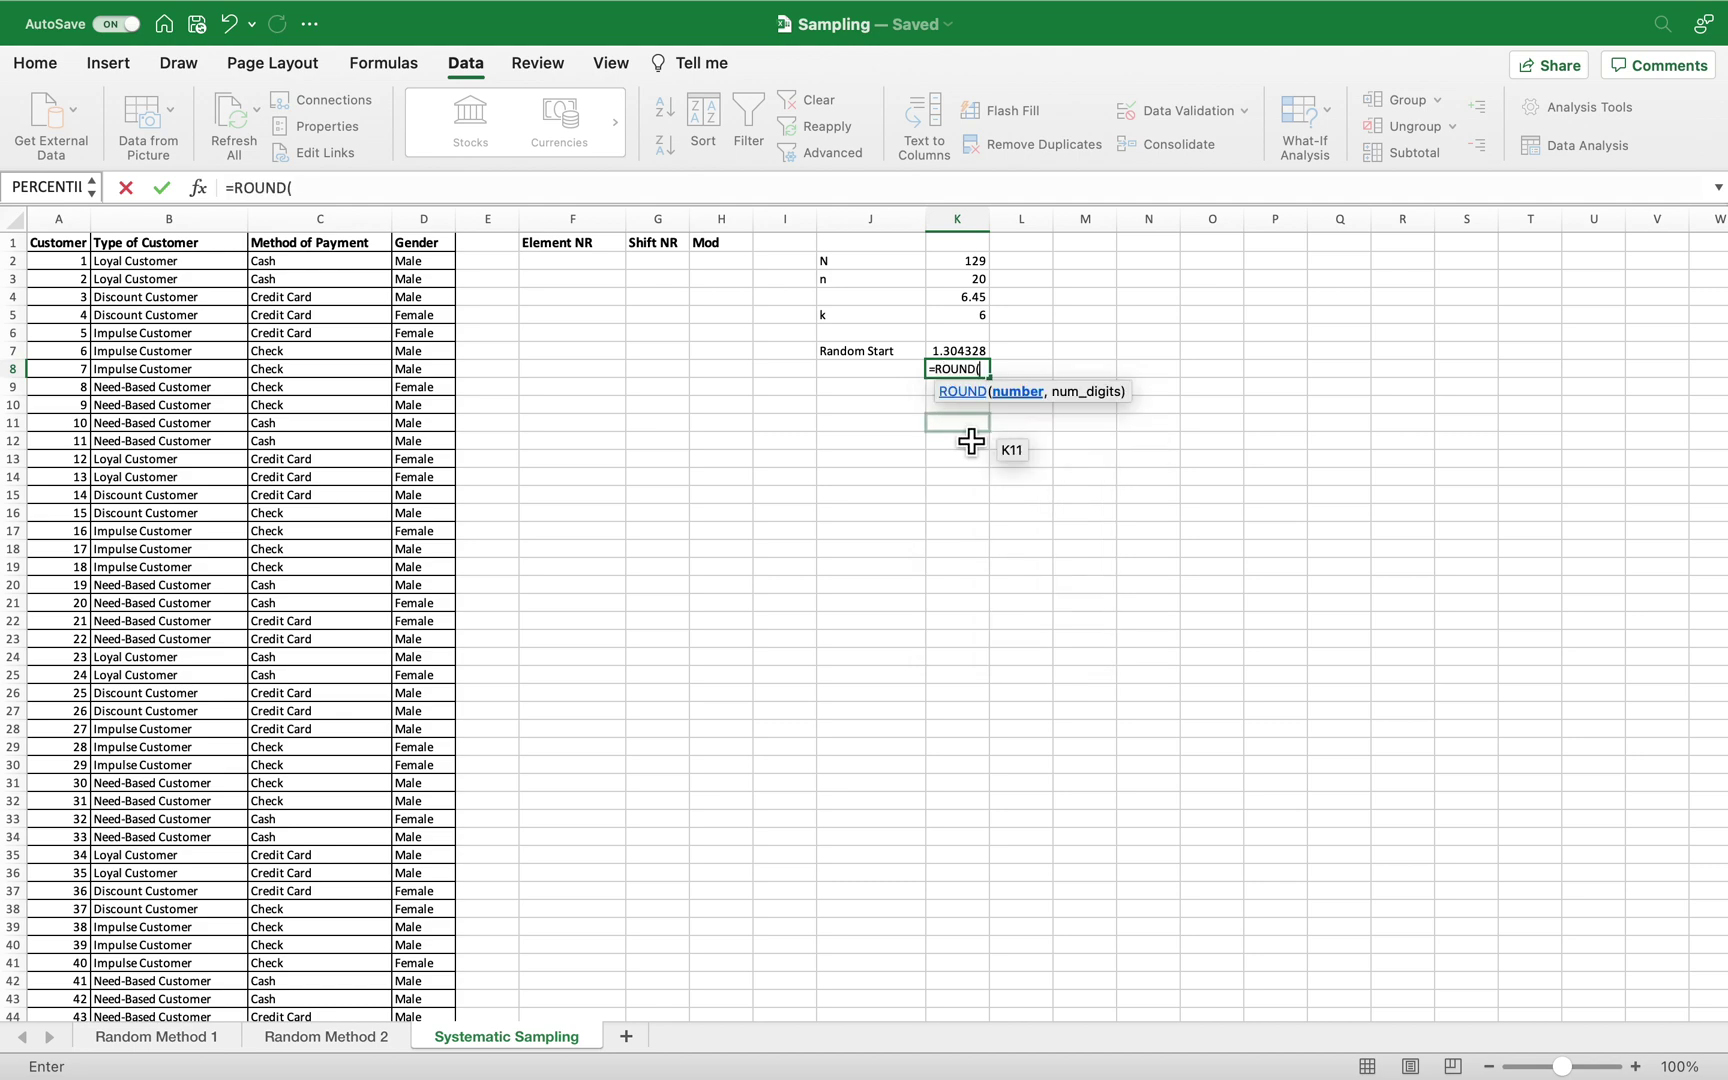
pyautogui.click(958, 352)
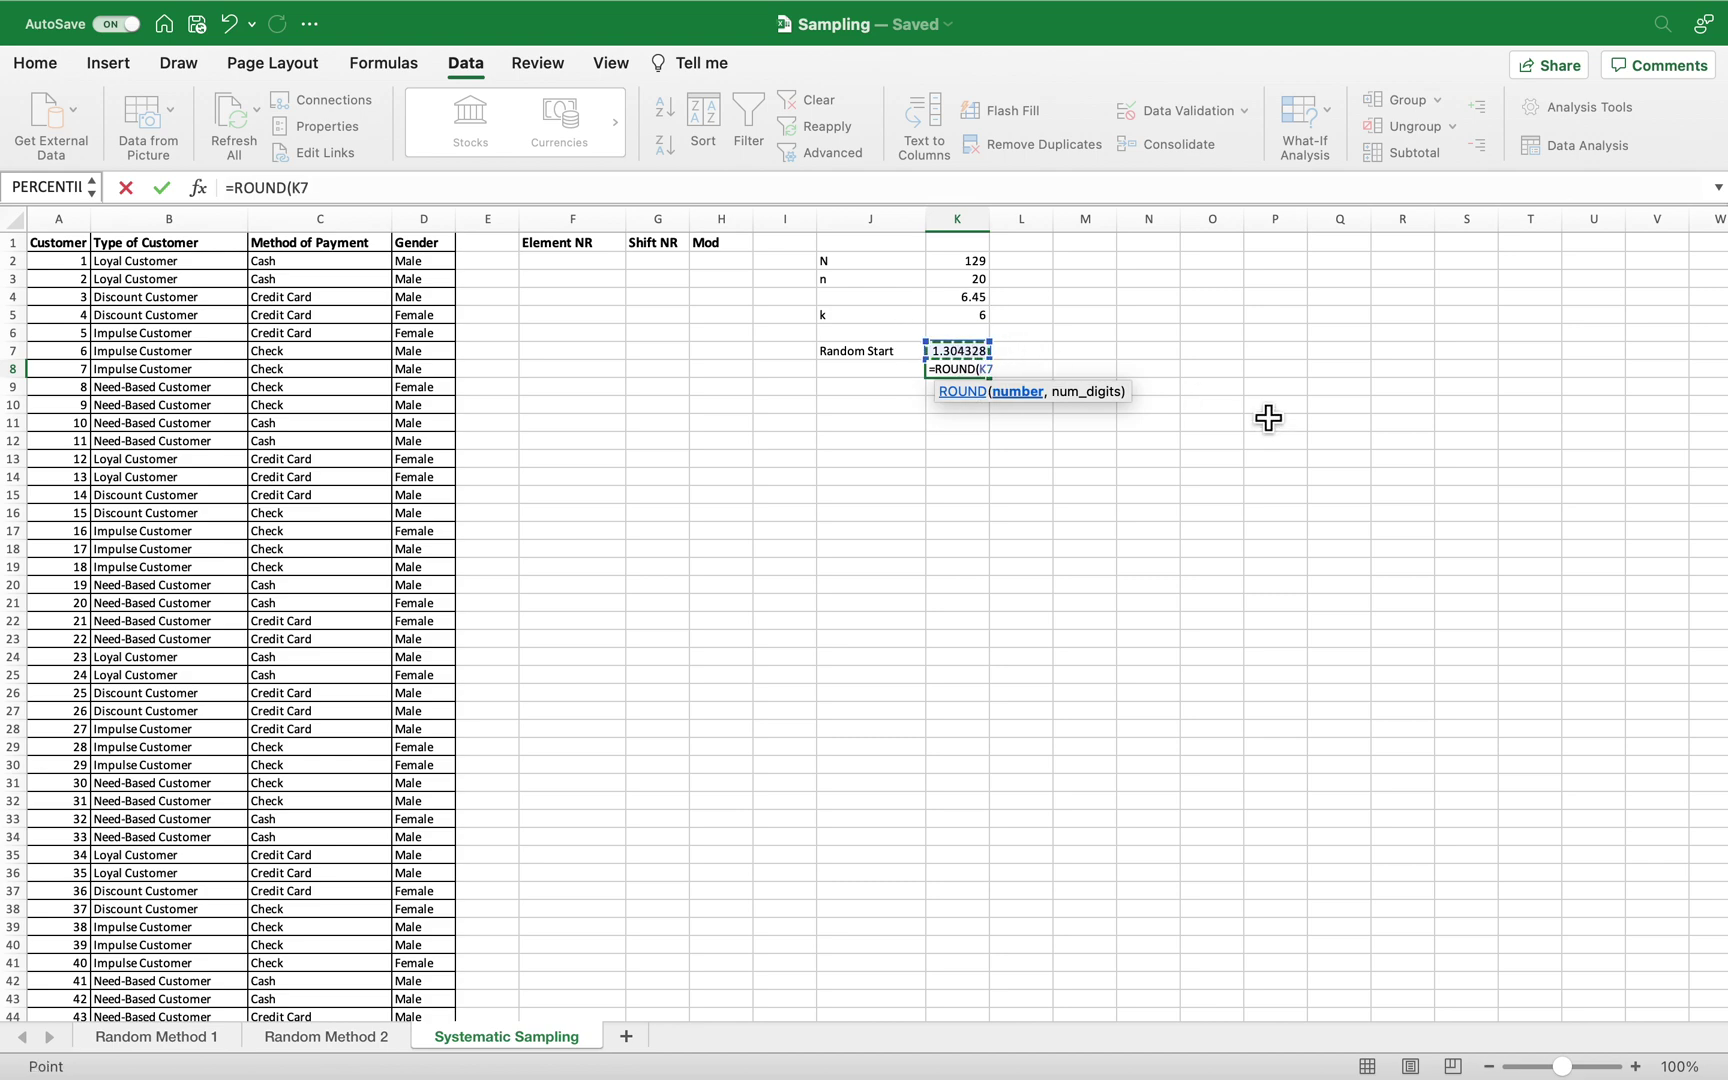
pyautogui.write(',0')
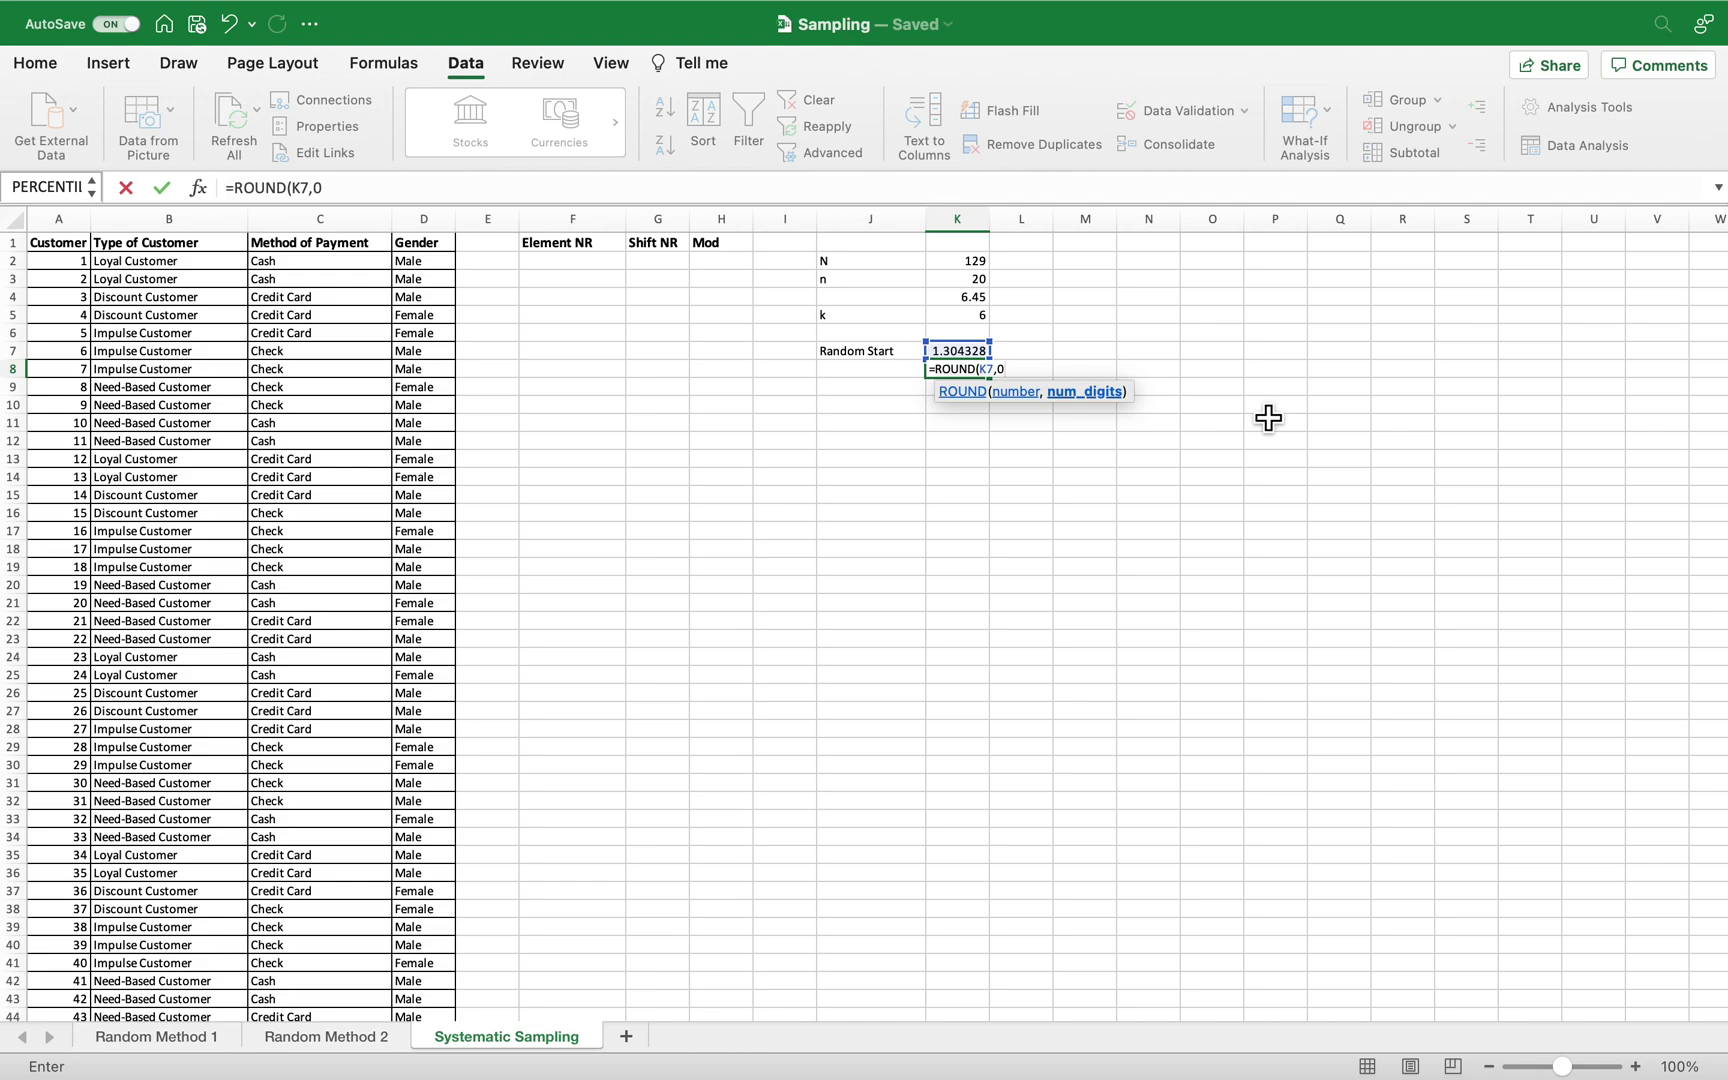
pyautogui.write(')')
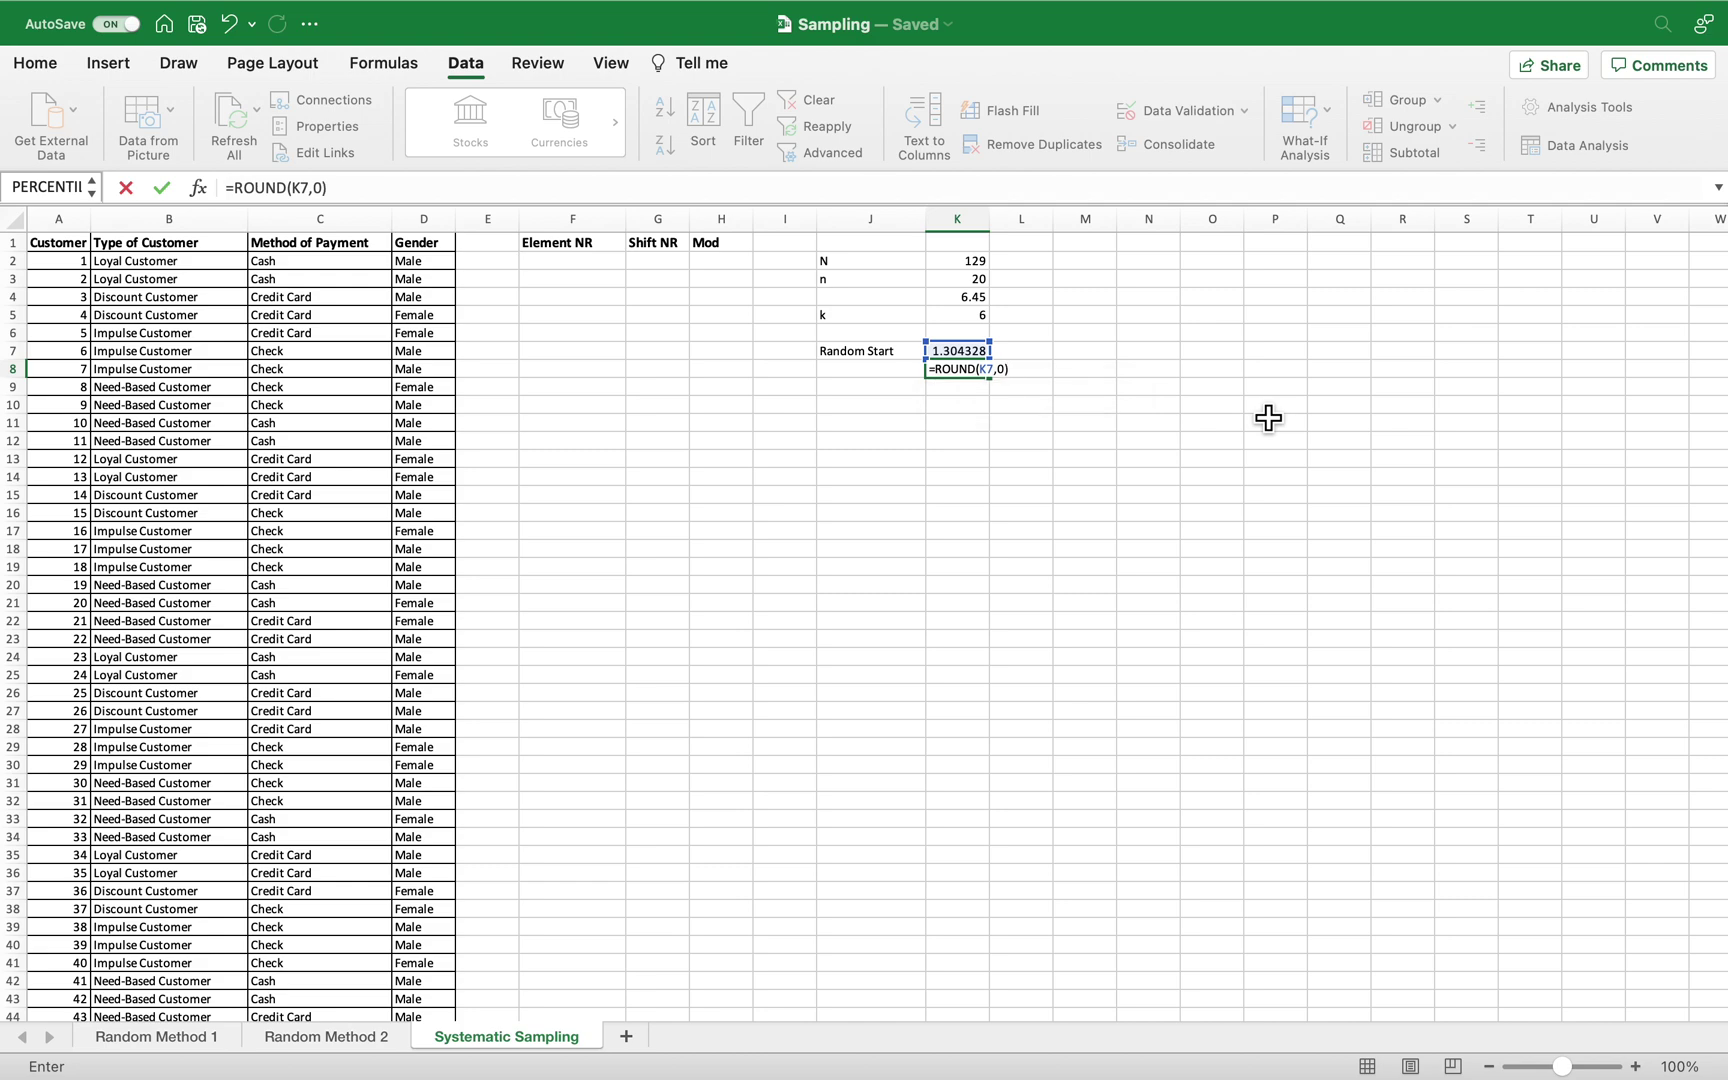
pyautogui.press('Return')
pyautogui.click(1014, 389)
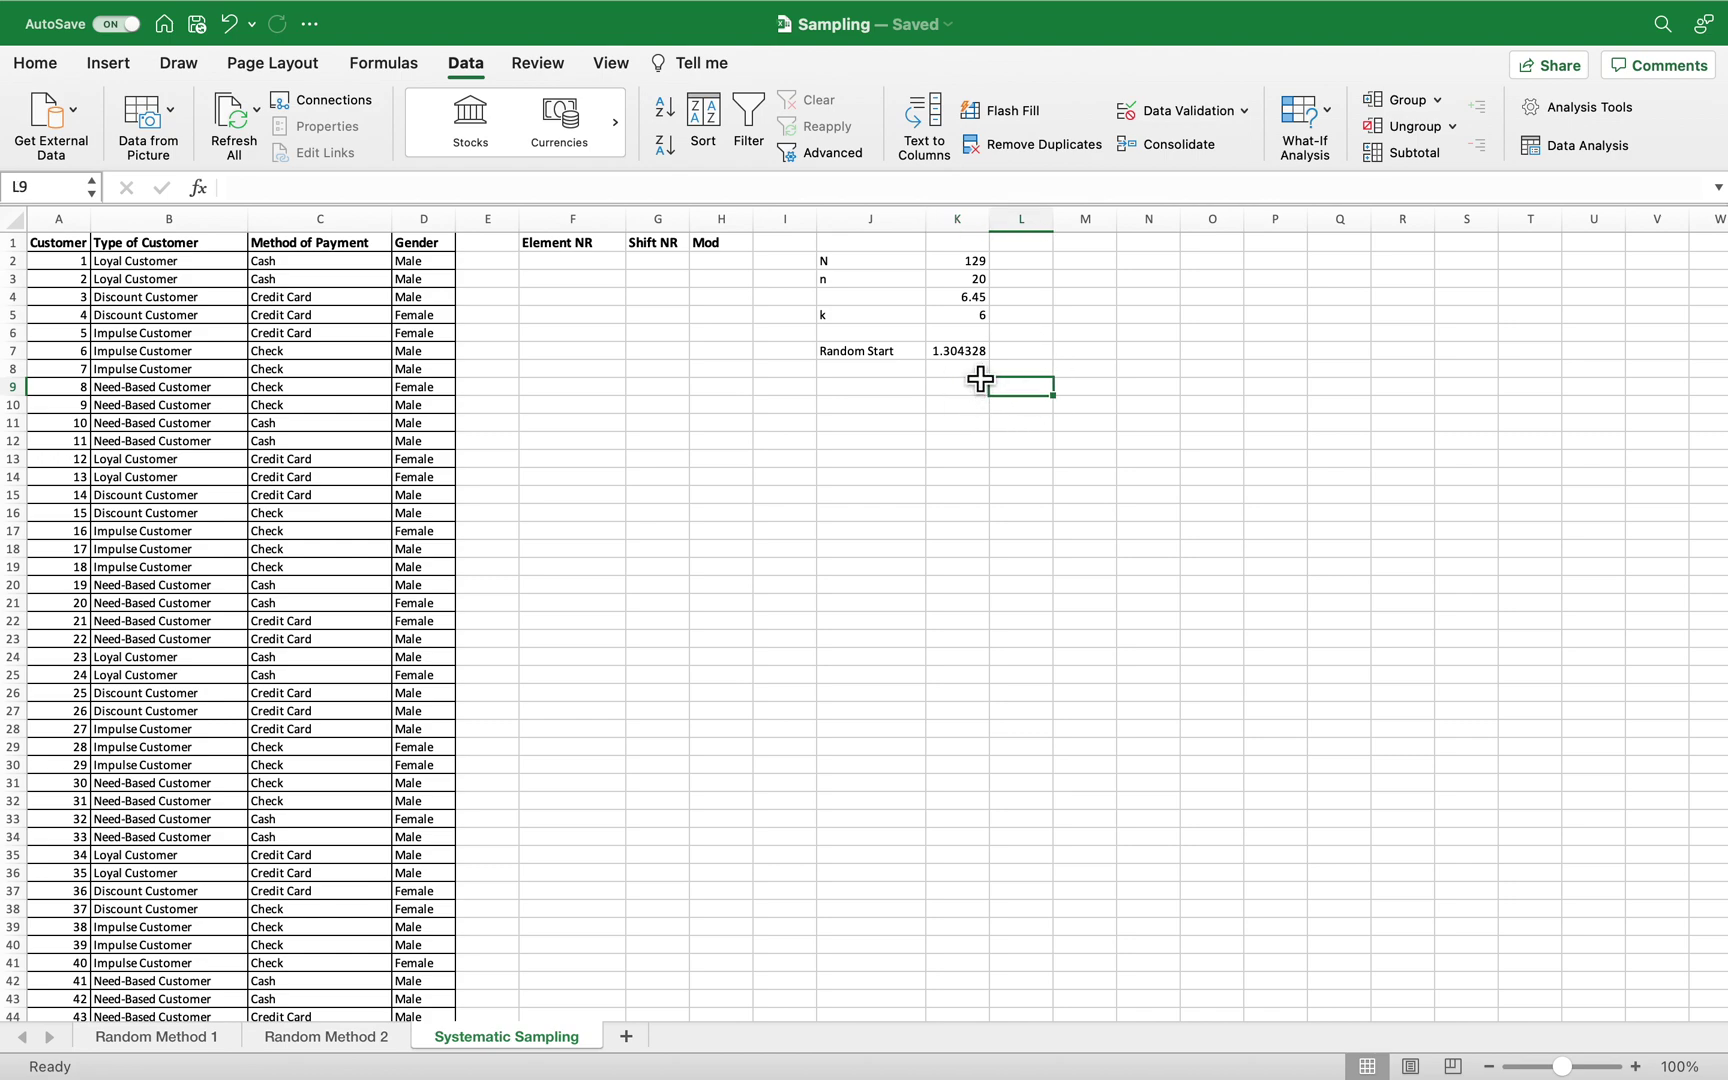
pyautogui.click(981, 371)
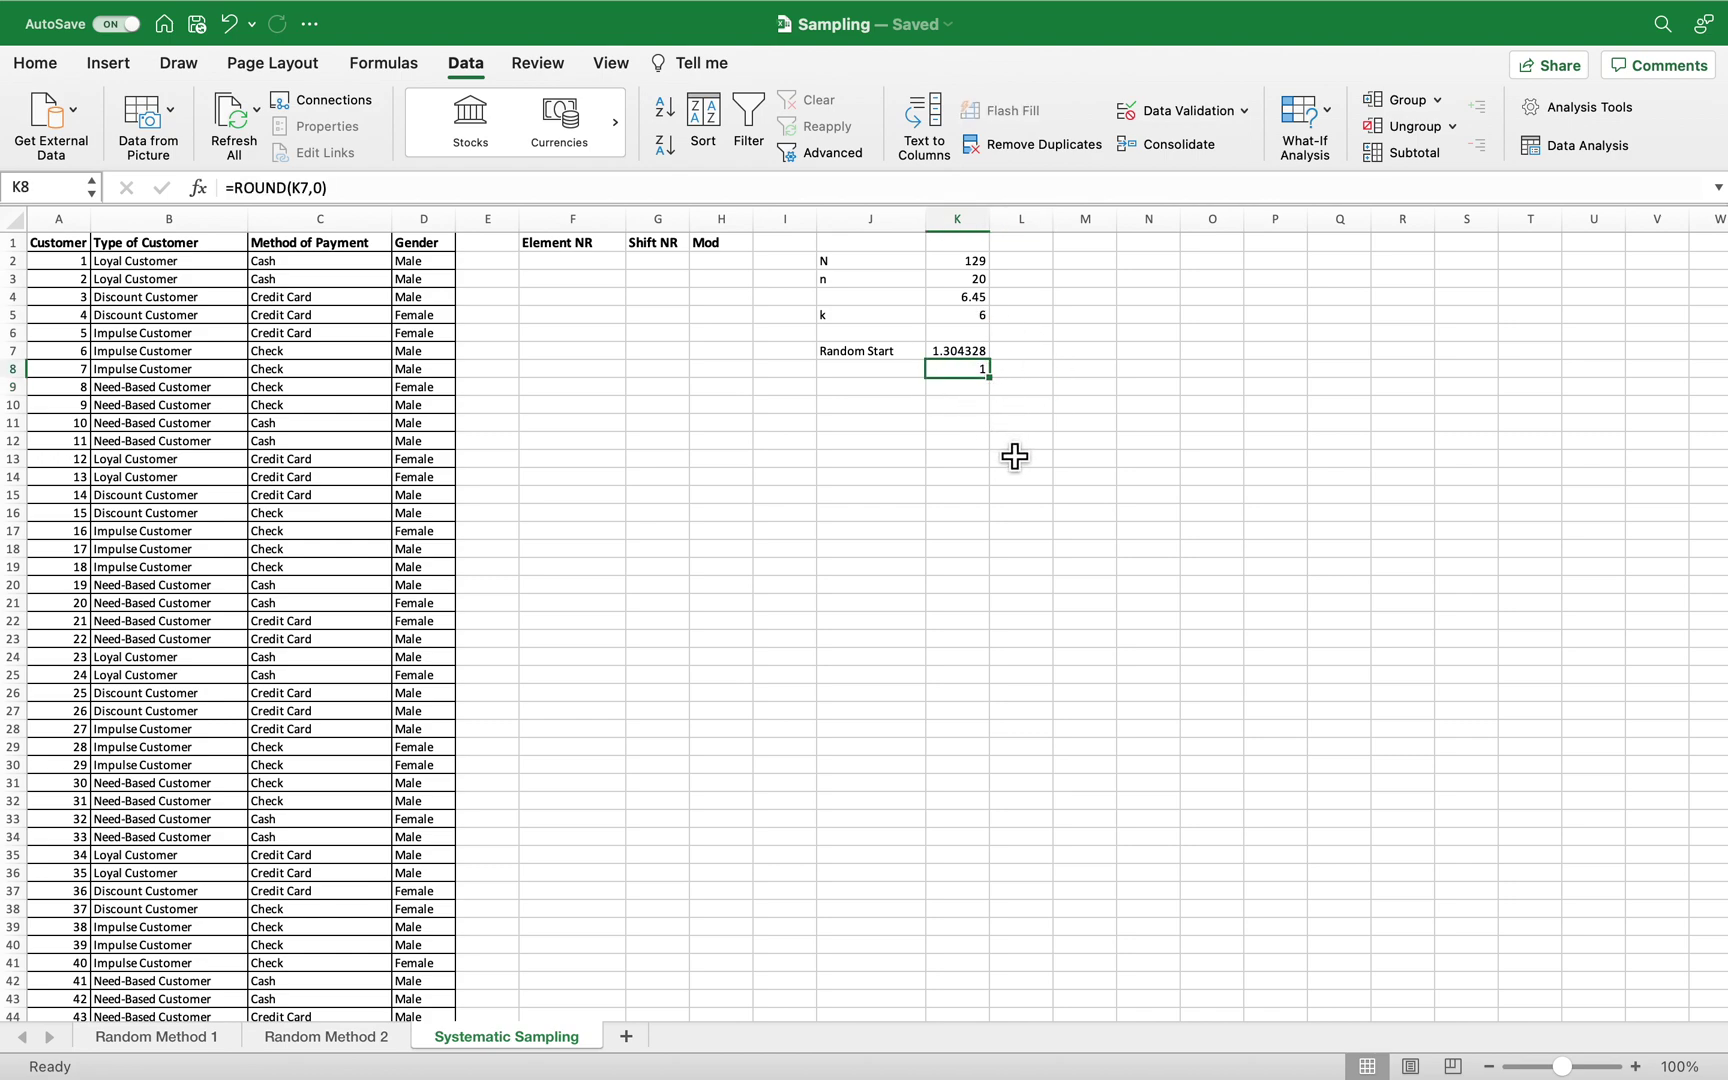
# Number the Element NR column from 1 to 129 by entering 1 and 2 in F2:F3 and extending the series to F130
pyautogui.click(580, 264)
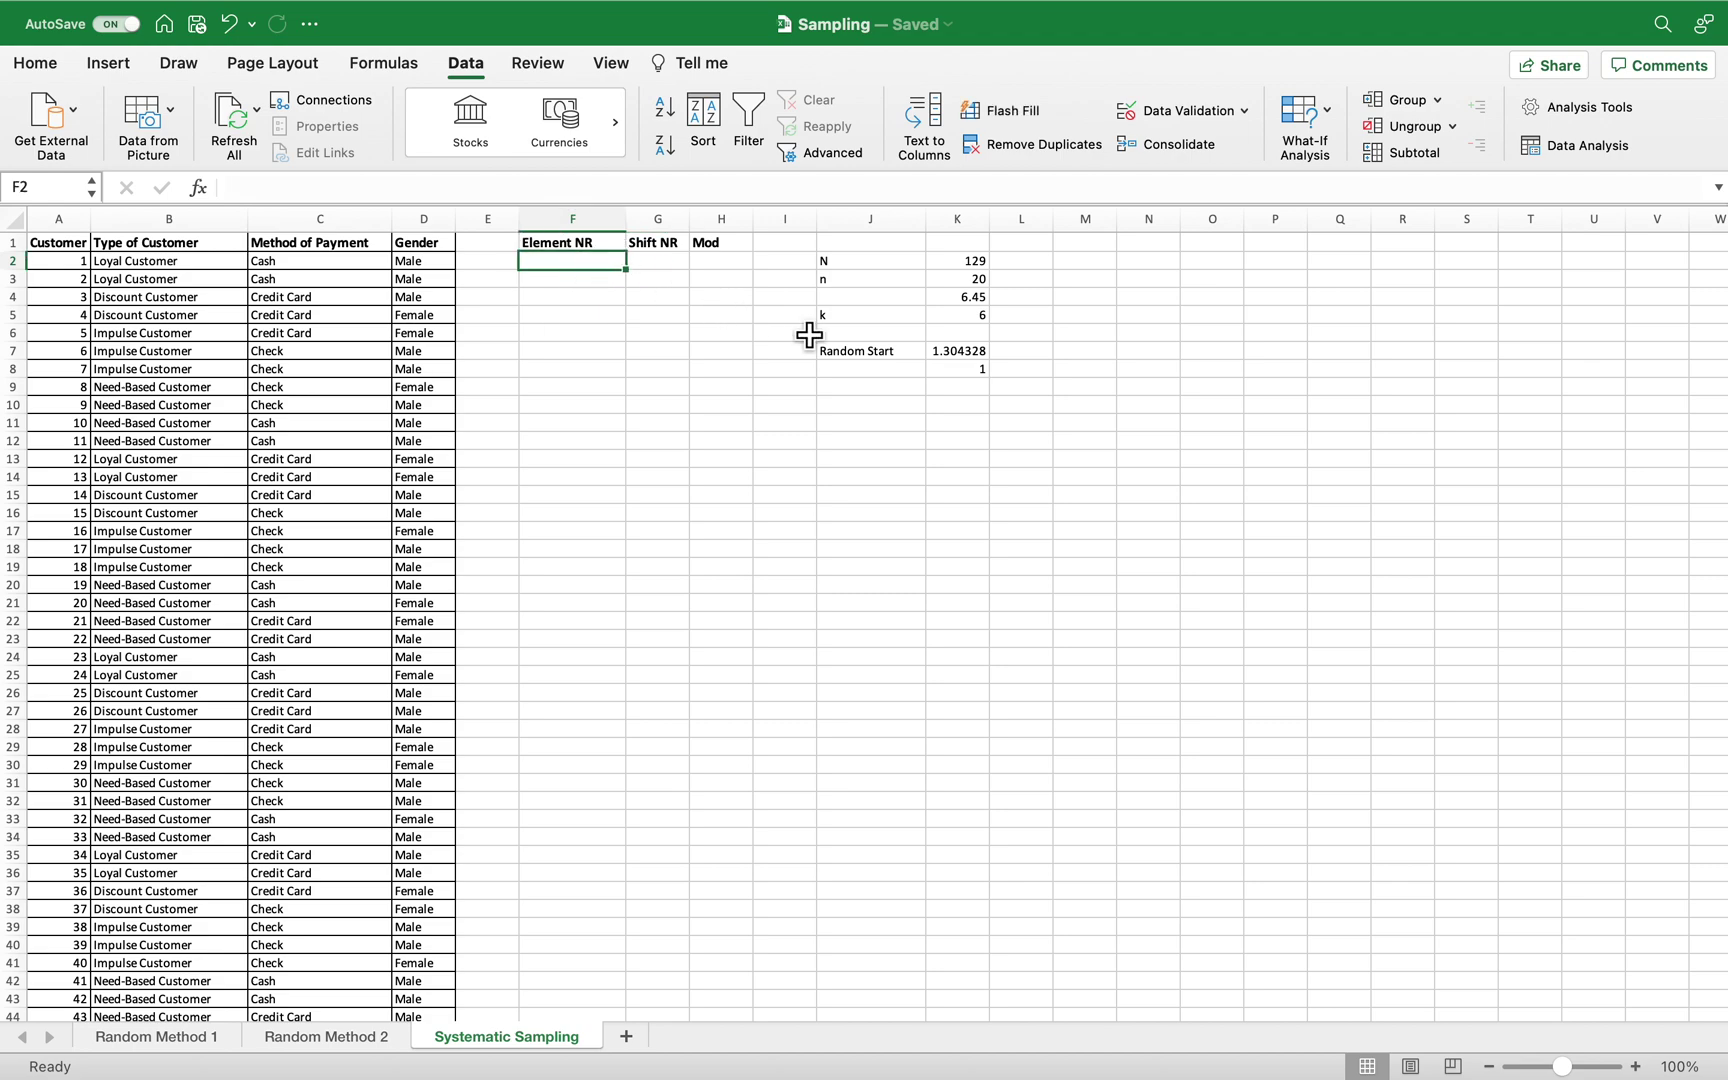
pyautogui.write('1')
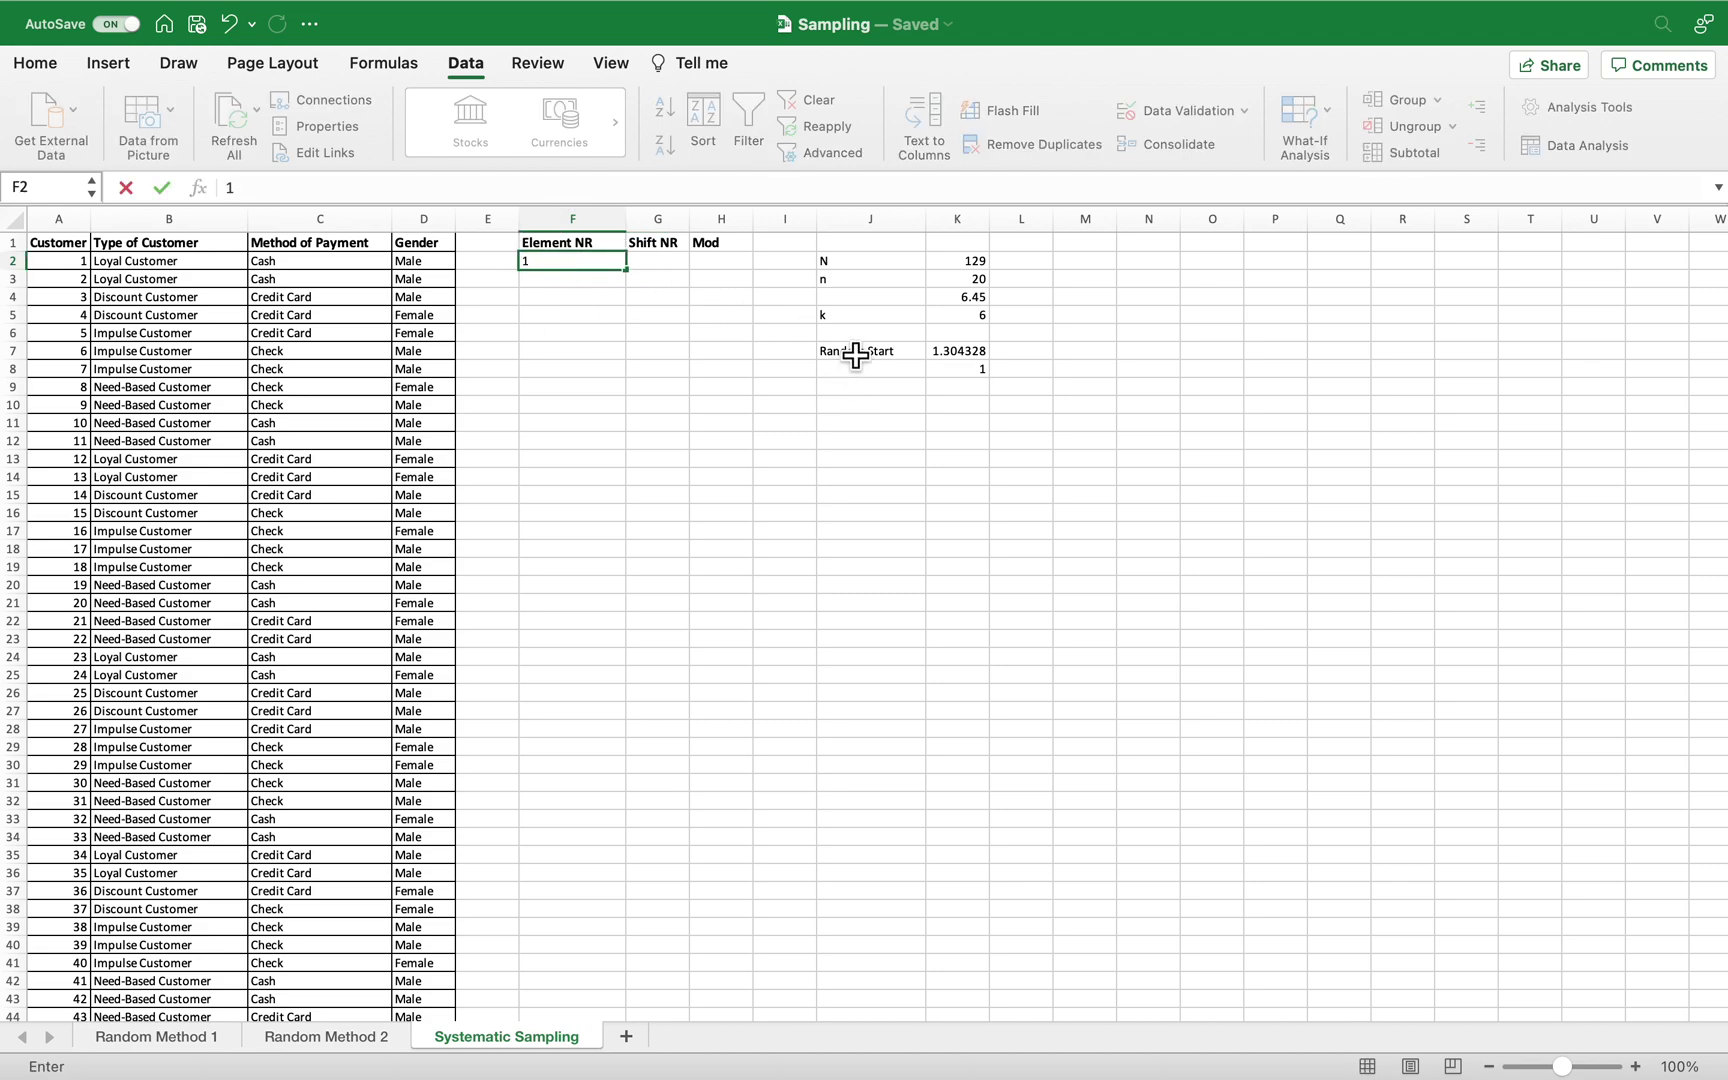
pyautogui.press('Return')
pyautogui.write('2')
pyautogui.press('Return')
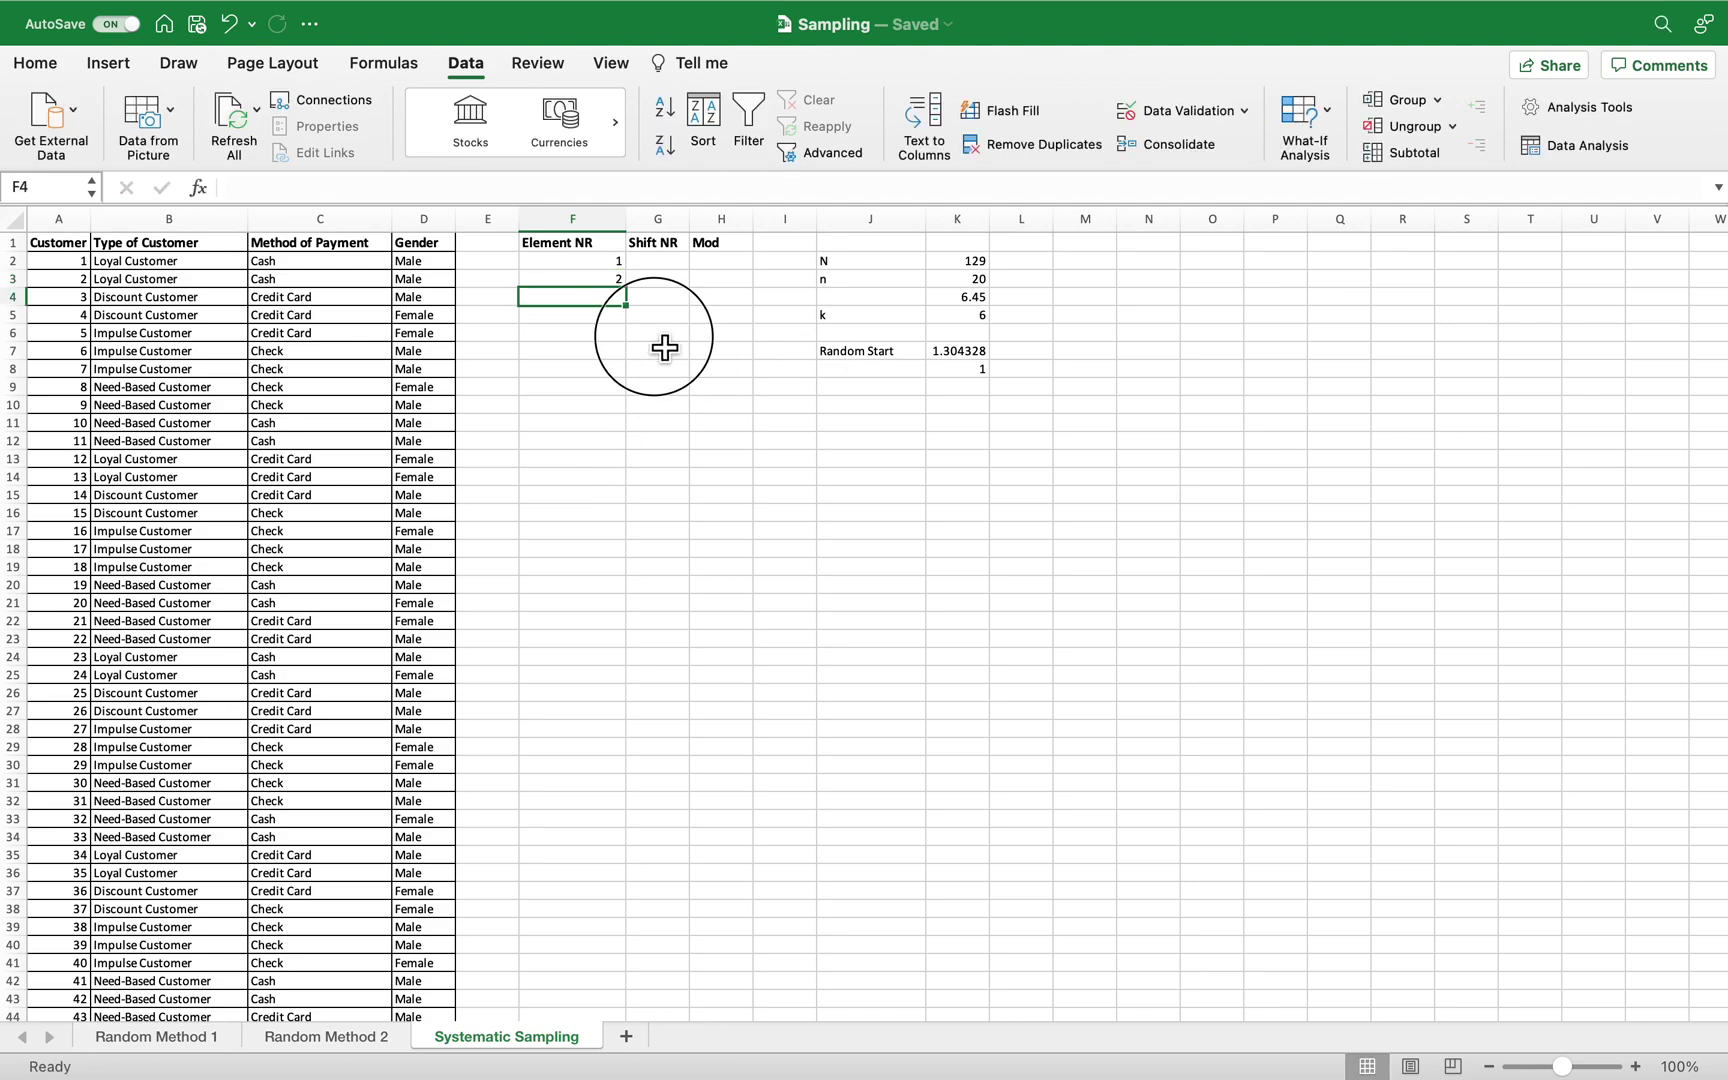
pyautogui.moveTo(612, 262); pyautogui.dragTo(586, 985)
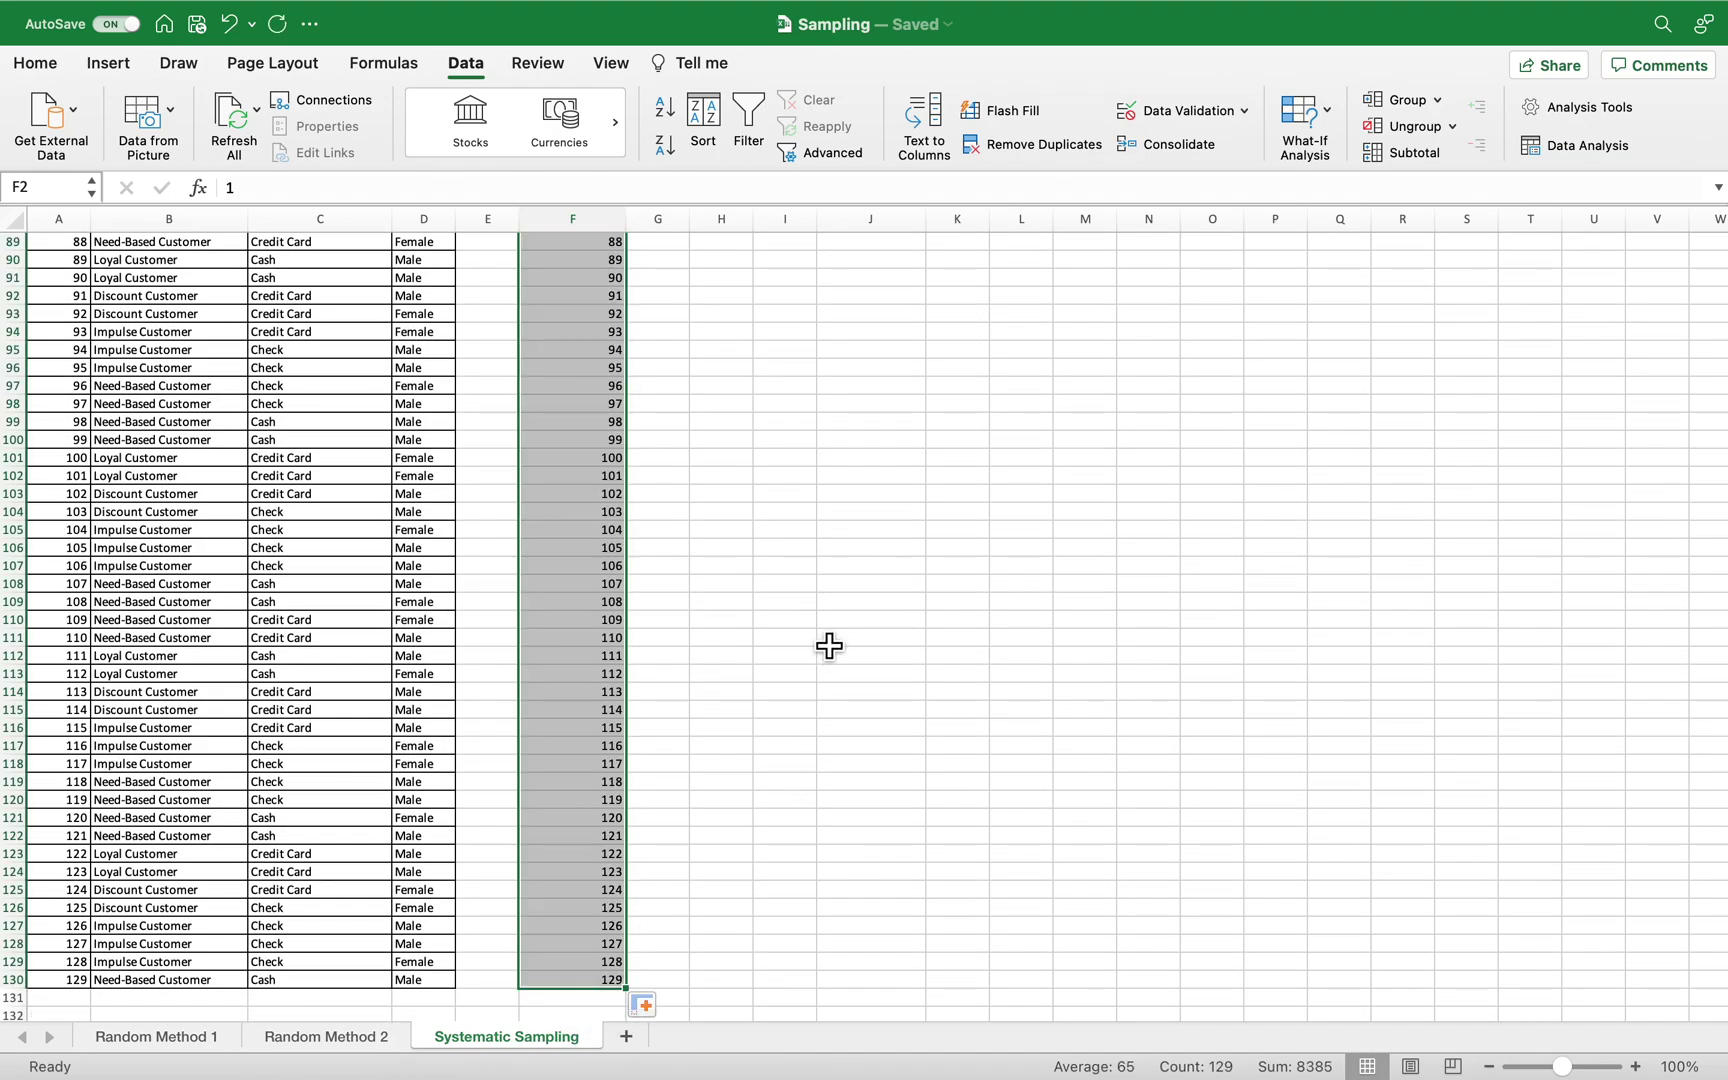
pyautogui.scroll(7, 825, 648)
pyautogui.scroll(20, 717, 500)
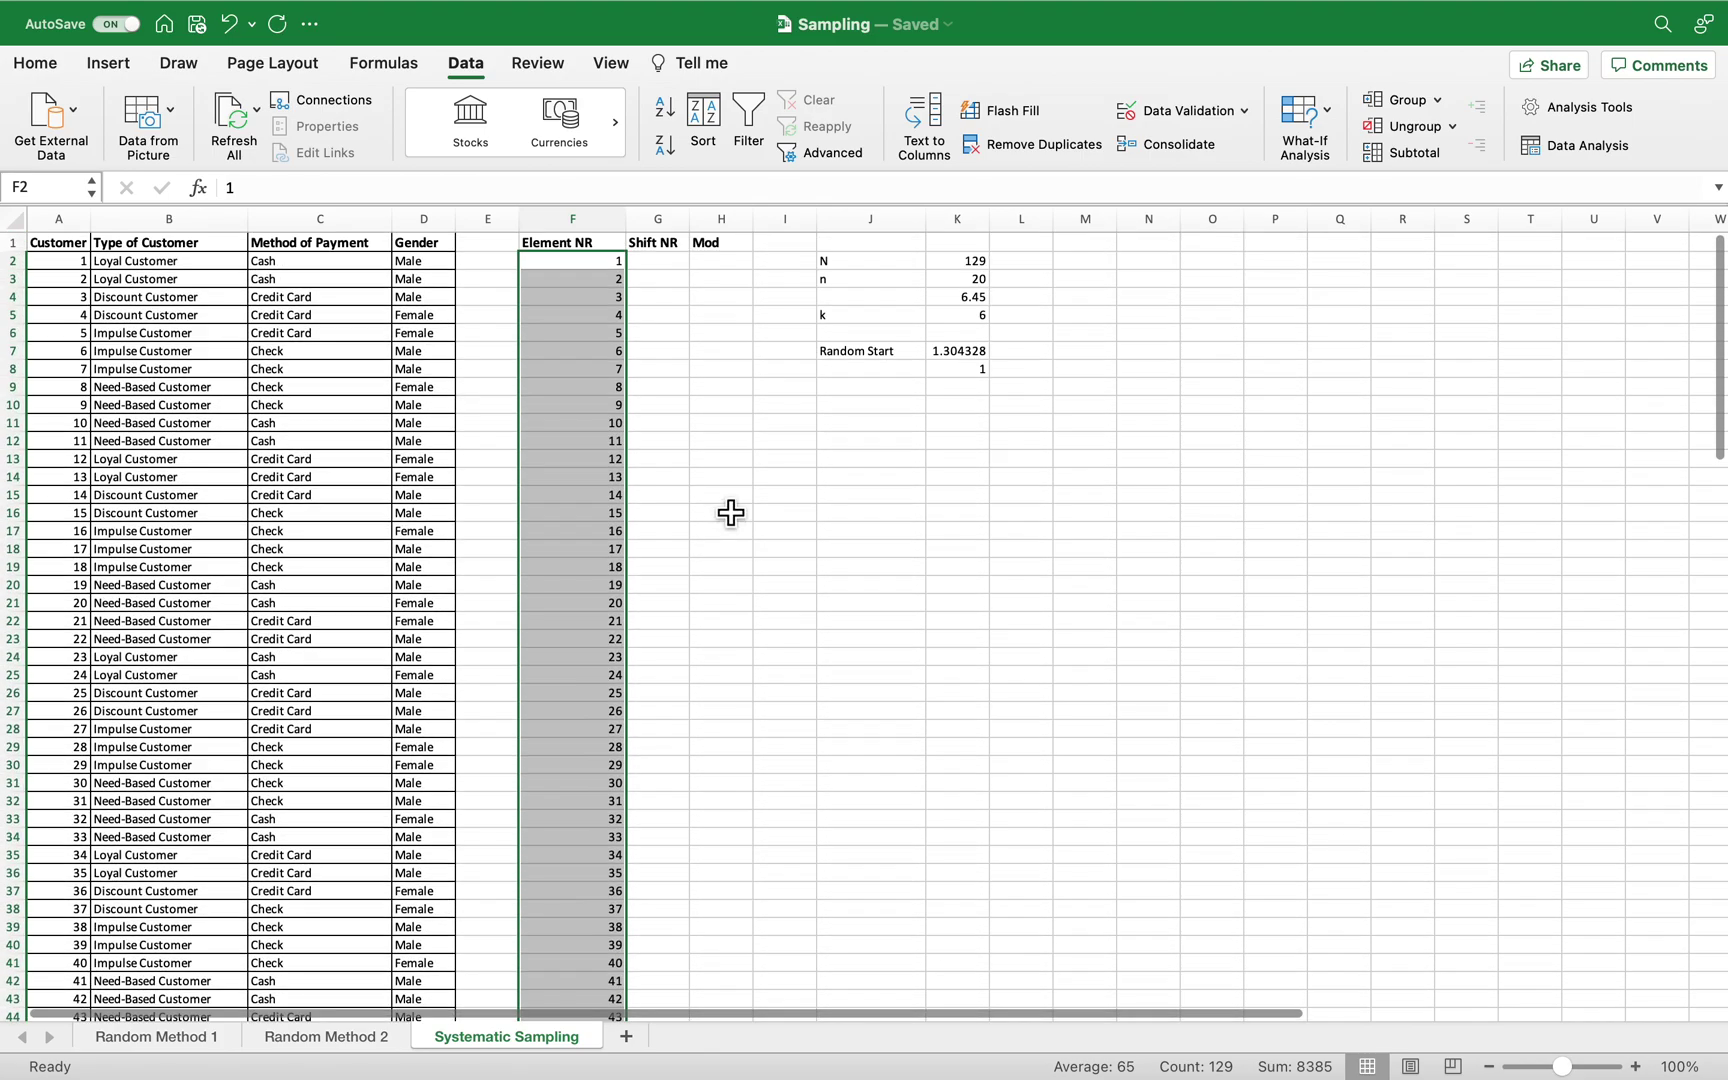
# Enter the formula =F2-$K$8 in cell G2 to shift the element number by the rounded random start
pyautogui.click(675, 264)
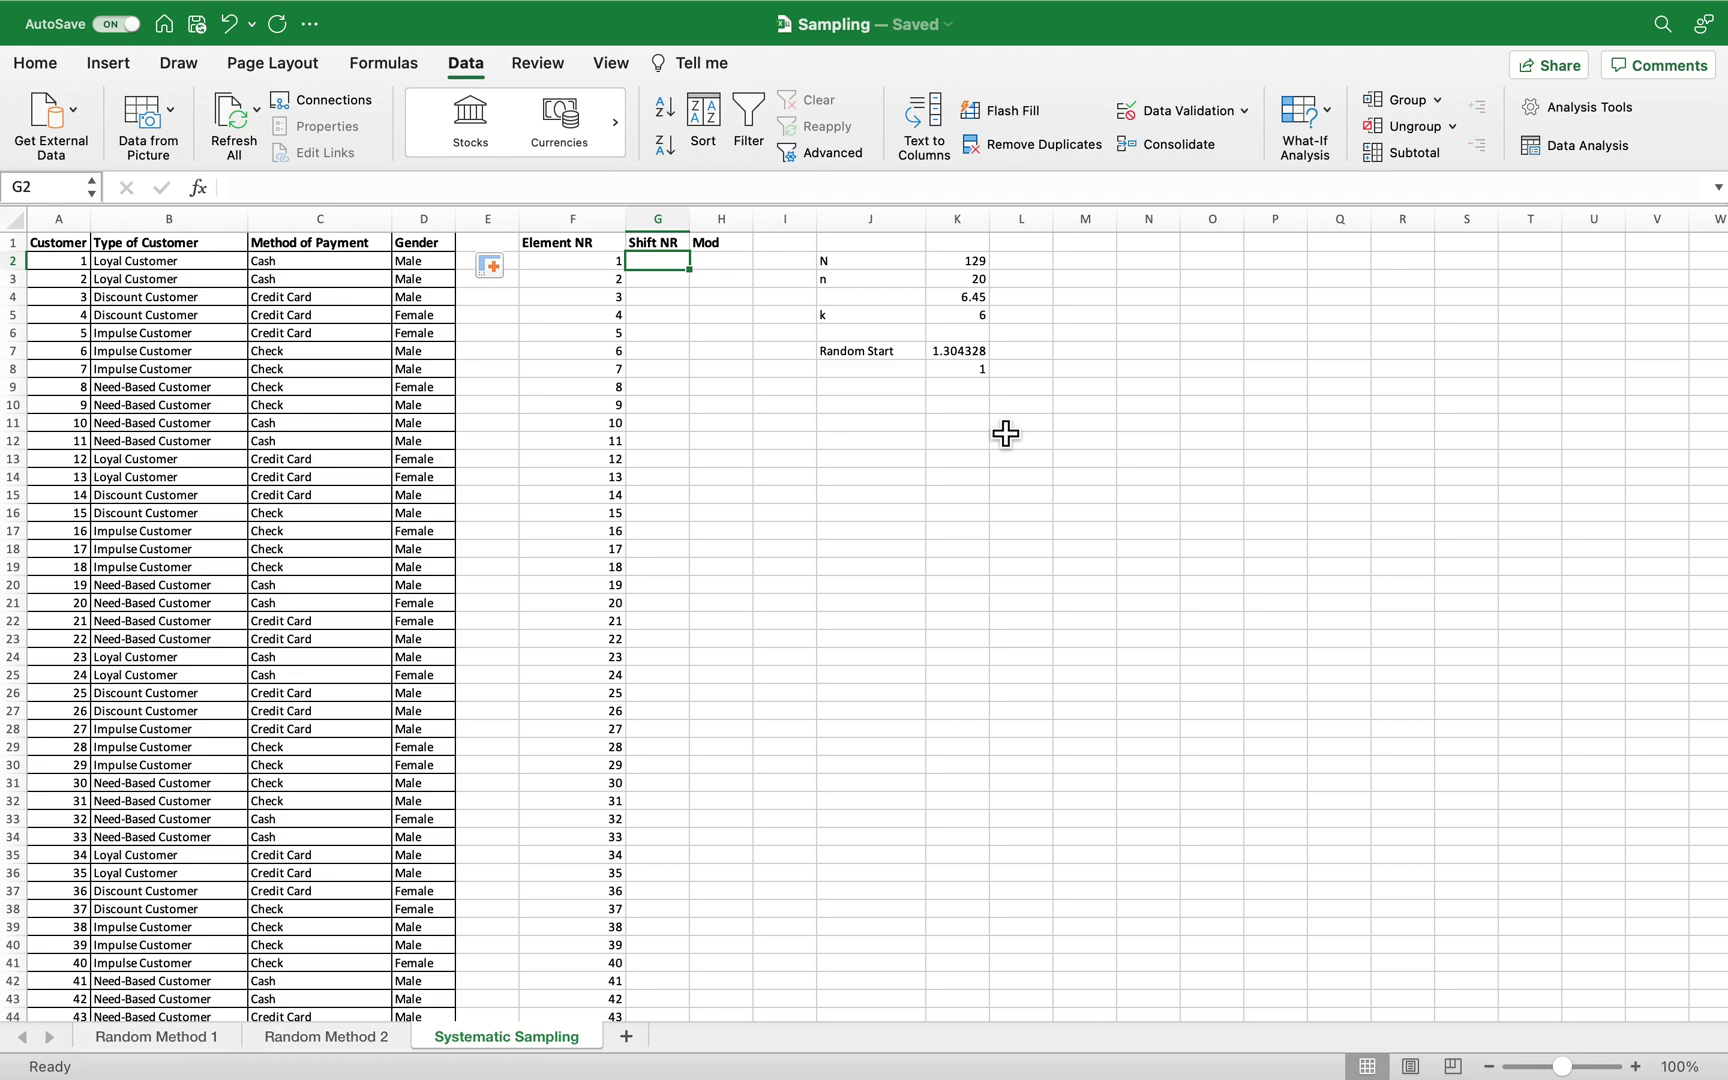
pyautogui.write('=')
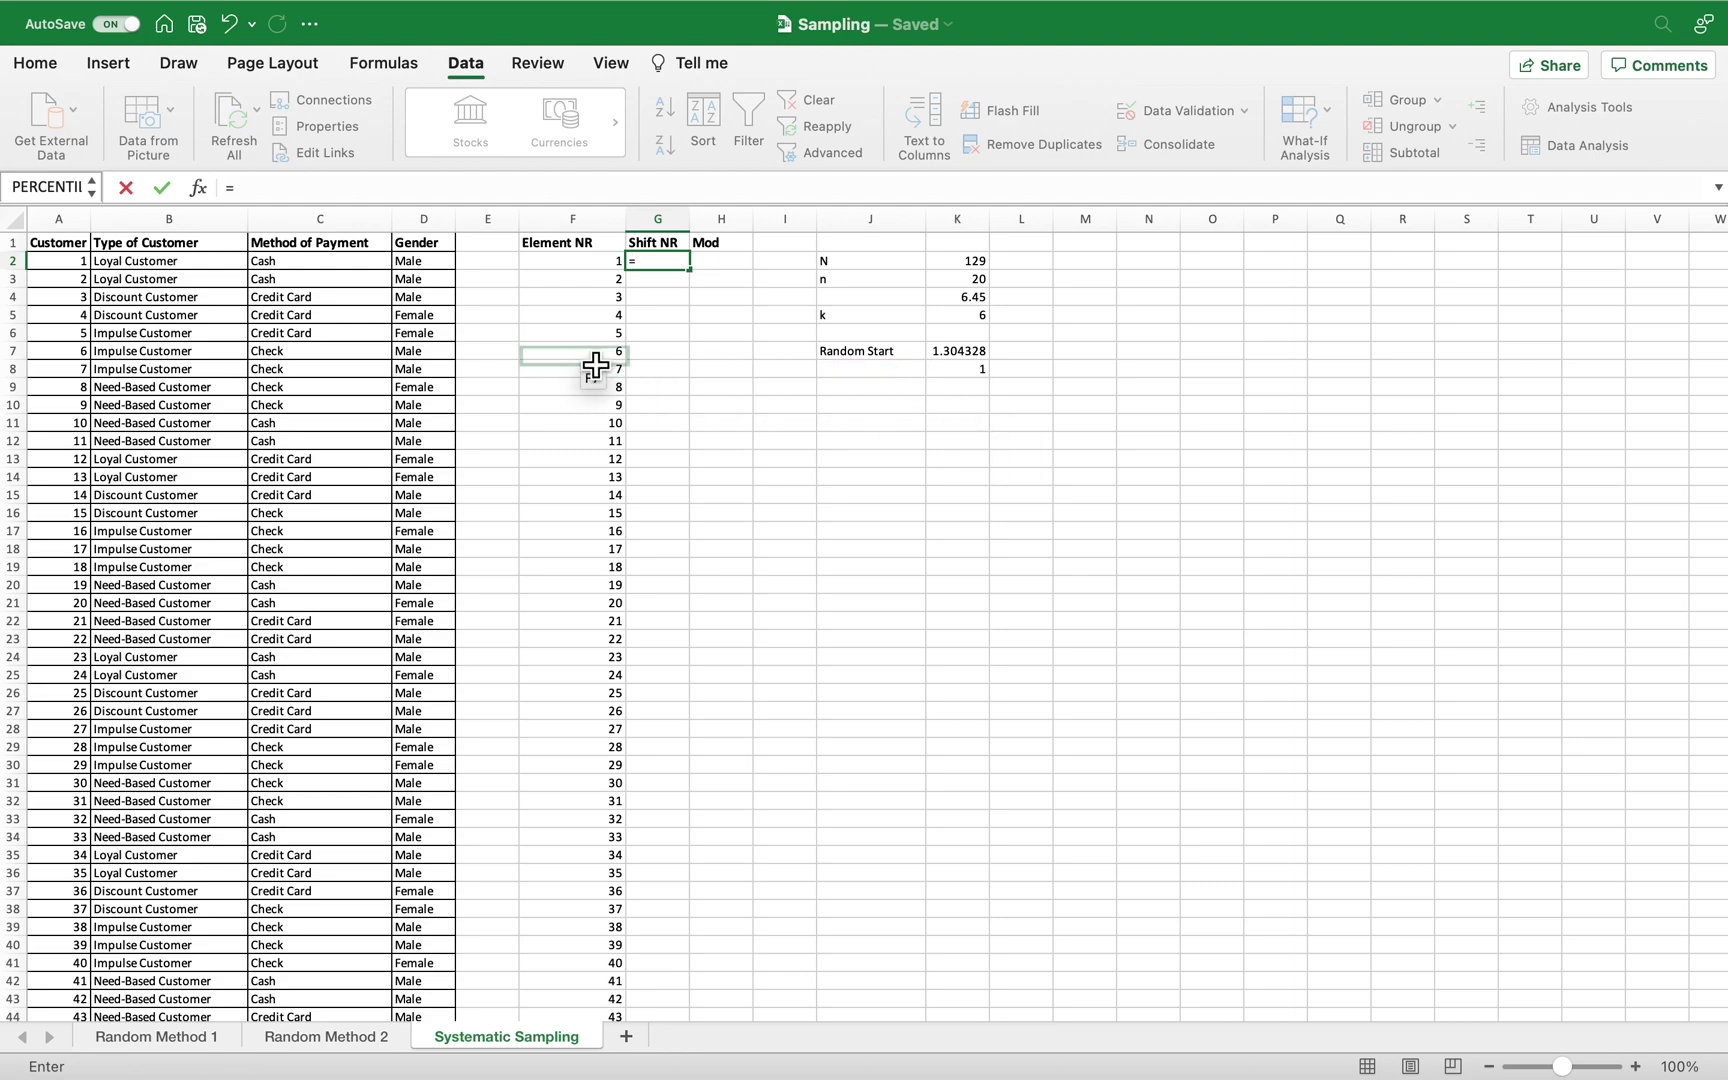
pyautogui.click(575, 273)
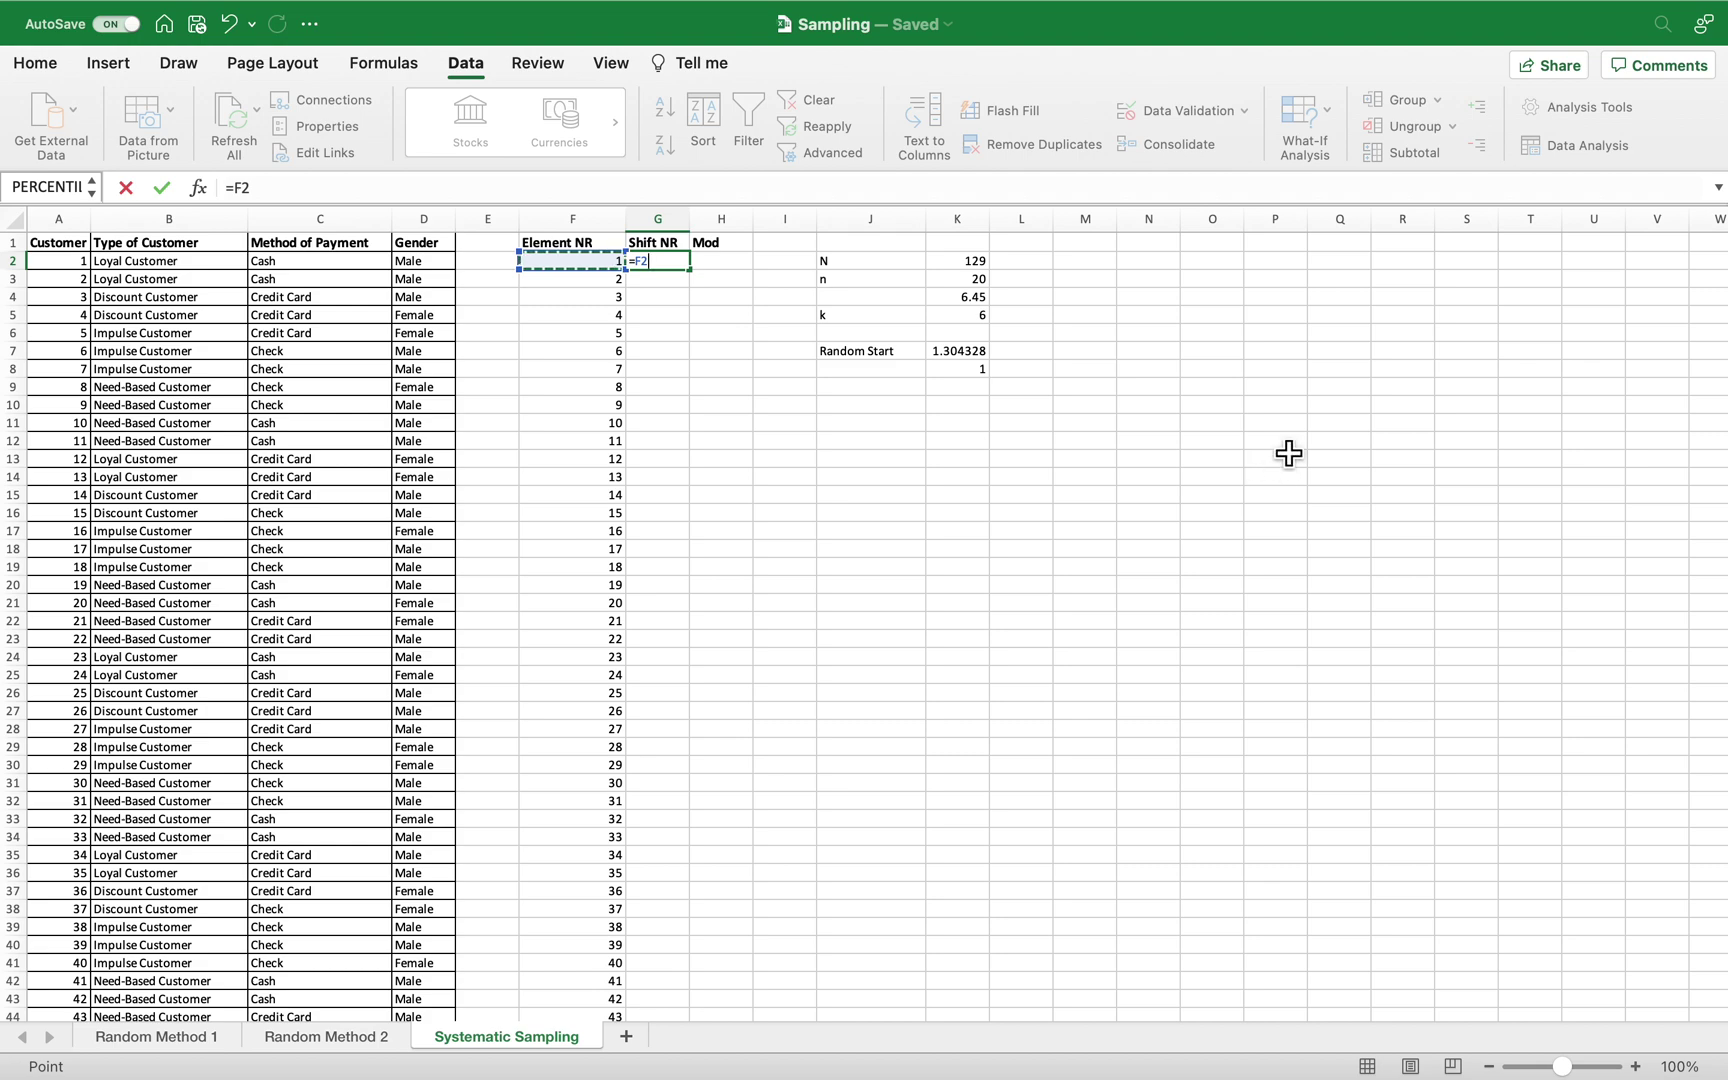
pyautogui.write('-')
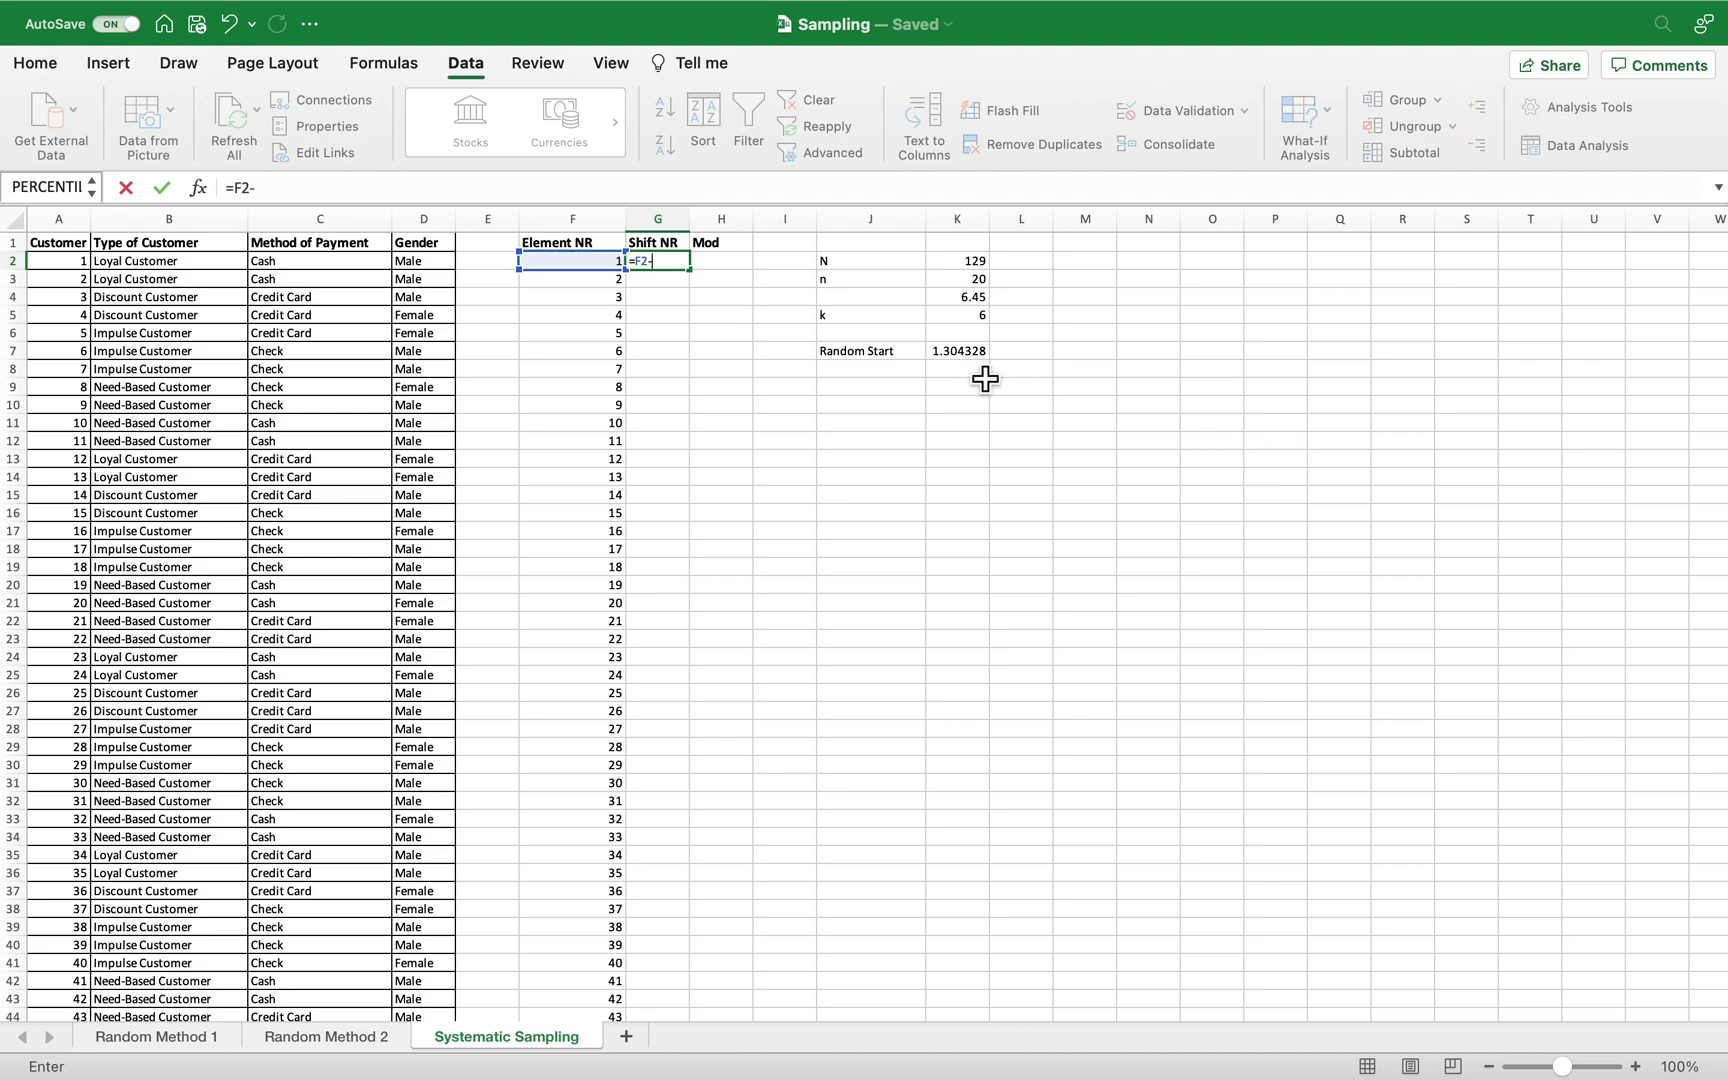
pyautogui.click(984, 372)
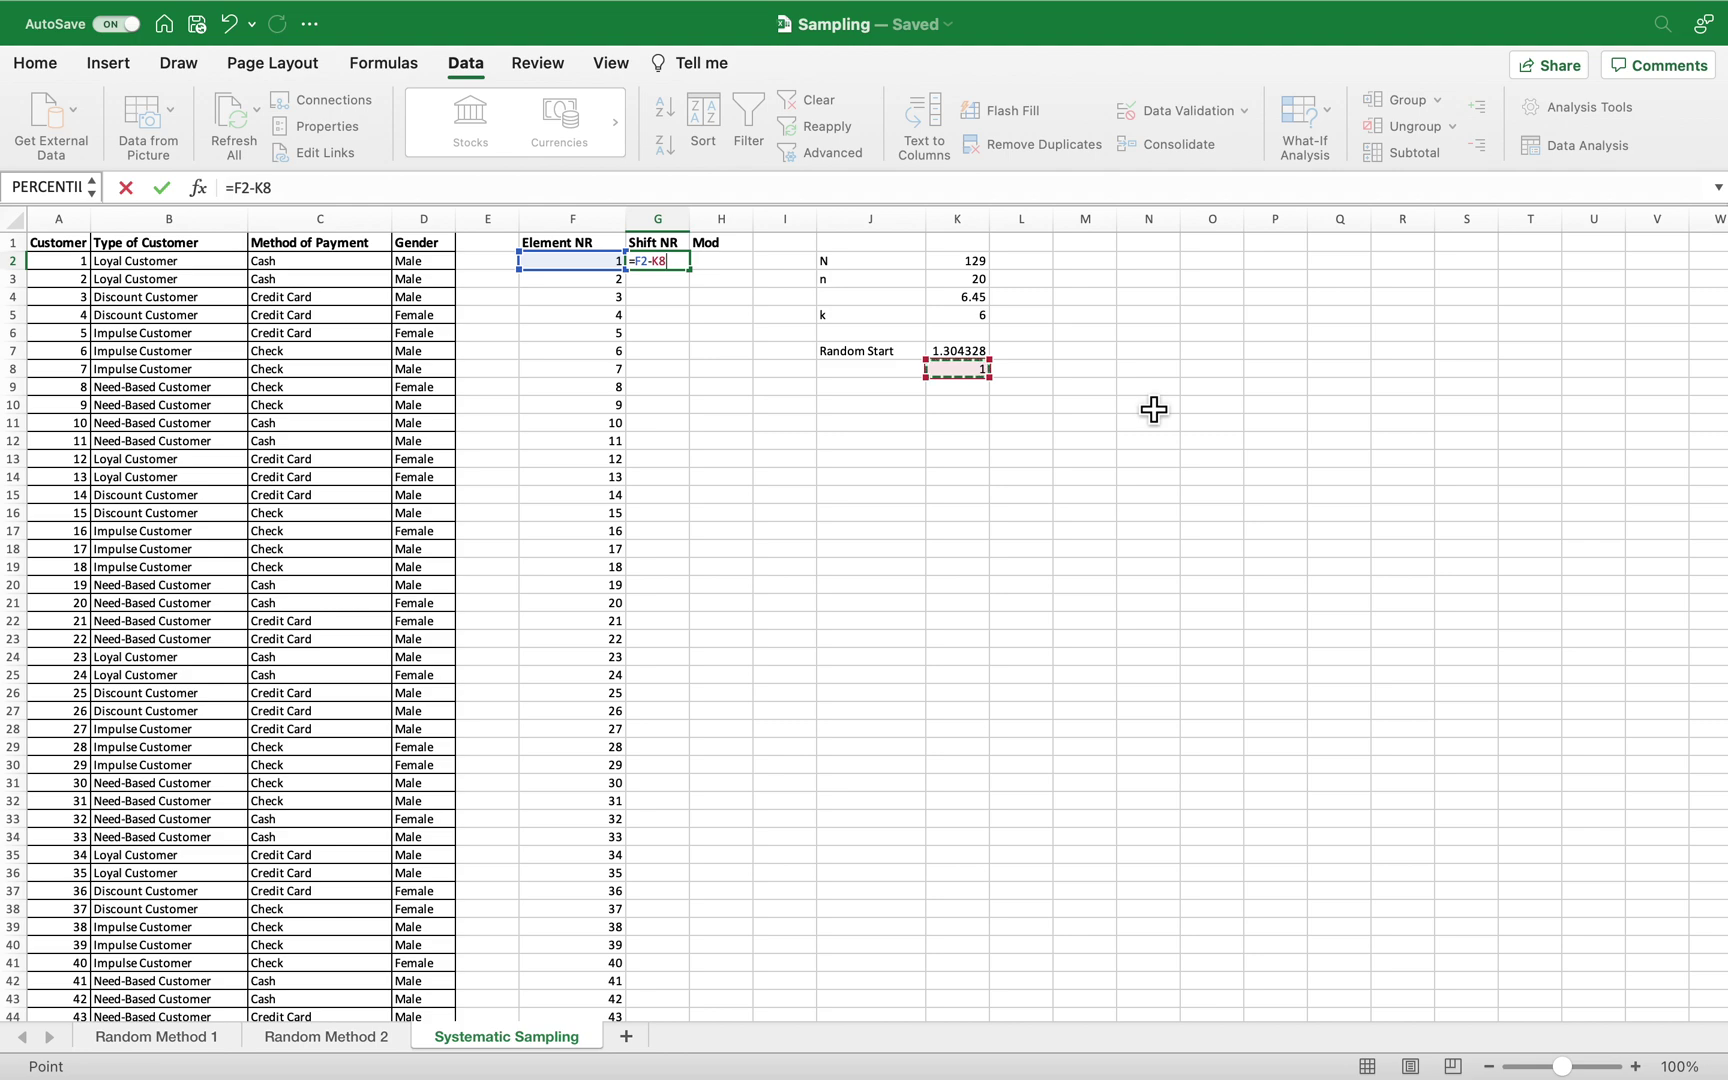
pyautogui.click(660, 260)
pyautogui.press('Left')
pyautogui.write('$')
pyautogui.press('Right')
pyautogui.write('$')
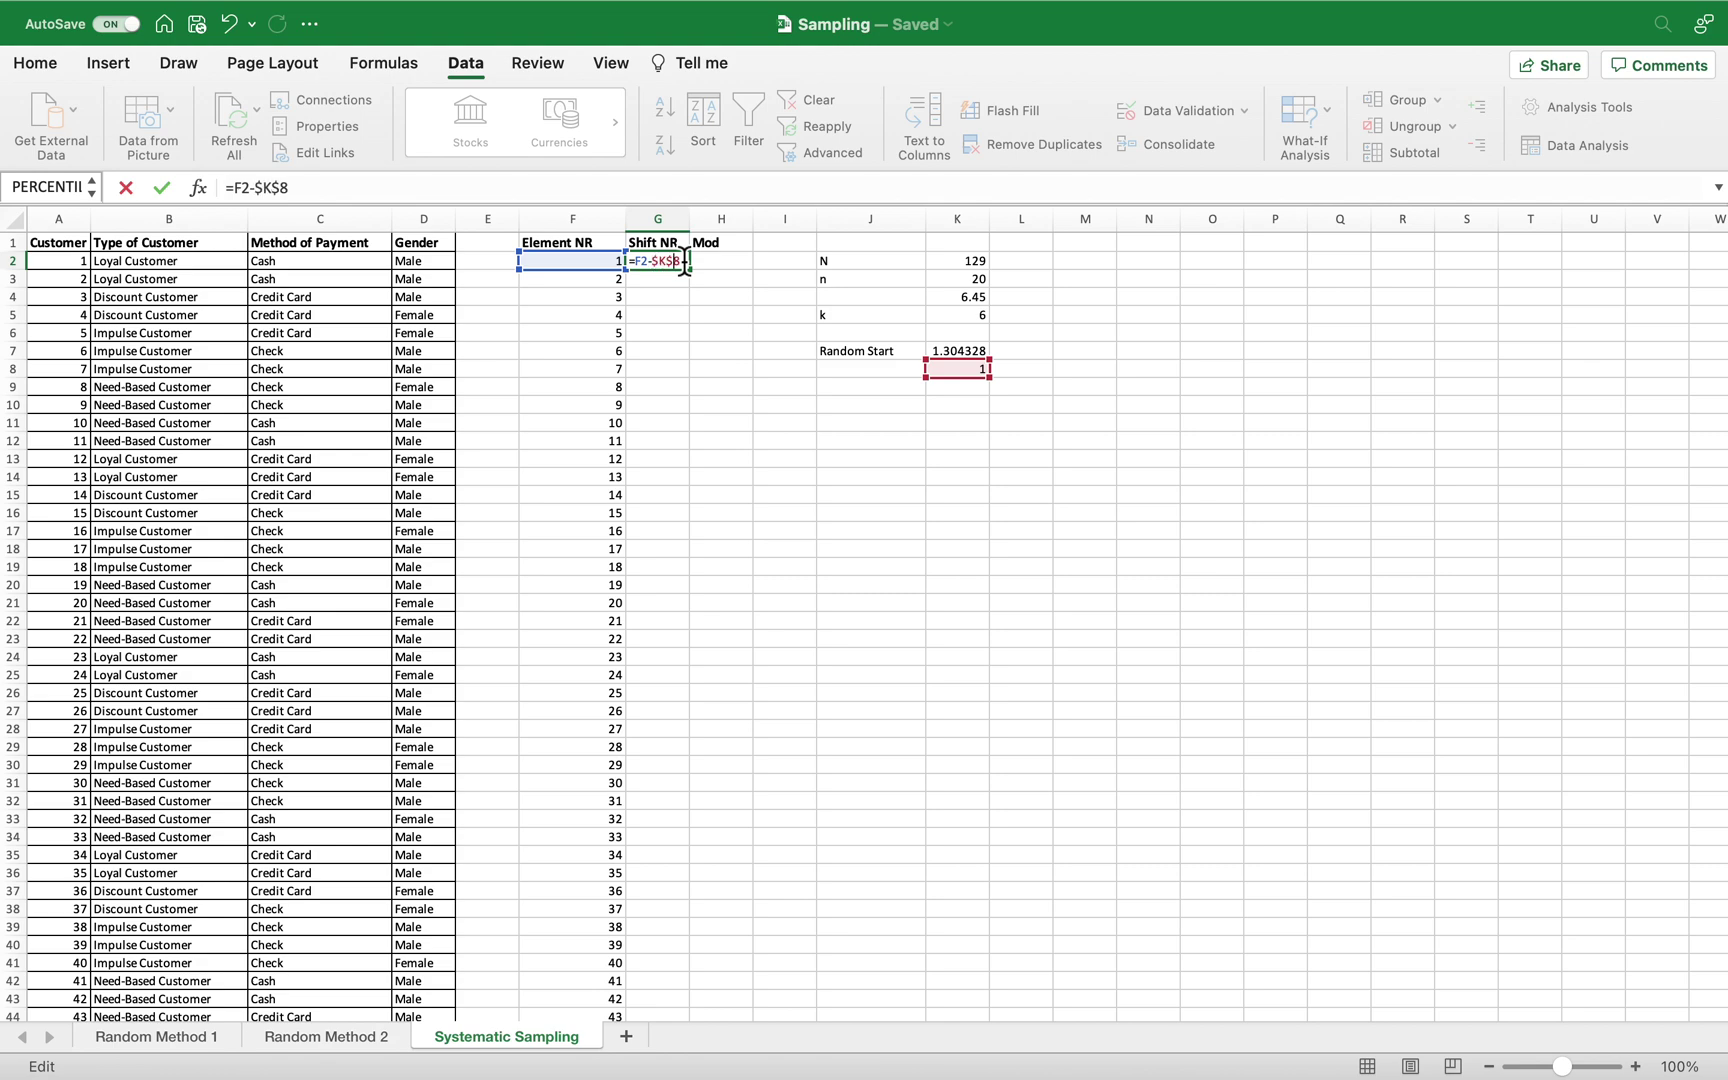
pyautogui.press('Return')
pyautogui.click(730, 333)
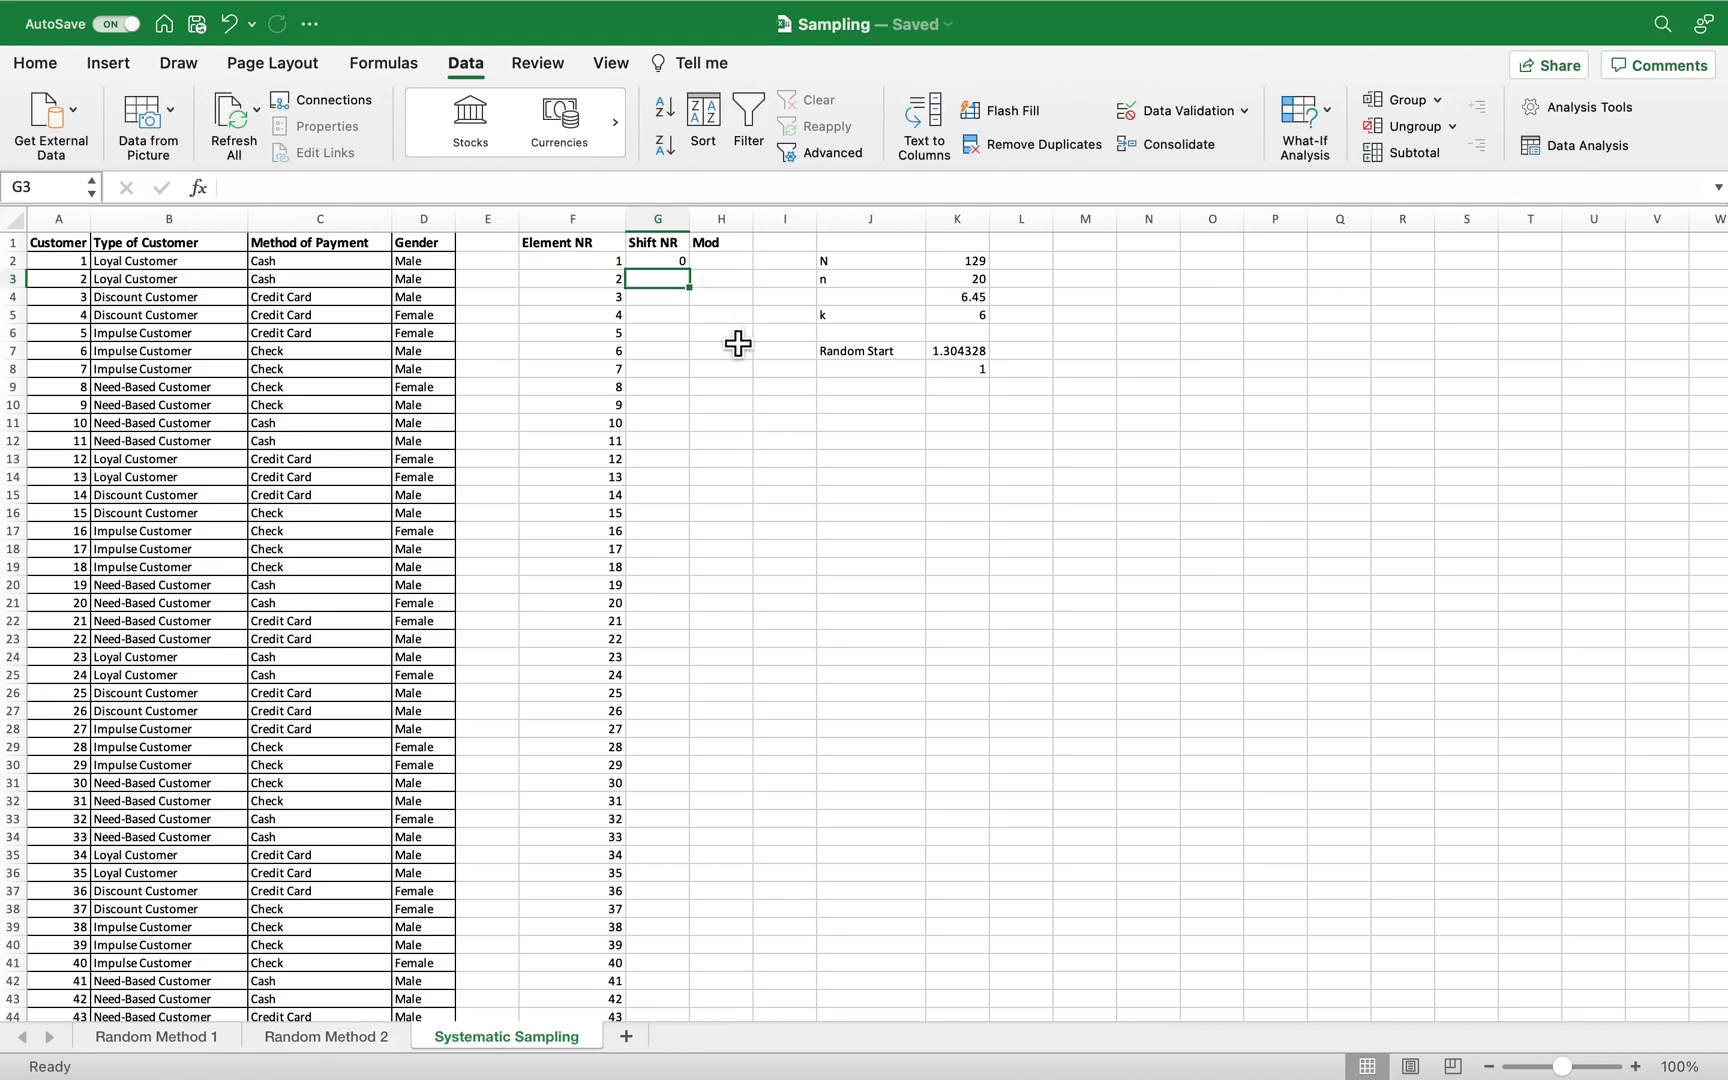
# Fill the Shift NR formula from G2 down to G130
pyautogui.click(665, 271)
pyautogui.moveTo(690, 271); pyautogui.dragTo(618, 989)
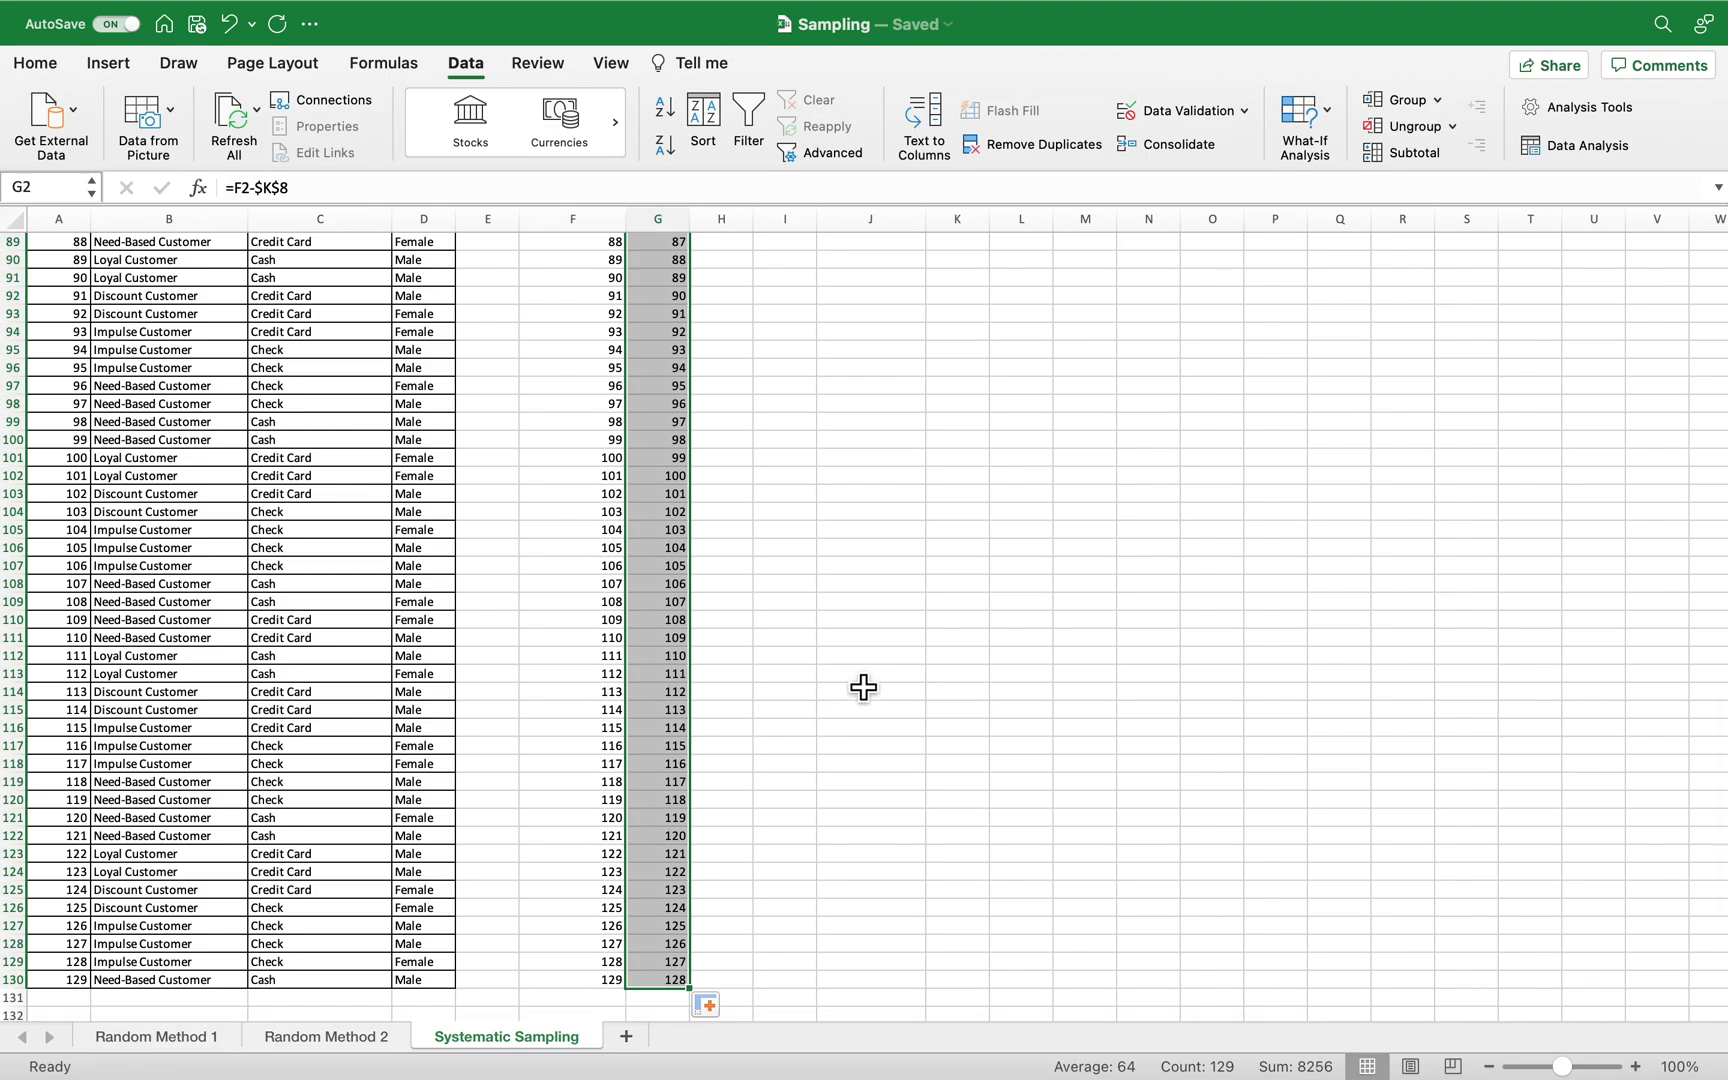
pyautogui.scroll(20, 862, 686)
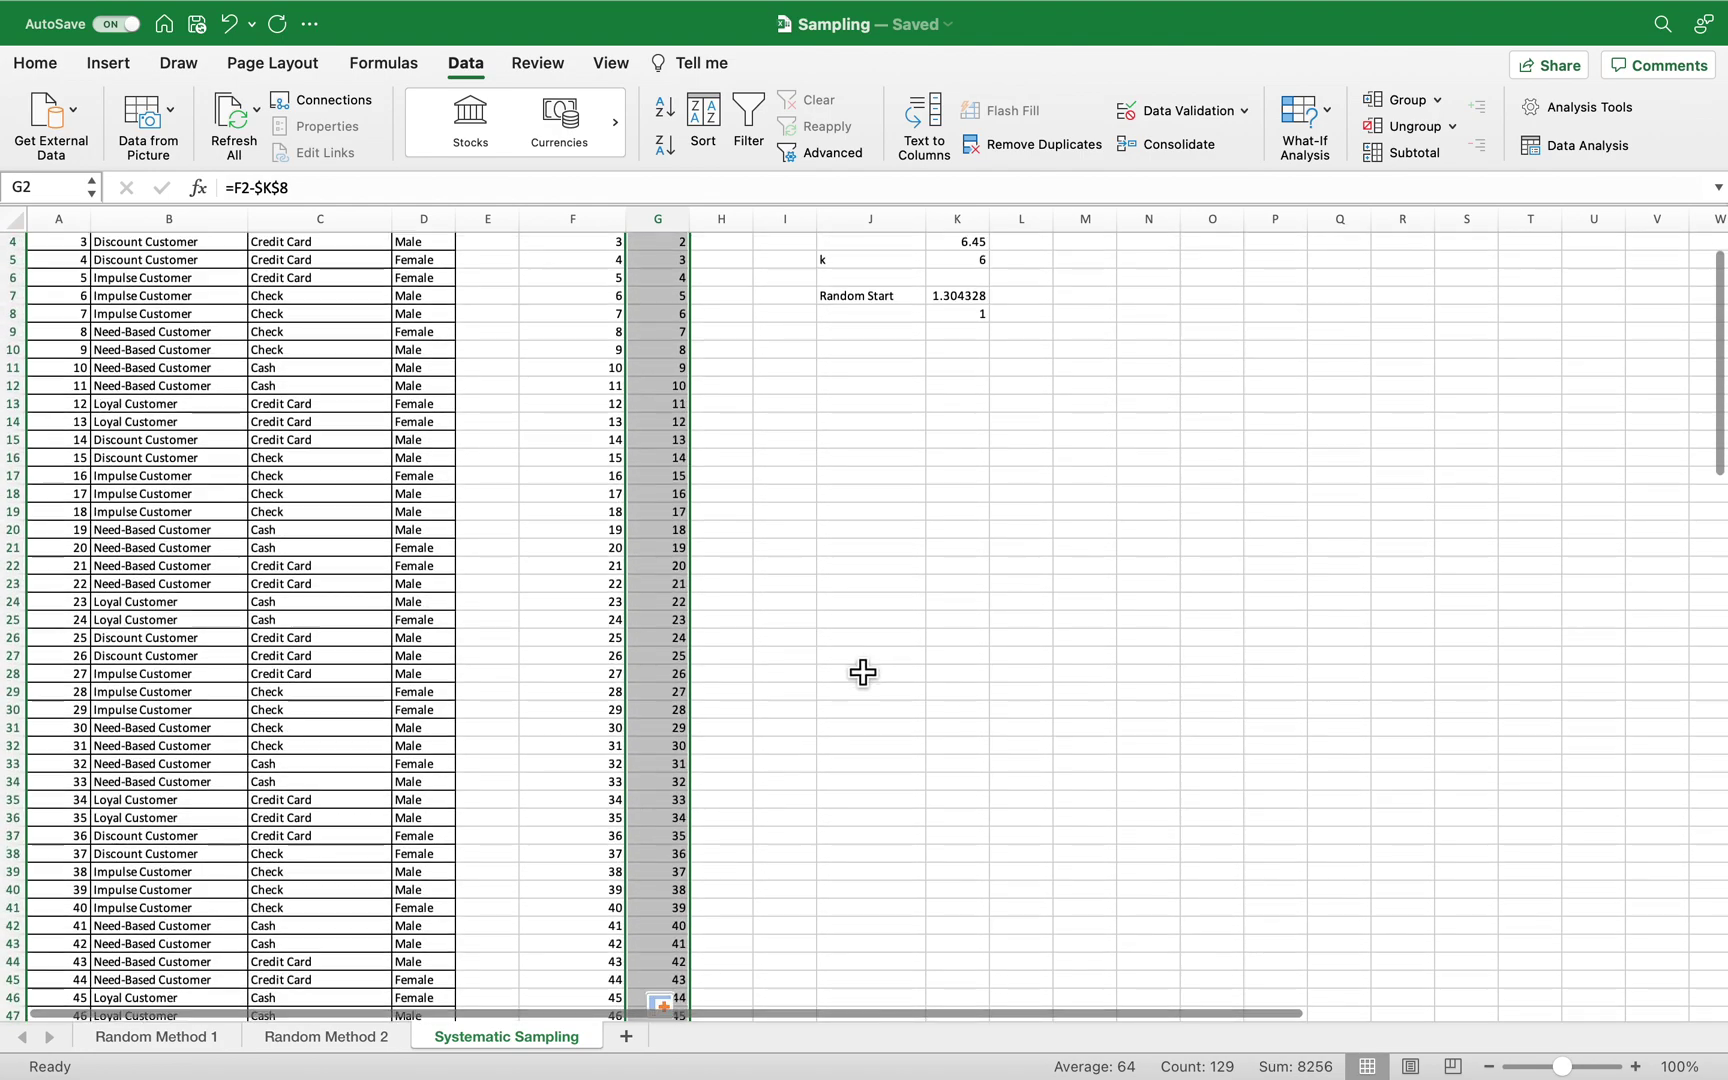
pyautogui.scroll(2, 862, 674)
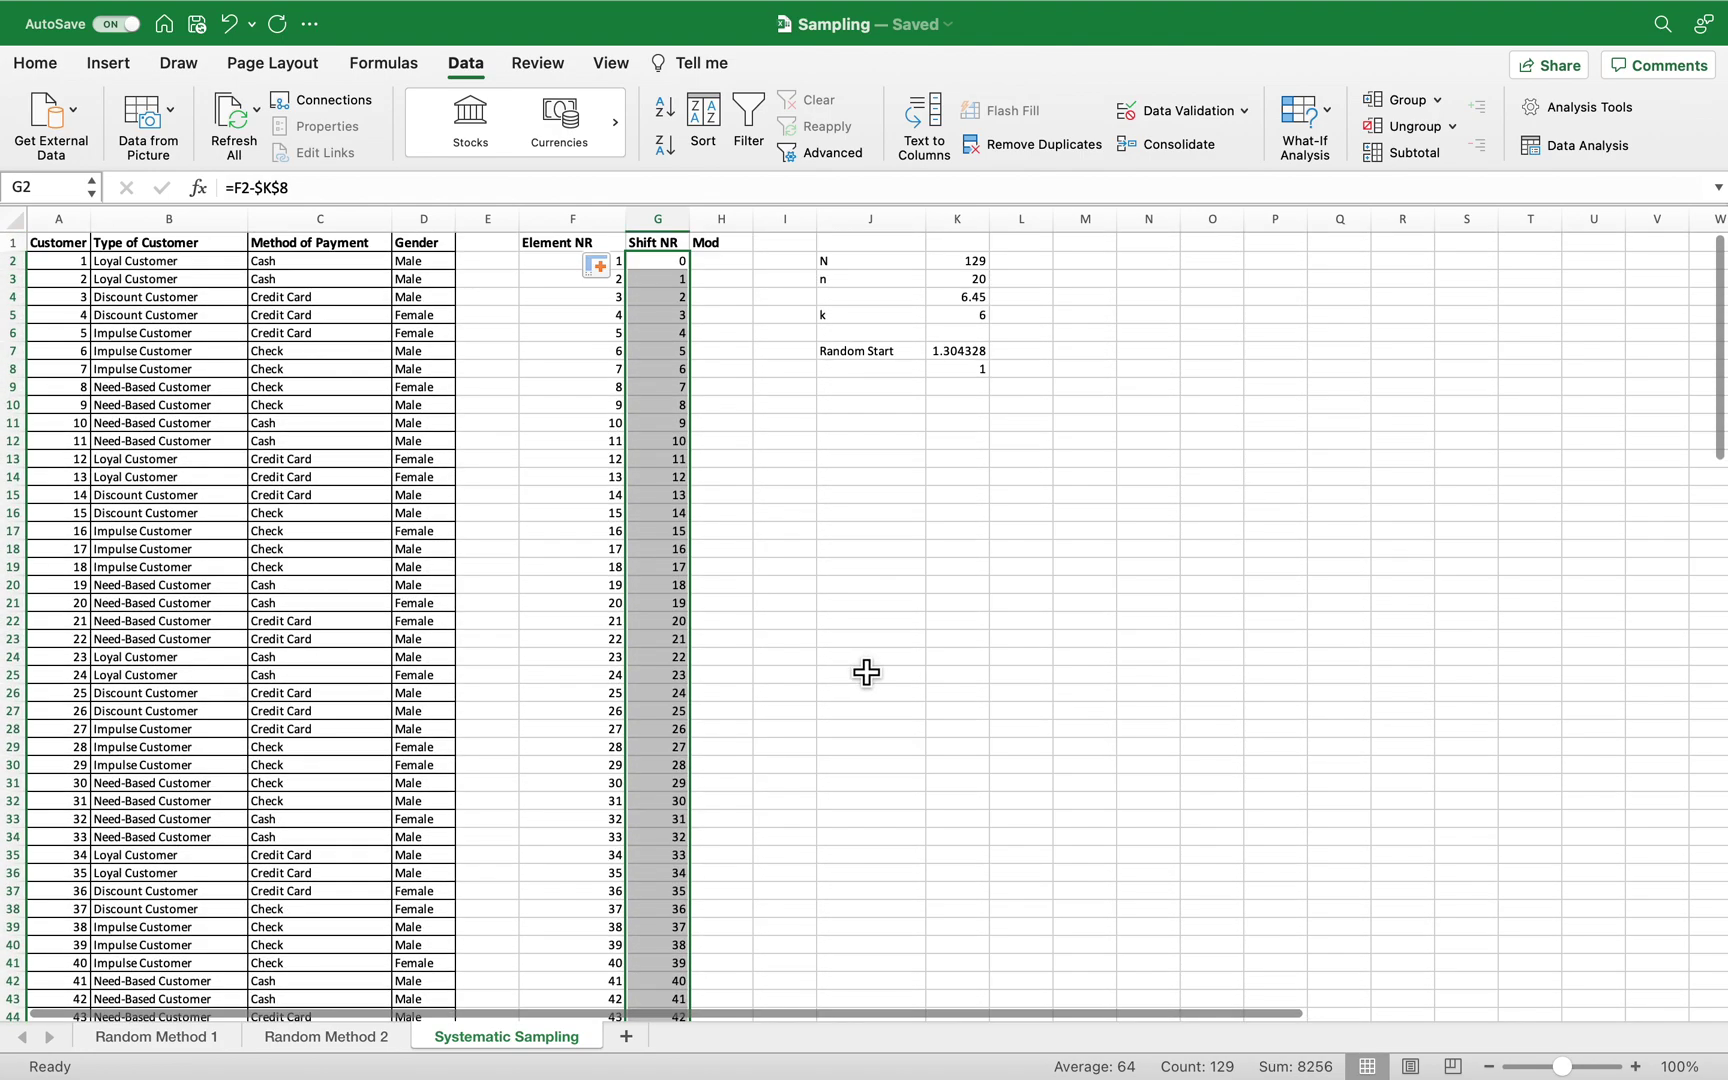
pyautogui.click(686, 297)
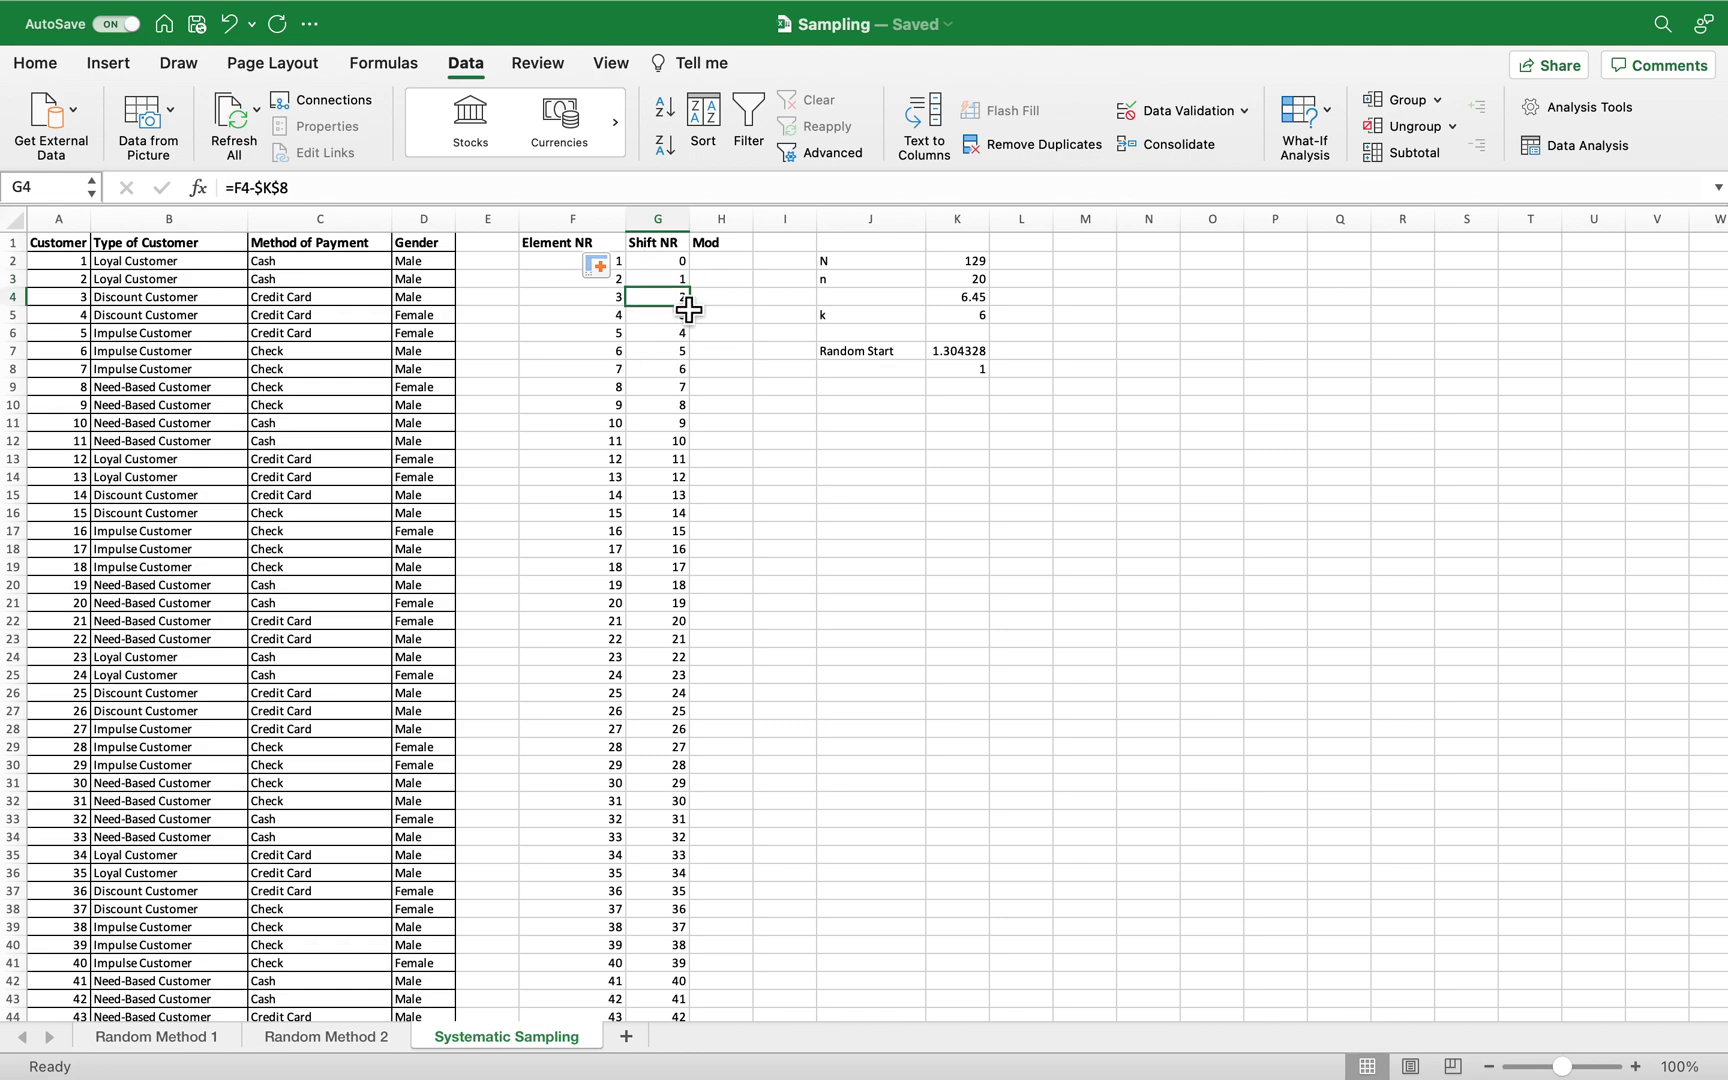
# Enter the formula =MOD(G2,K5) in cell H2 to get the remainder of the shifted number divided by k
pyautogui.click(735, 264)
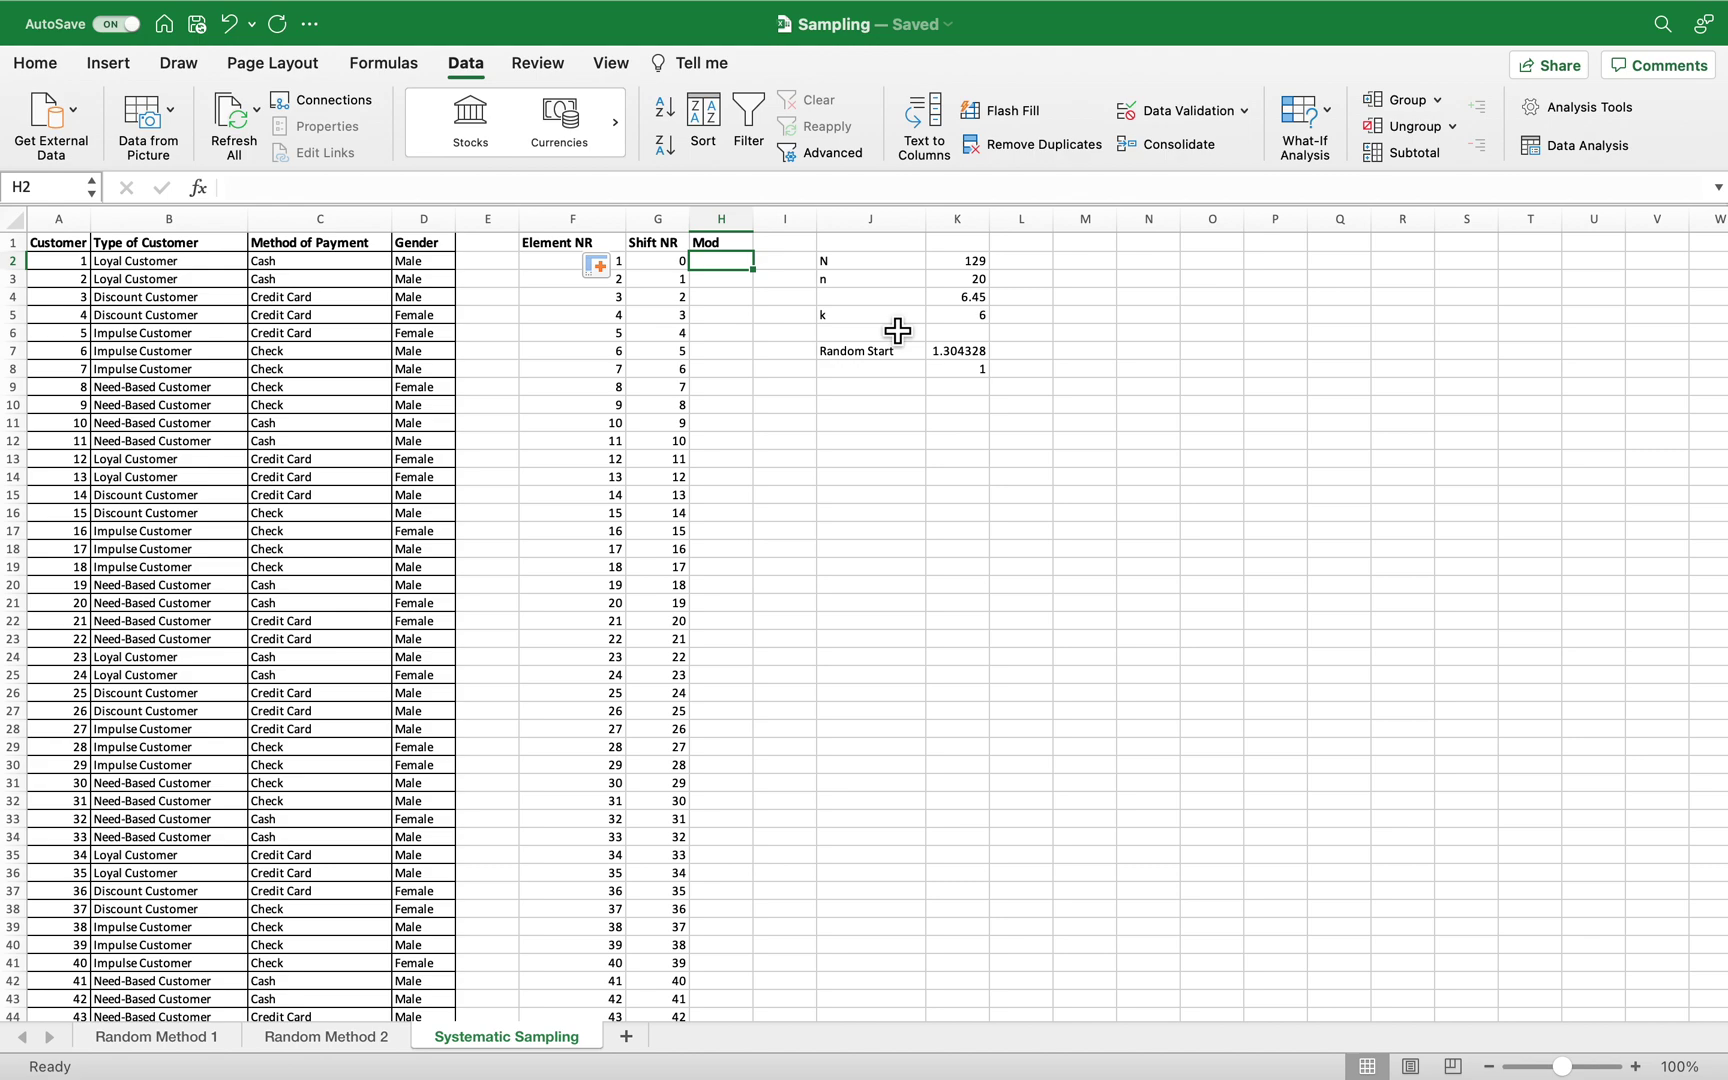
pyautogui.write('=mod')
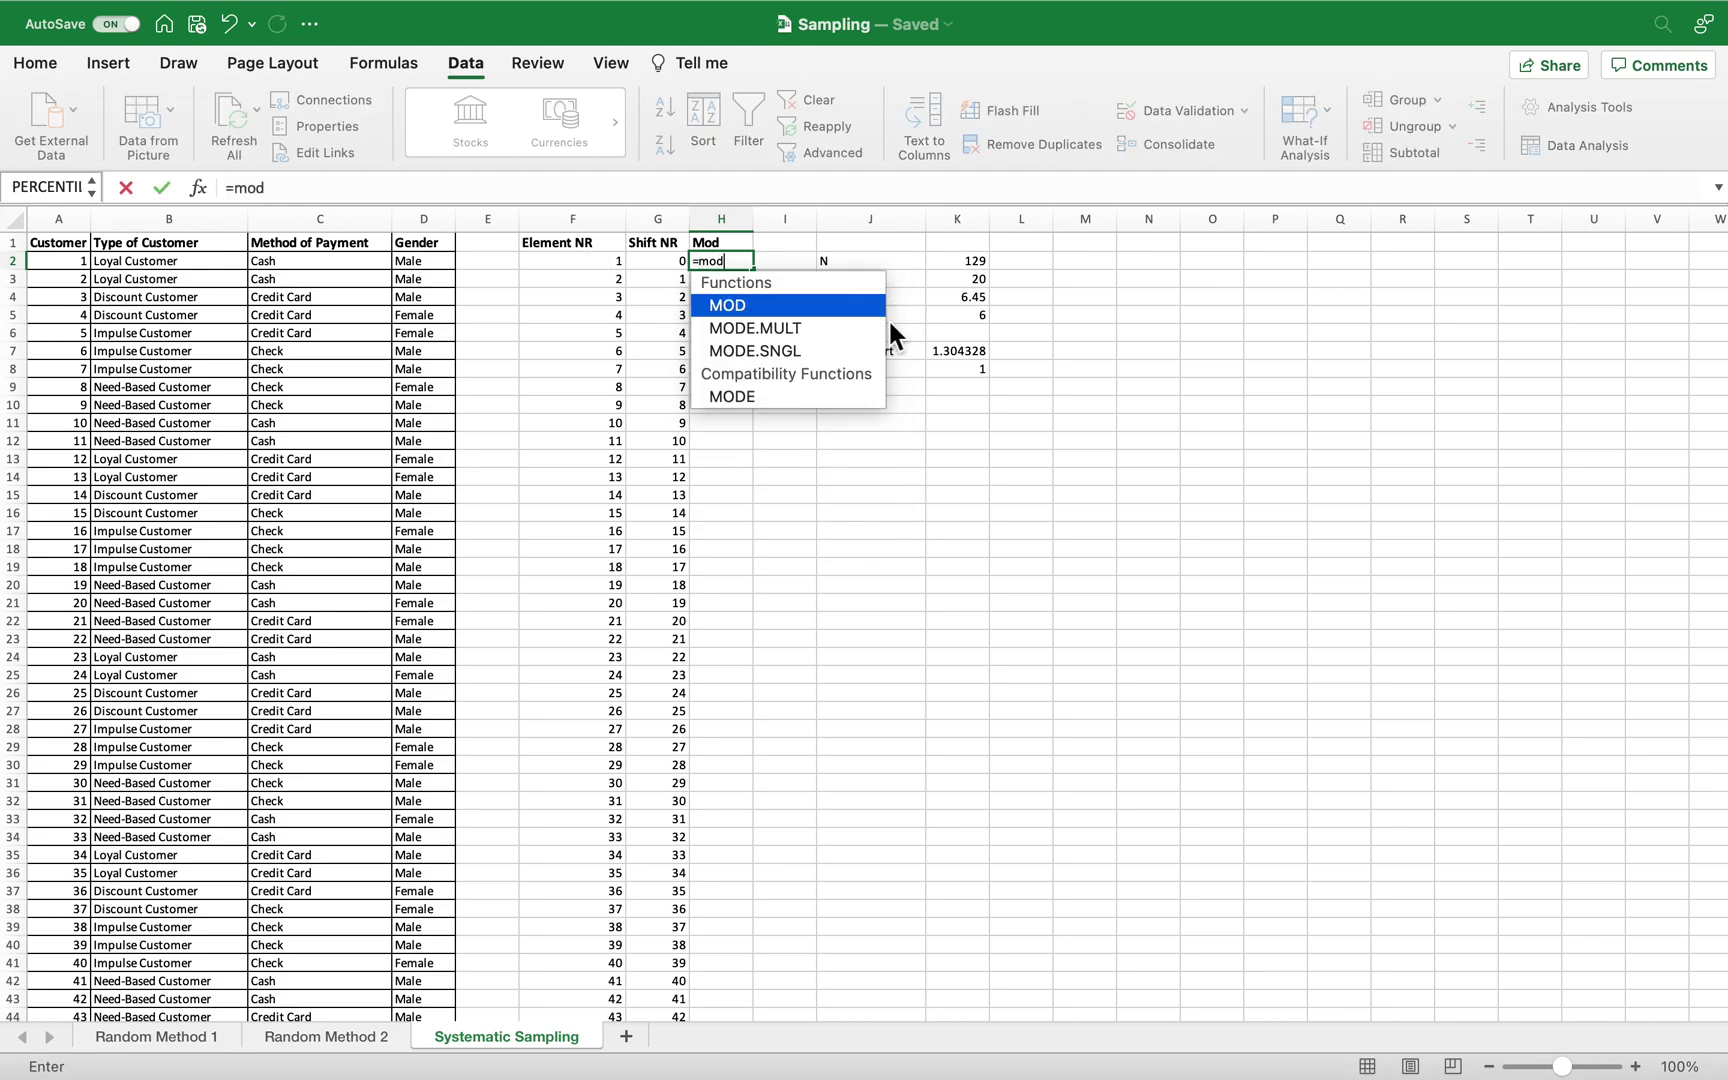
pyautogui.doubleClick(734, 304)
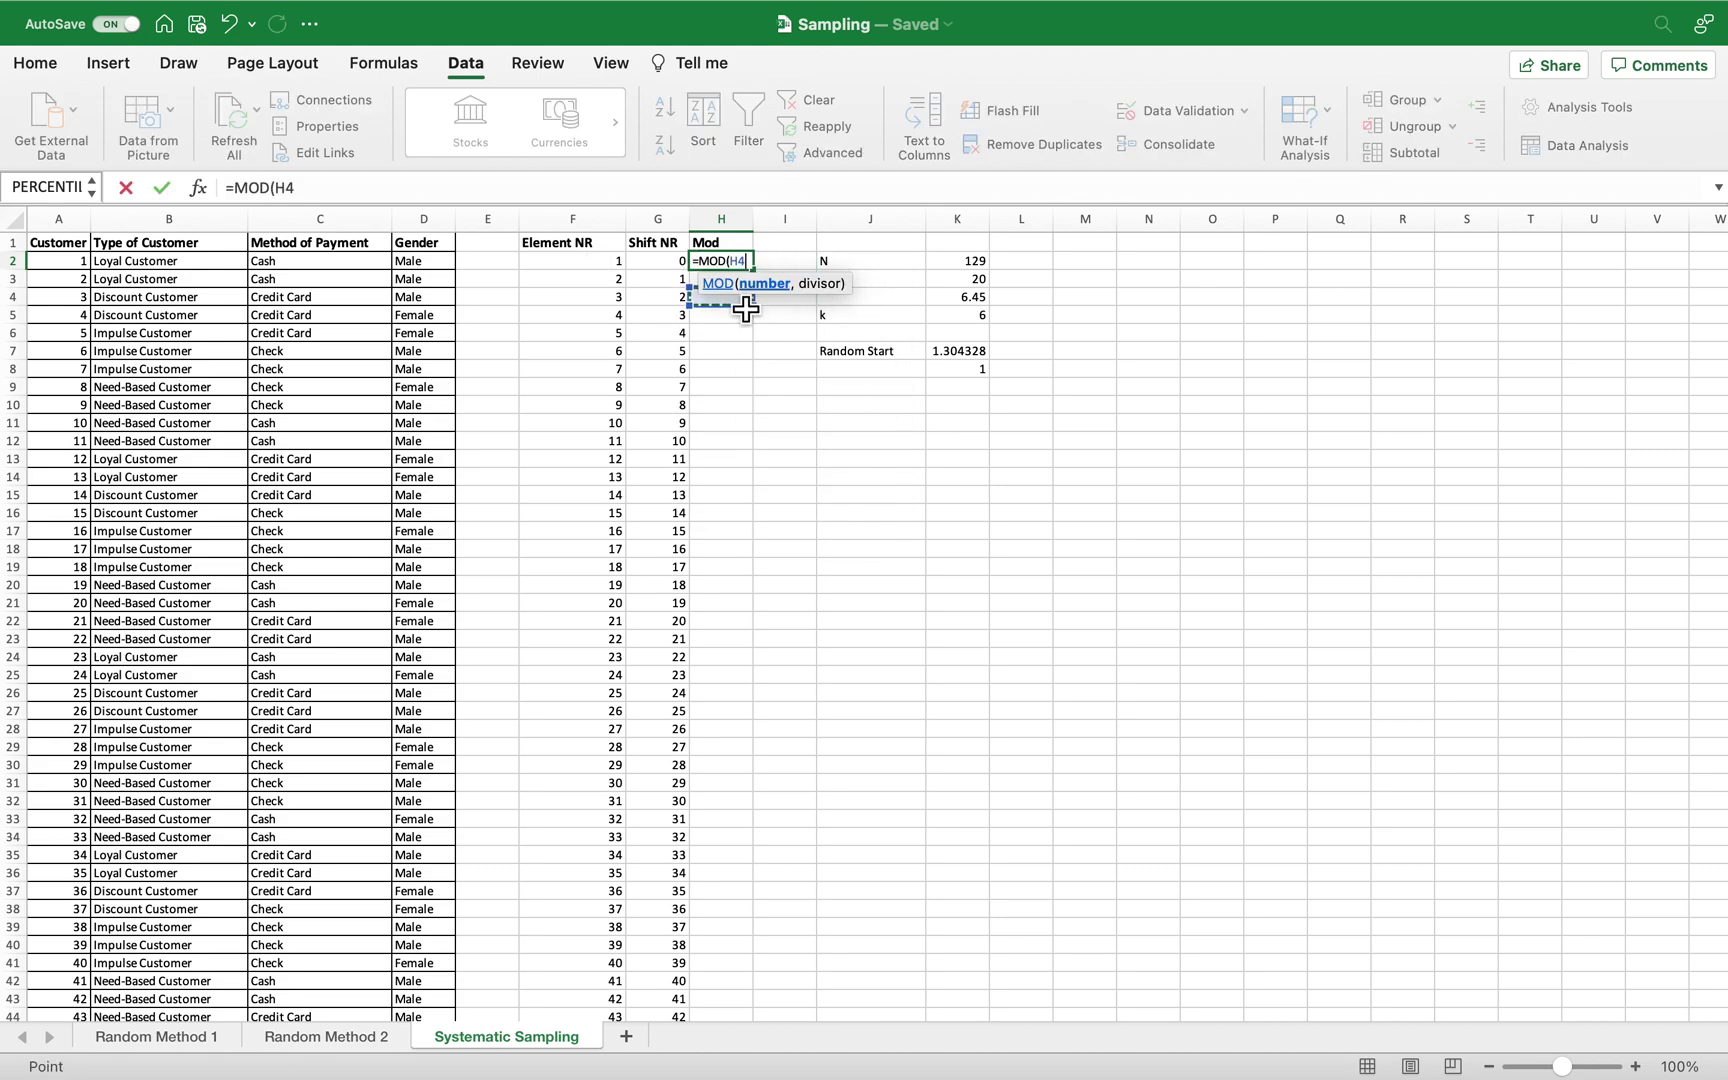
pyautogui.press('BackSpace')
pyautogui.press('BackSpace')
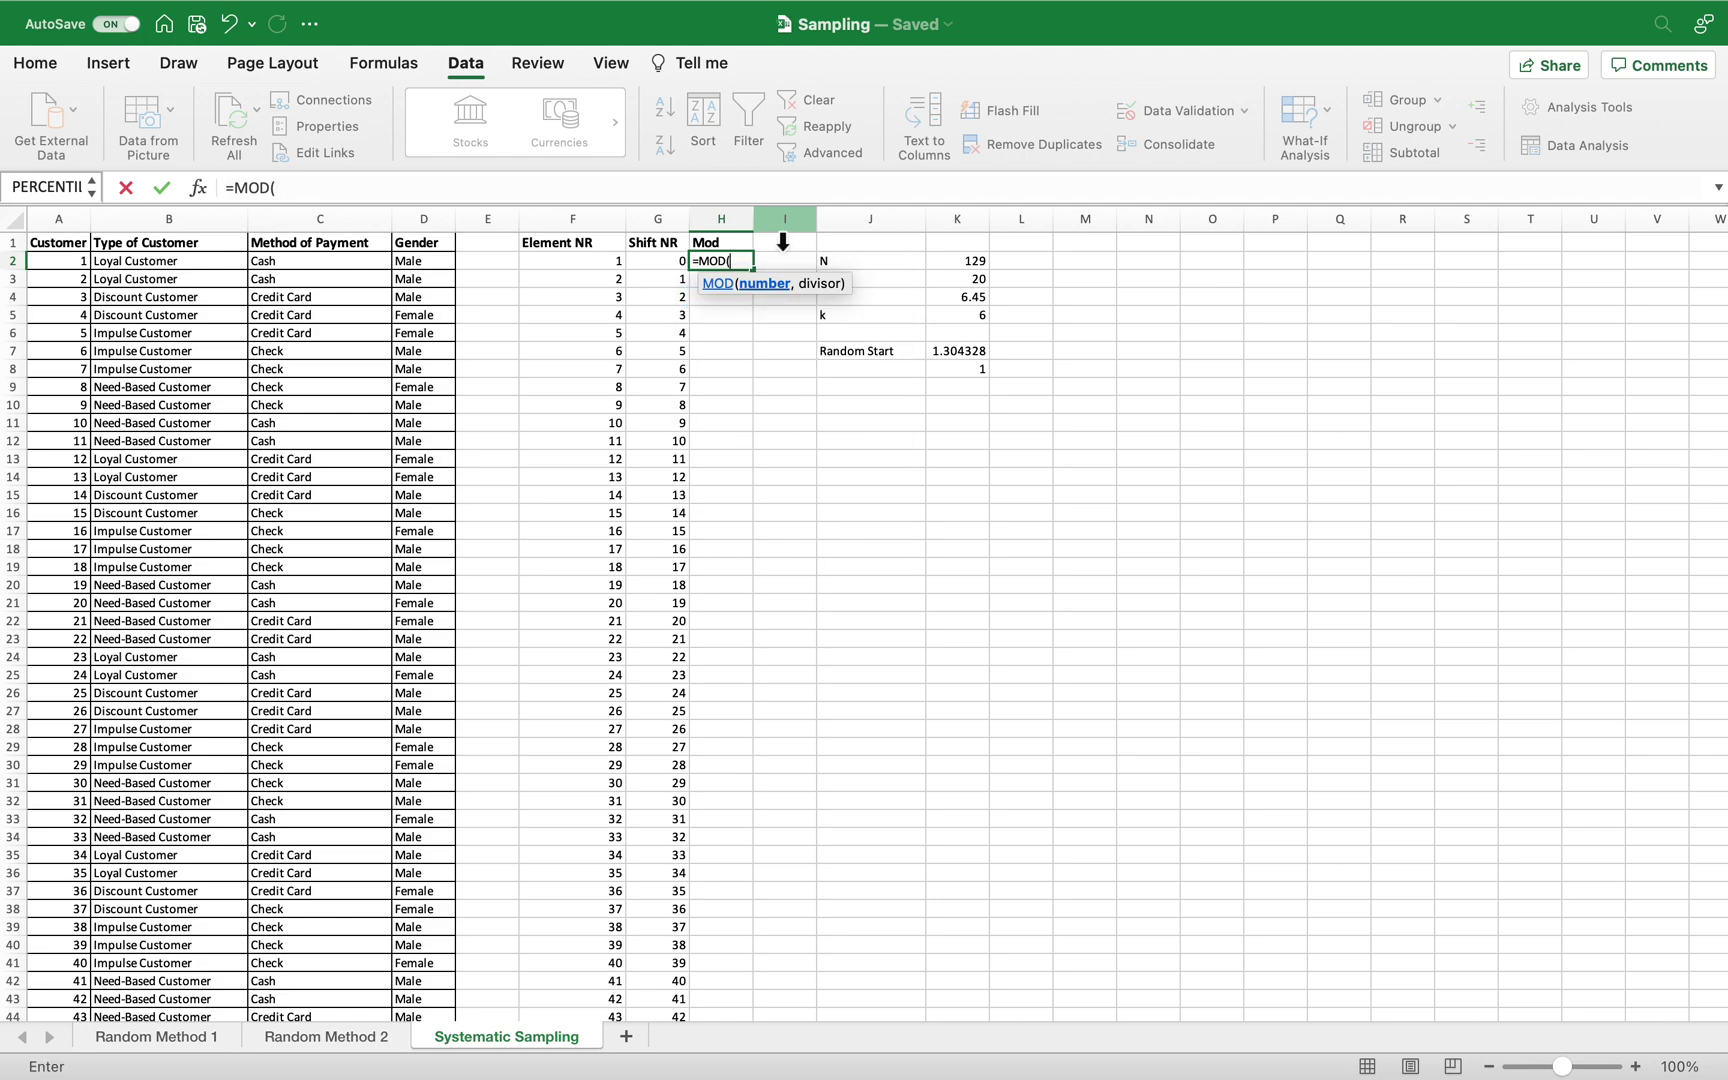
pyautogui.click(672, 261)
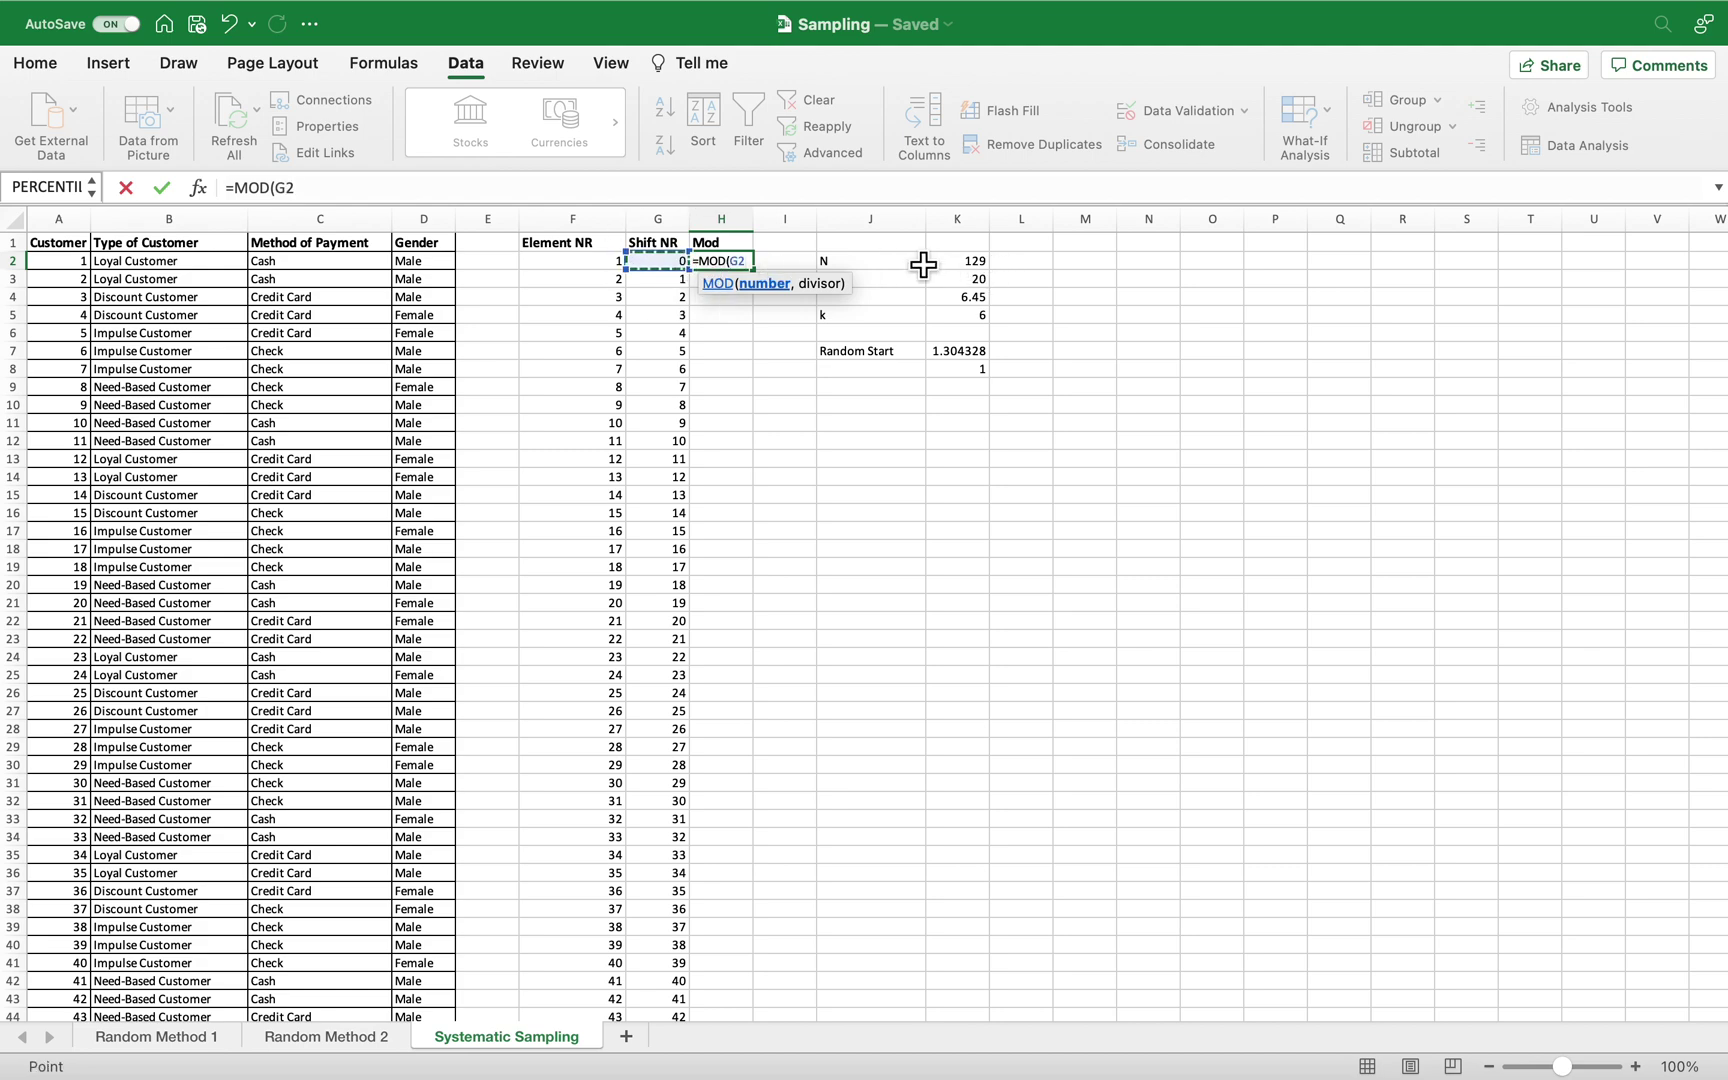
pyautogui.write(',')
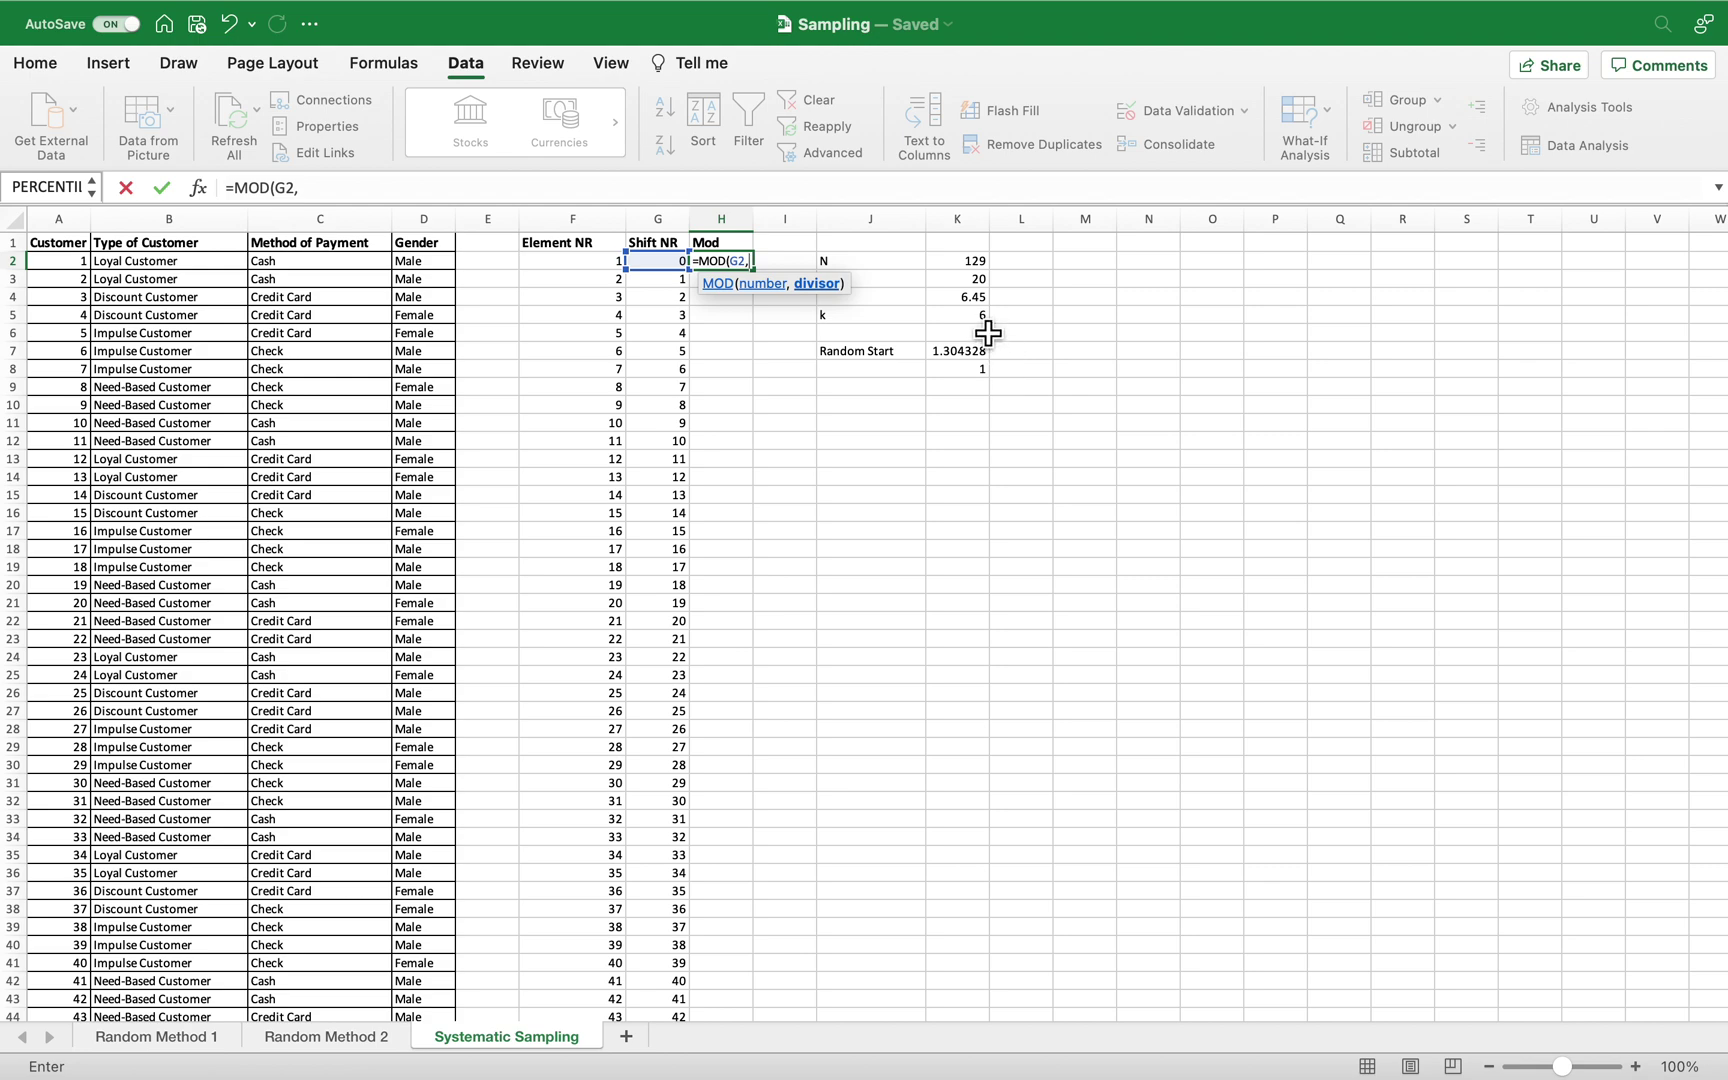
pyautogui.click(980, 318)
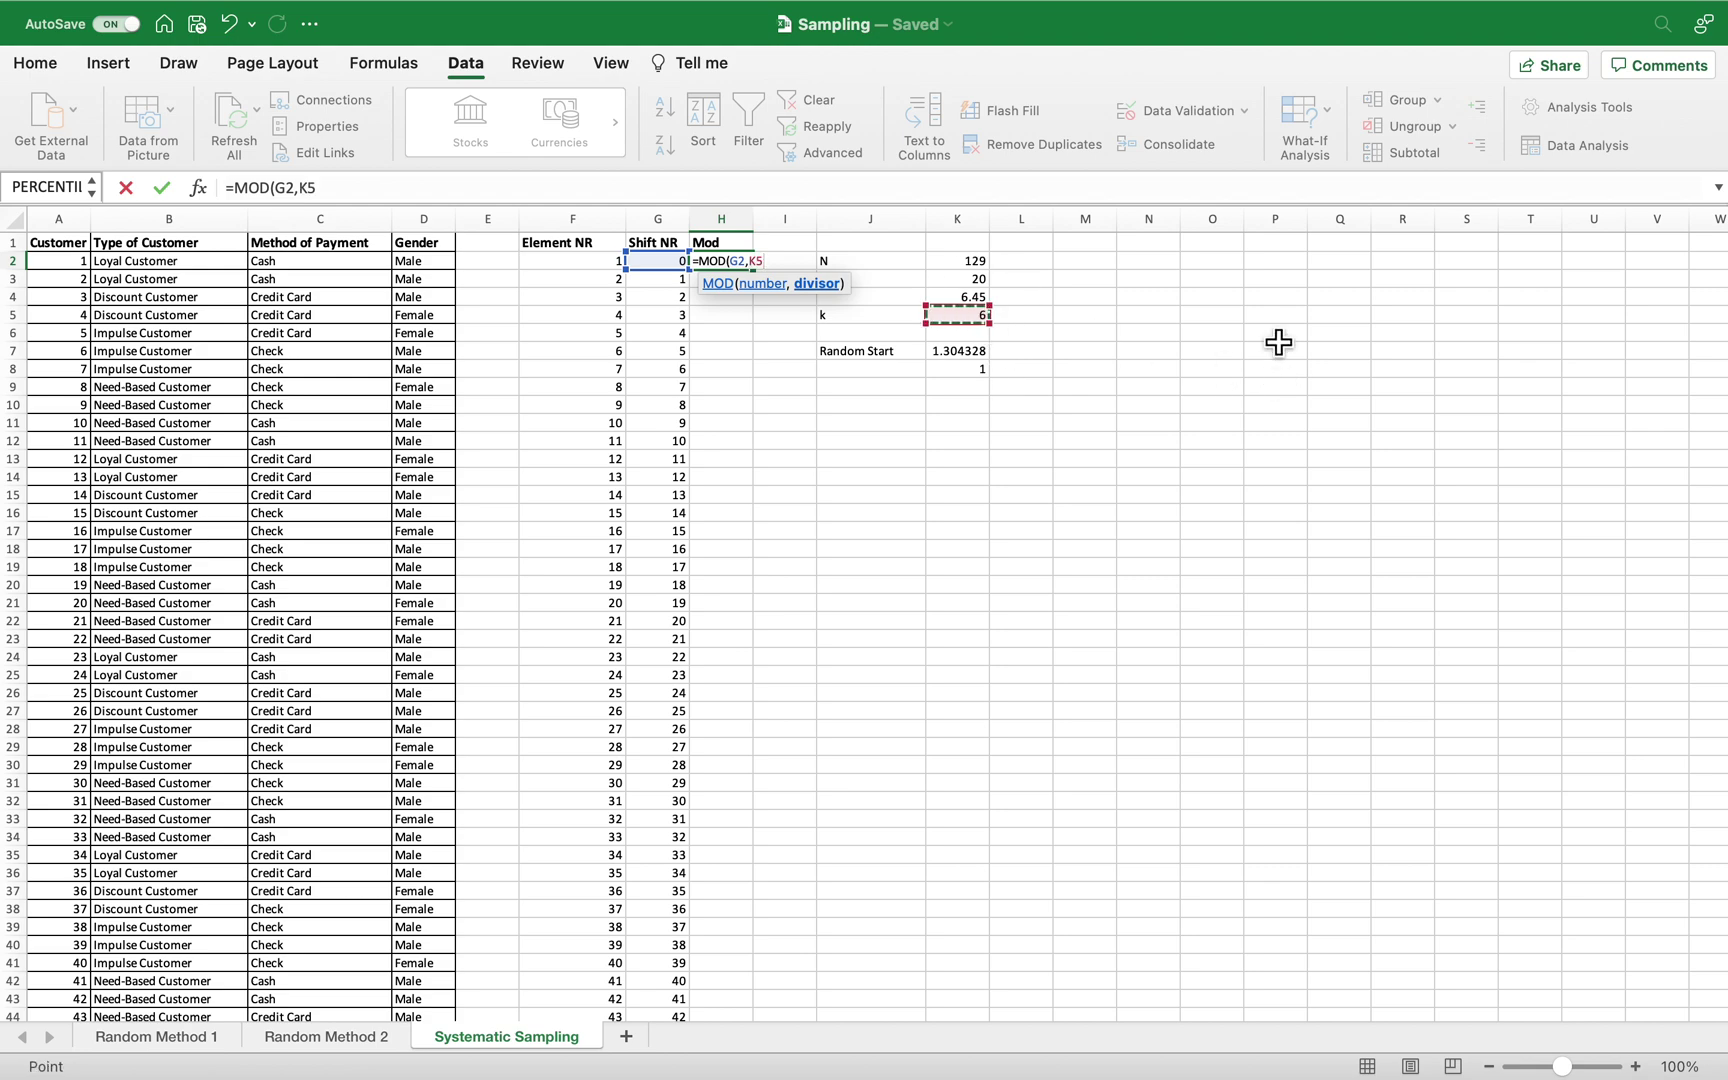
pyautogui.write(')')
pyautogui.press('Return')
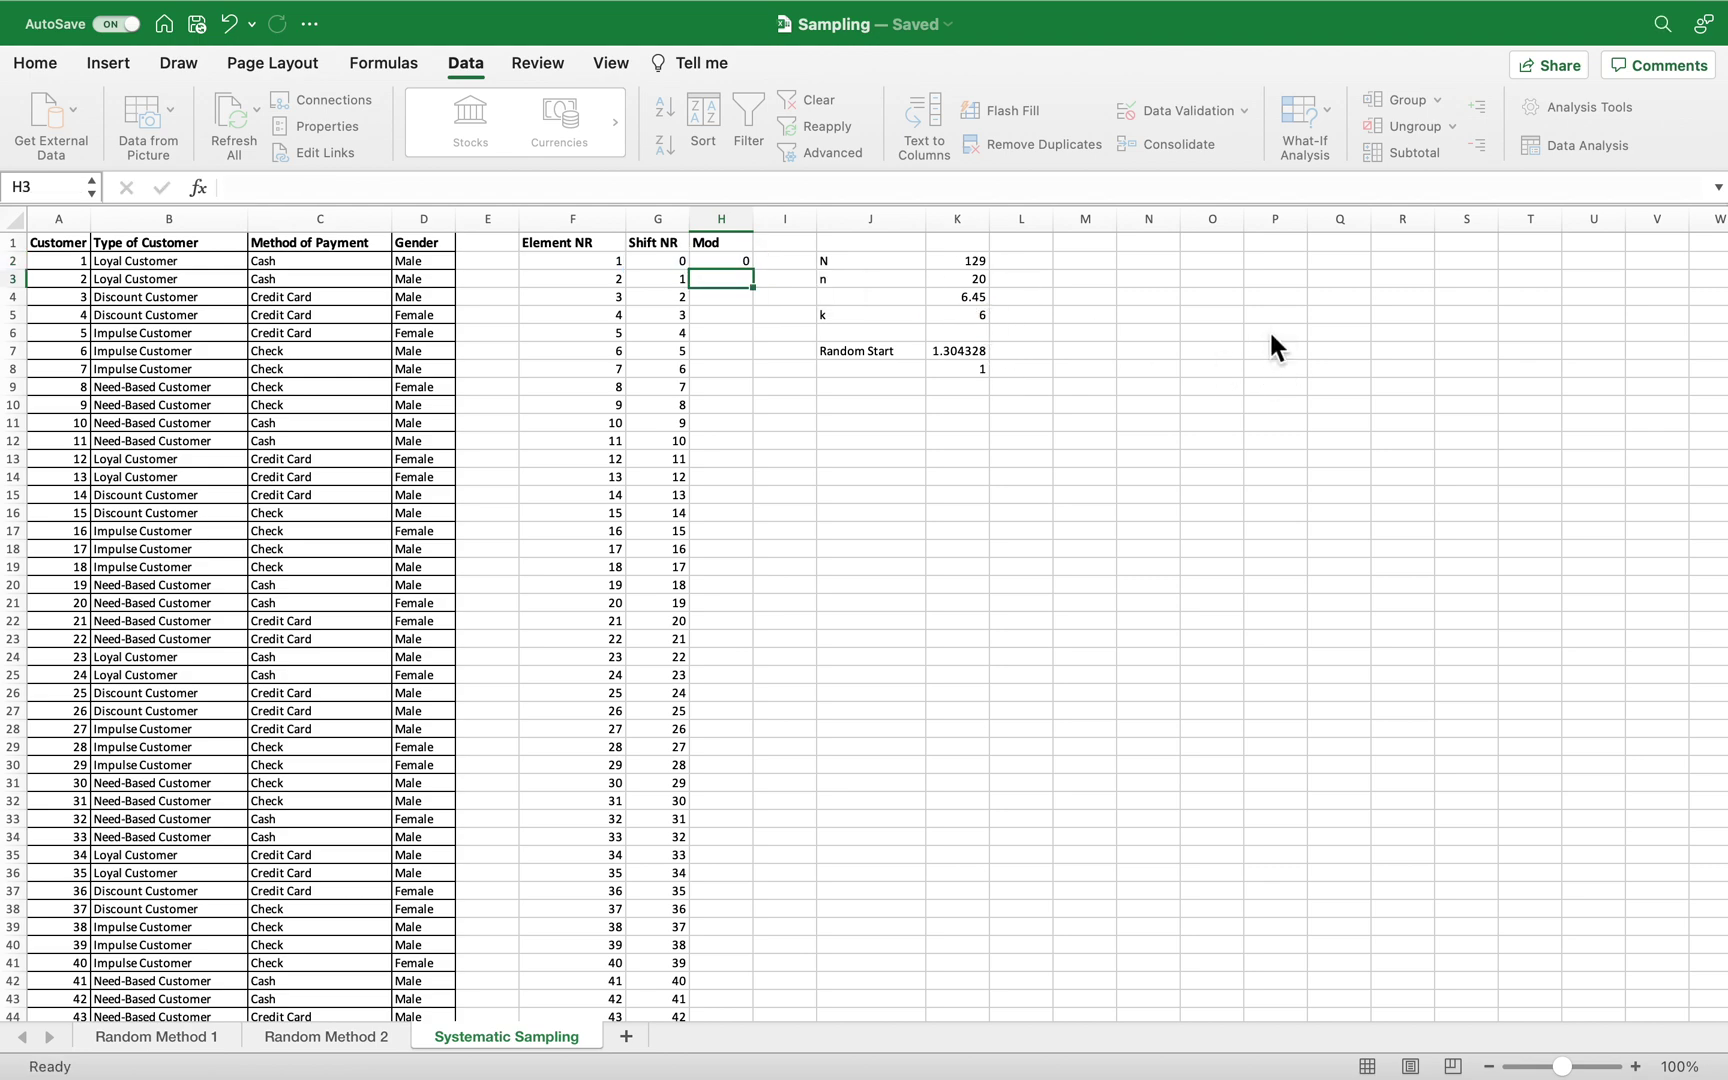
# Make the divisor reference in H2 absolute so the formula reads =MOD(G2,$K$5)
pyautogui.click(750, 262)
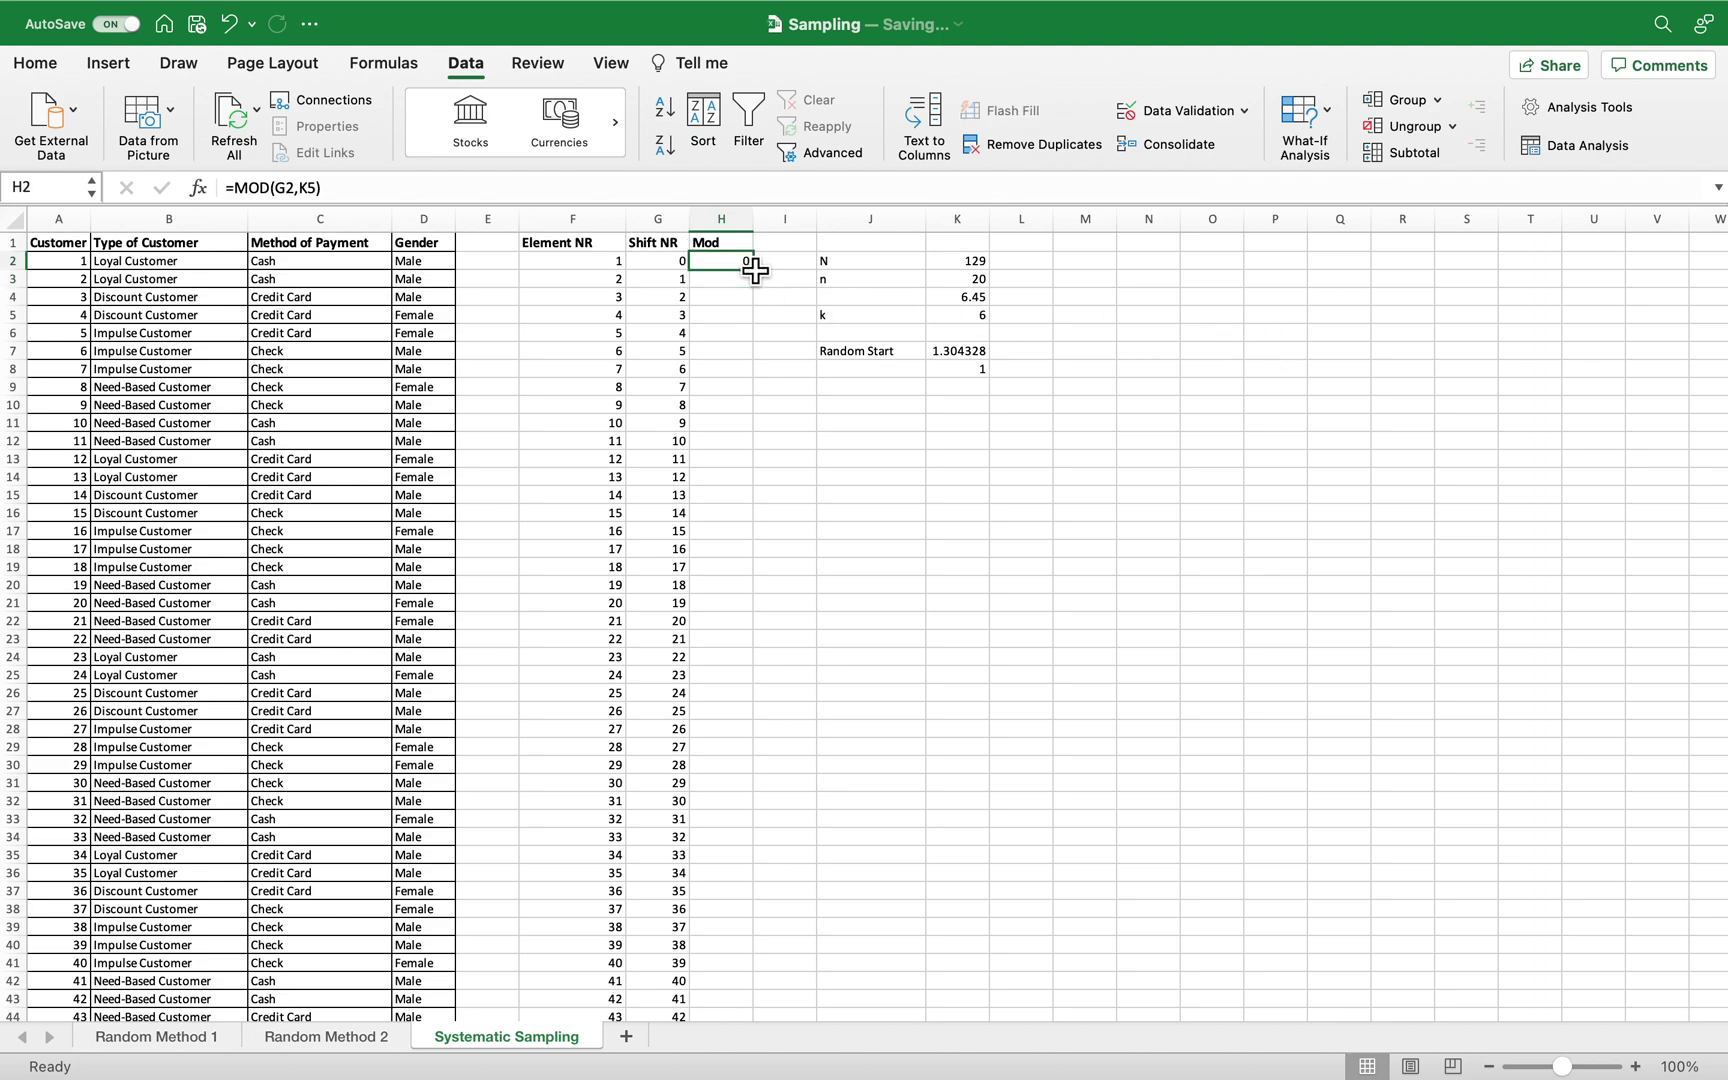
pyautogui.click(304, 187)
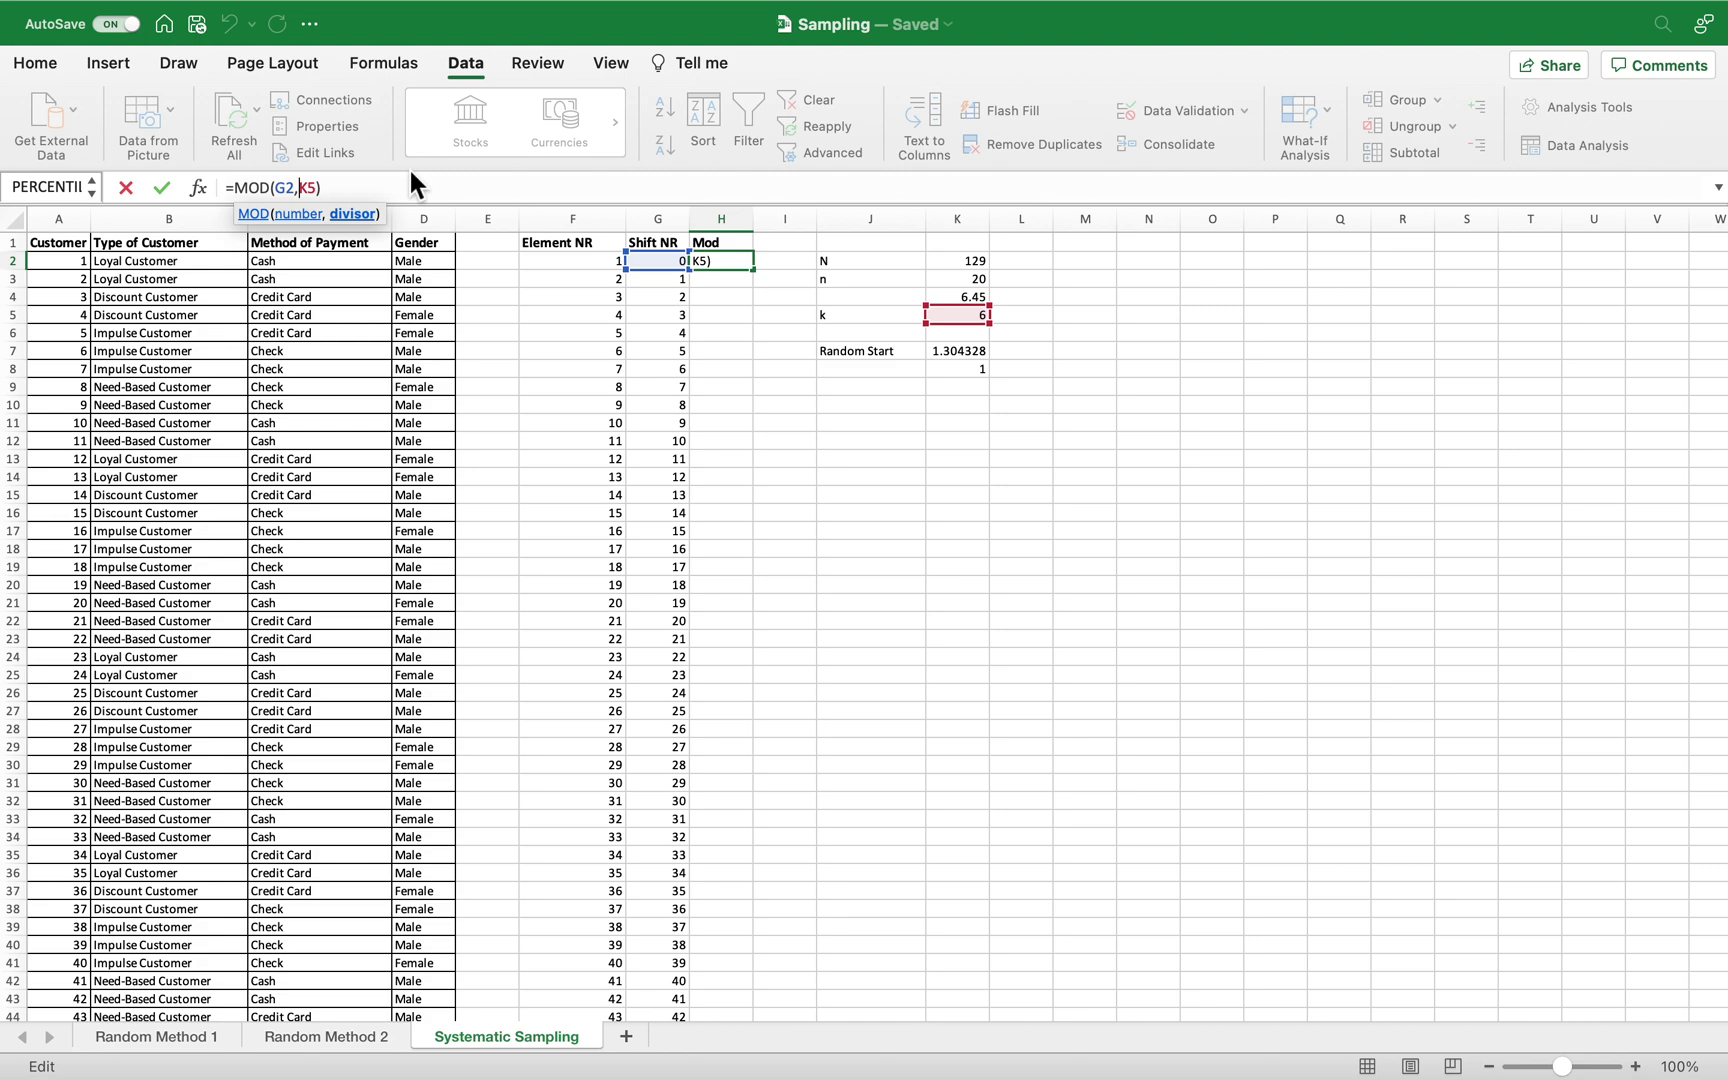
pyautogui.write('$')
pyautogui.press('Right')
pyautogui.write('$')
pyautogui.press('Return')
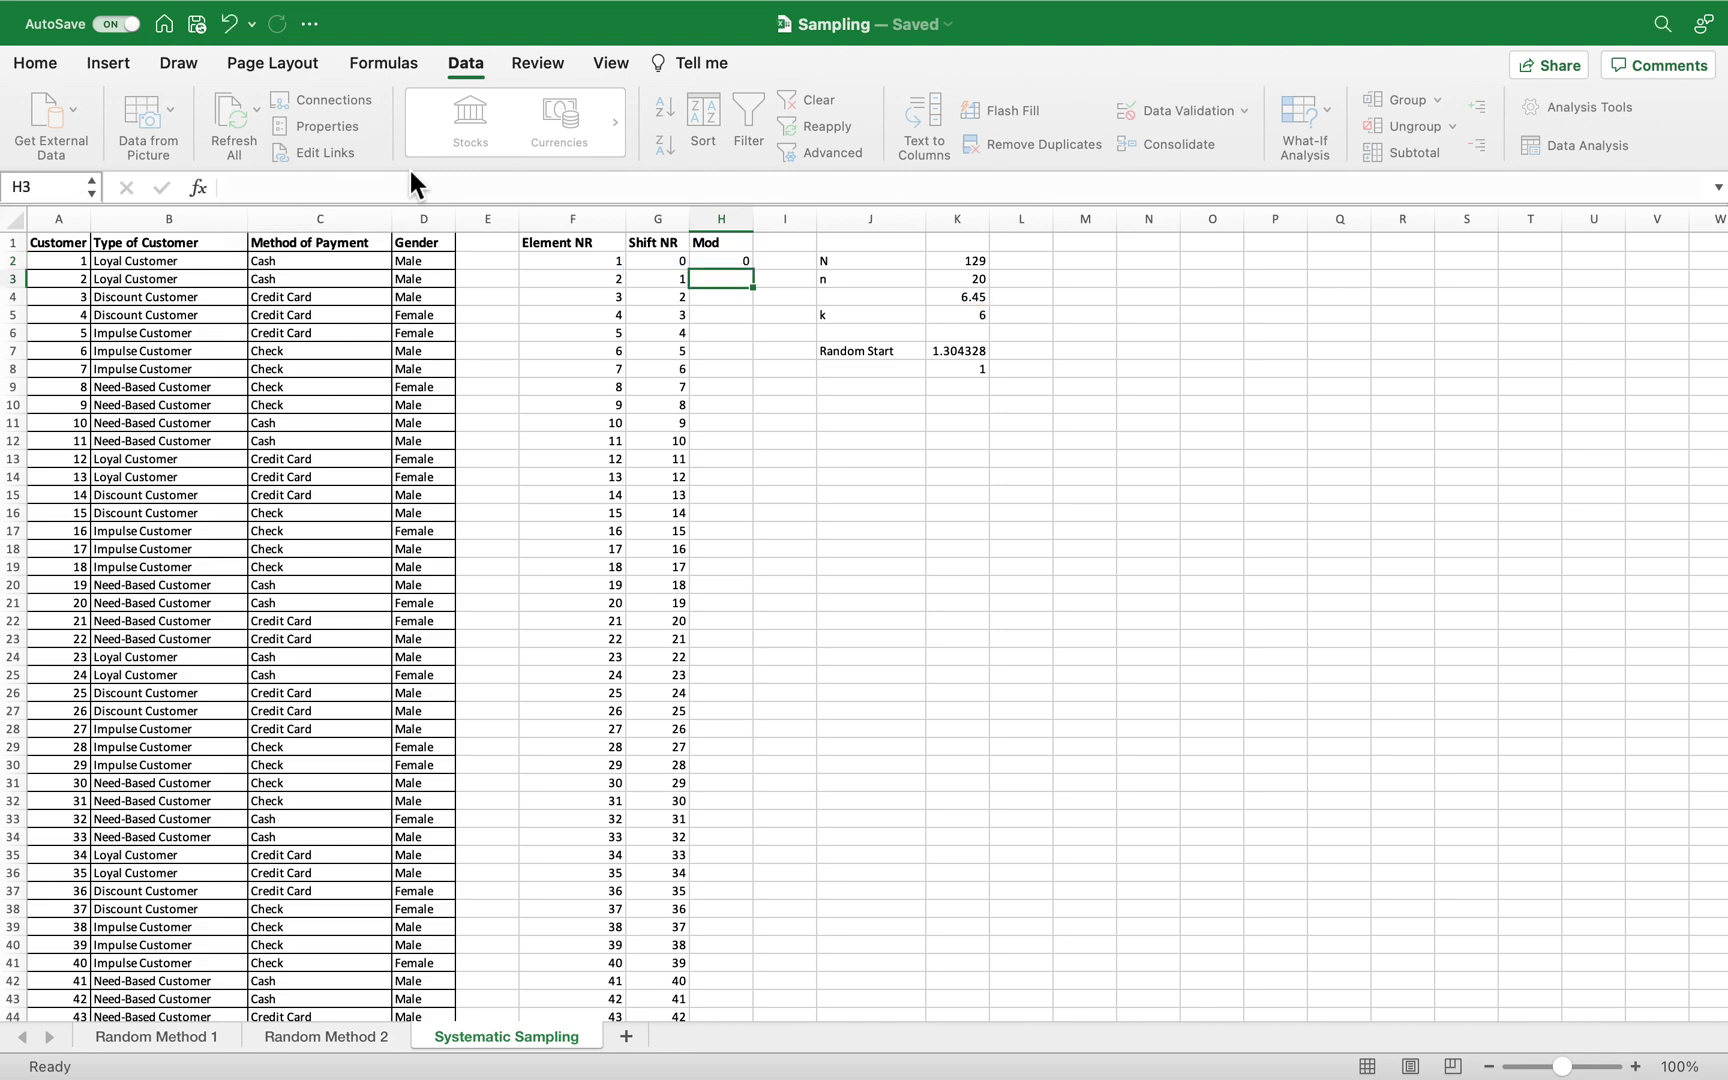
# Fill the Mod formula from H2 down to H130
pyautogui.click(746, 262)
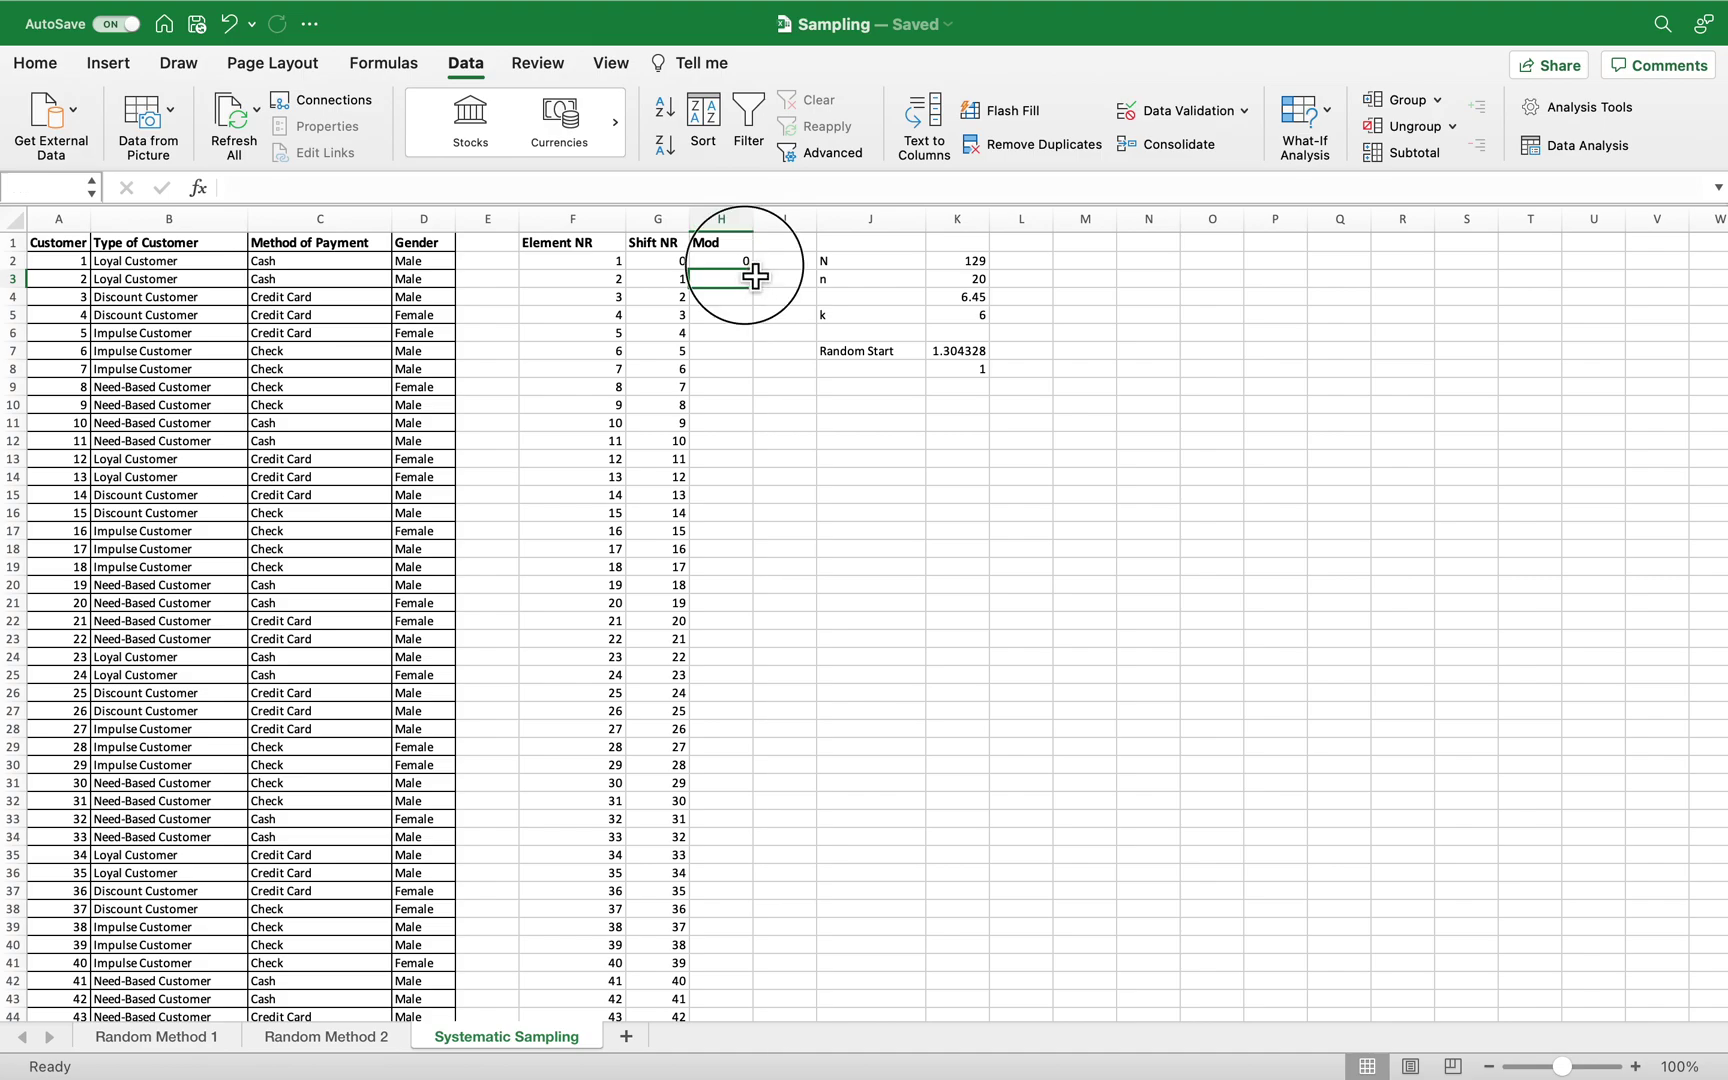
pyautogui.moveTo(752, 269); pyautogui.dragTo(734, 993)
pyautogui.scroll(-1, 840, 685)
pyautogui.scroll(20, 840, 685)
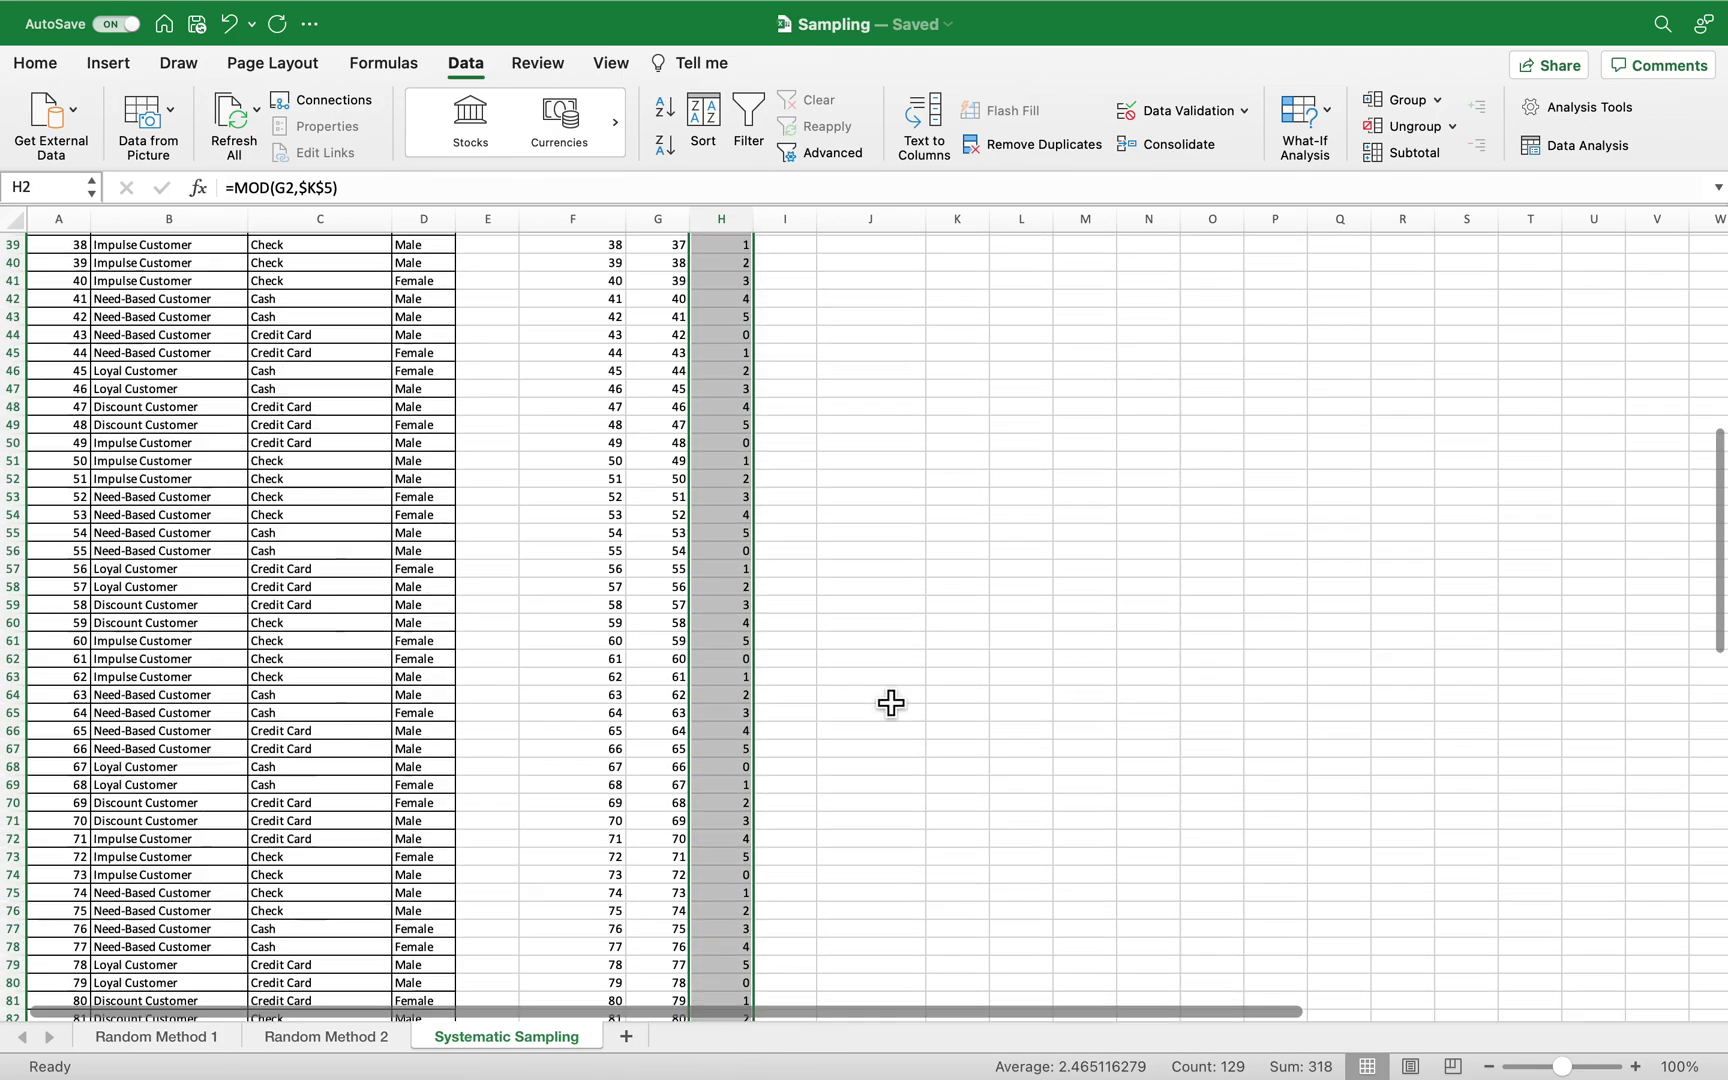
pyautogui.click(895, 636)
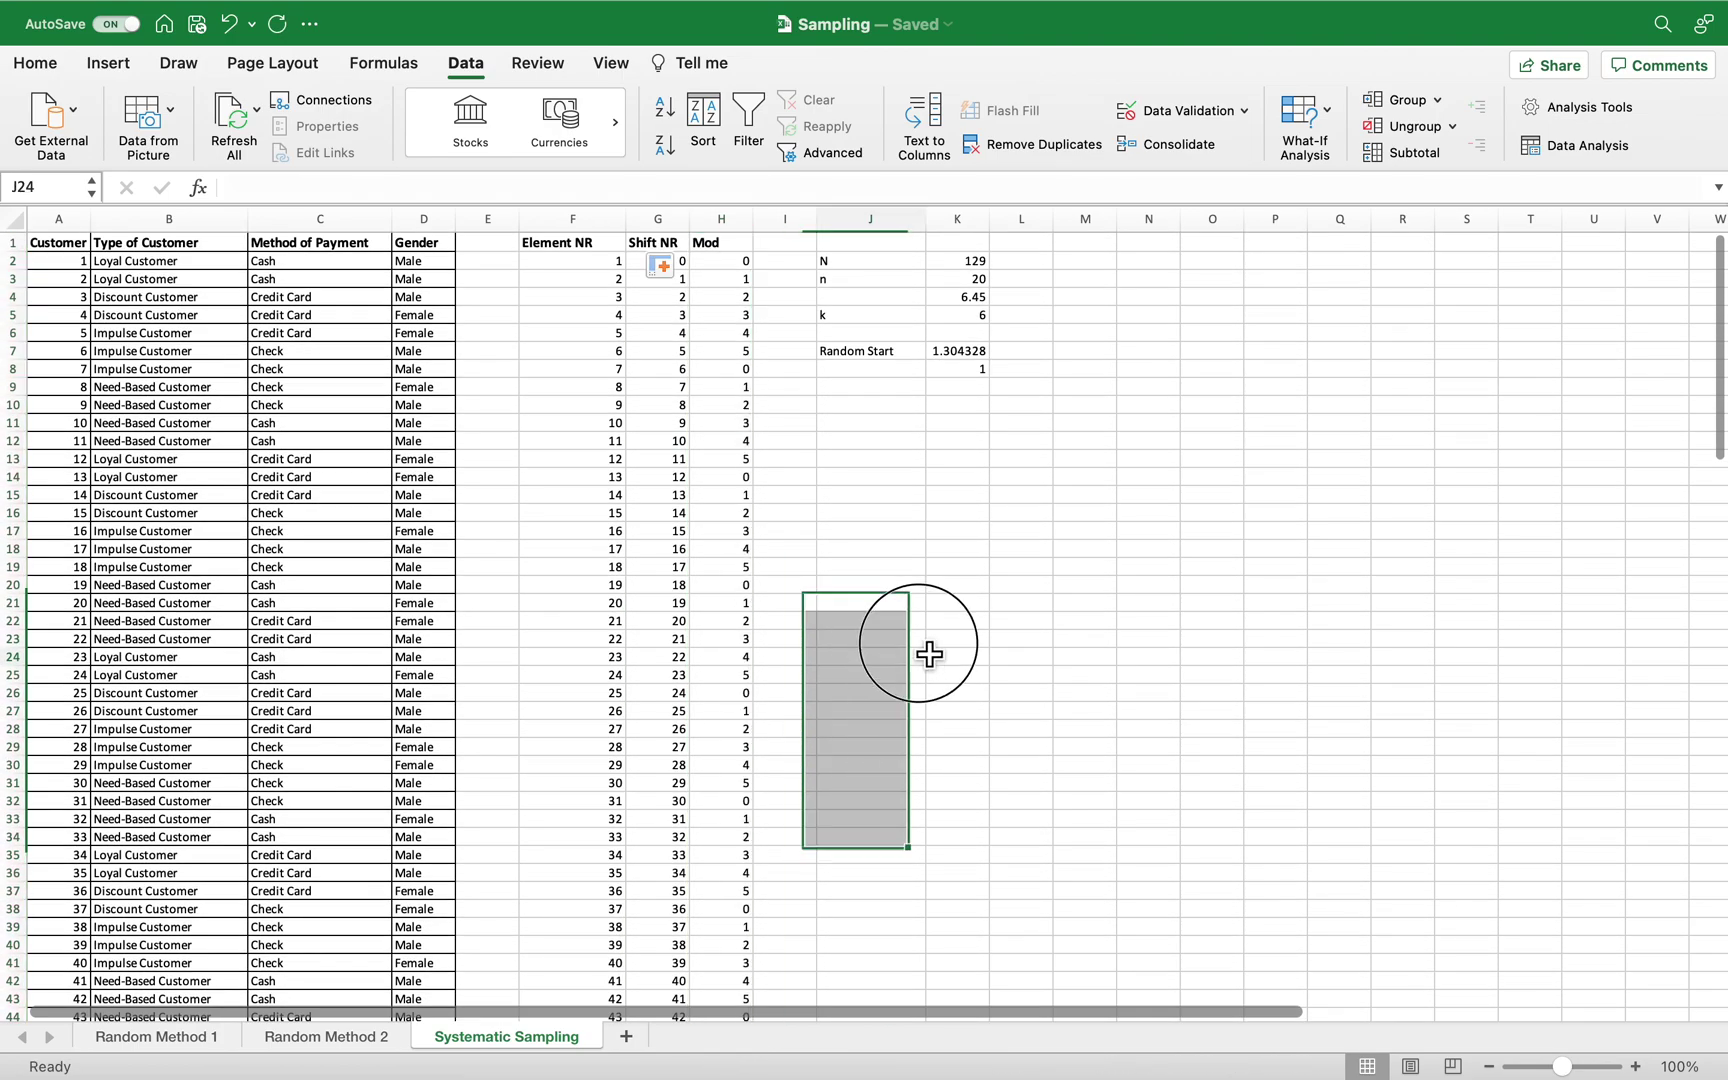
# Examine the Mod values in column H from H2 to H17 alongside the rounded random start in K8
pyautogui.click(733, 264)
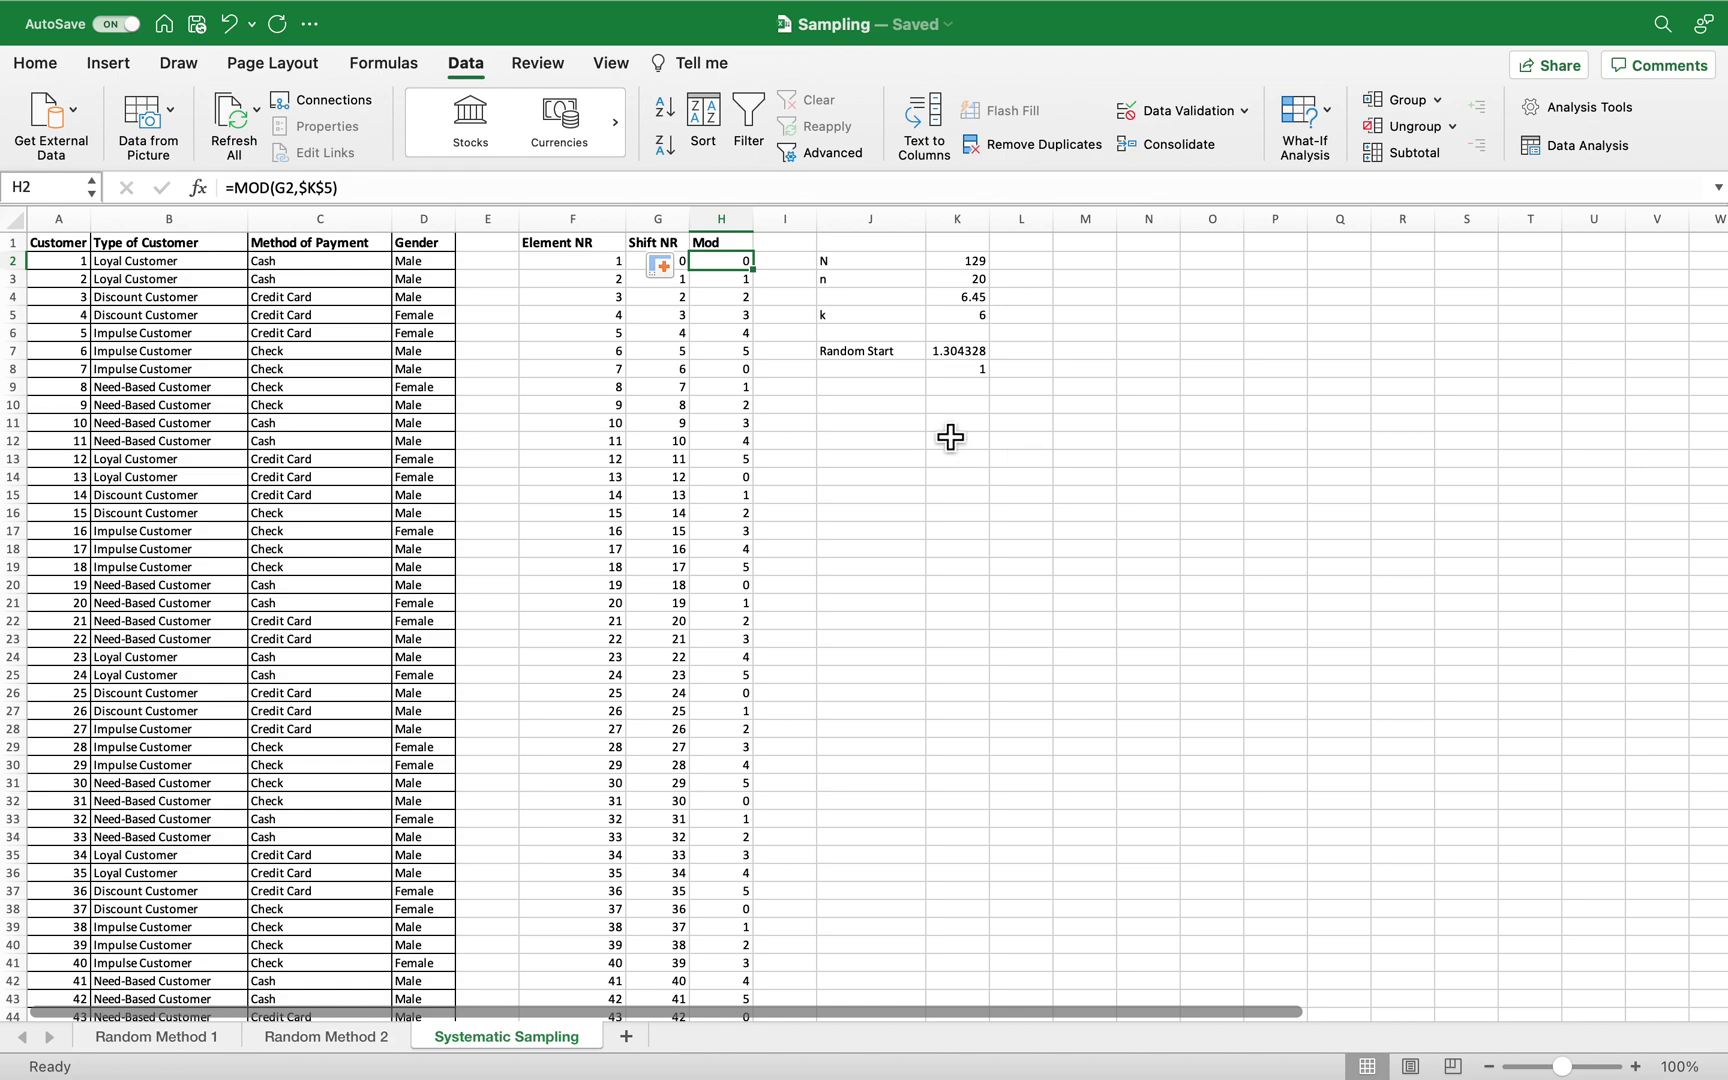
pyautogui.click(973, 372)
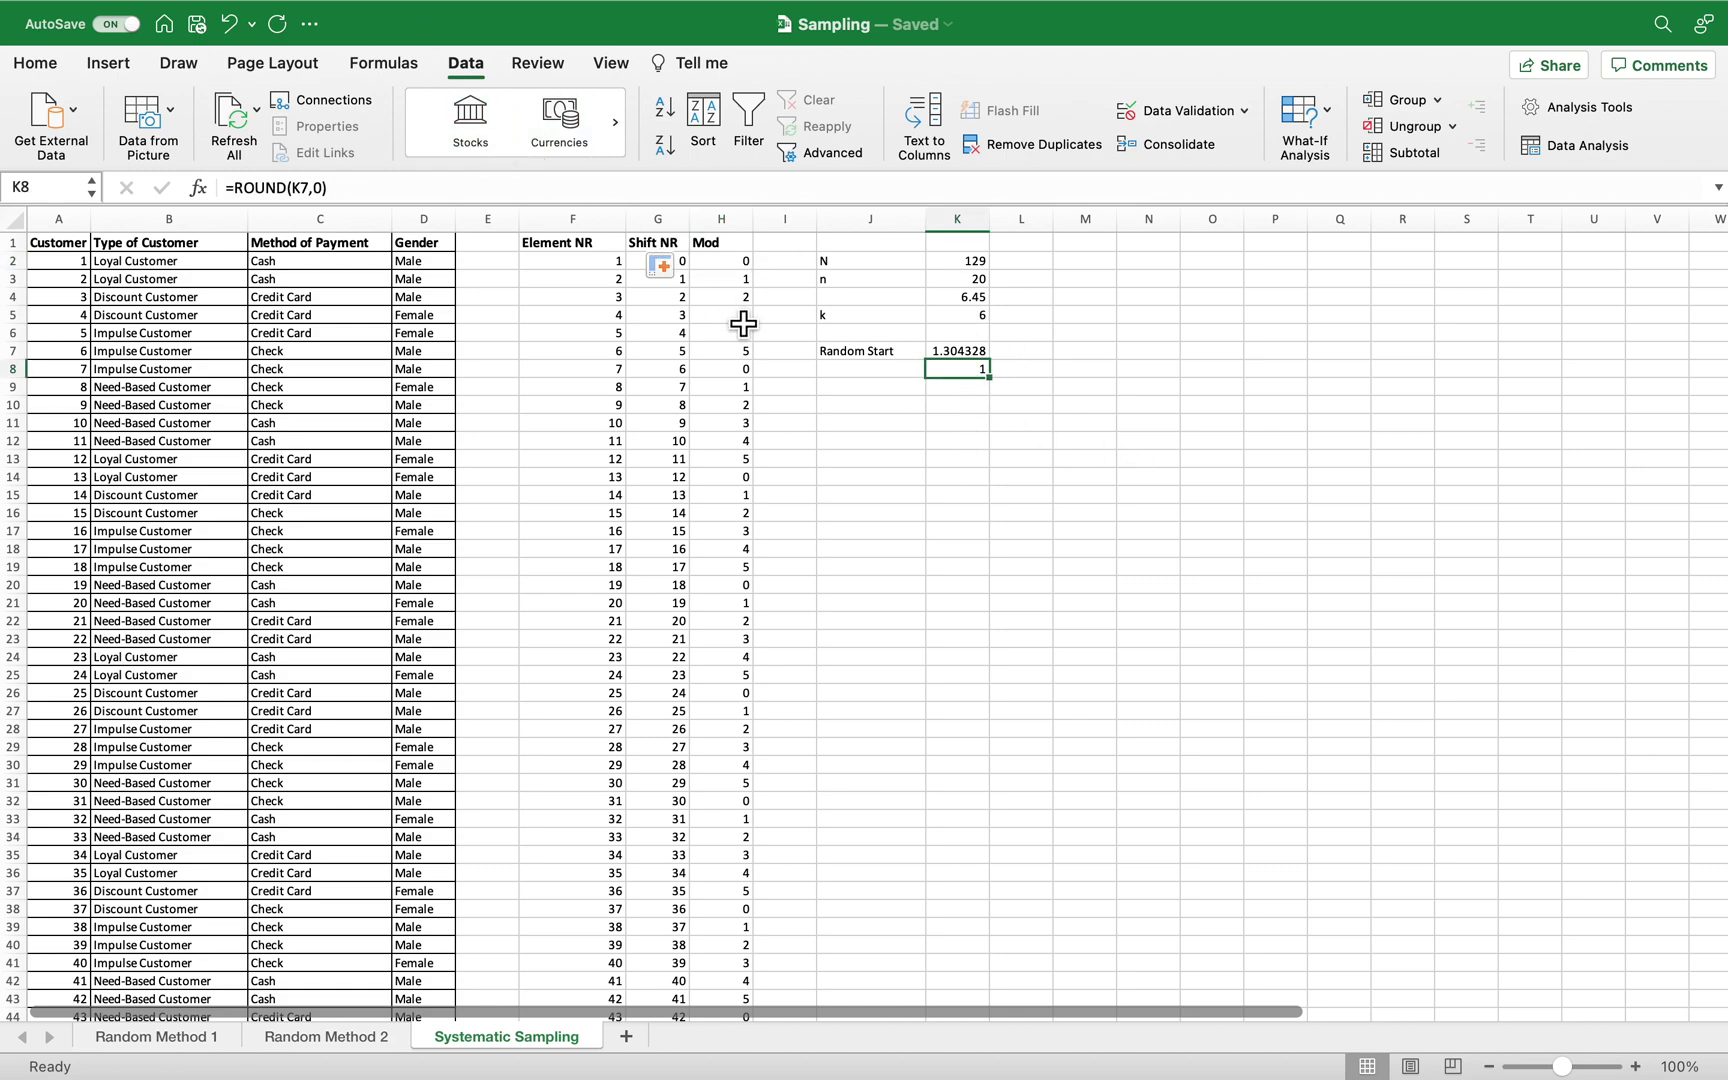
pyautogui.click(824, 369)
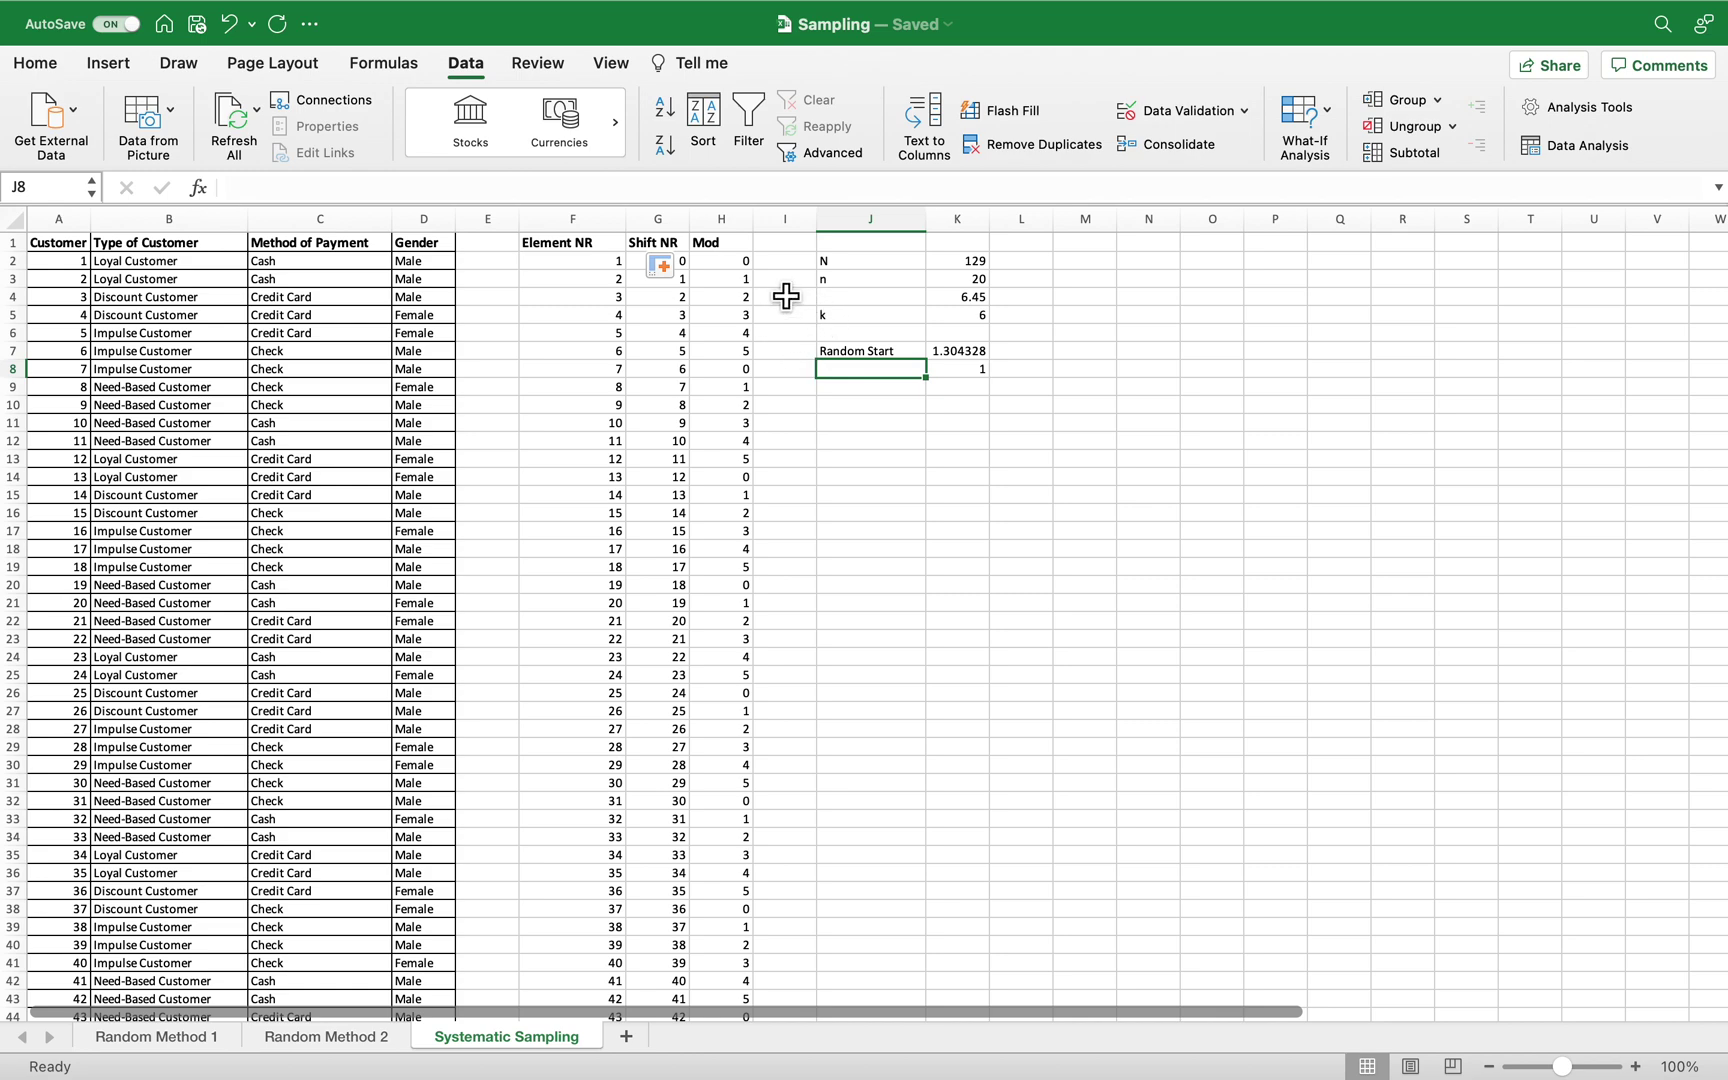
pyautogui.click(725, 282)
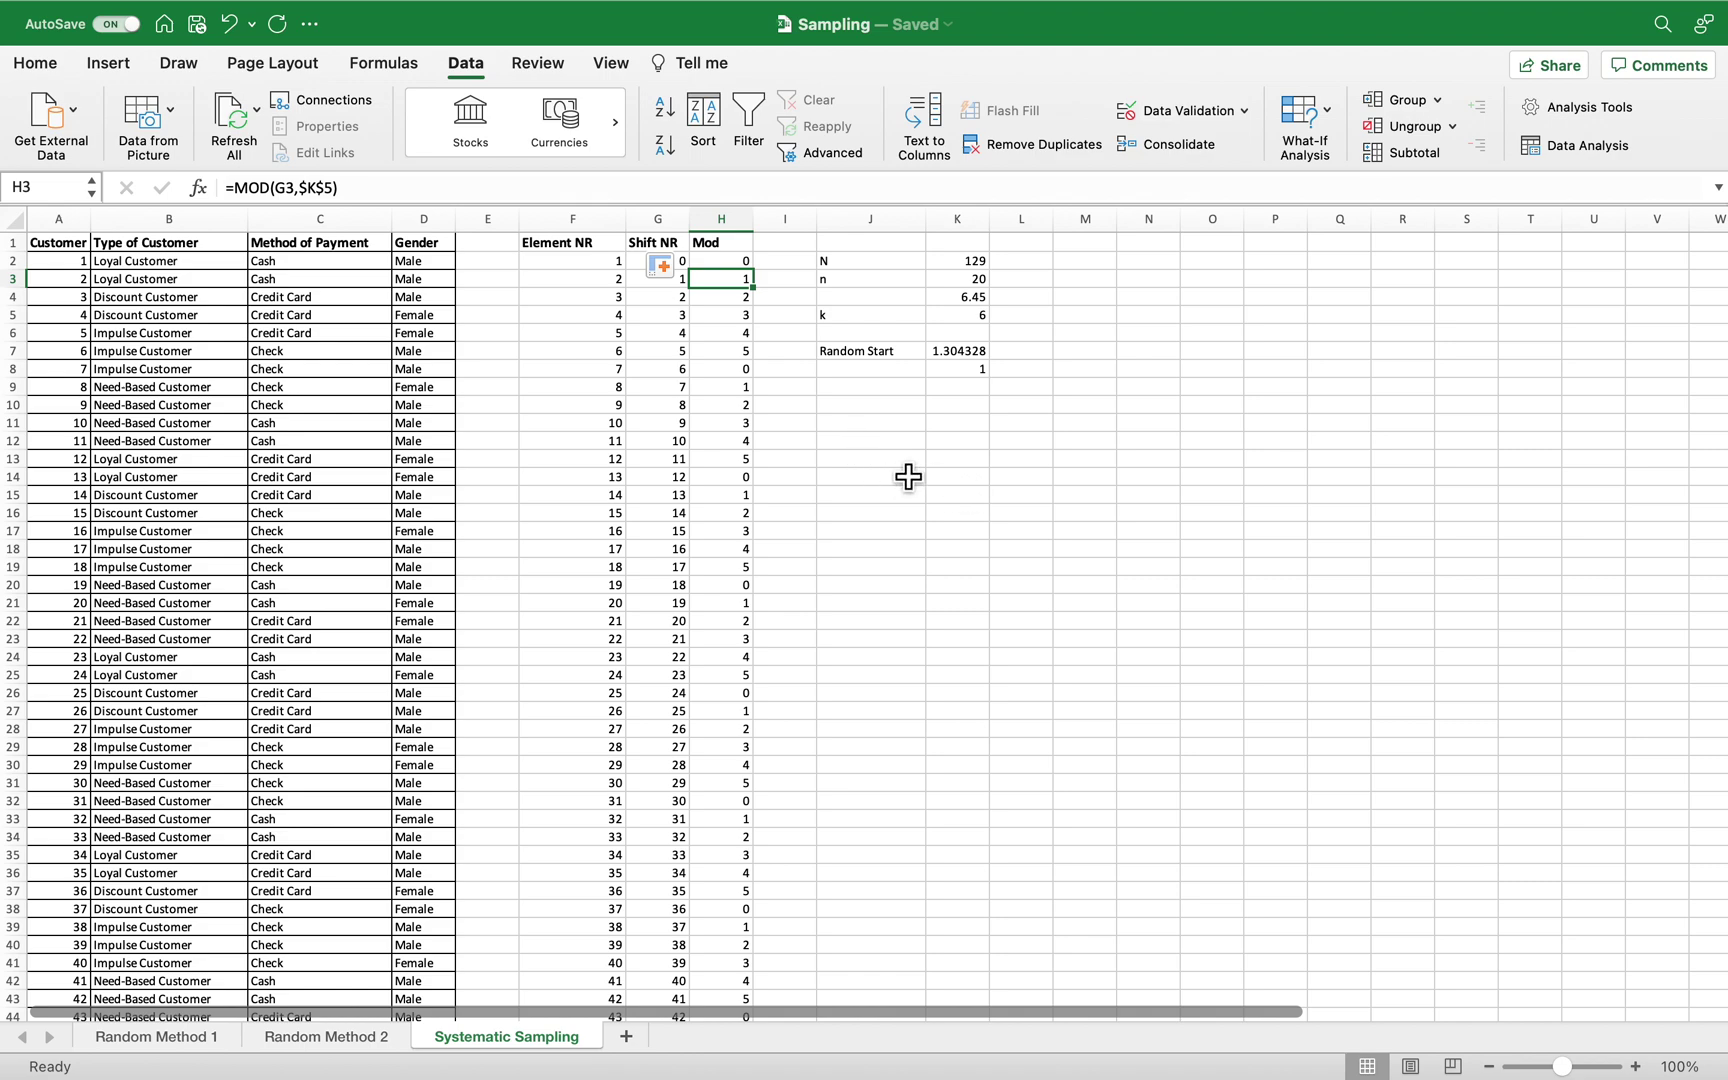
pyautogui.click(786, 423)
pyautogui.click(722, 282)
pyautogui.press('Up')
pyautogui.press('Down')
pyautogui.press('Down')
pyautogui.press('Down')
pyautogui.press('Down')
pyautogui.press('Down')
pyautogui.press('Down')
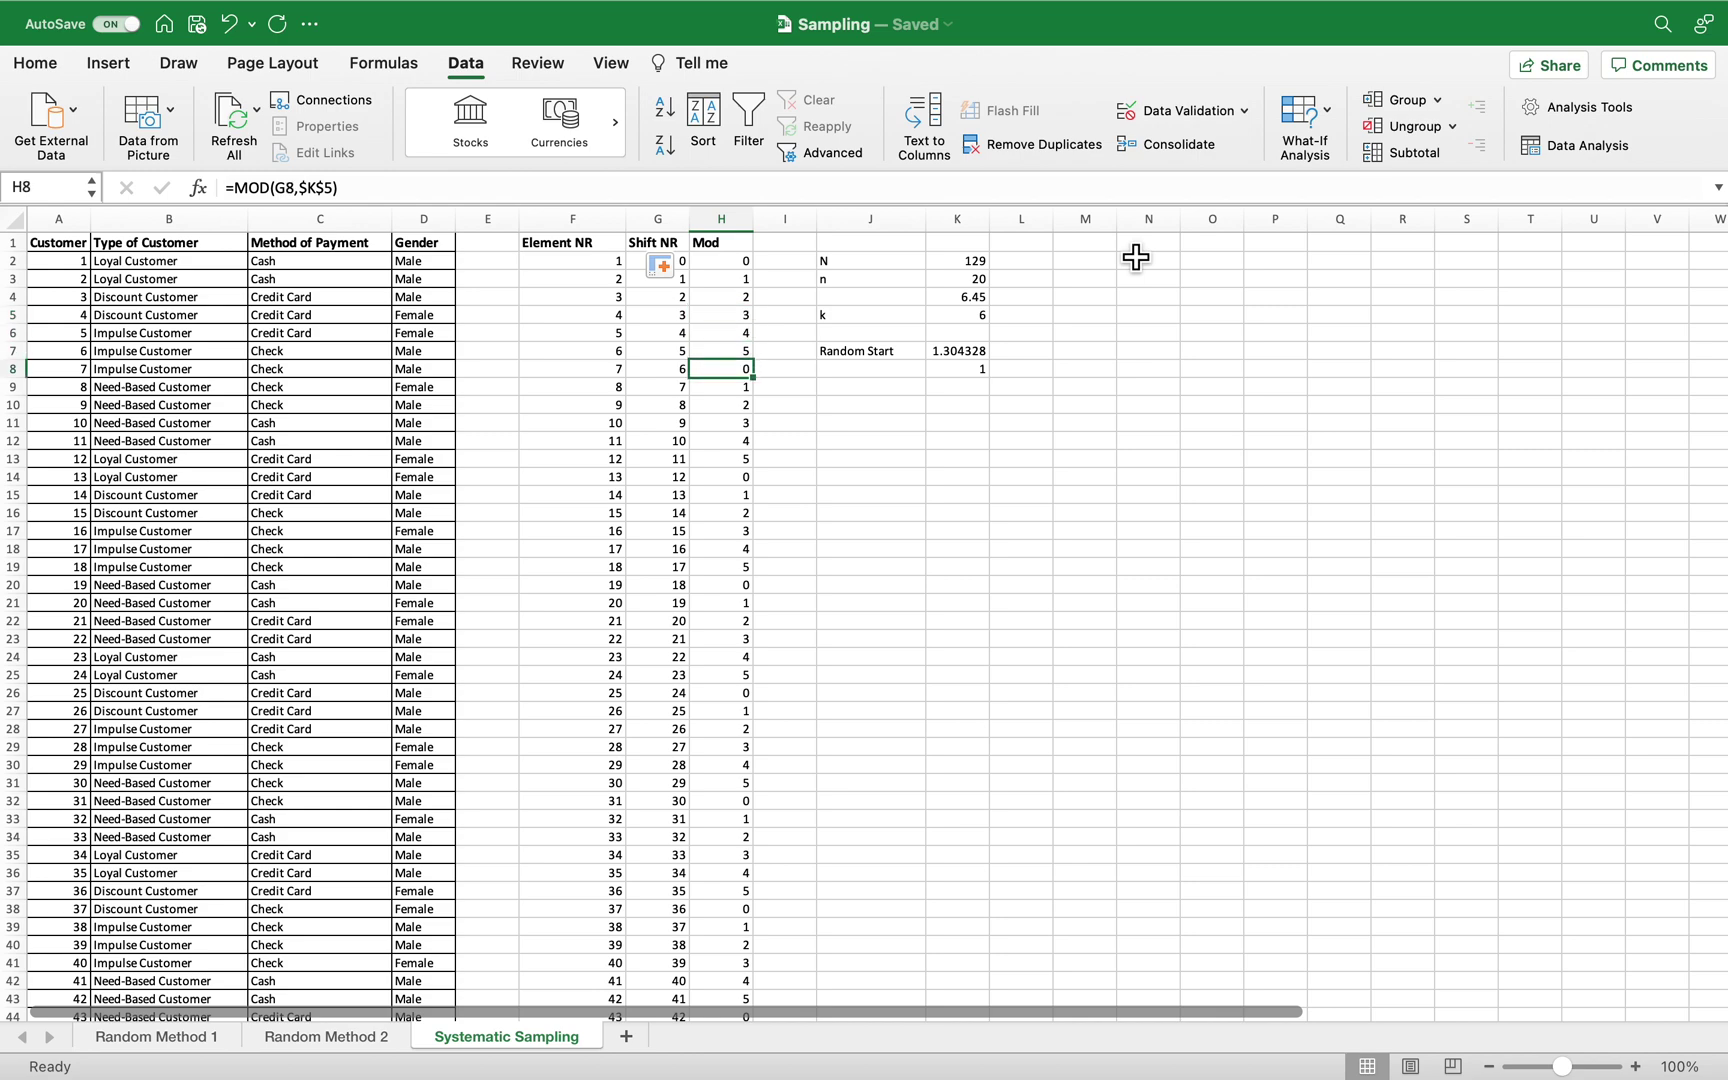
pyautogui.press('Down')
pyautogui.press('Down')
pyautogui.press('Down')
pyautogui.press('Down')
pyautogui.press('Down')
pyautogui.press('Down')
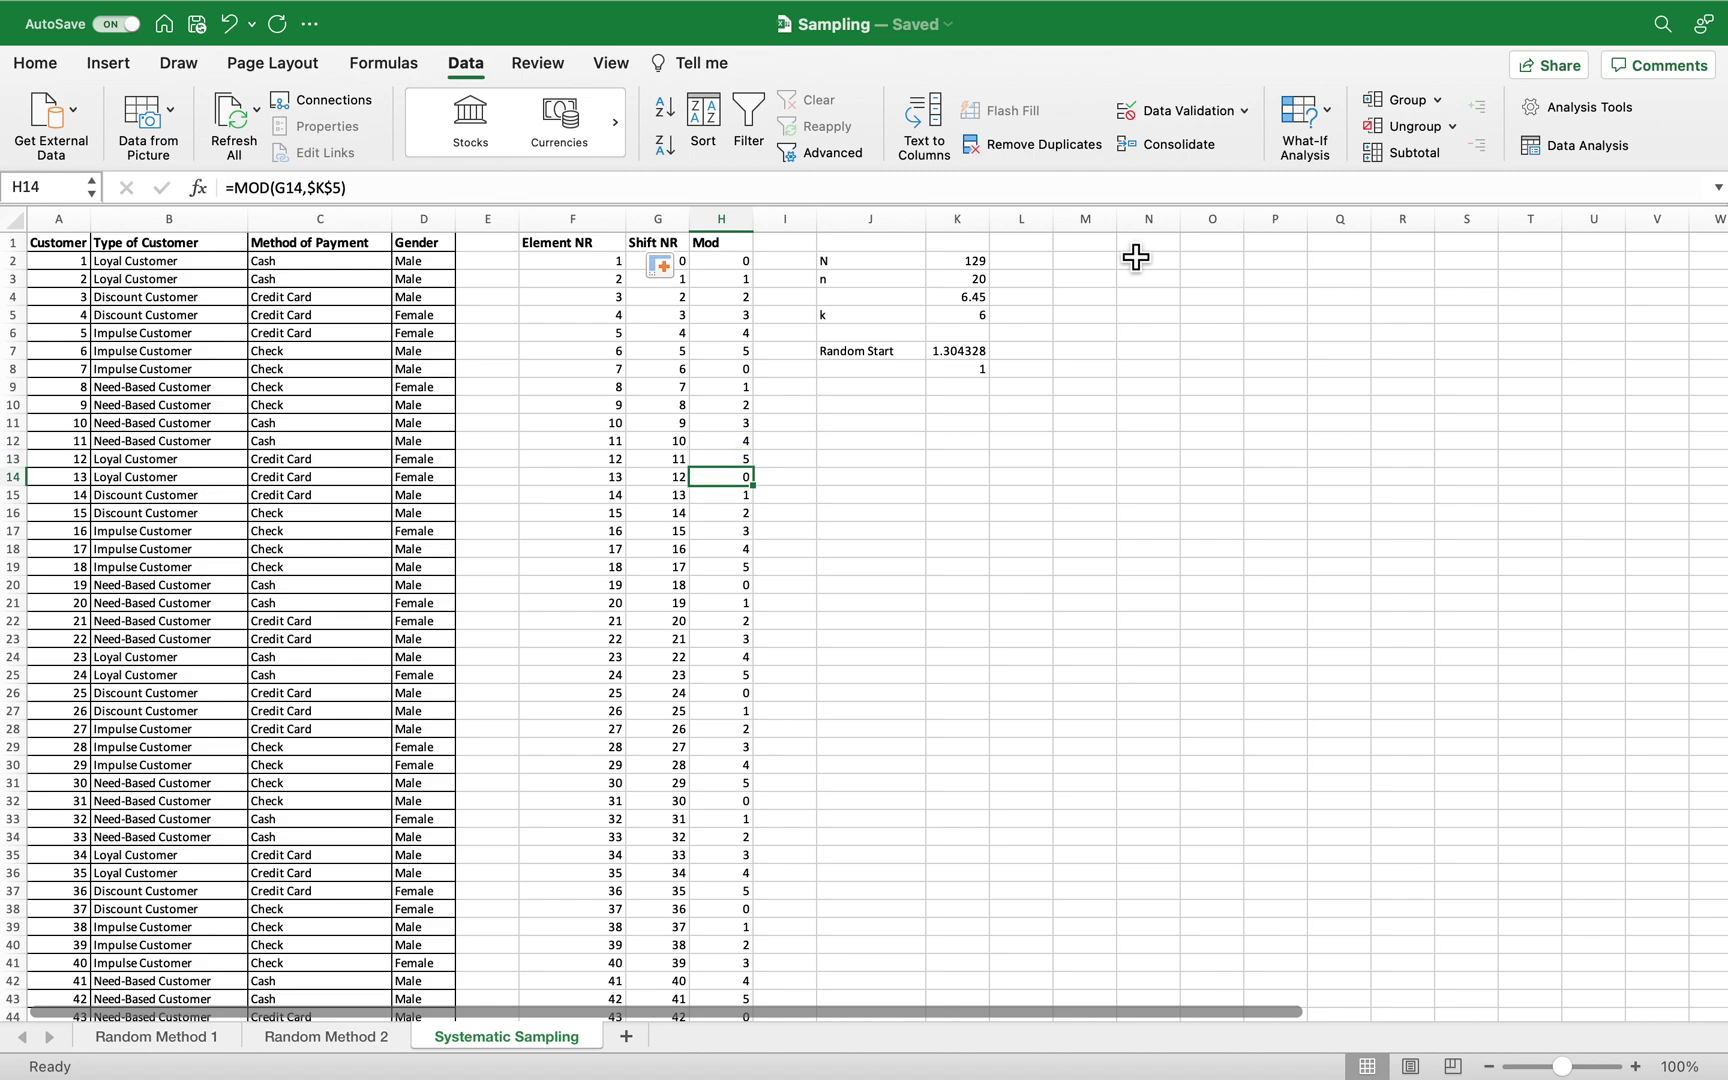
pyautogui.press('Down')
pyautogui.press('Down')
pyautogui.press('Down')
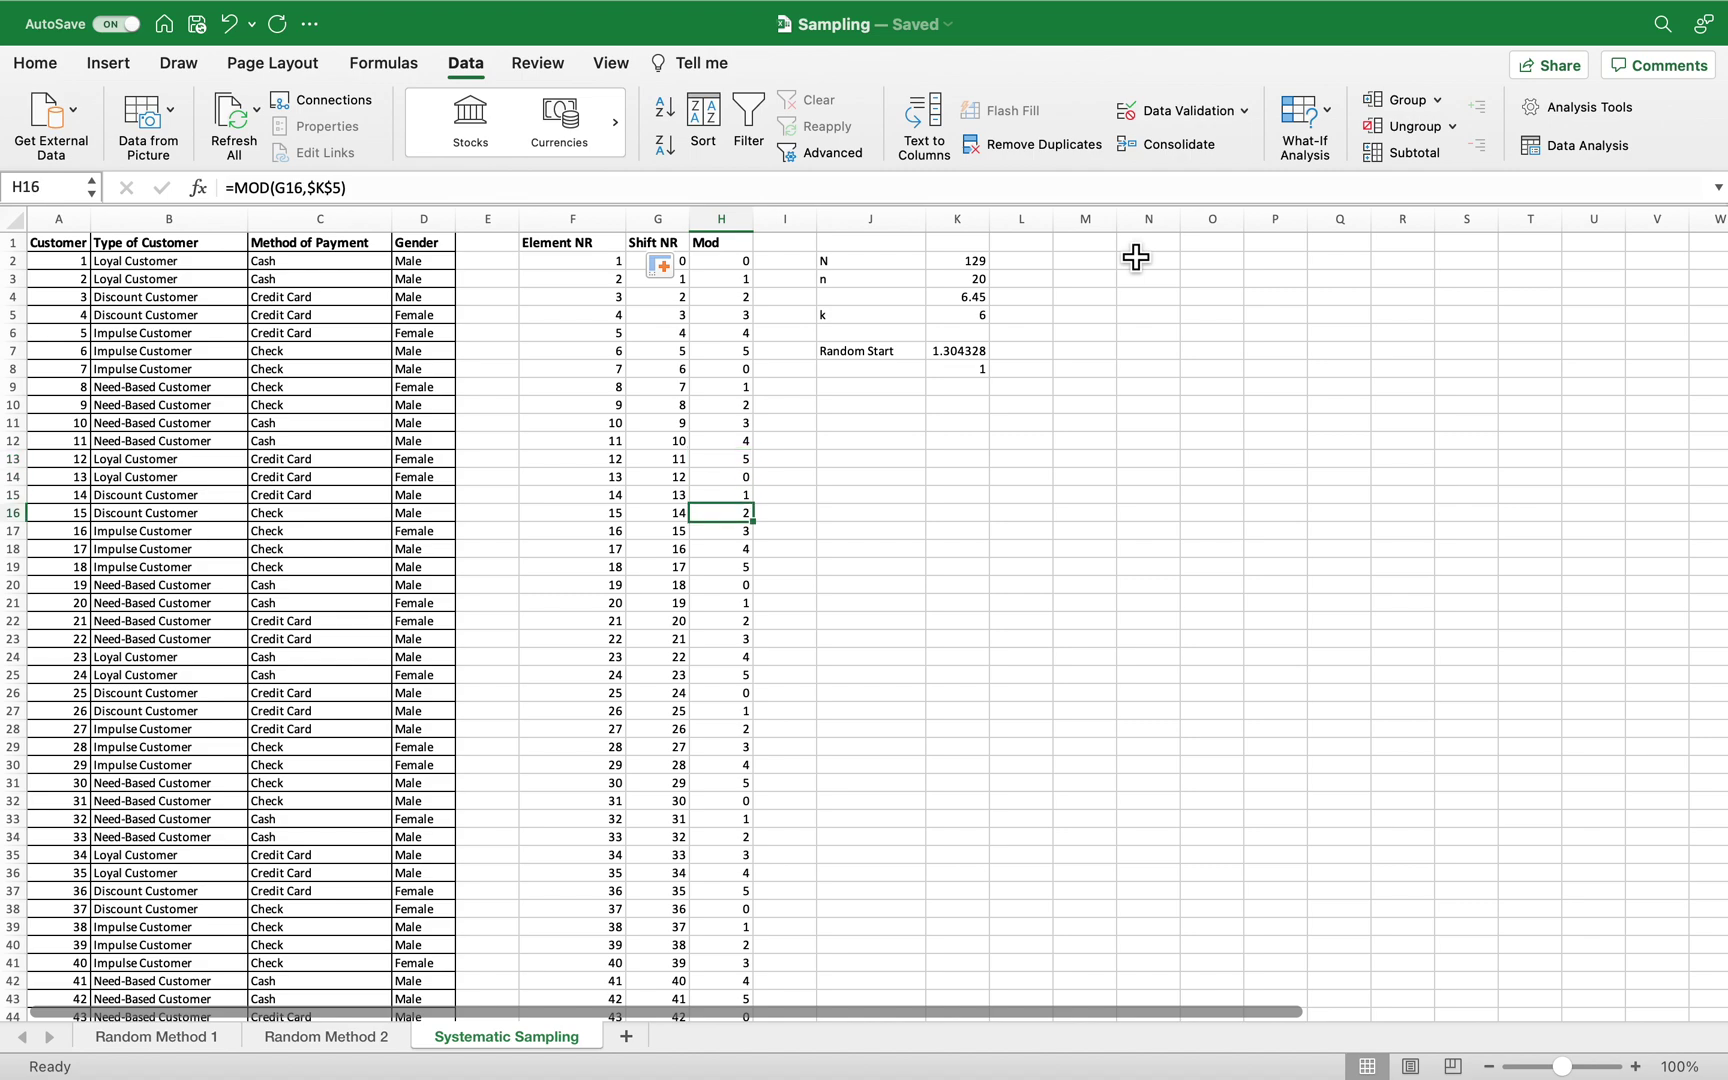
pyautogui.click(908, 479)
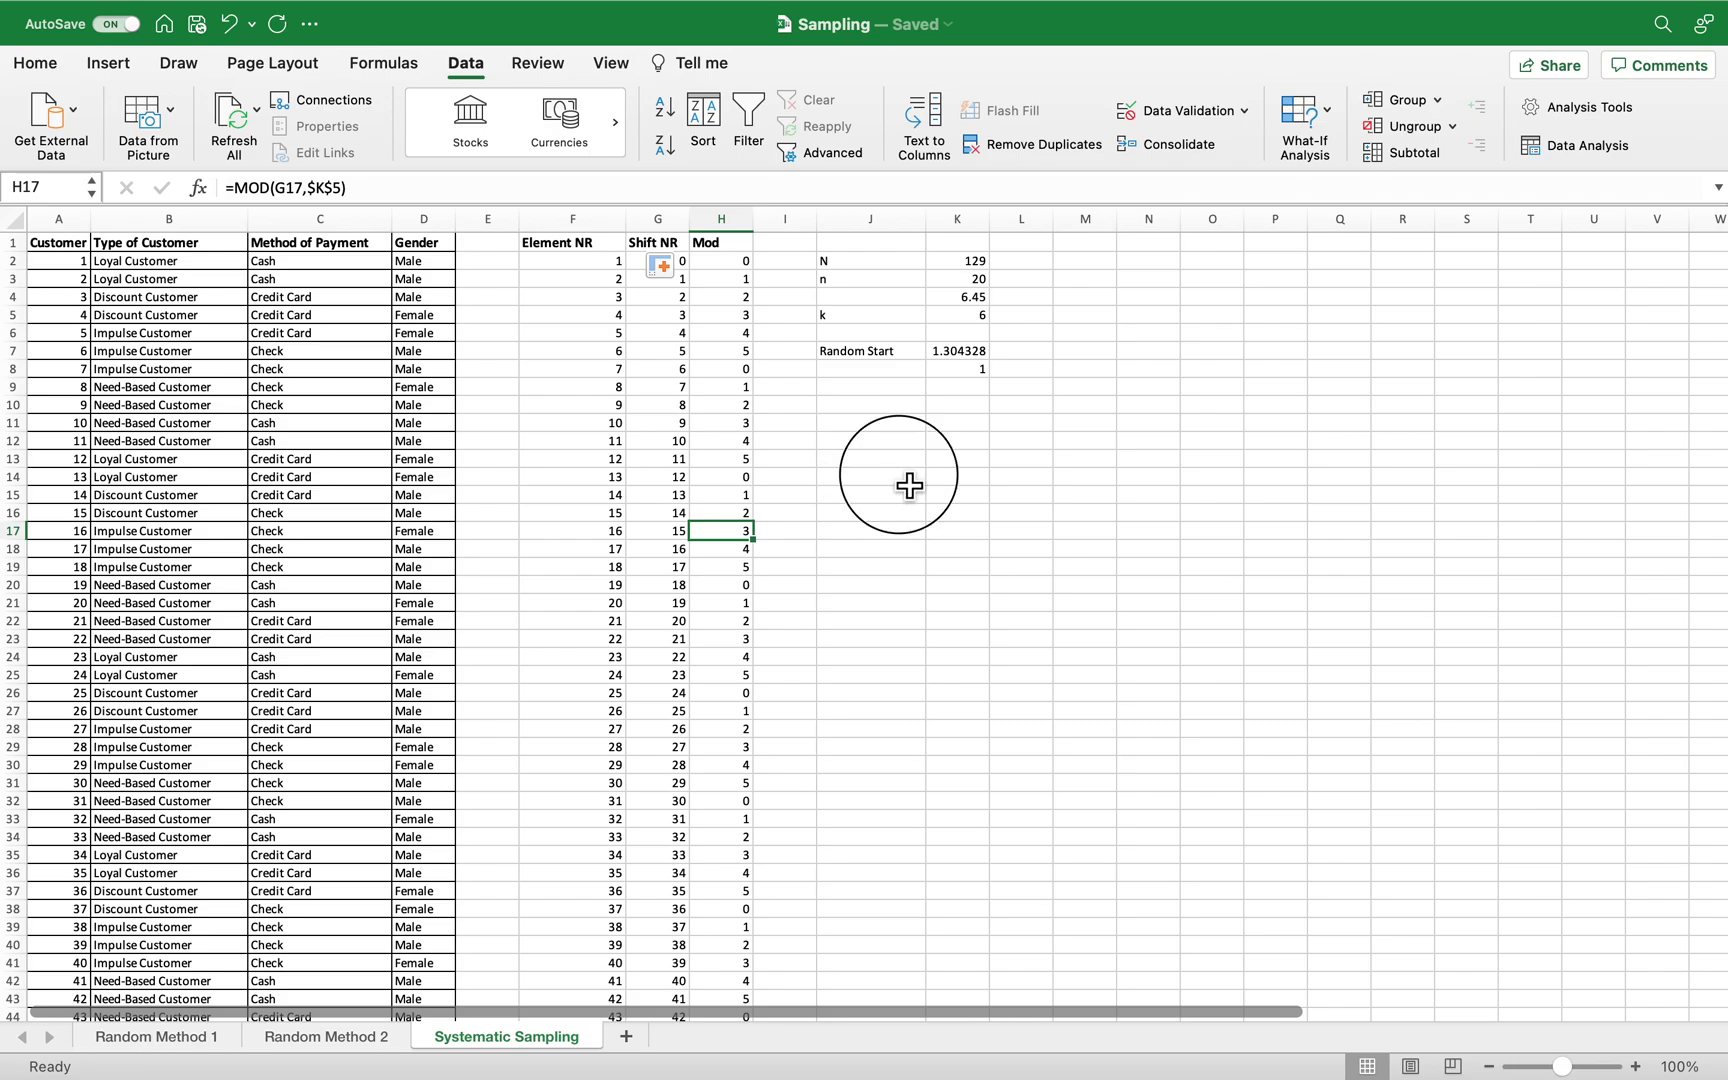
# Sort the range A1:H130 by the values in column H in ascending order
pyautogui.click(84, 259)
pyautogui.moveTo(84, 259); pyautogui.dragTo(736, 987)
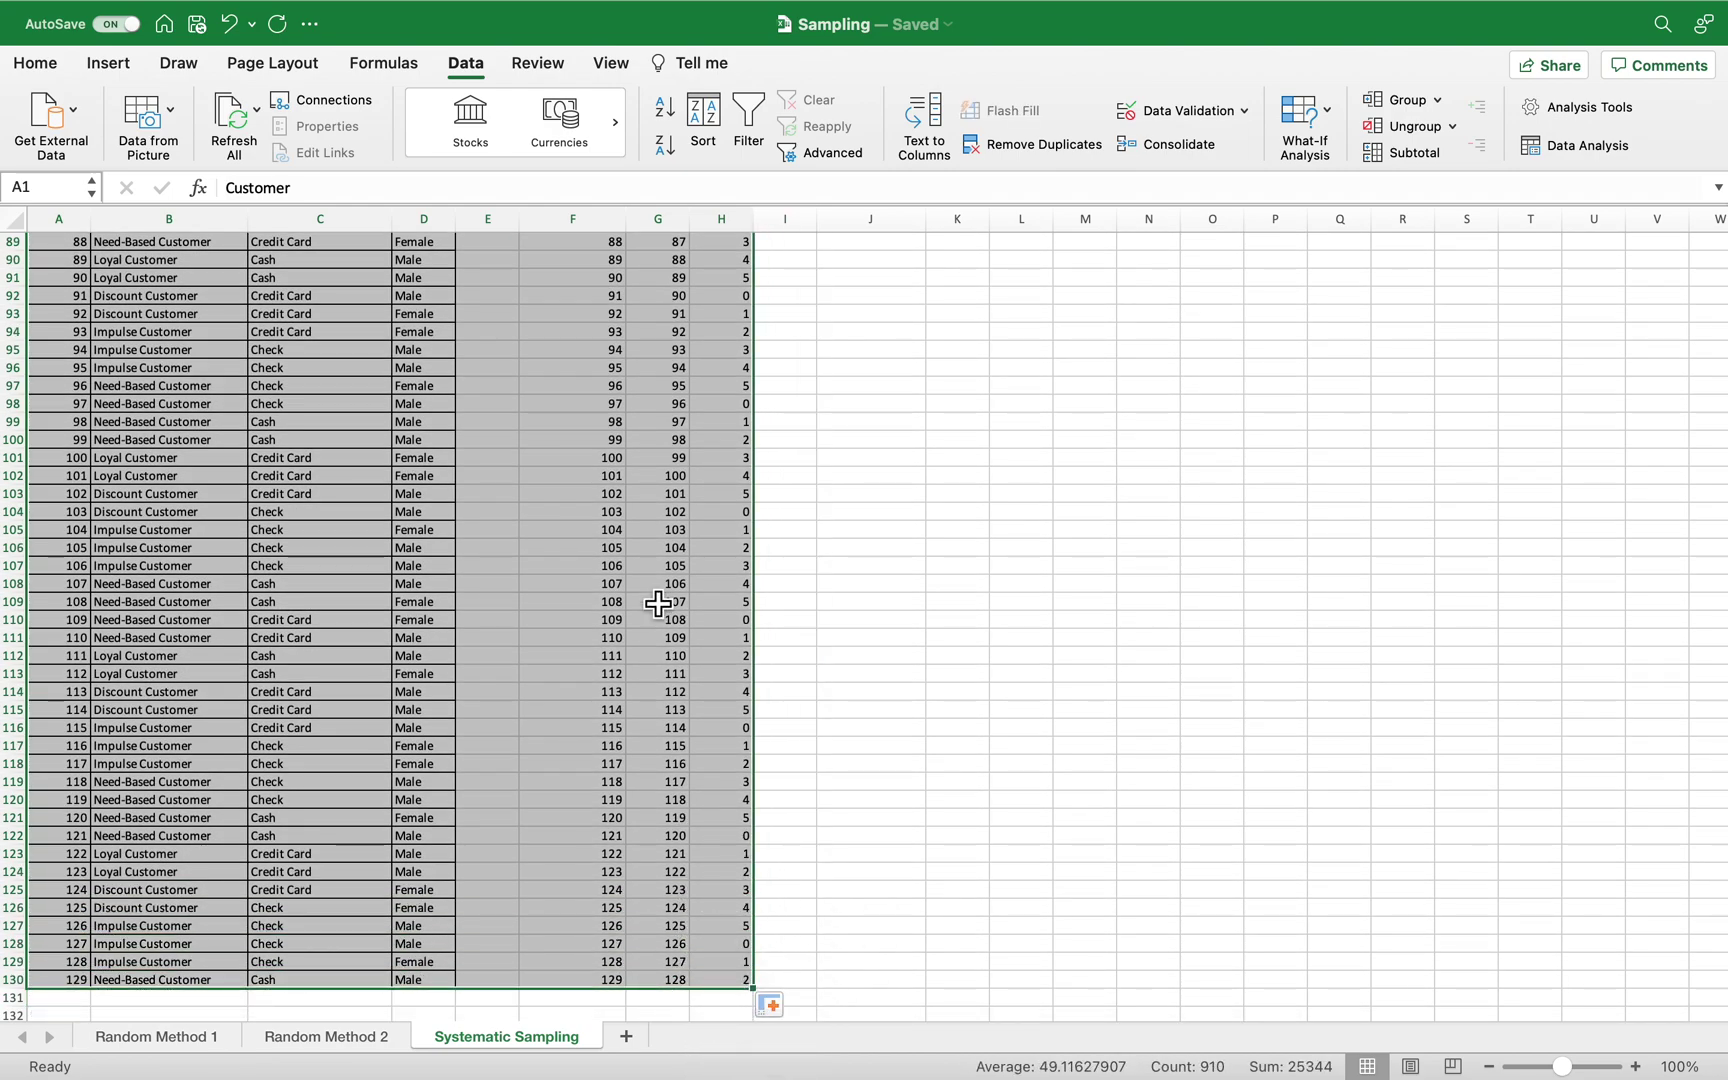
pyautogui.click(698, 131)
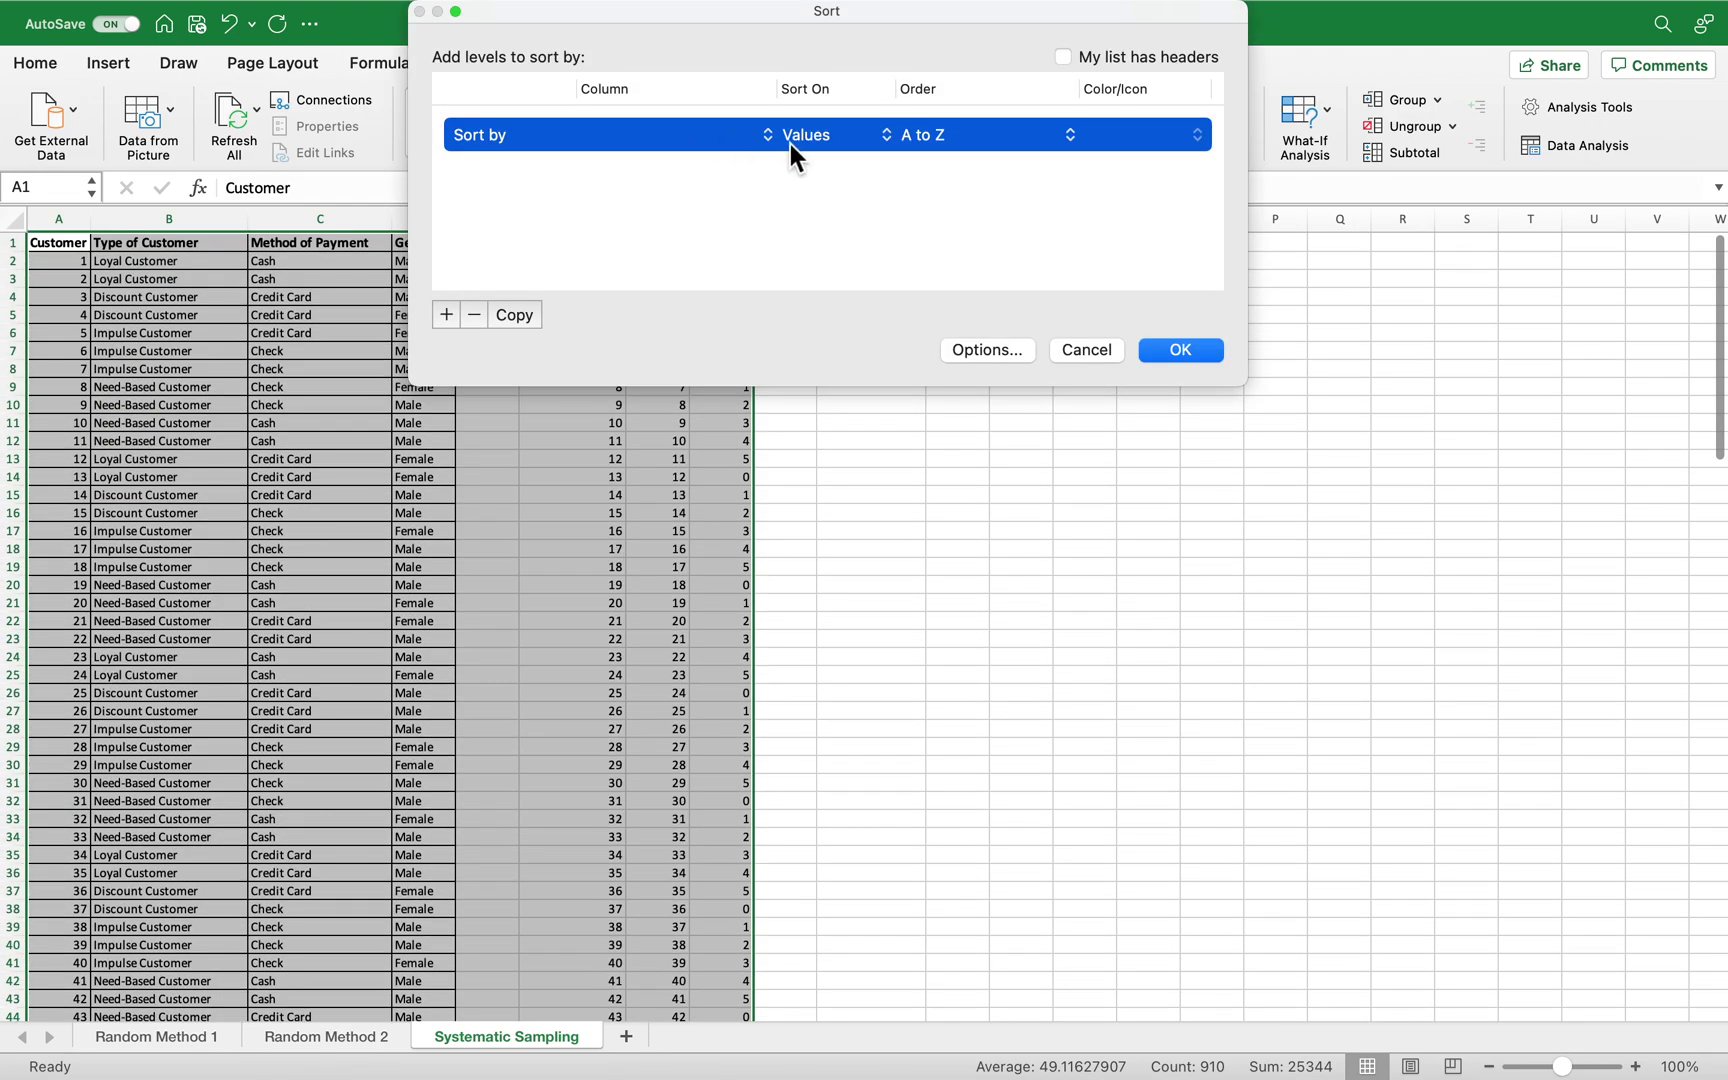
pyautogui.click(765, 150)
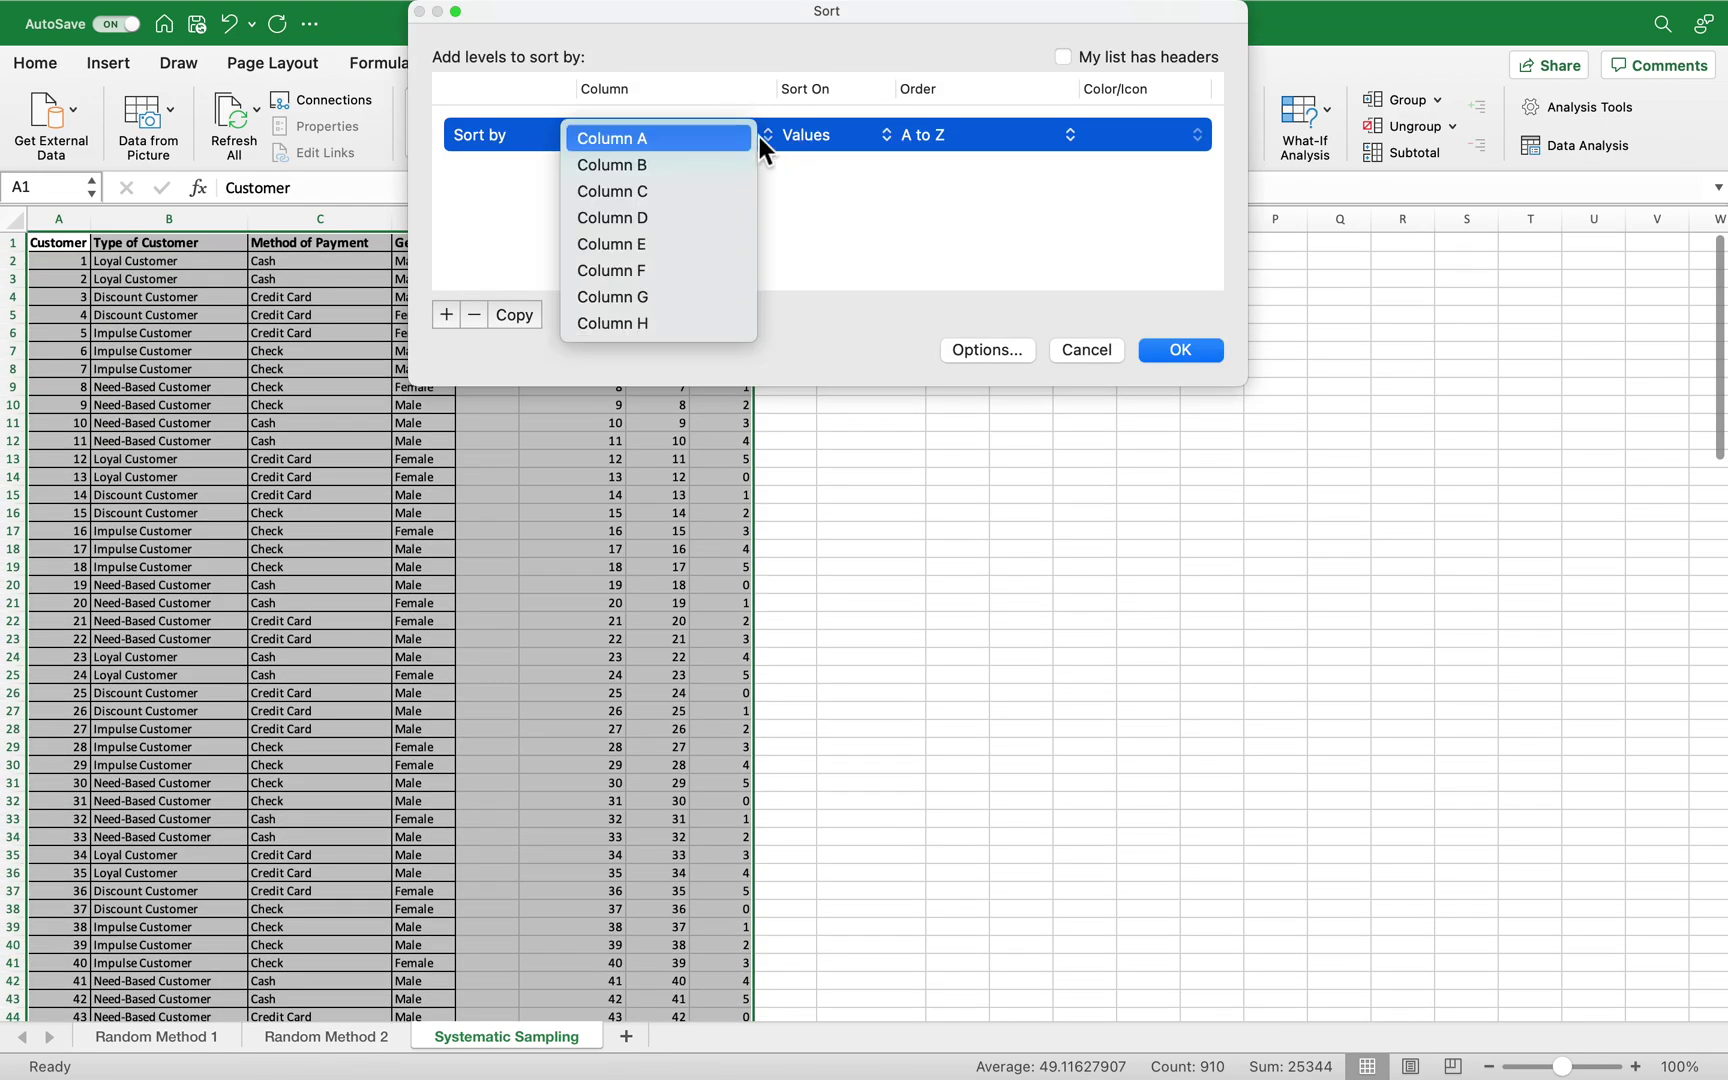
pyautogui.click(775, 30)
pyautogui.moveTo(776, 30); pyautogui.dragTo(803, 481)
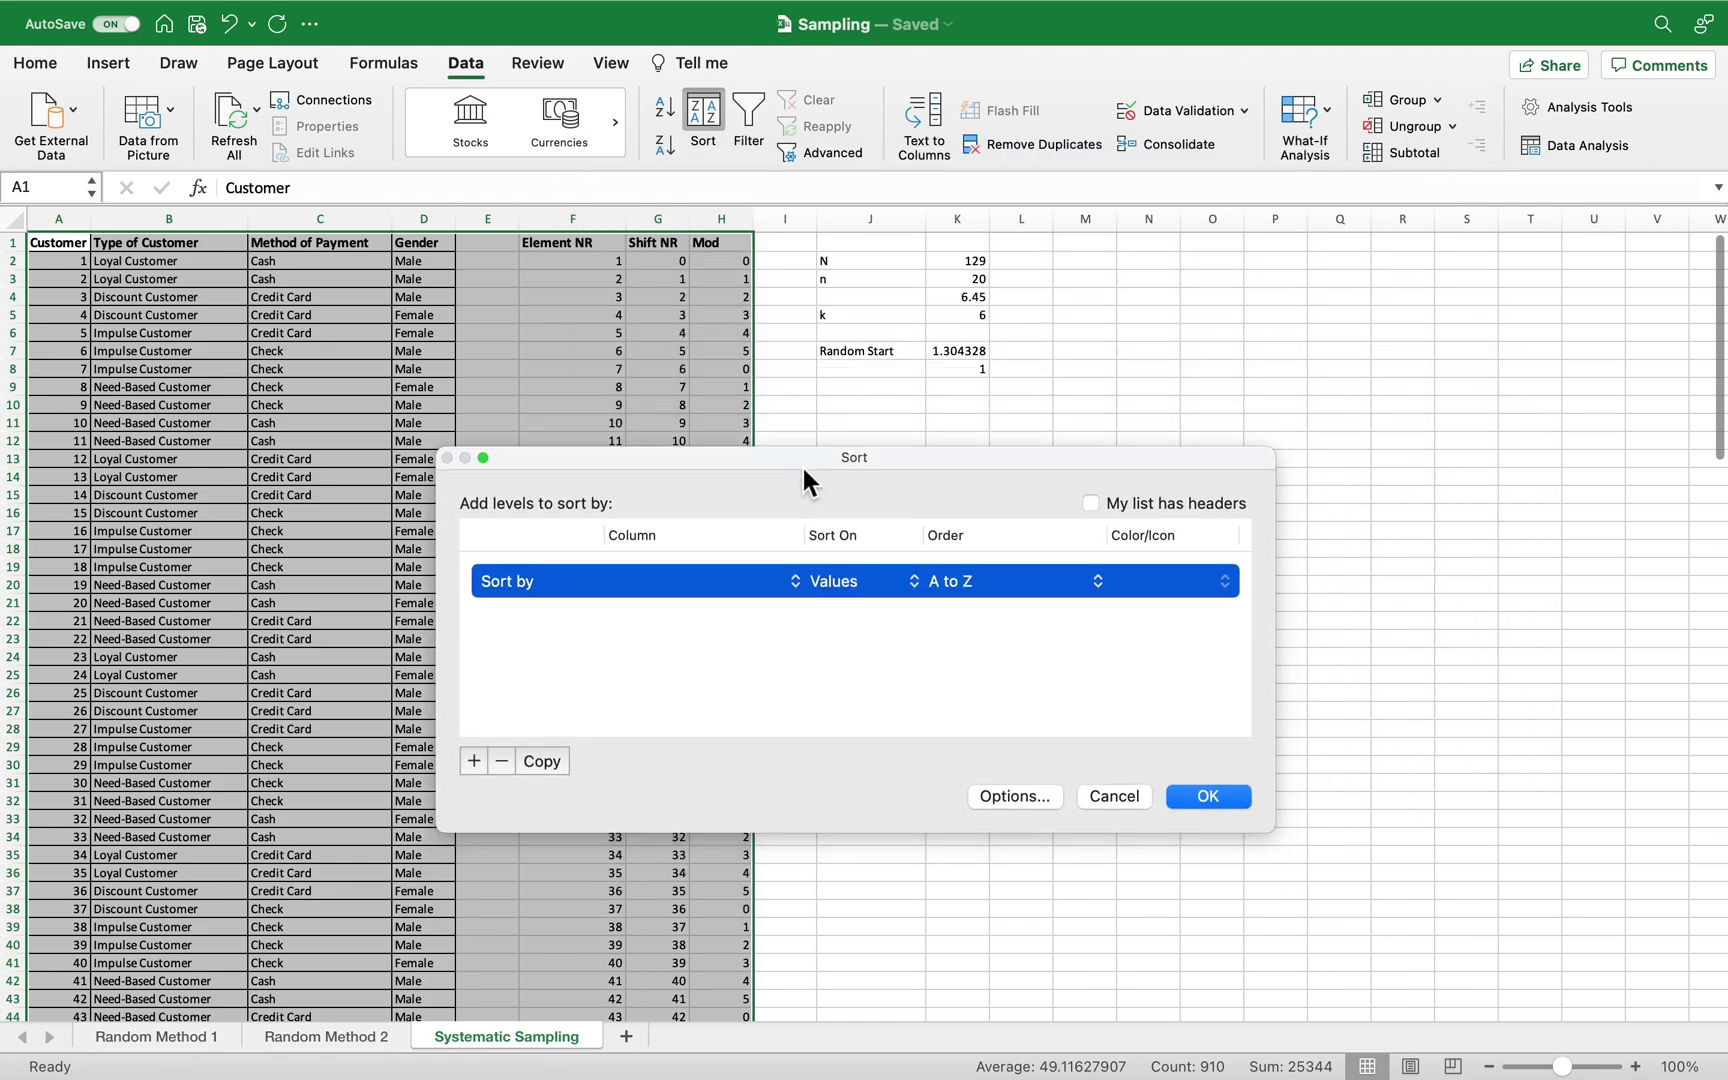
pyautogui.click(745, 590)
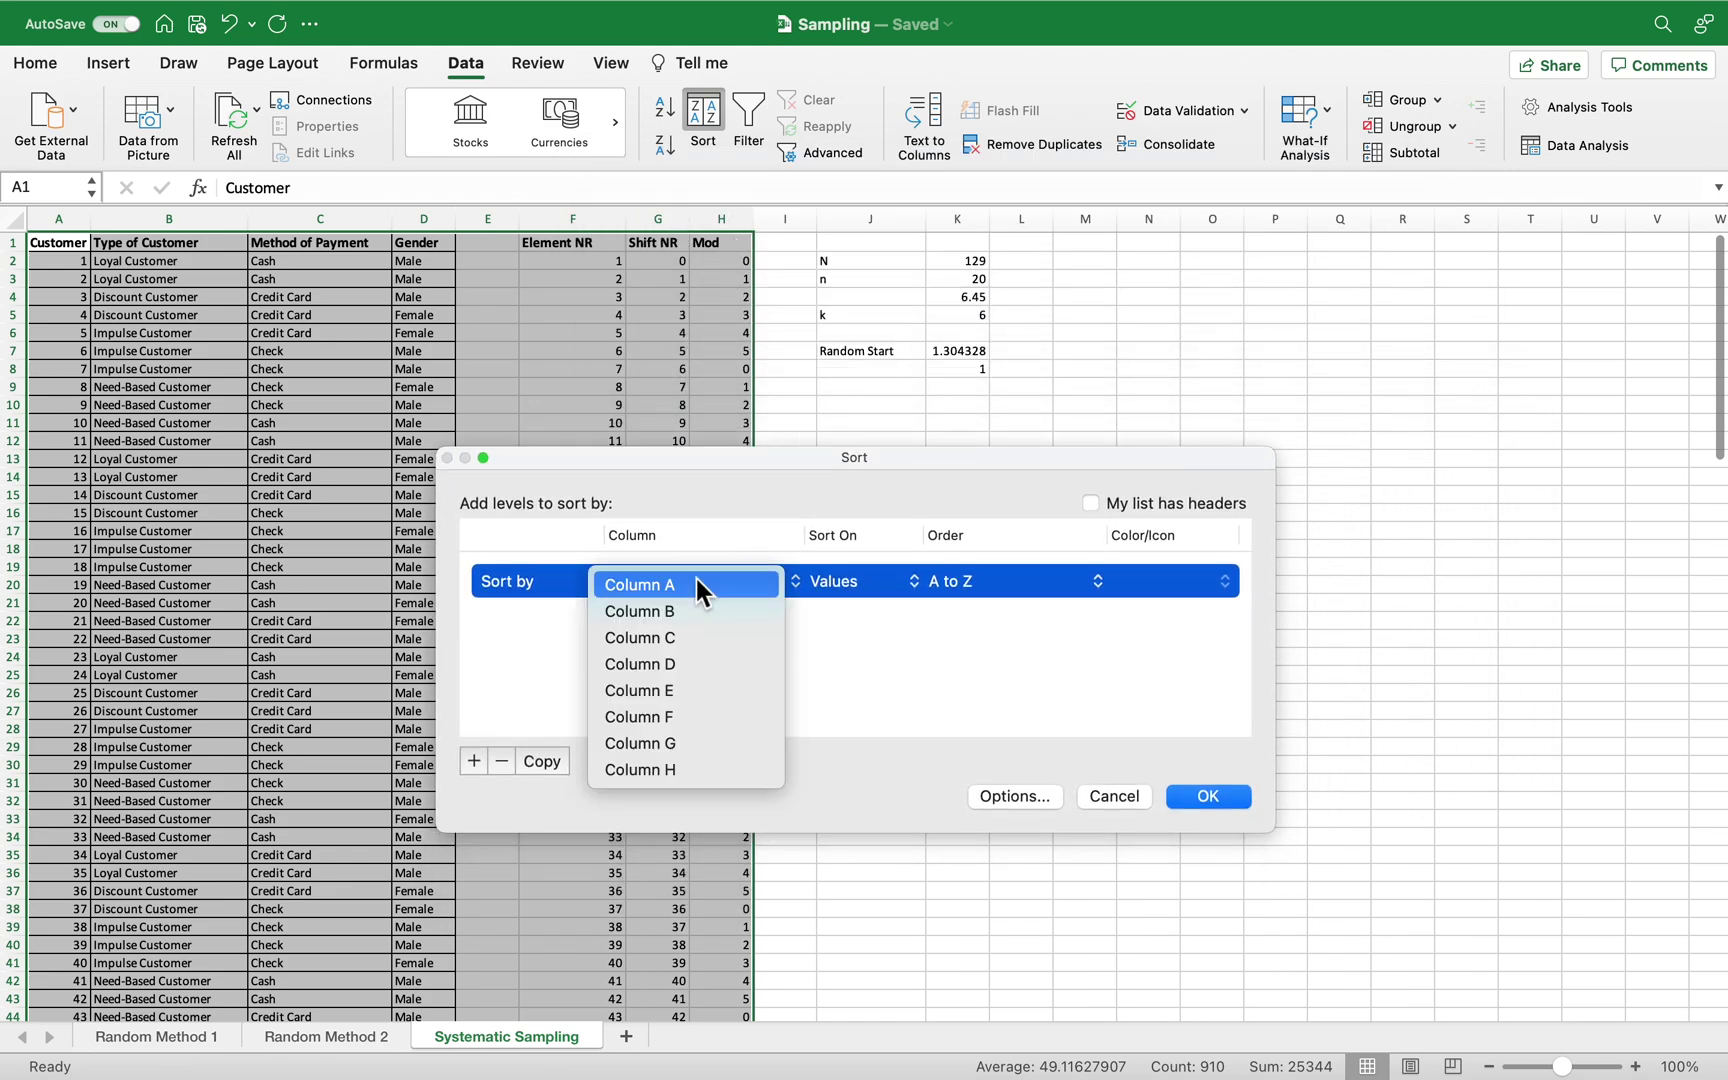
pyautogui.click(665, 775)
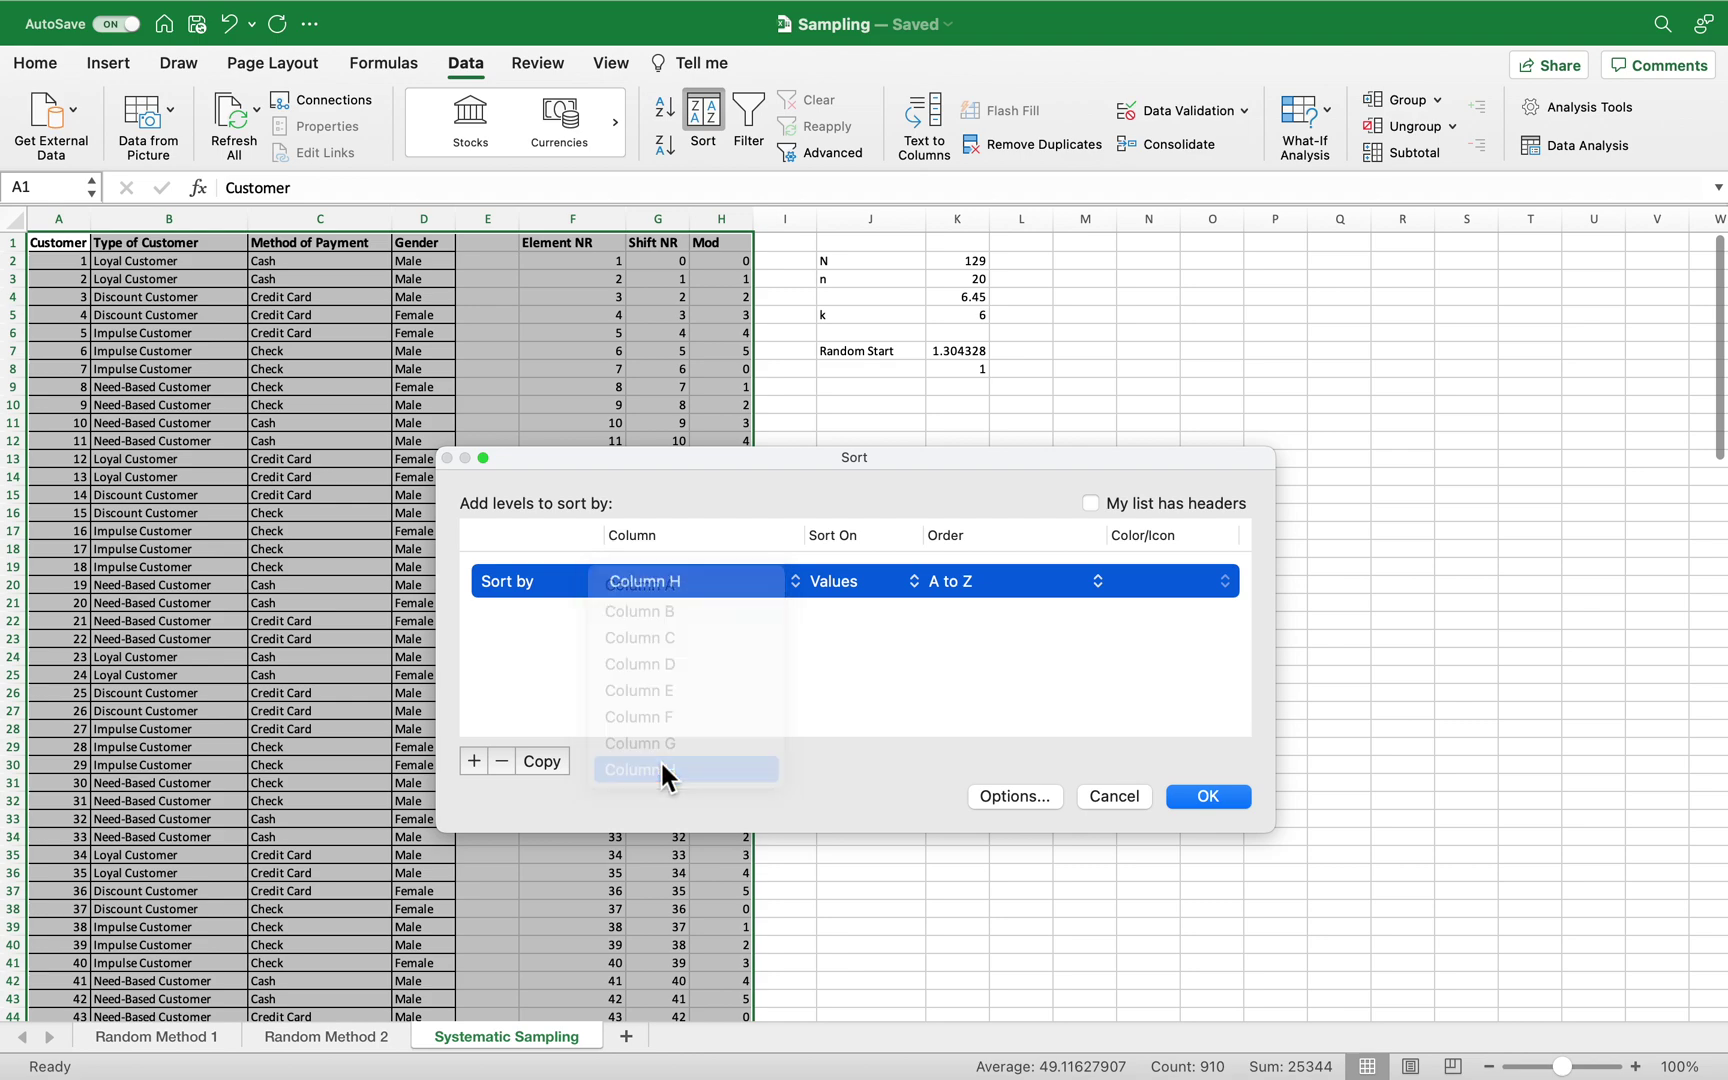
pyautogui.click(1208, 796)
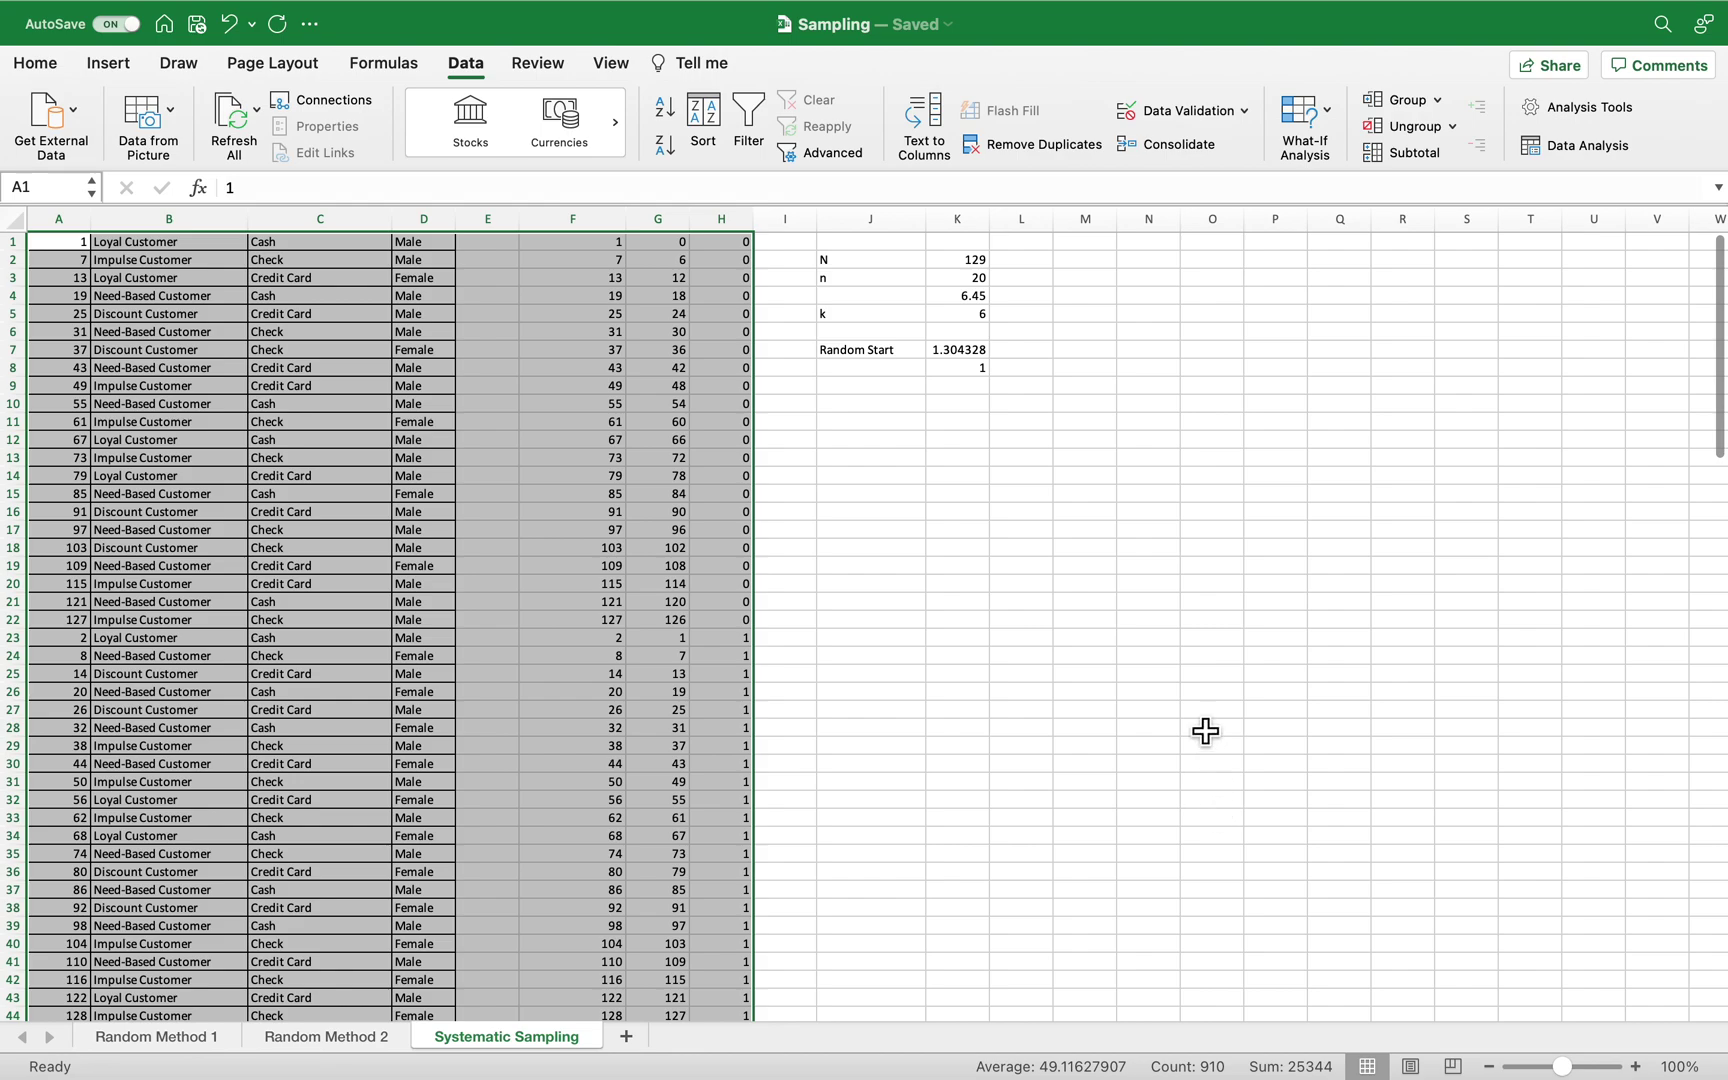
# Shade the rows whose Mod is 0, A1:H22, with a light yellow fill
pyautogui.click(905, 606)
pyautogui.moveTo(745, 620); pyautogui.dragTo(82, 251)
pyautogui.click(40, 64)
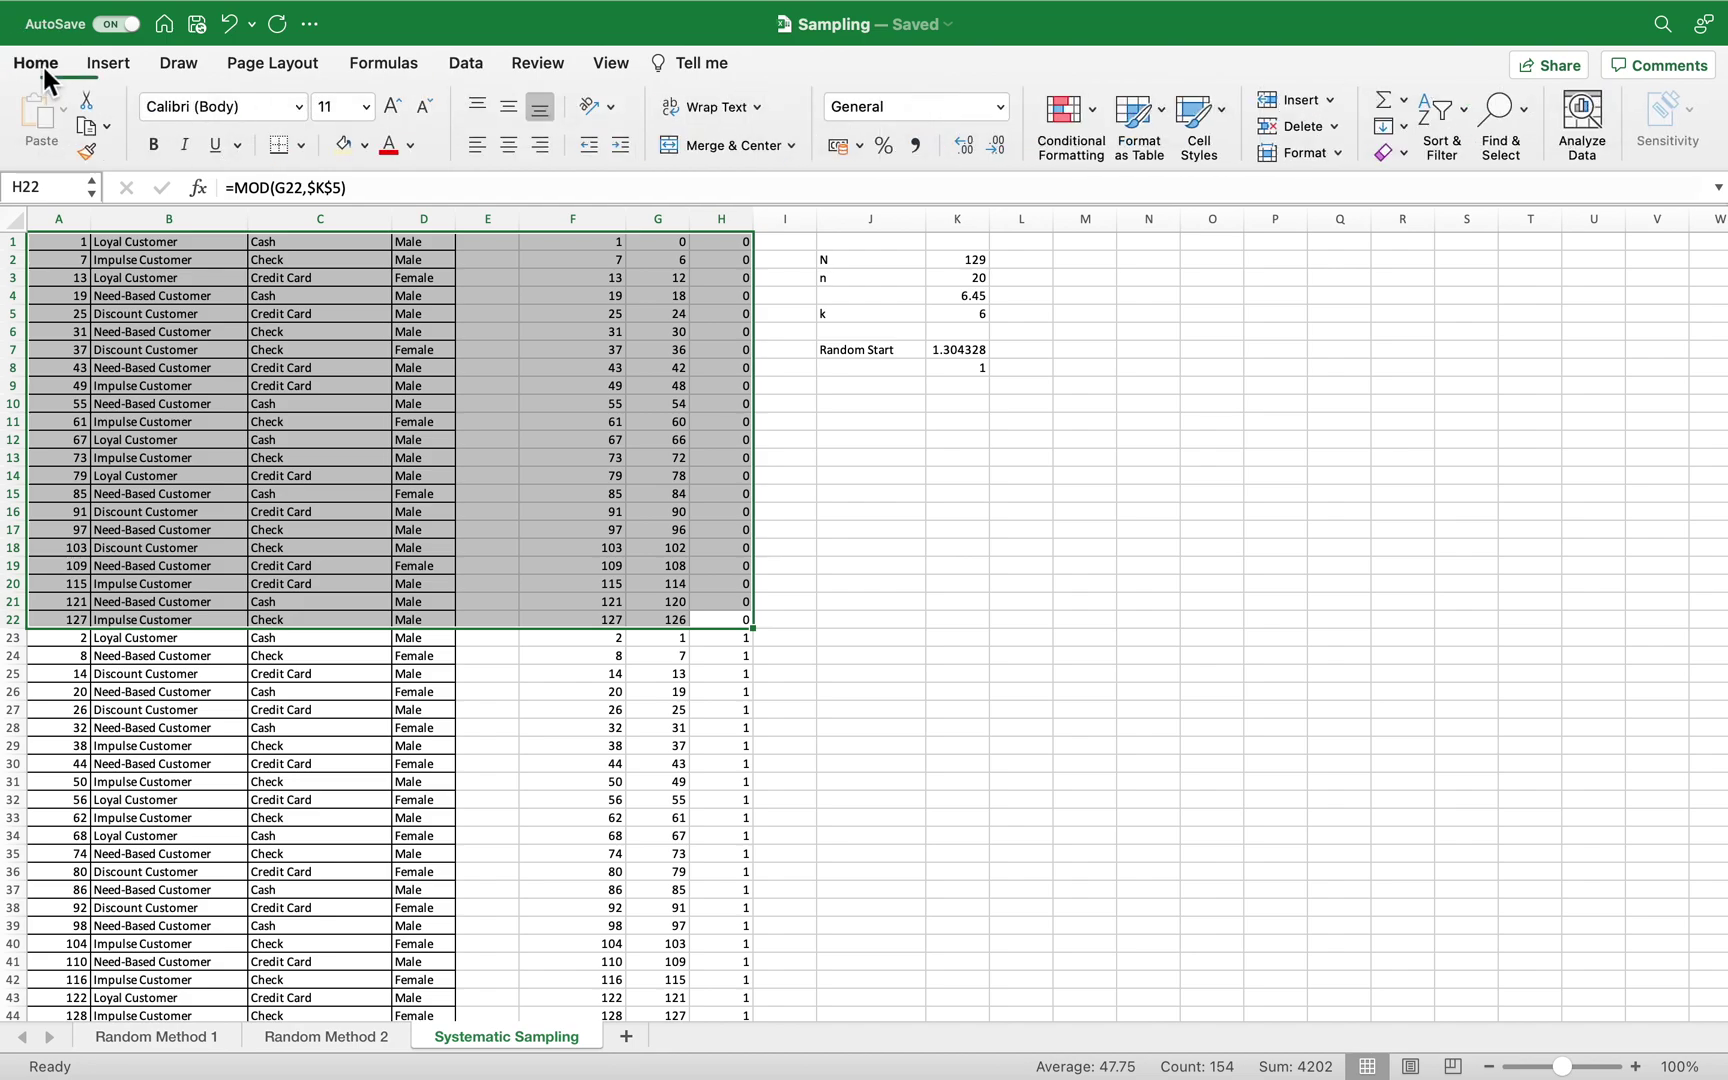
pyautogui.click(343, 146)
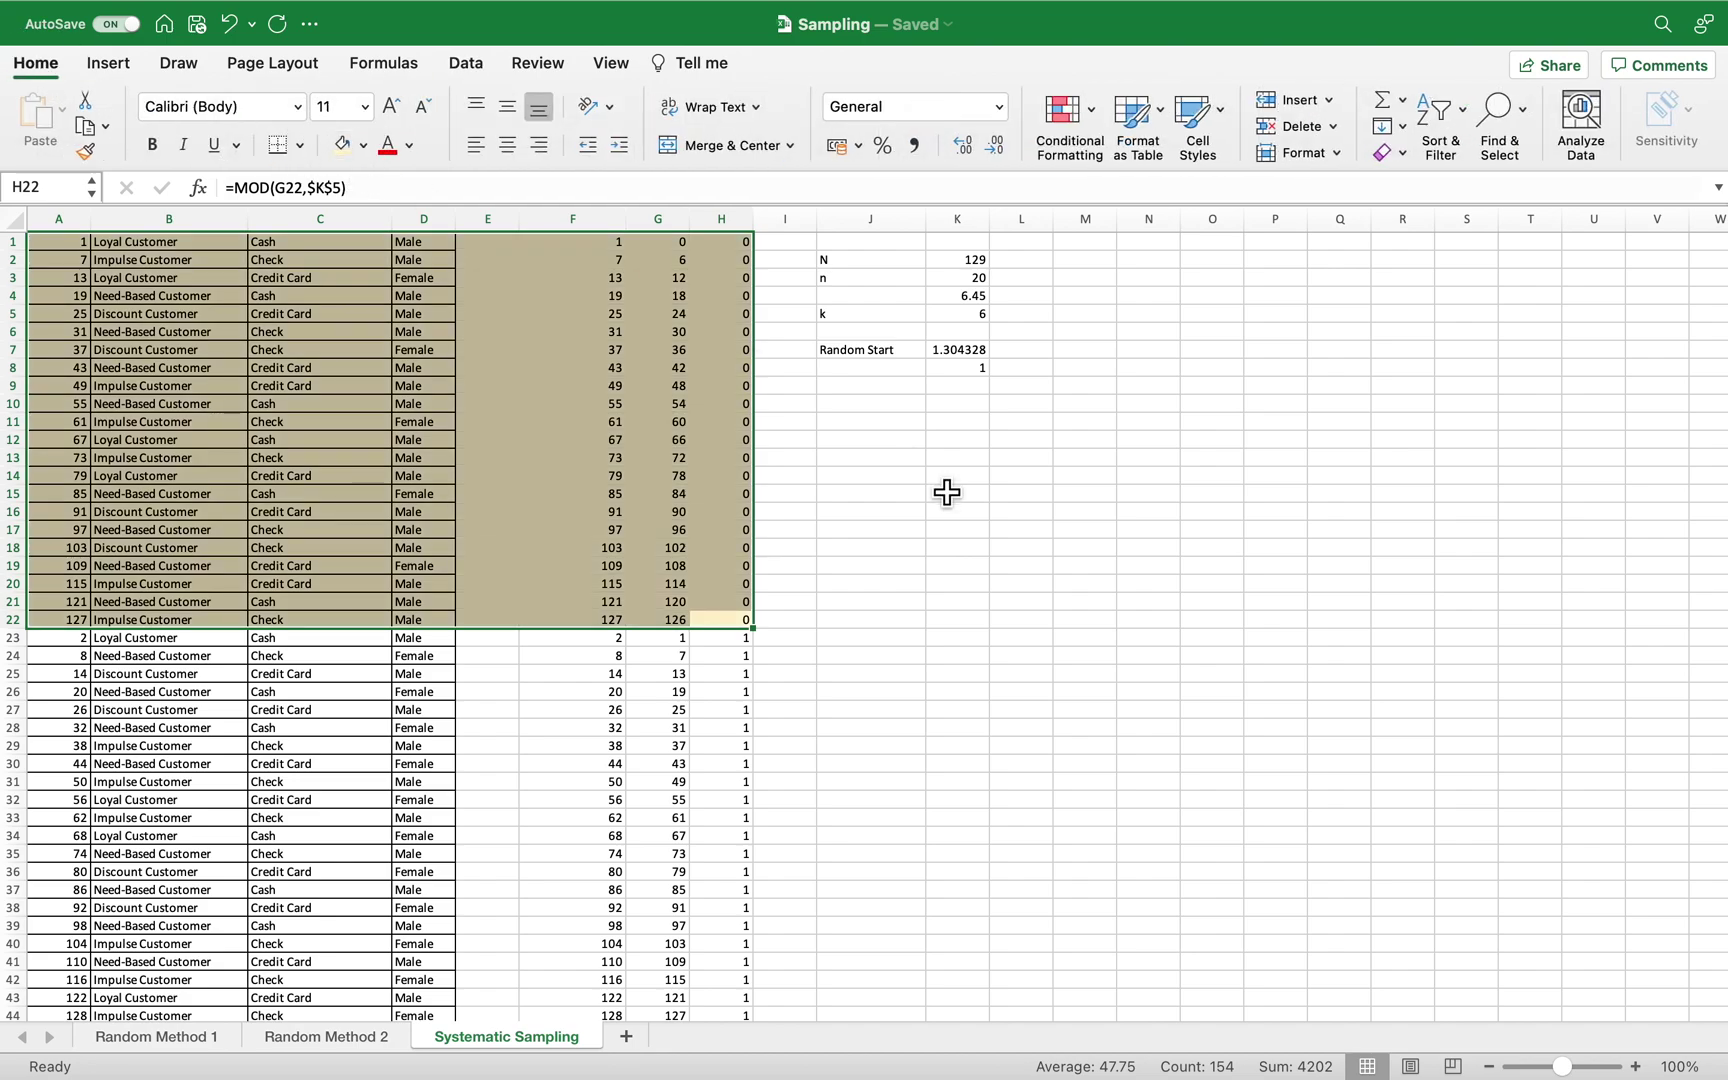
pyautogui.click(900, 512)
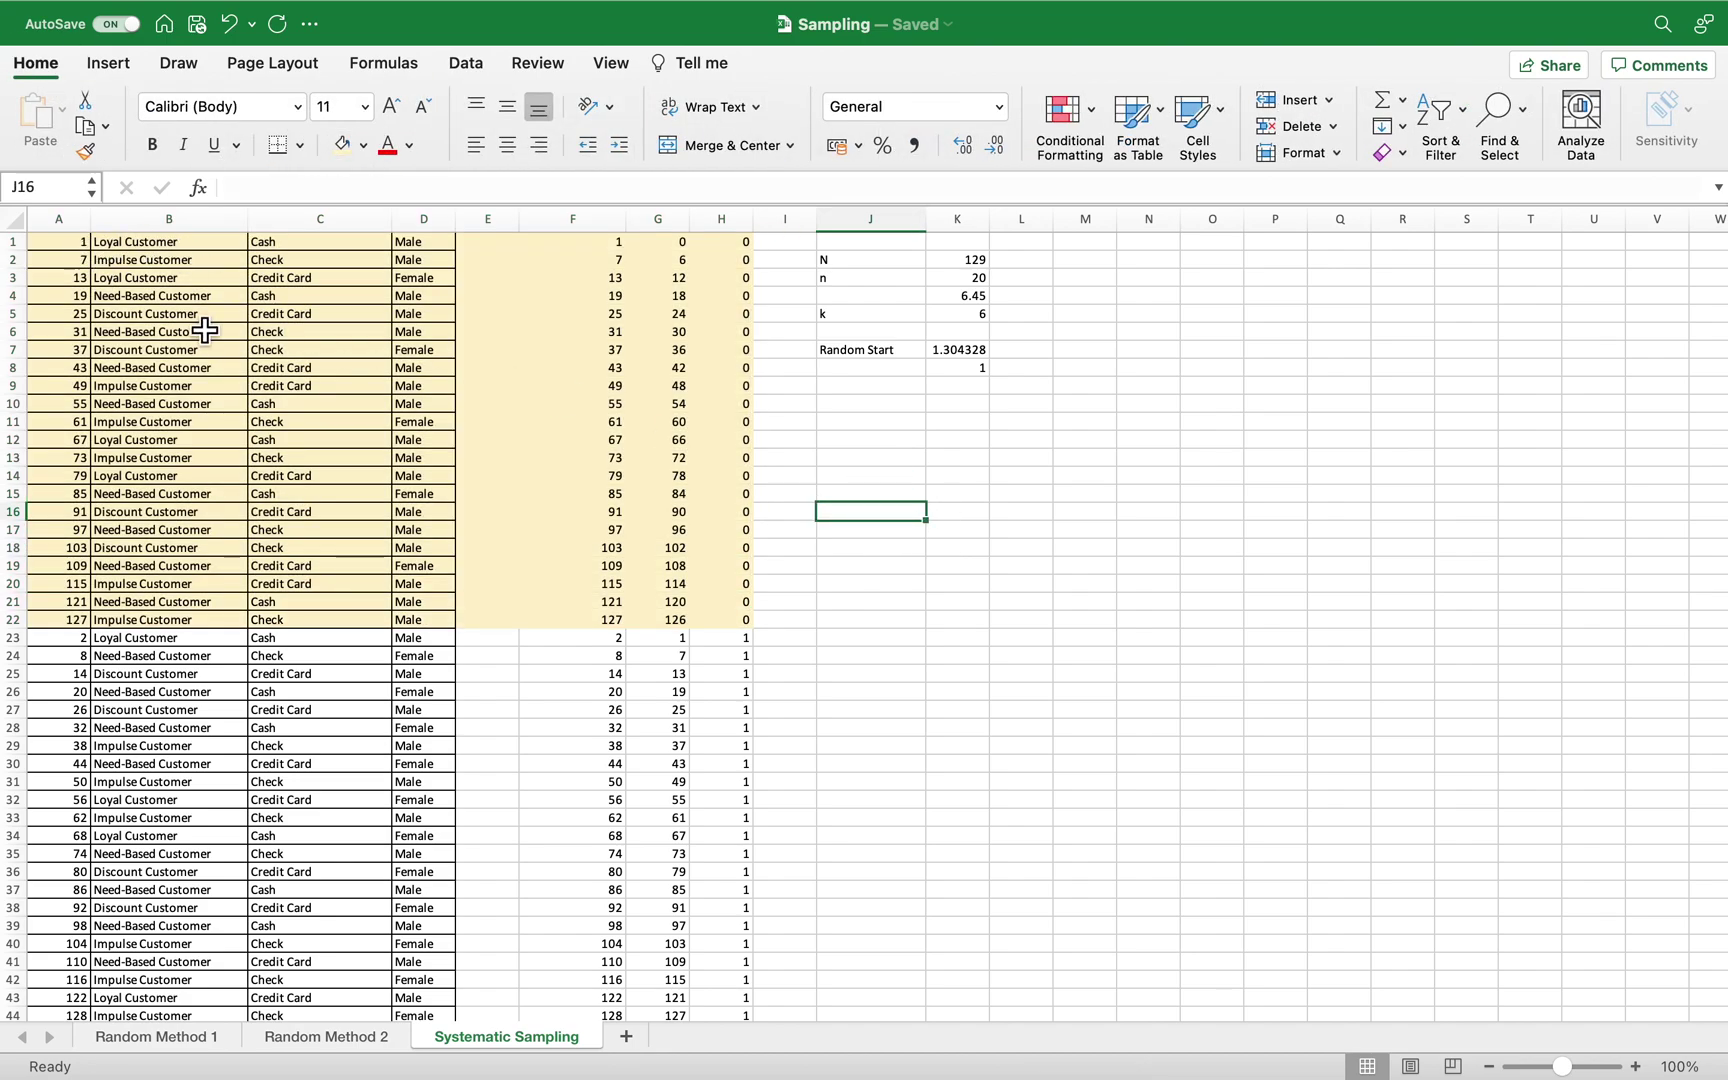
# Sort the range A1:H130 by the values in column A from smallest to largest
pyautogui.scroll(-3, 167, 328)
pyautogui.scroll(3, 250, 330)
pyautogui.click(82, 253)
pyautogui.moveTo(82, 253); pyautogui.dragTo(706, 987)
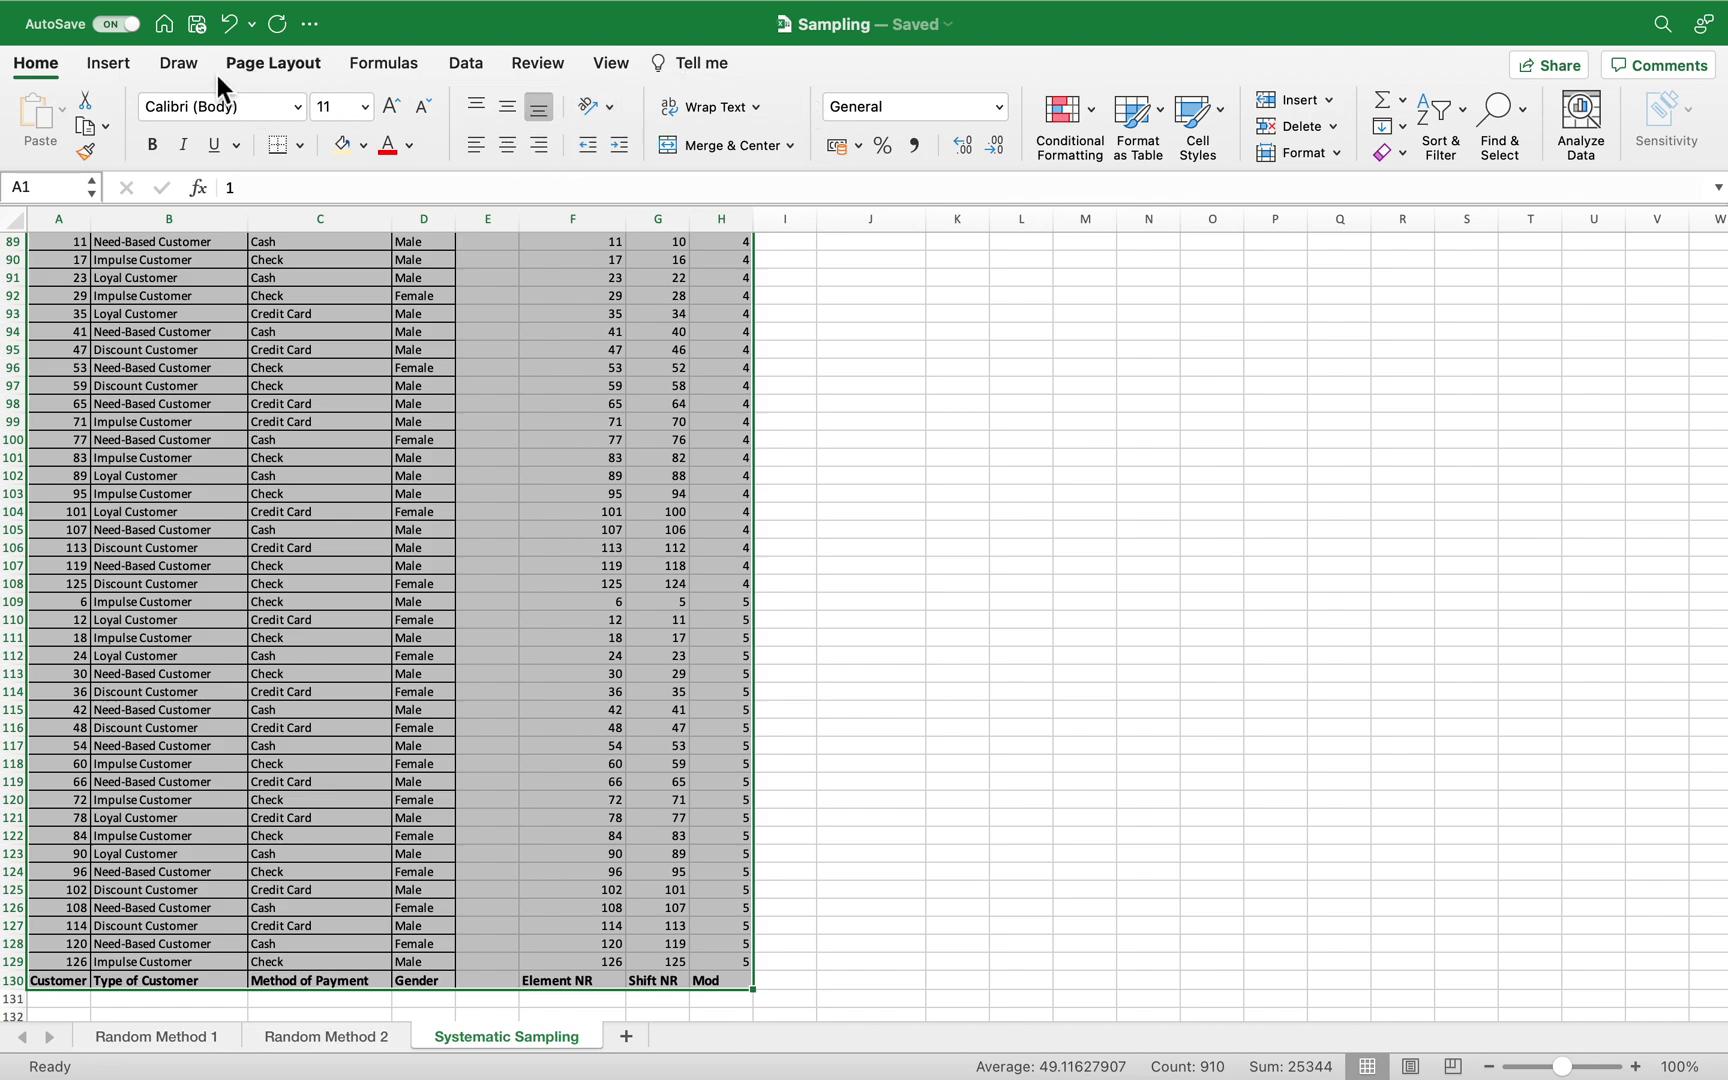
pyautogui.click(468, 57)
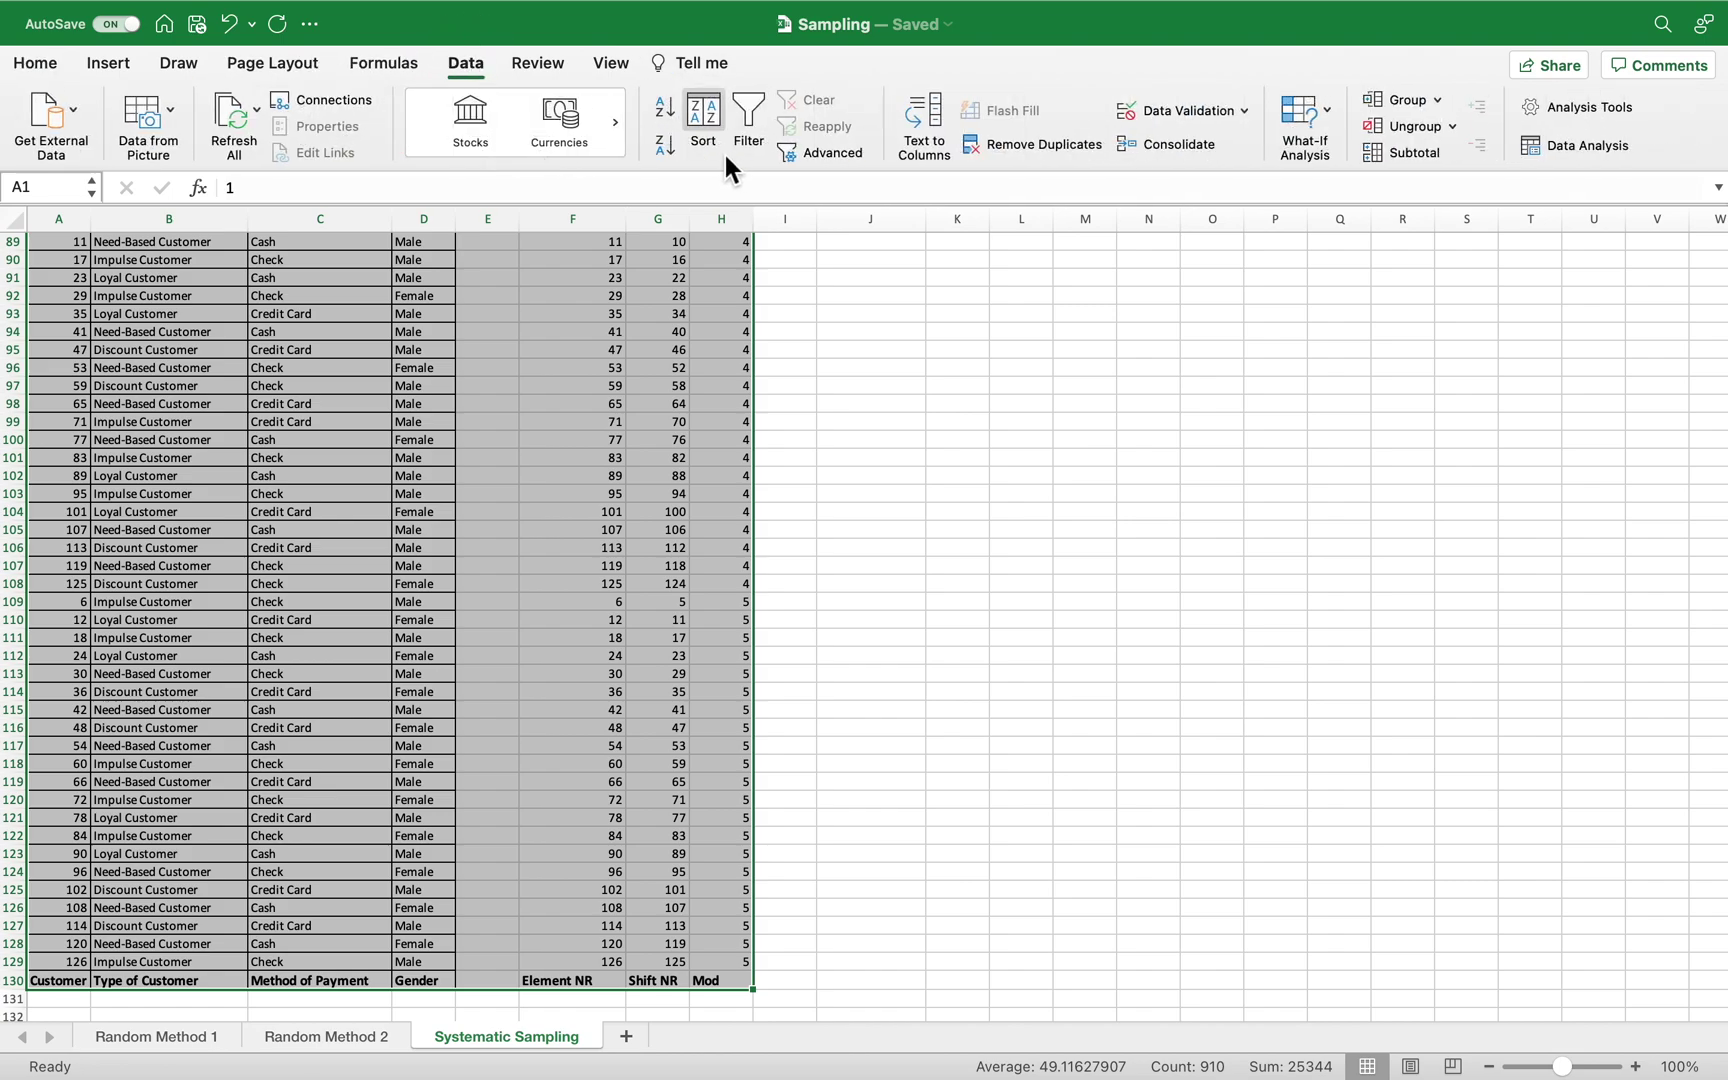
pyautogui.click(703, 118)
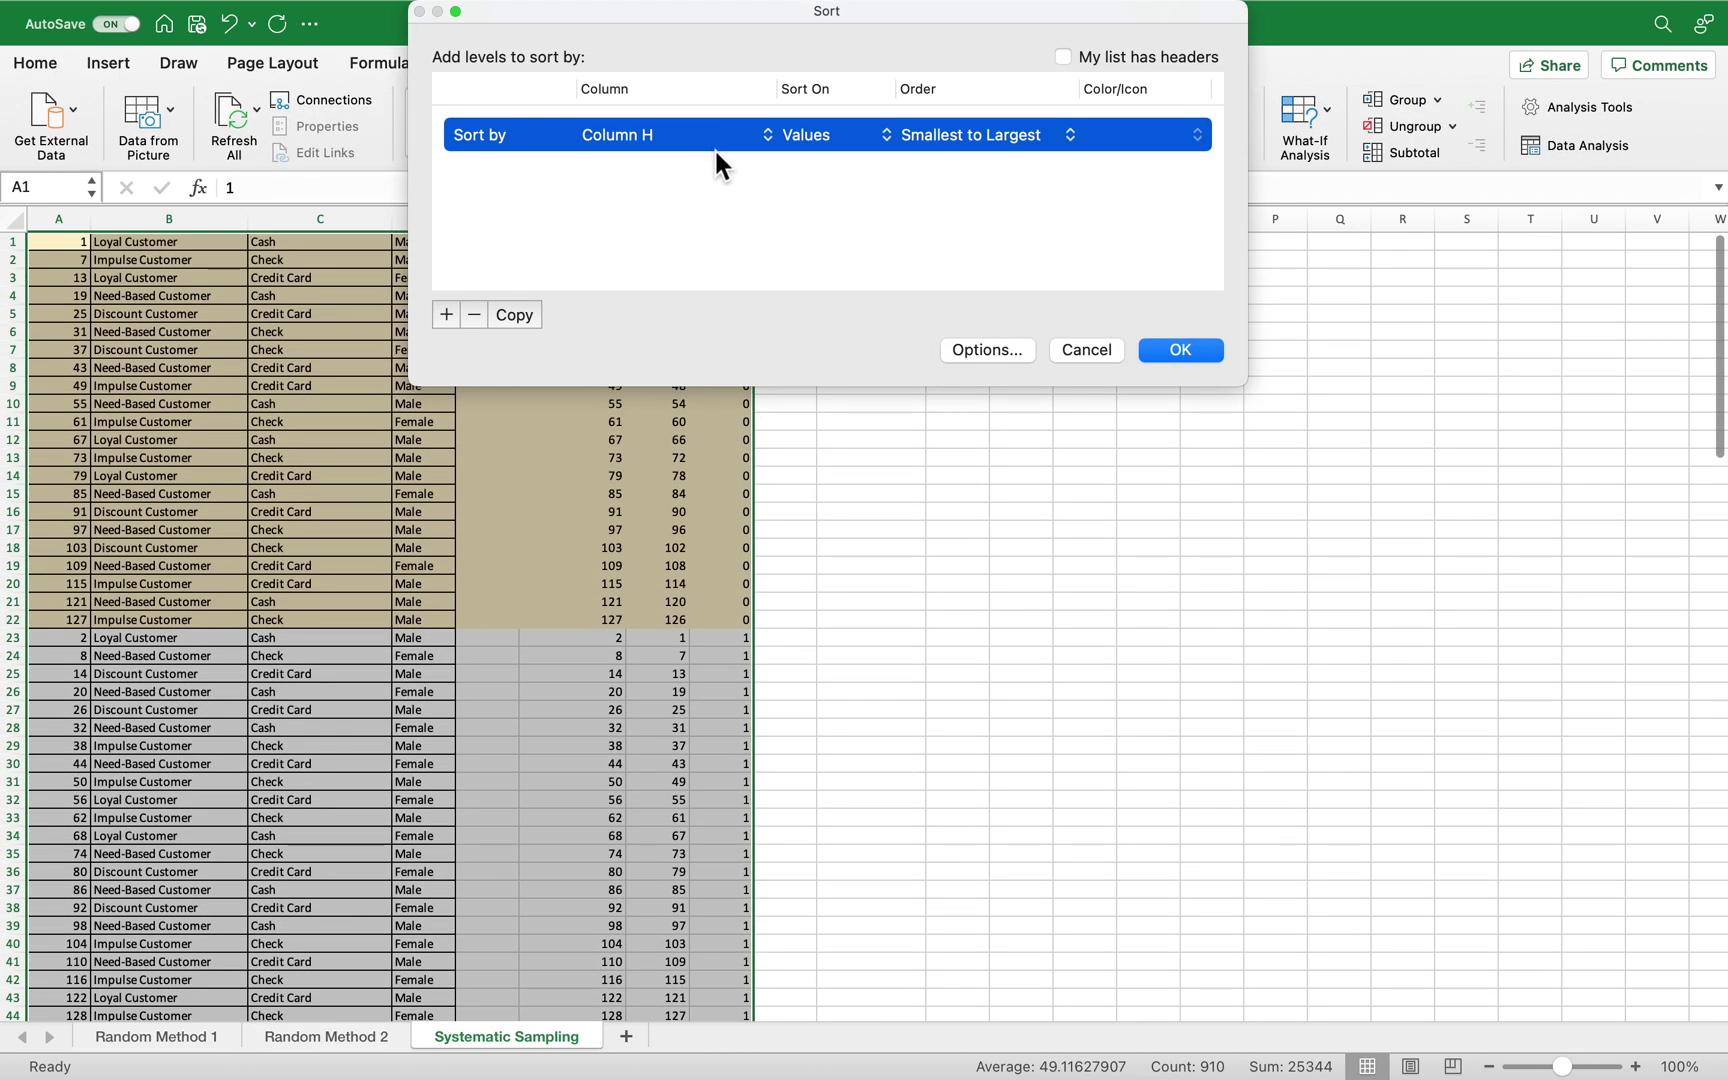
pyautogui.click(644, 145)
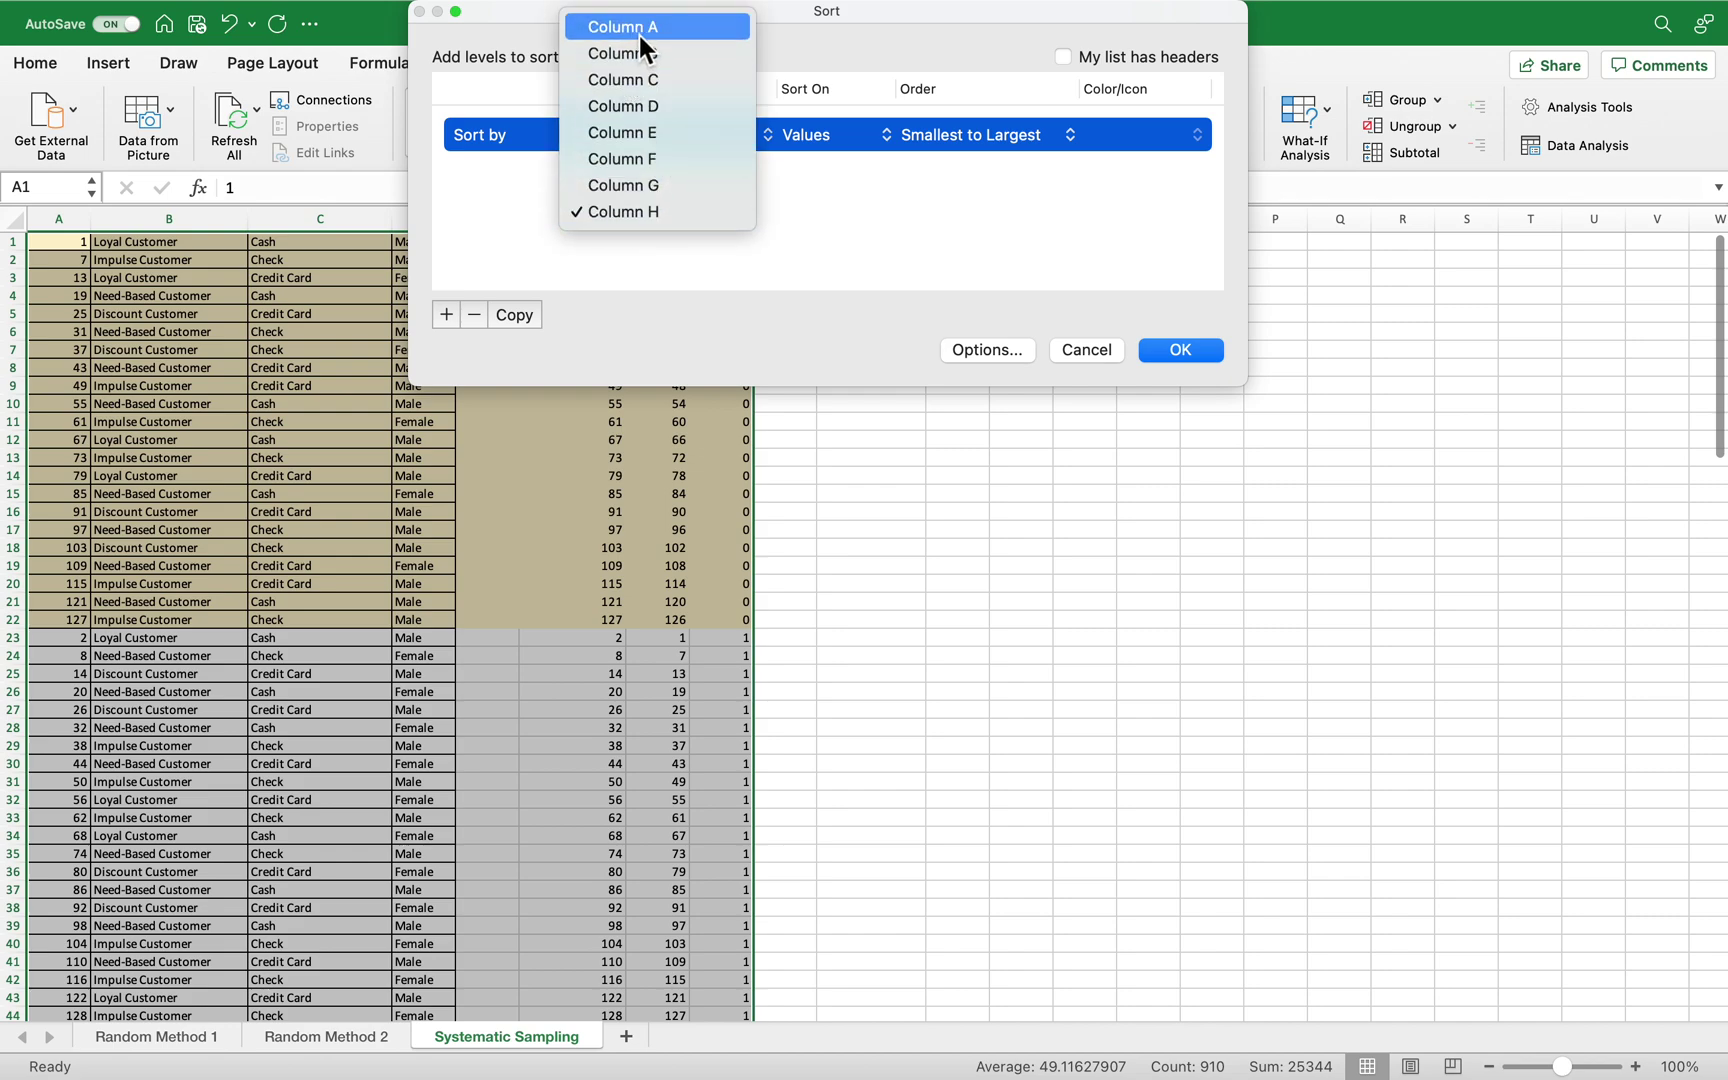
pyautogui.click(639, 36)
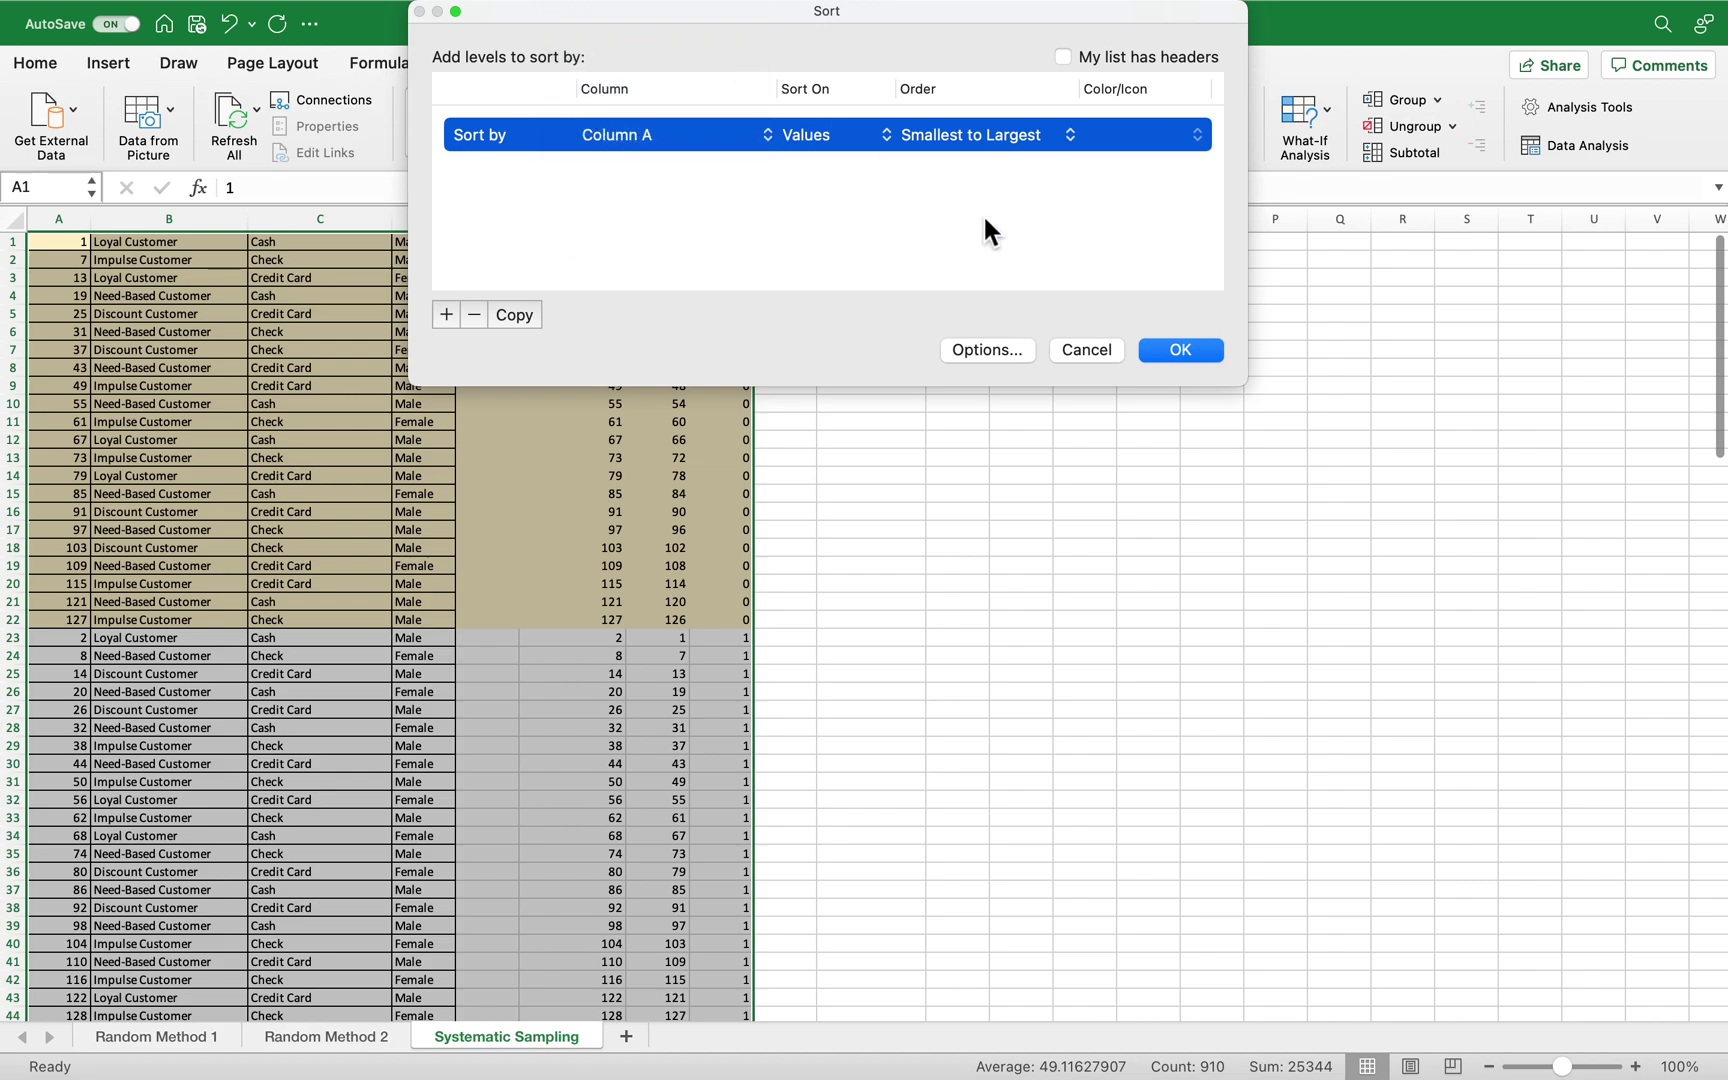
pyautogui.click(1162, 346)
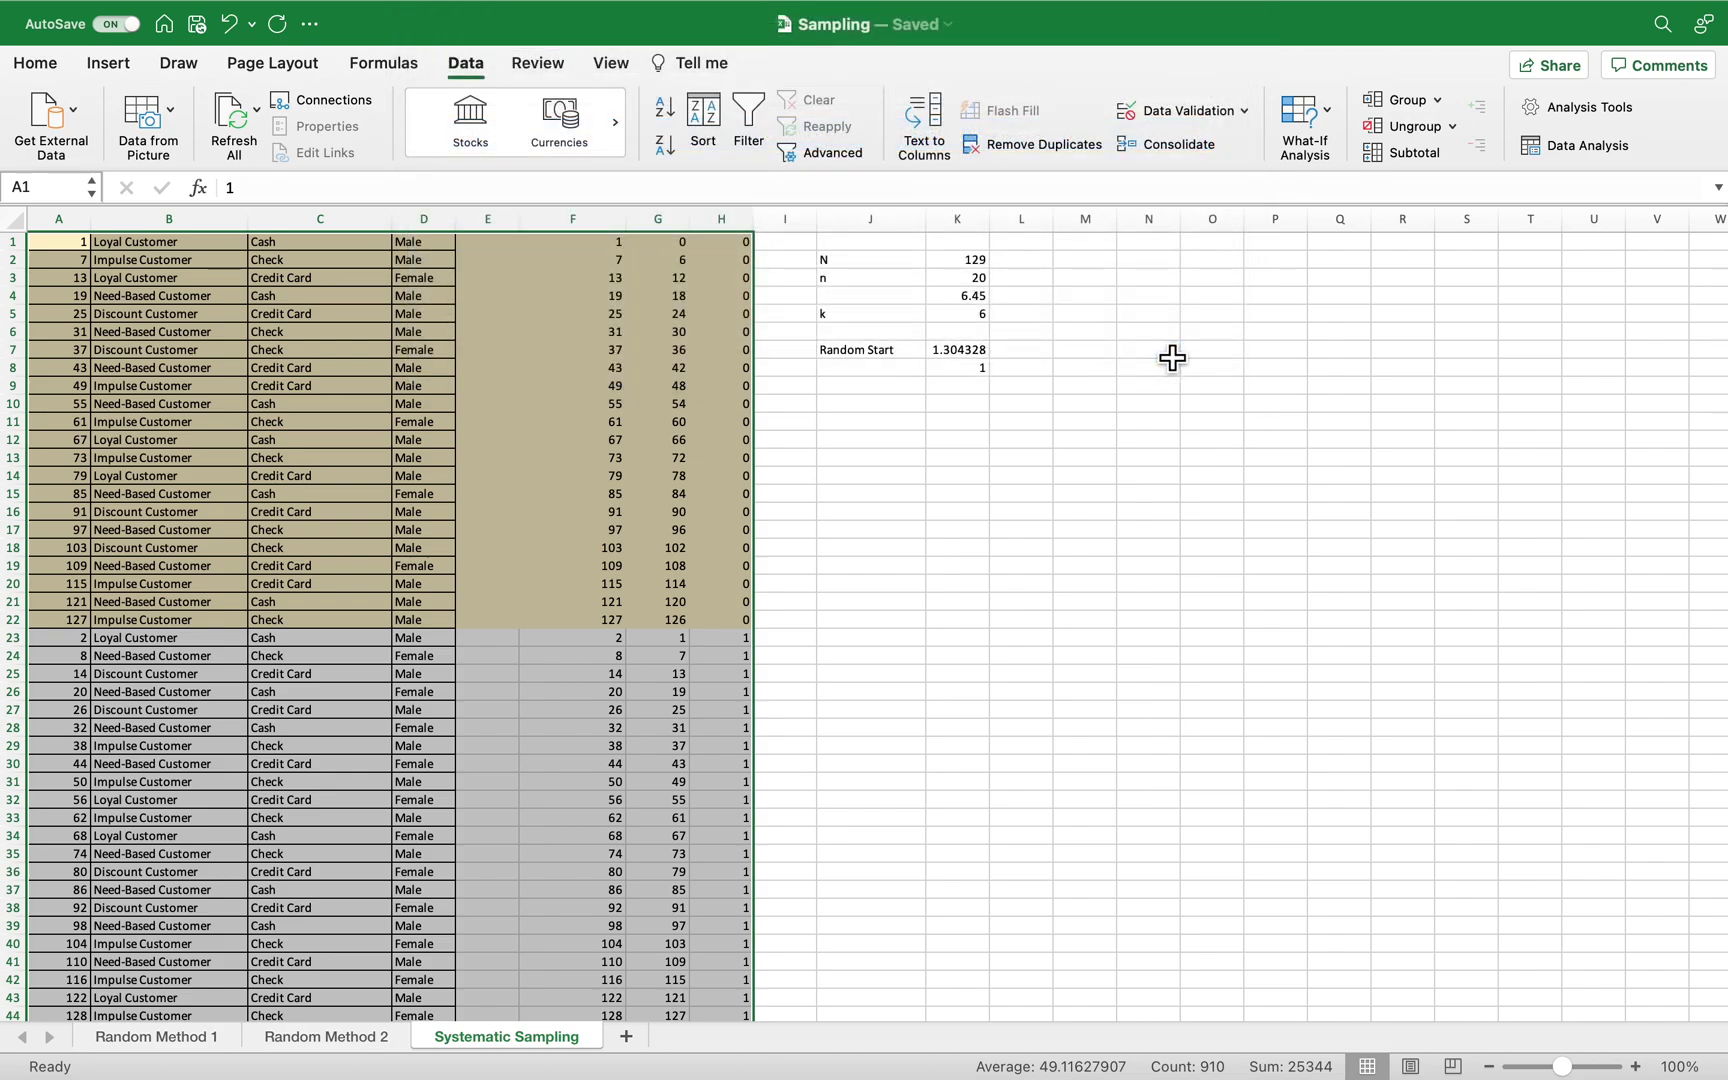
pyautogui.click(716, 128)
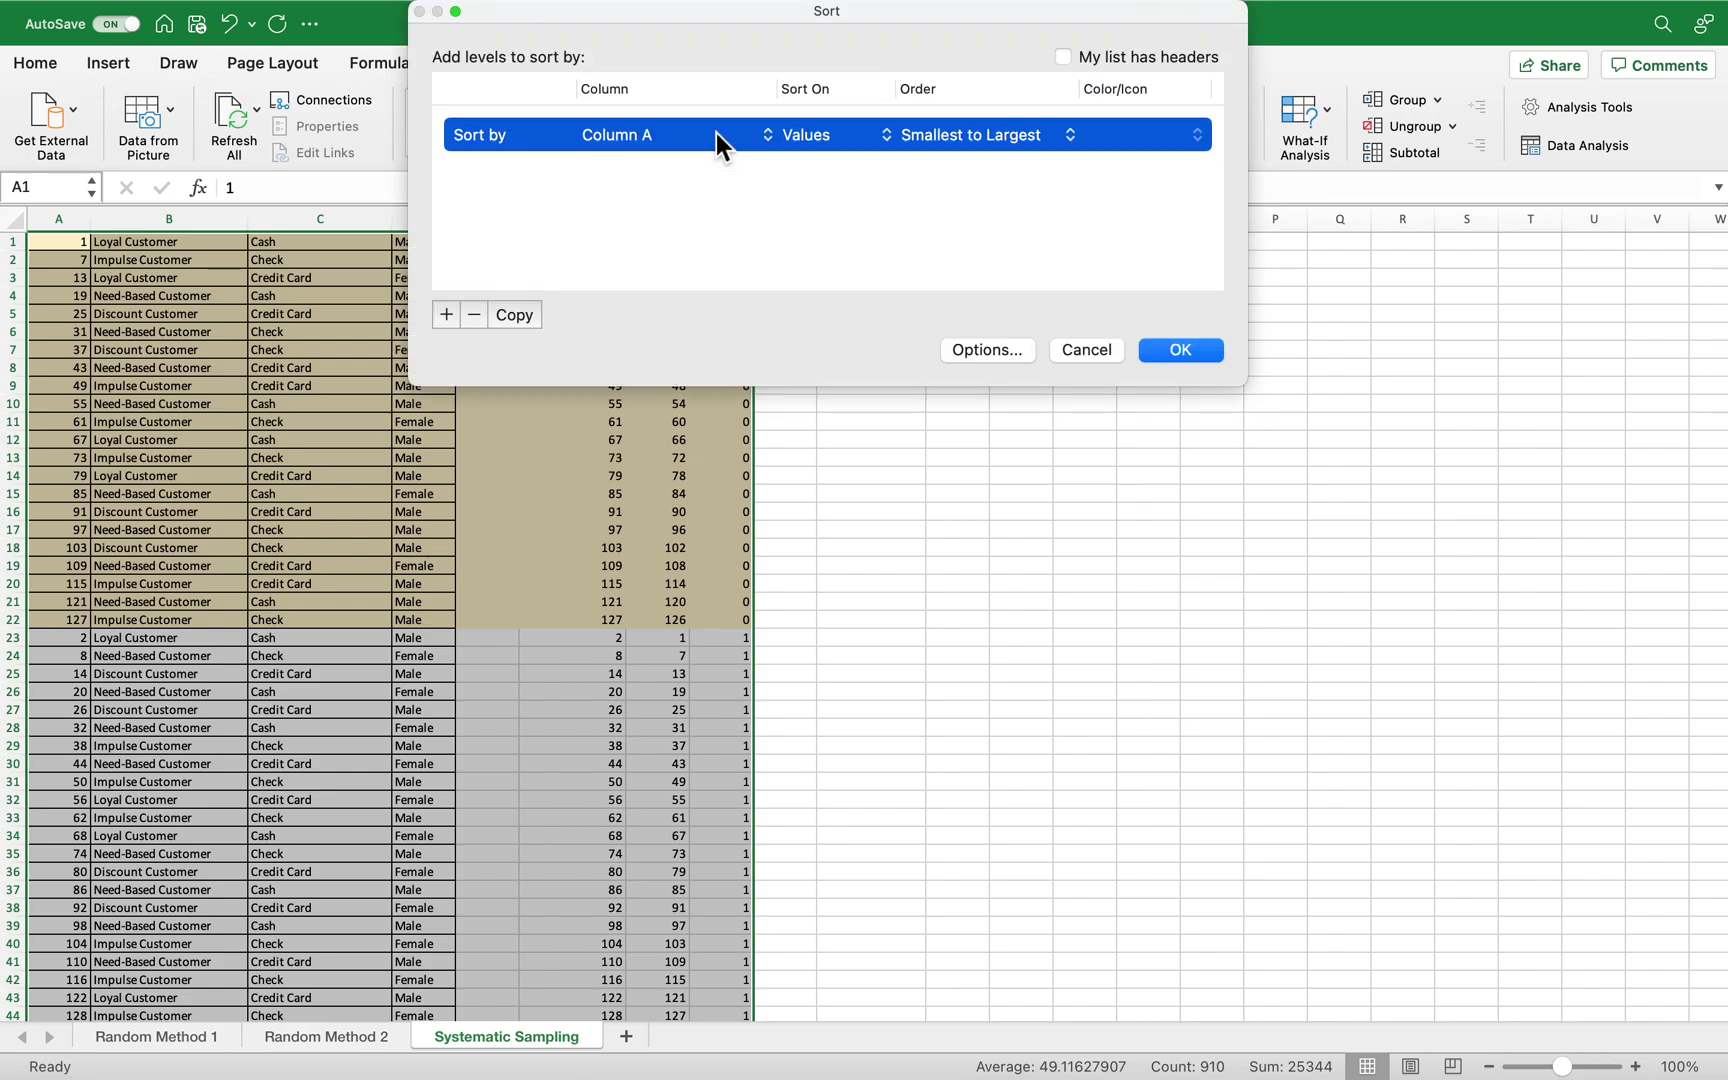
pyautogui.click(1182, 350)
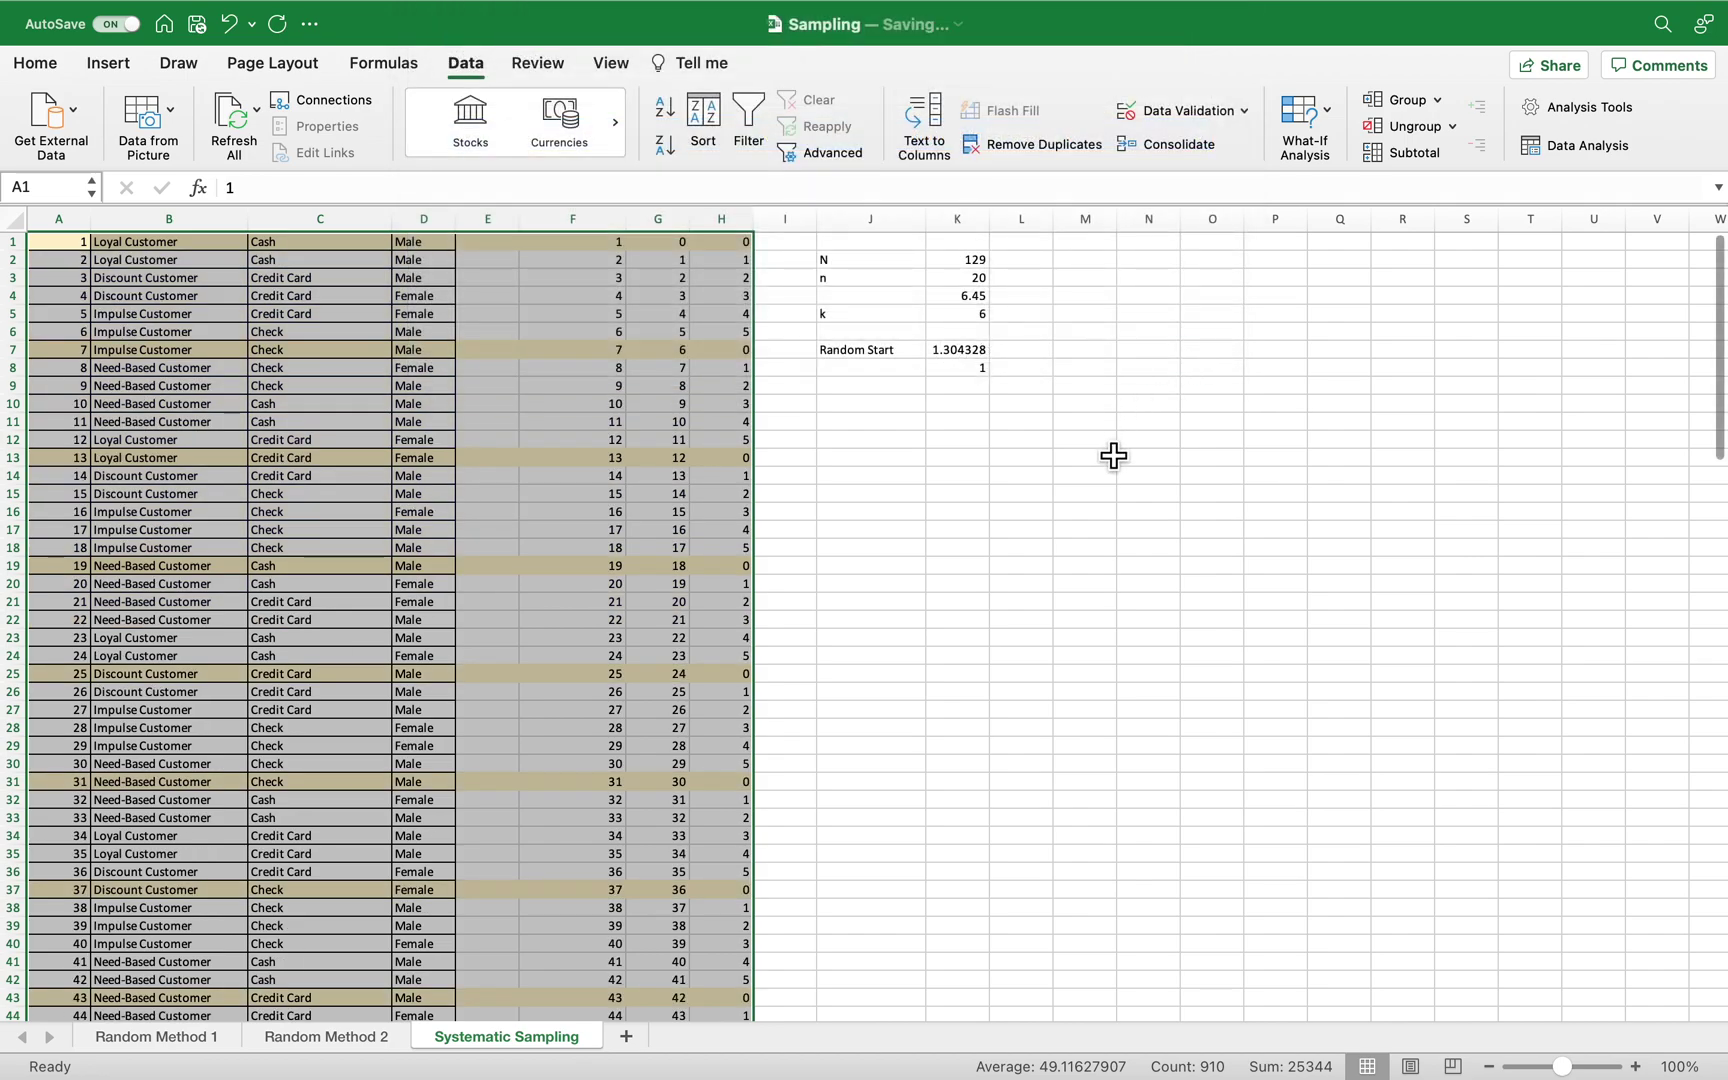
pyautogui.click(1095, 440)
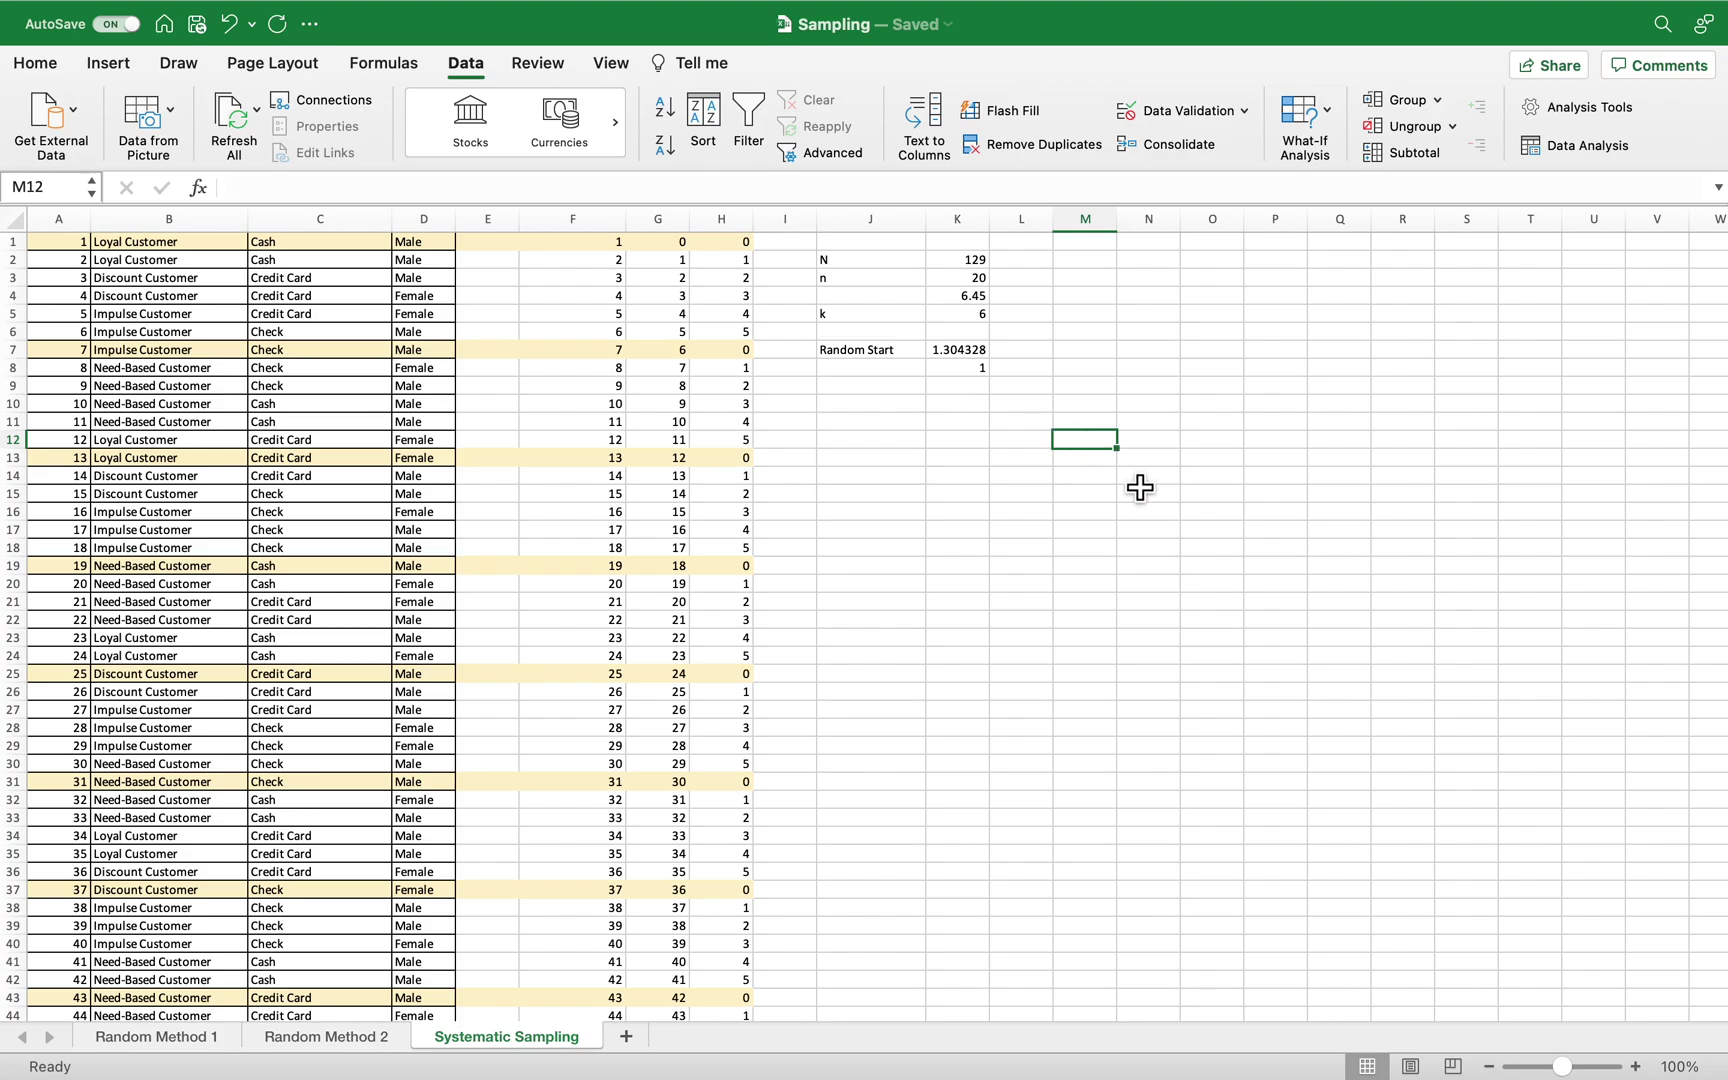
# Examine the shaded rows down the whole list to row 130 for the spacing of the systematically sampled customers
pyautogui.scroll(1, 1029, 430)
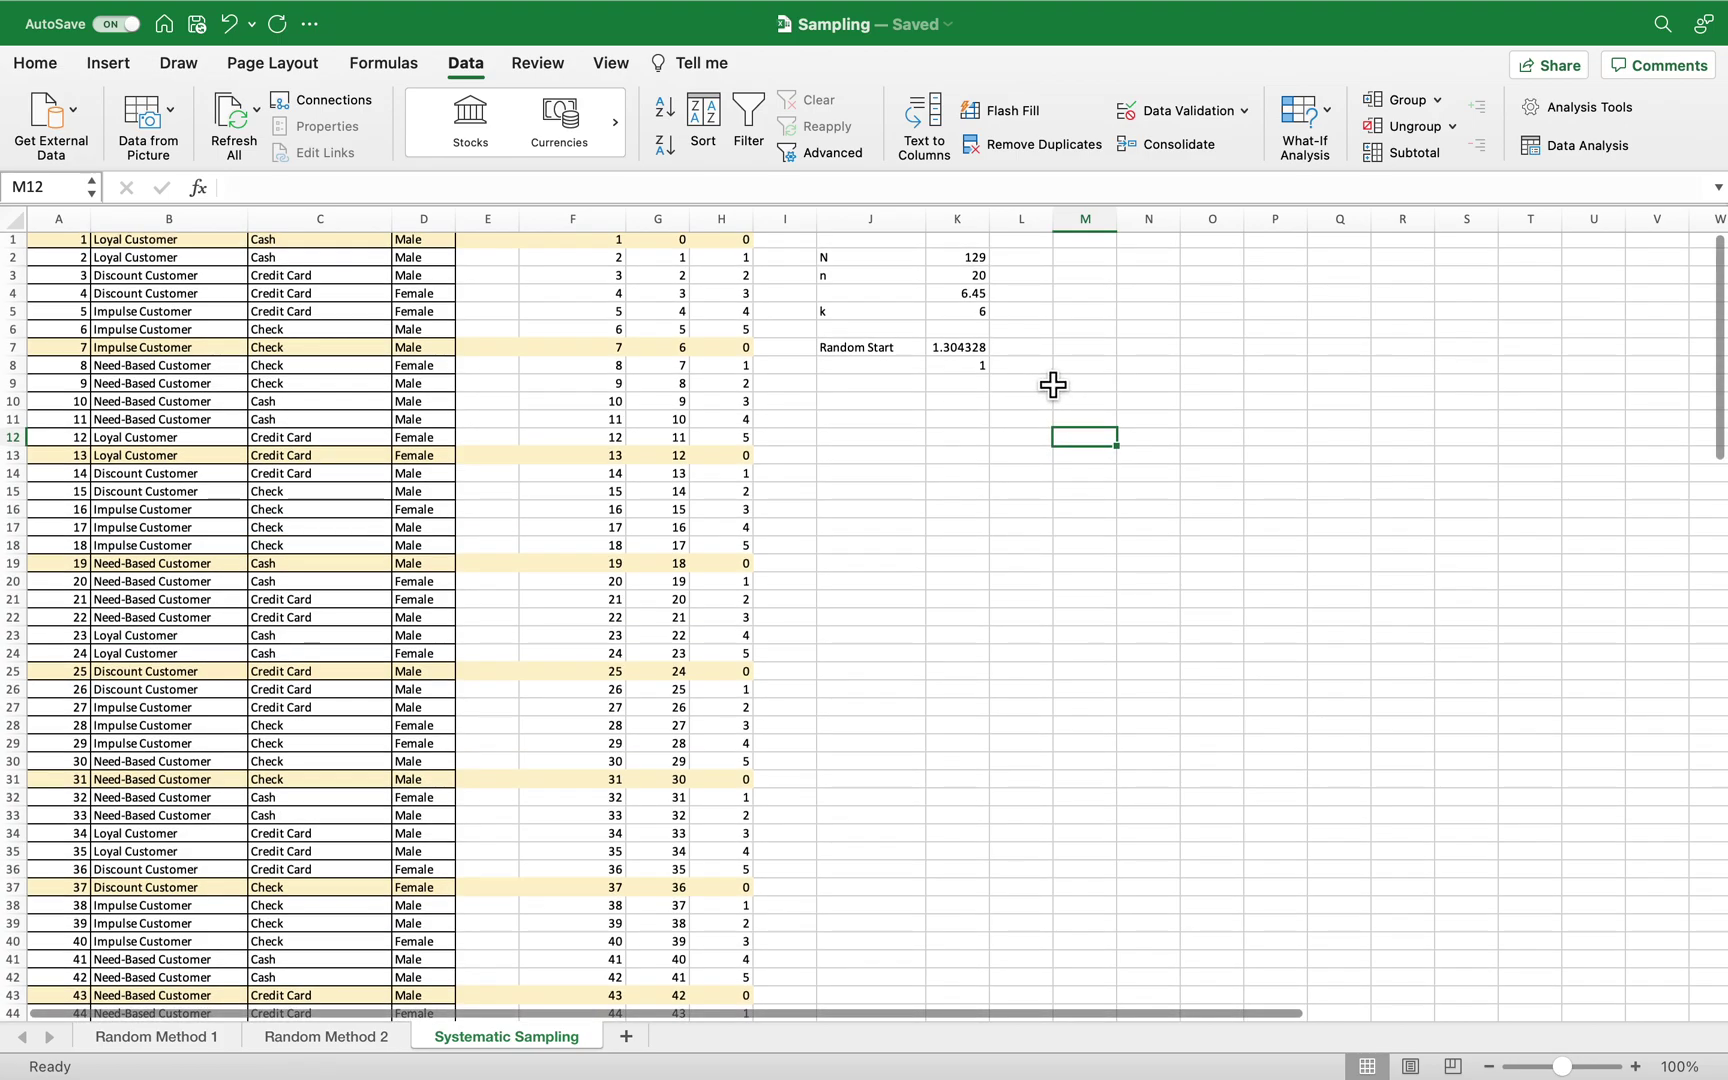
pyautogui.scroll(-15, 976, 397)
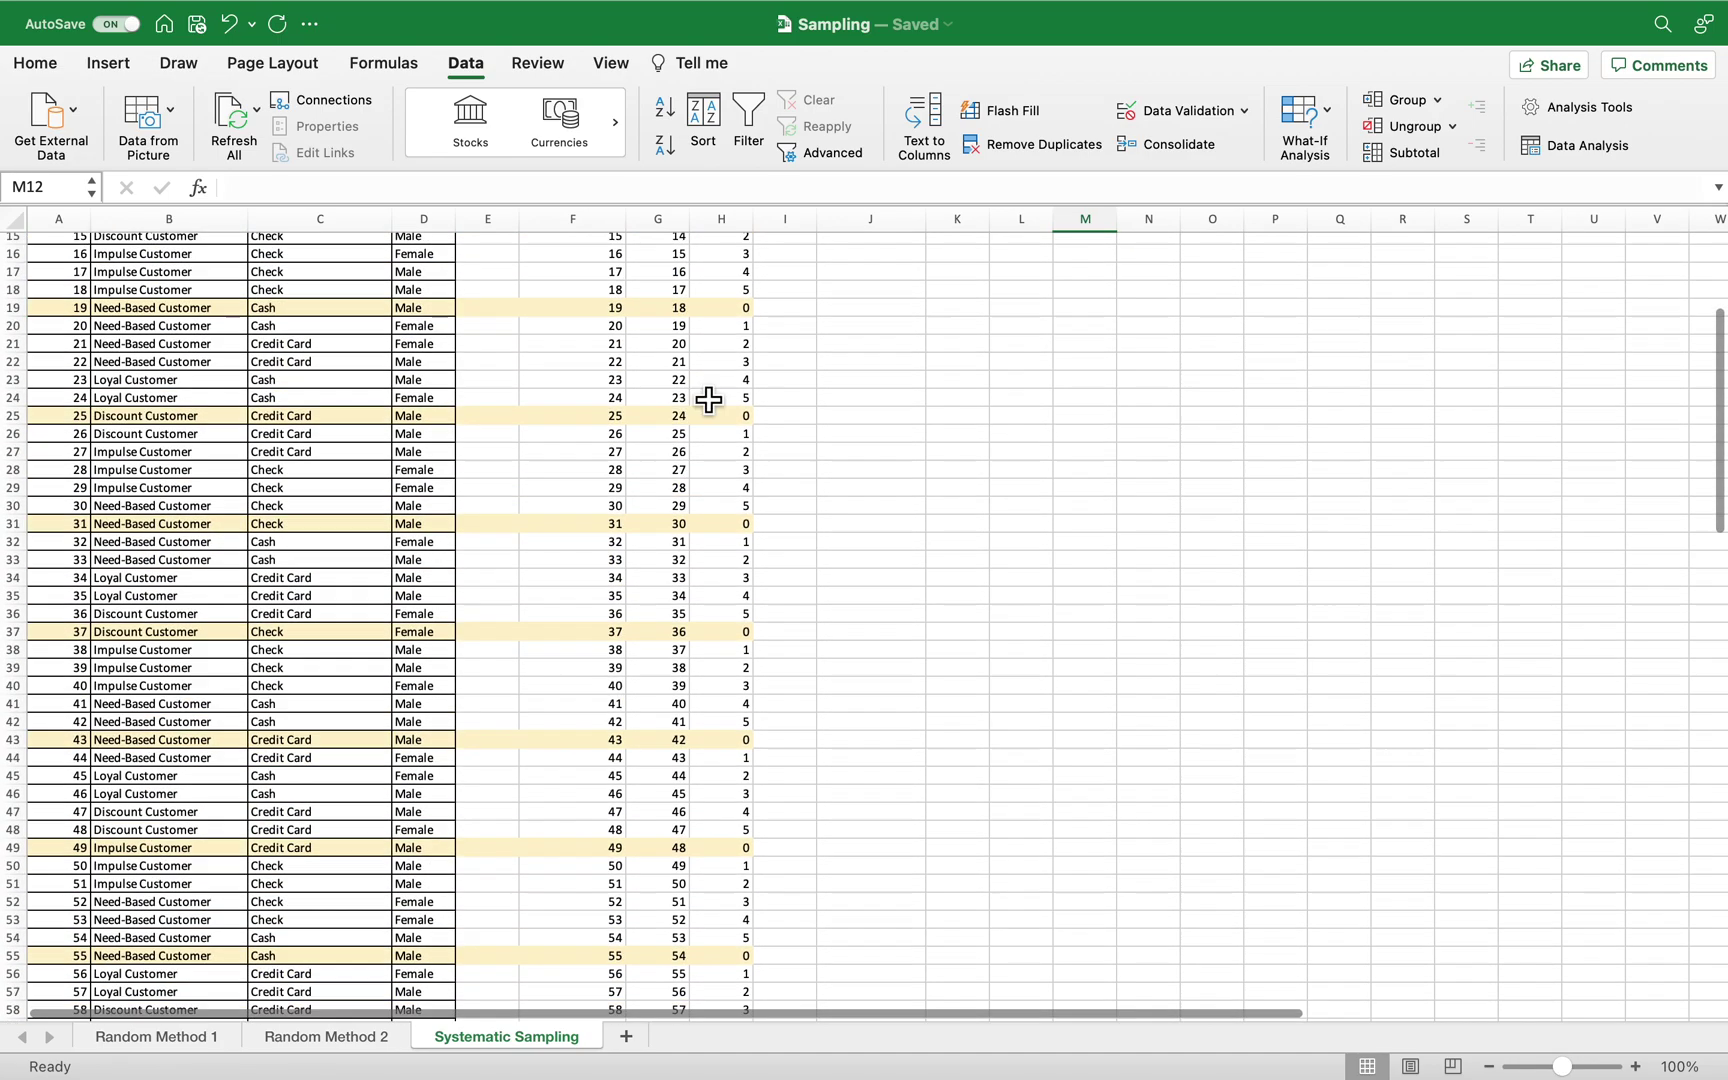
pyautogui.scroll(-8, 778, 527)
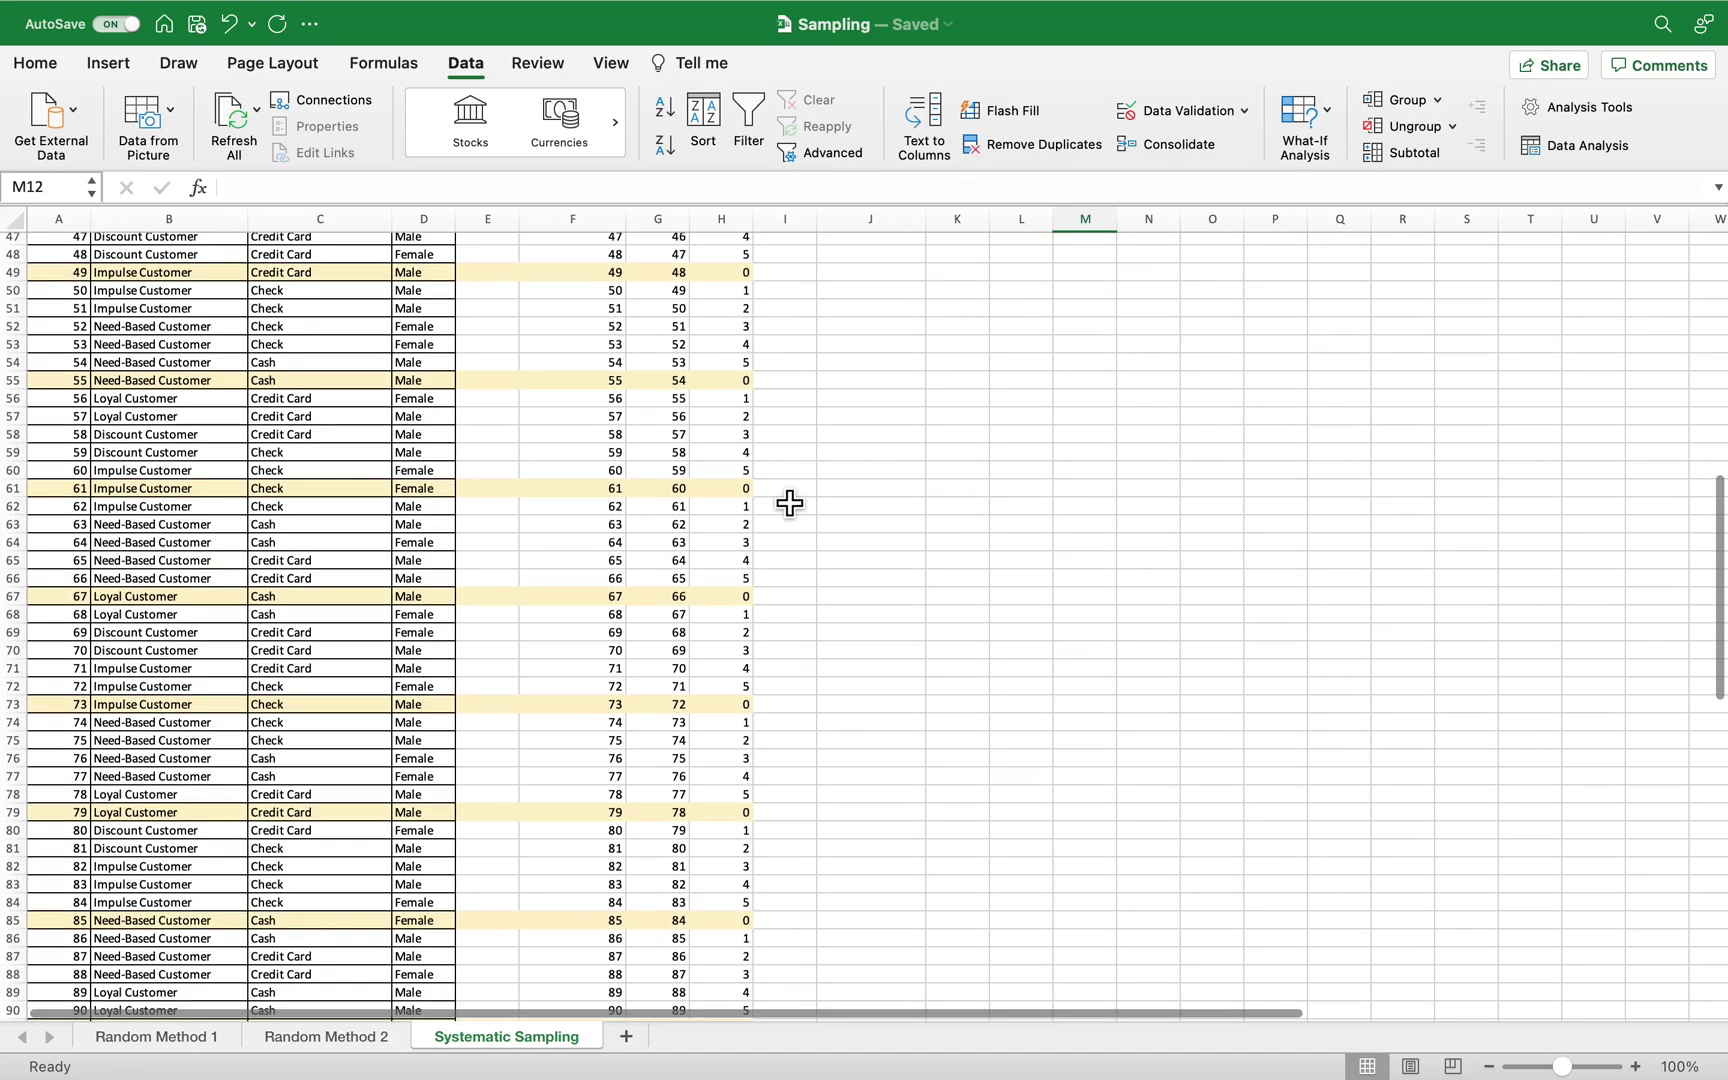
pyautogui.scroll(-6, 933, 359)
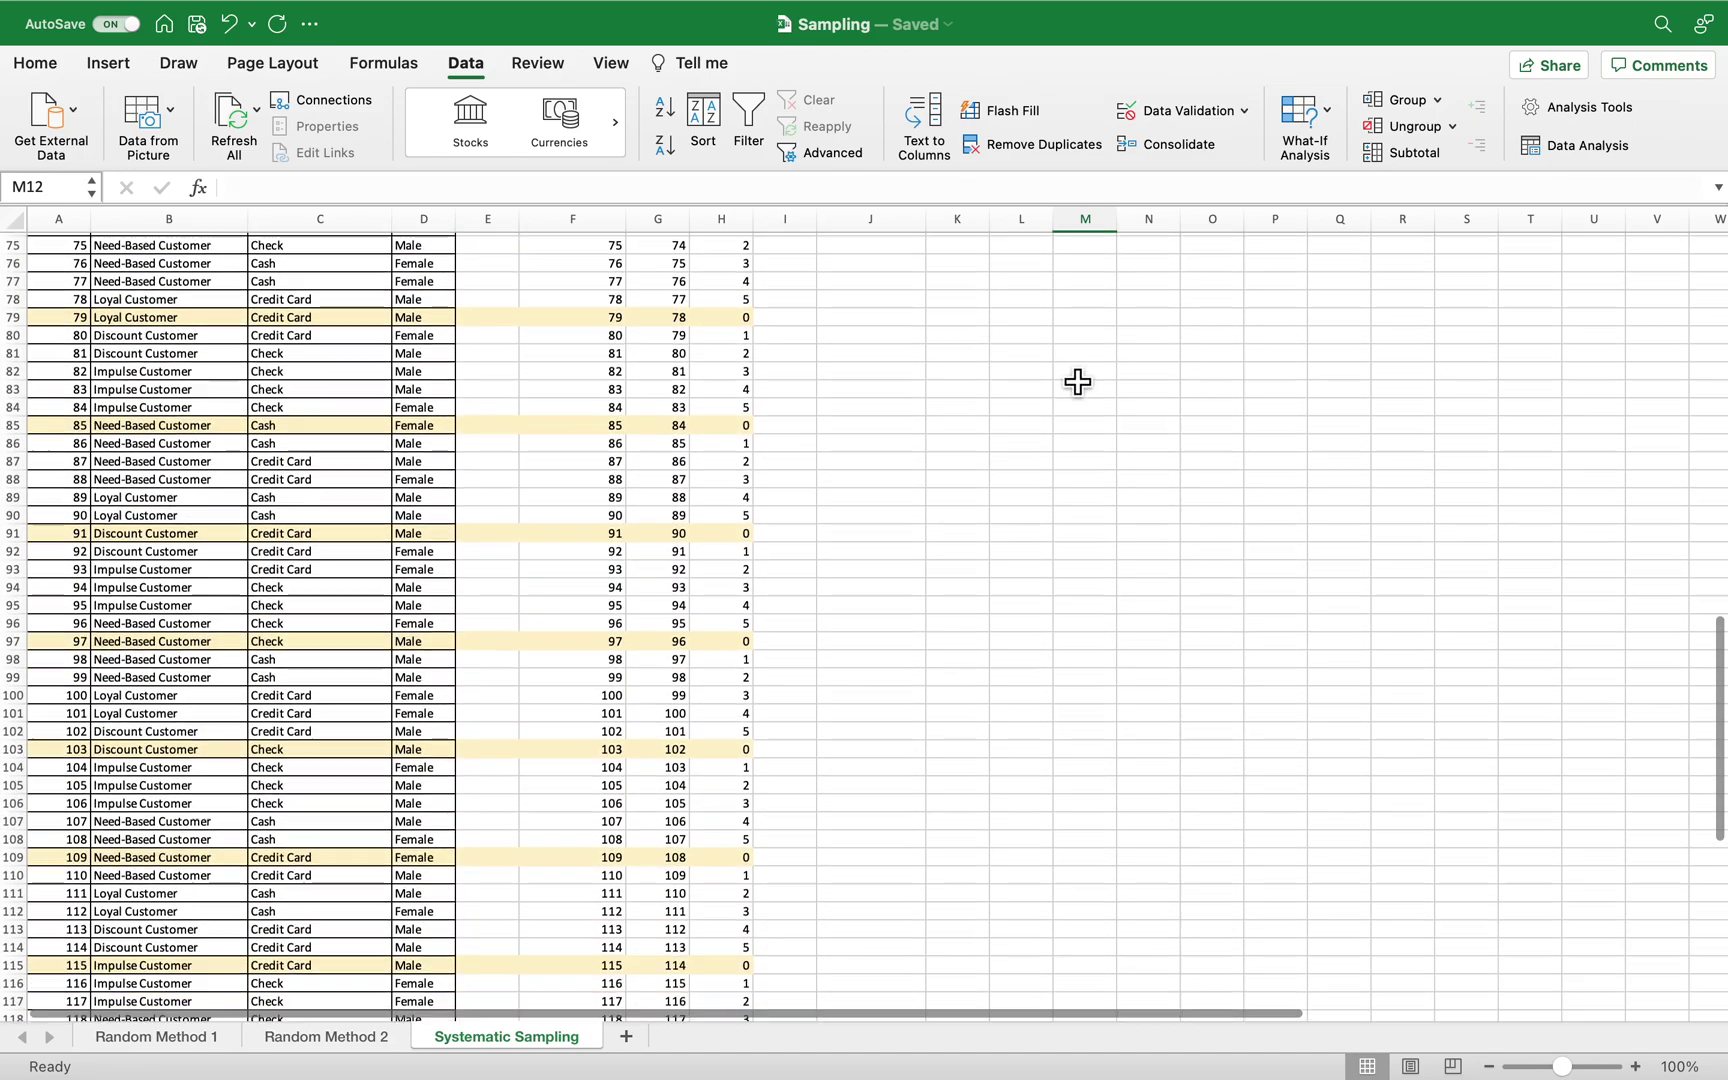
pyautogui.scroll(-10, 1090, 340)
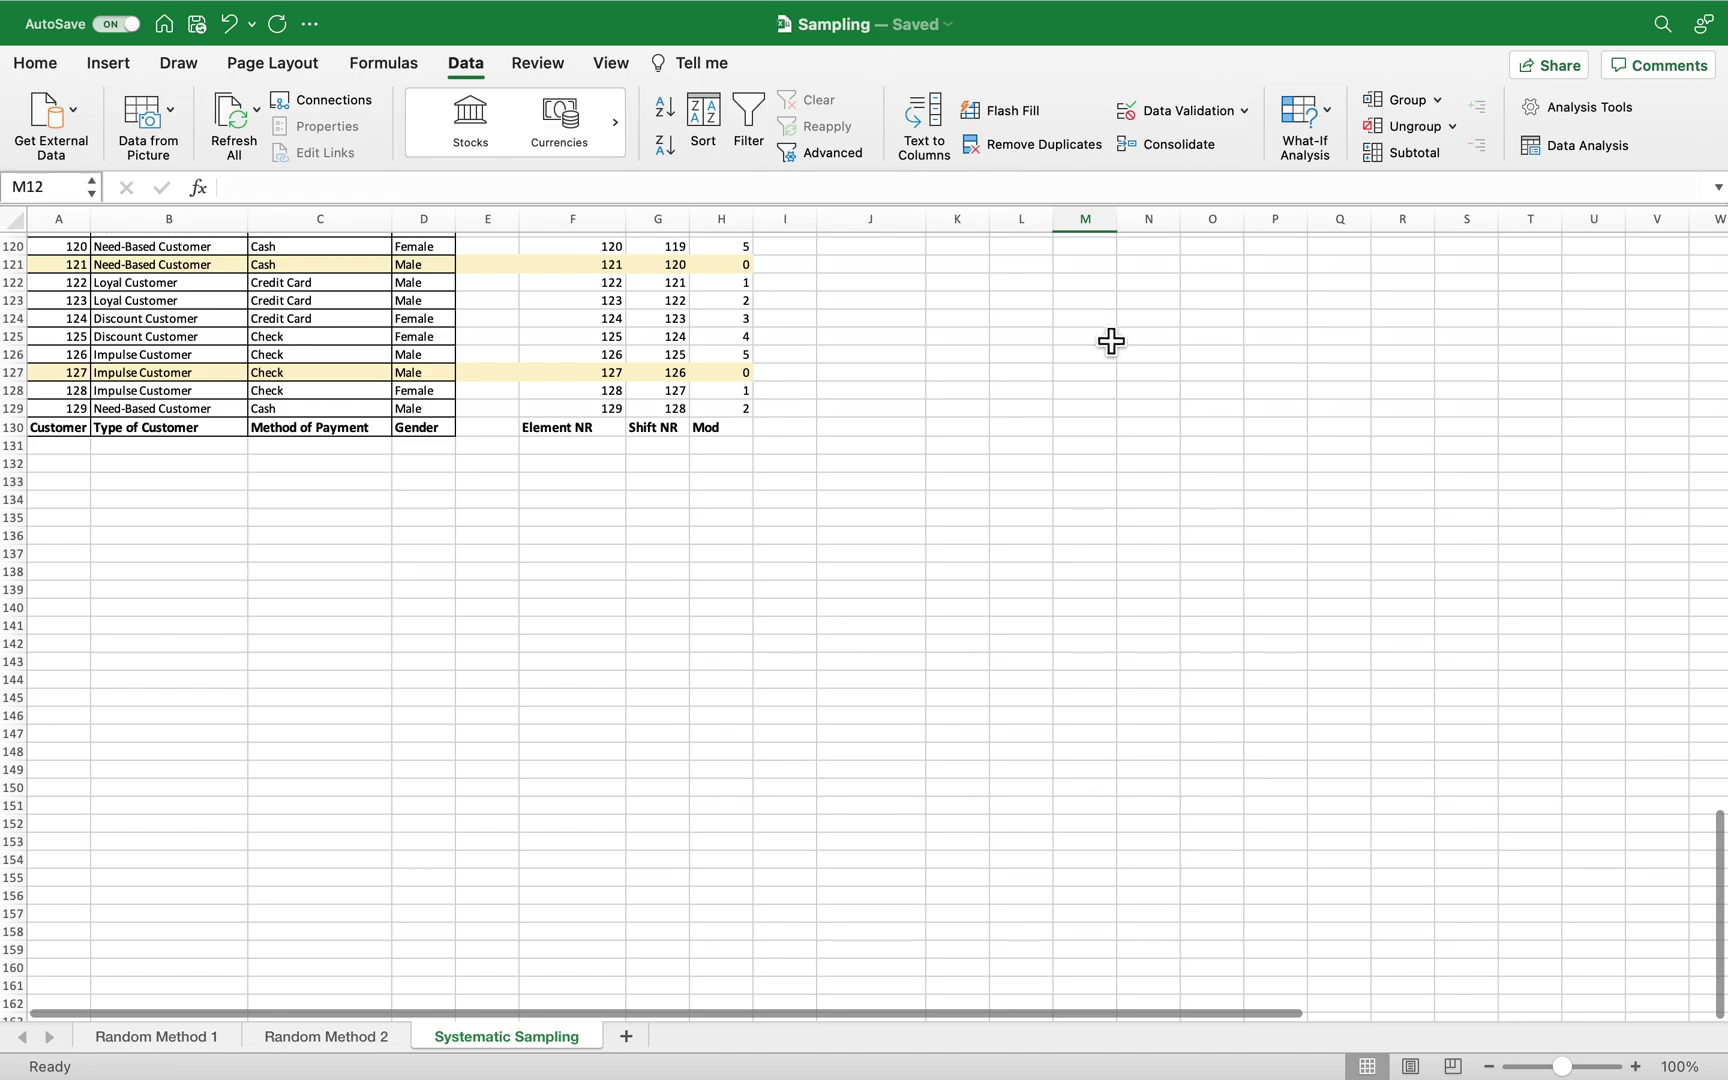
pyautogui.scroll(18, 1011, 328)
pyautogui.scroll(20, 1055, 399)
pyautogui.click(1015, 514)
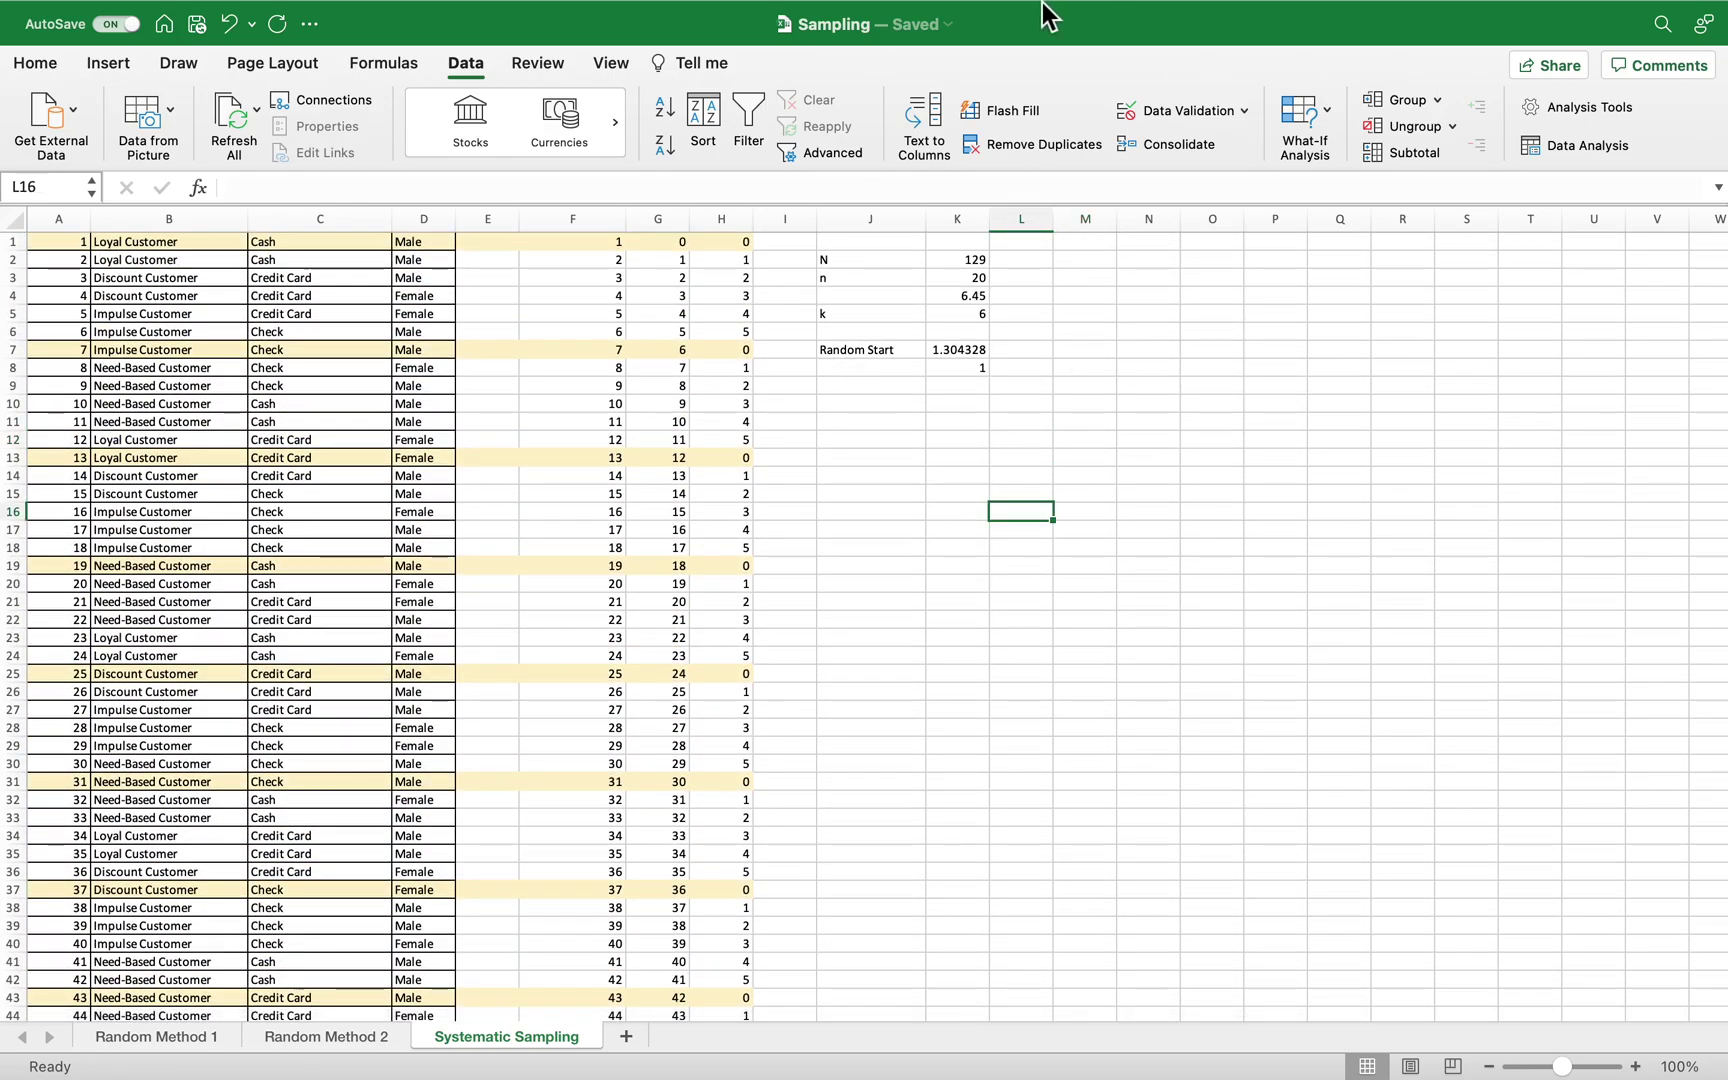